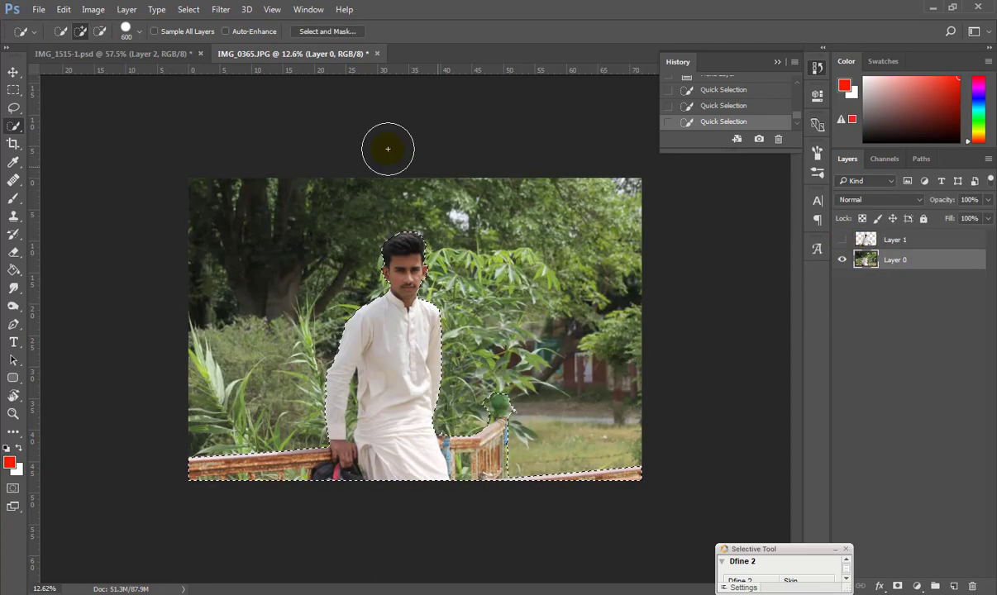
# Content-Aware Fill the selected man out of Layer 0, then deselect.
pyautogui.click(63, 9)
pyautogui.click(79, 218)
pyautogui.click(589, 171)
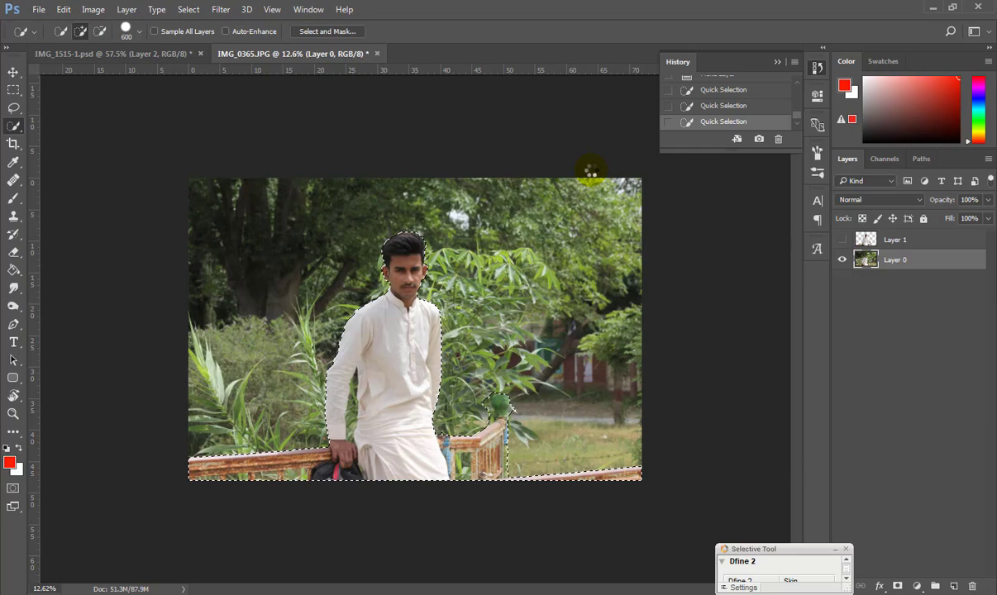
pyautogui.hotkey('ctrl', 'd')
# Make Layer 1's cut-out visible again and reselect the Layer 0 background.
pyautogui.scroll(1, 355, 334)
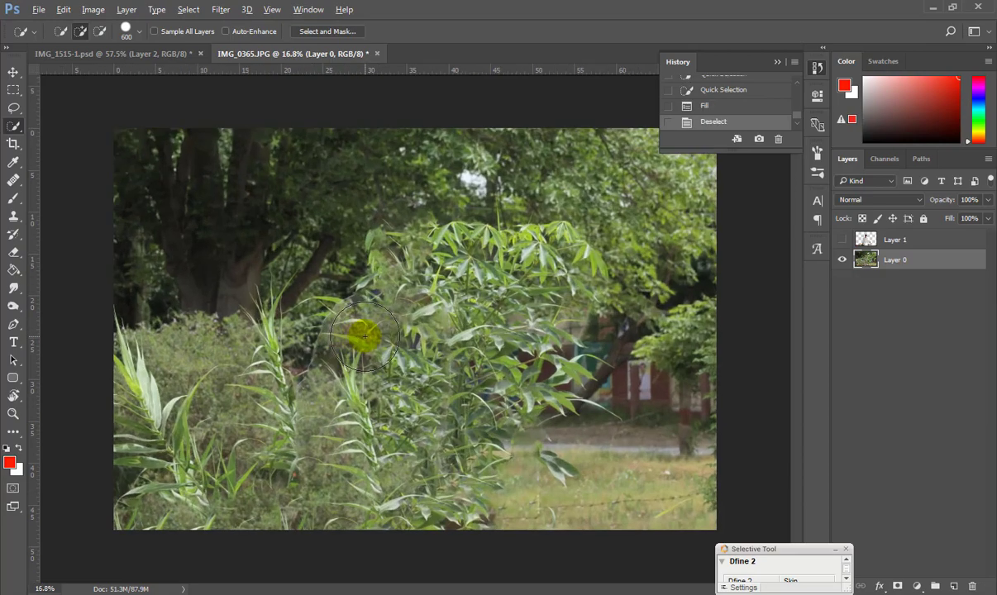
pyautogui.scroll(-1, 365, 338)
pyautogui.click(842, 240)
pyautogui.hotkey('ctrl', '0')
pyautogui.click(14, 70)
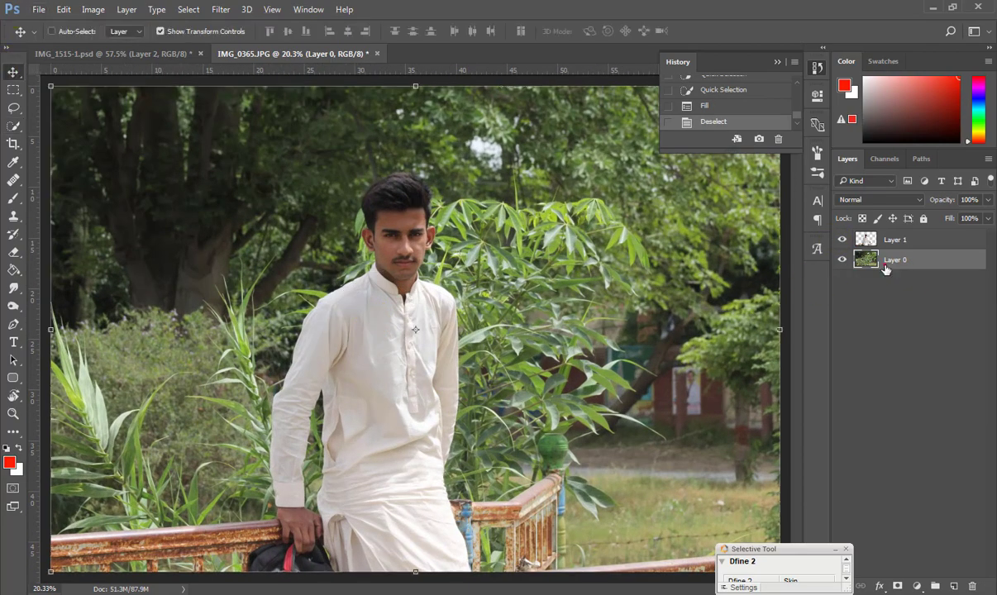
# Apply Camera Raw with Clarity +68, Vibrance +90, higher Saturation and Greens hue about +27.
pyautogui.hotkey('ctrl', 'shift', 'a')
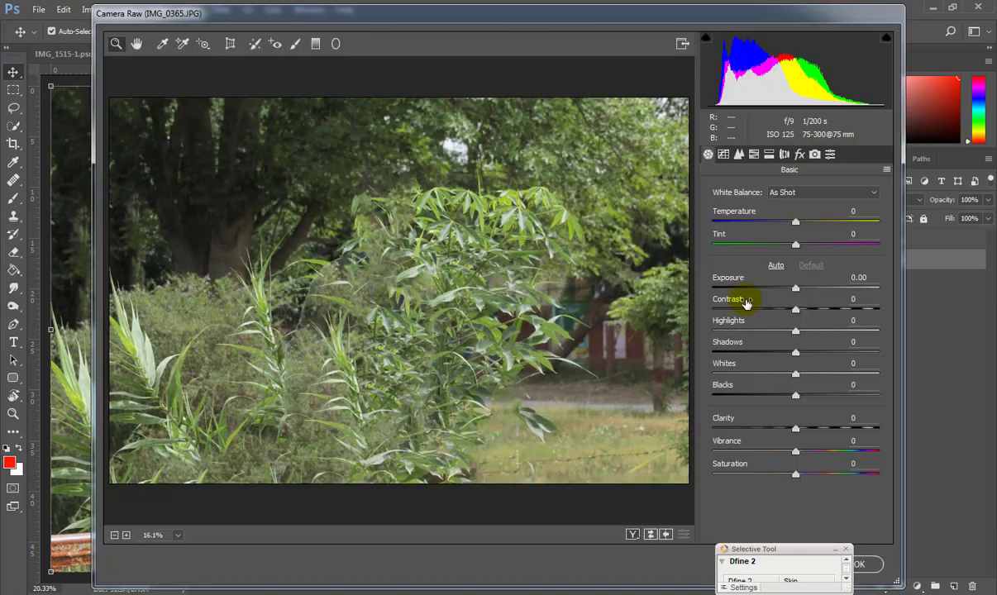
pyautogui.moveTo(796, 428); pyautogui.dragTo(853, 428)
pyautogui.moveTo(795, 452); pyautogui.dragTo(869, 454)
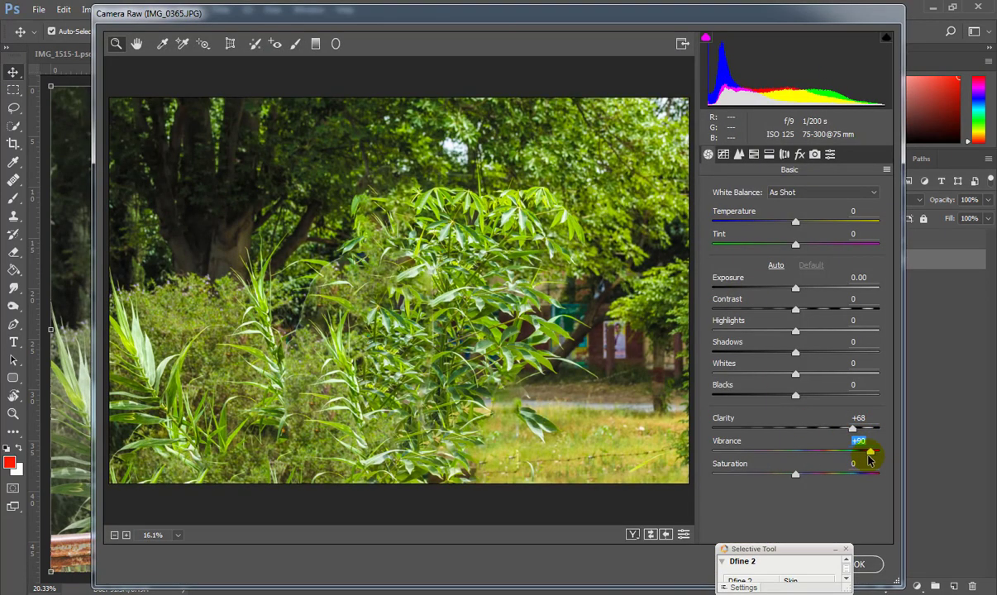
pyautogui.moveTo(796, 474); pyautogui.dragTo(850, 475)
pyautogui.click(752, 155)
pyautogui.moveTo(795, 332); pyautogui.dragTo(818, 332)
pyautogui.click(872, 564)
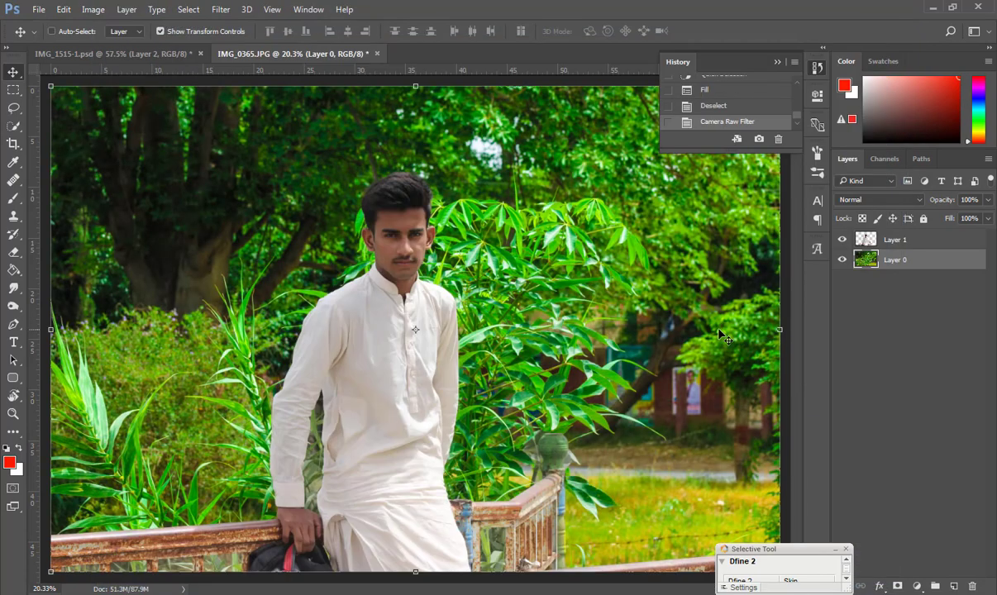
# Inspect the vivid foliage and bring up the Filter menu for the Nik Collection.
pyautogui.scroll(3, 399, 213)
pyautogui.scroll(-4, 400, 230)
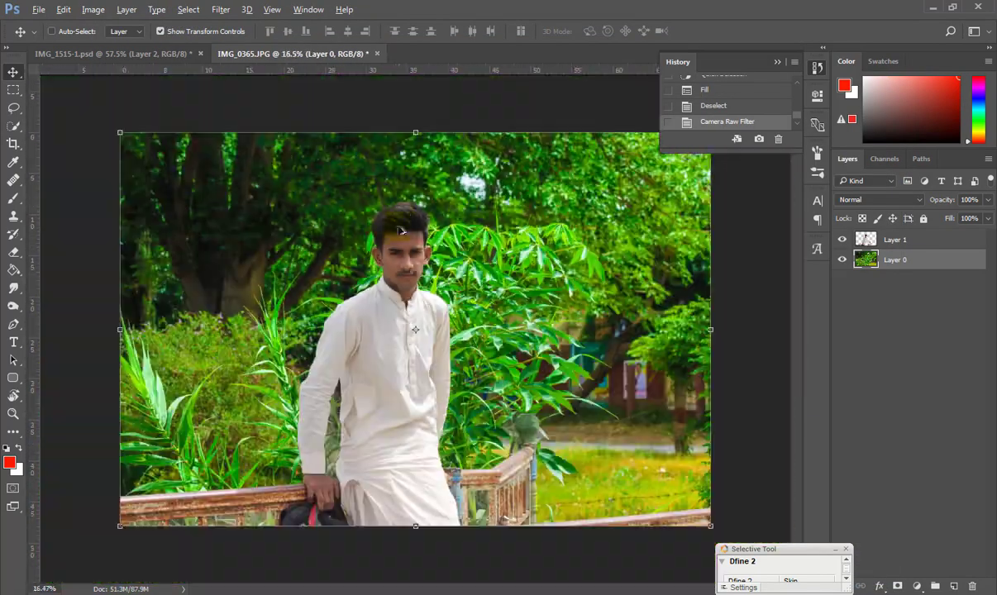
pyautogui.scroll(5, 400, 231)
pyautogui.scroll(-4, 395, 215)
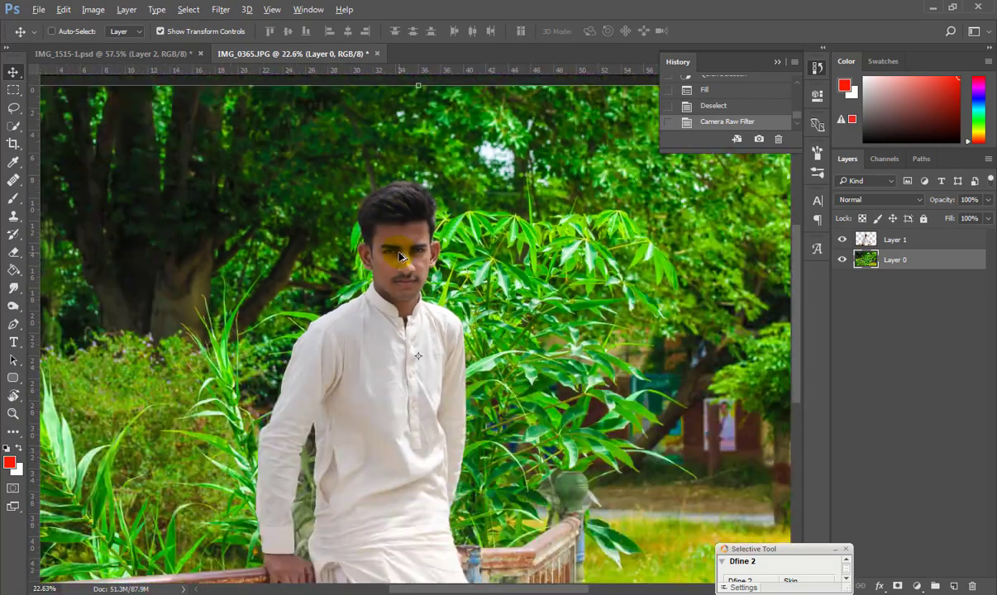
pyautogui.scroll(2, 396, 253)
pyautogui.scroll(-3, 395, 259)
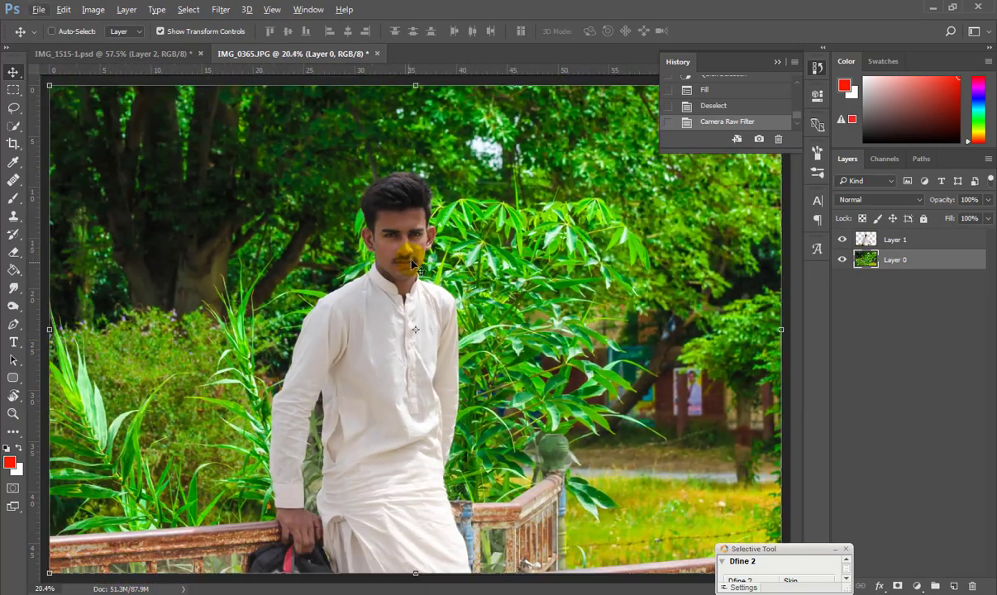
pyautogui.click(221, 9)
# Apply HDR Efex Pro 2's Deep 2 preset with Exposure 19% and Temperature 13%.
pyautogui.moveTo(370, 318)
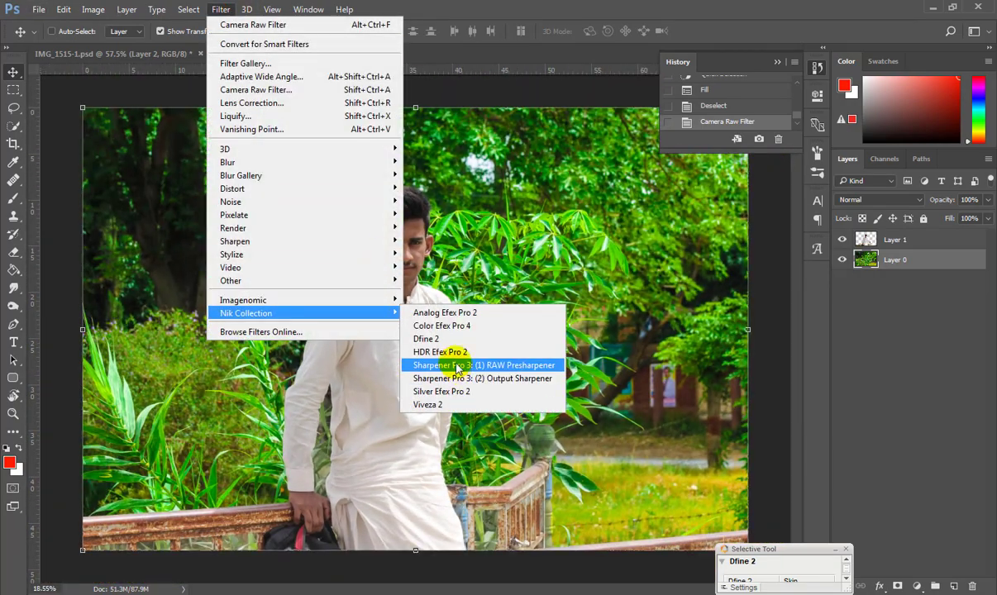
pyautogui.click(455, 365)
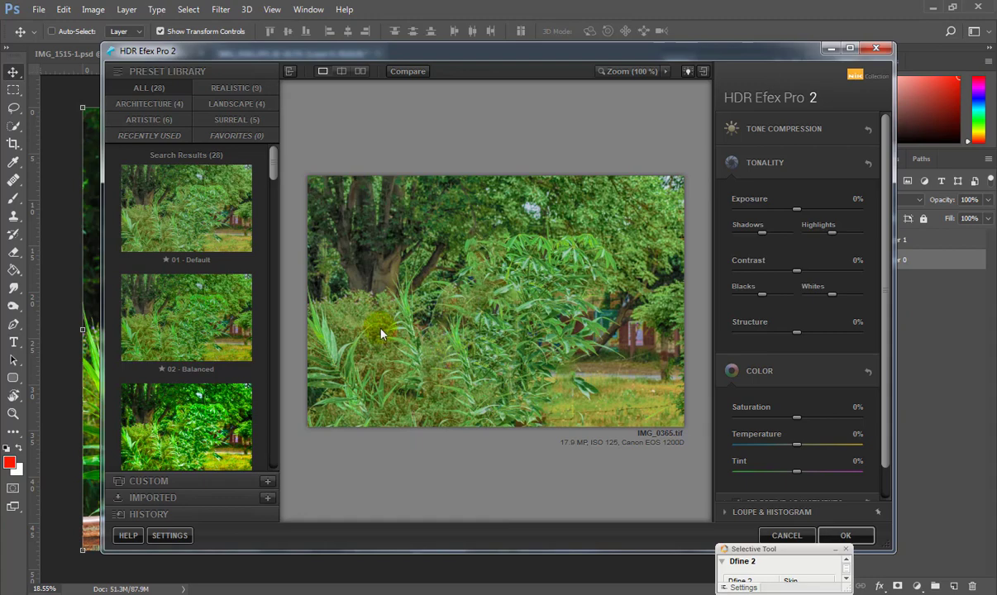
pyautogui.scroll(-3, 231, 286)
pyautogui.click(229, 284)
pyautogui.click(202, 365)
pyautogui.moveTo(273, 181); pyautogui.dragTo(271, 396)
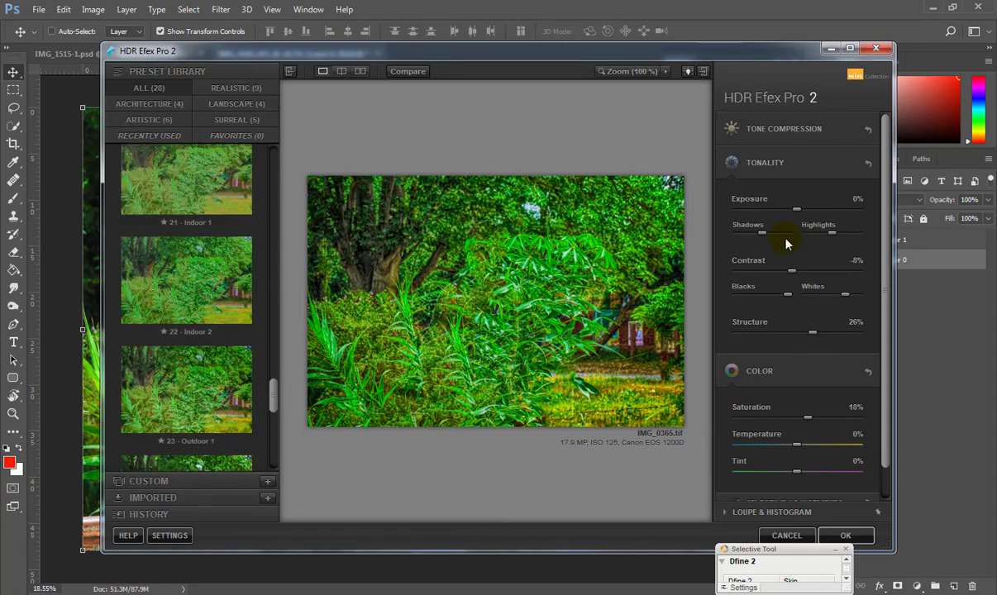
pyautogui.moveTo(797, 210); pyautogui.dragTo(809, 209)
pyautogui.click(807, 447)
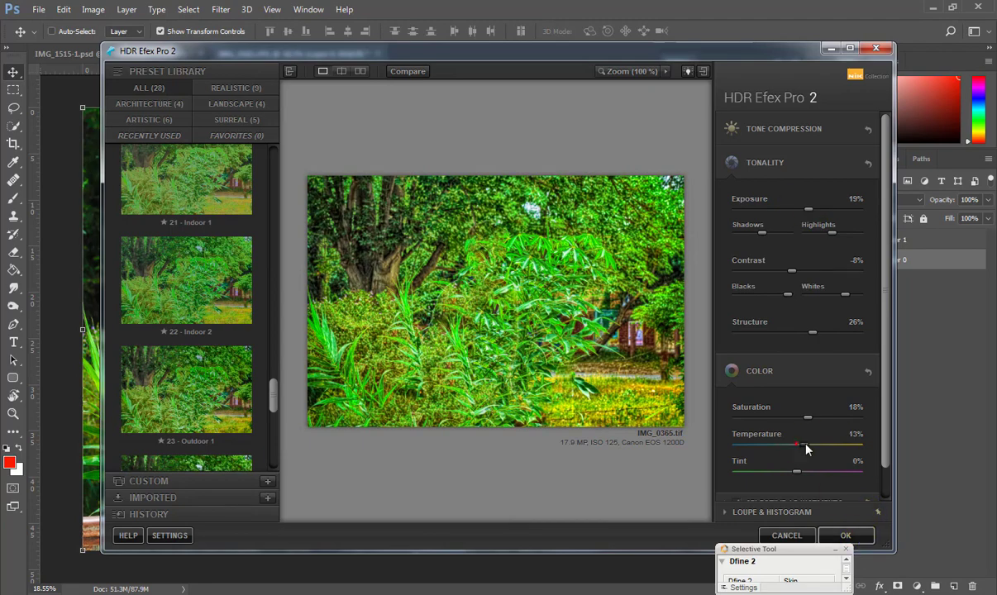
pyautogui.click(861, 536)
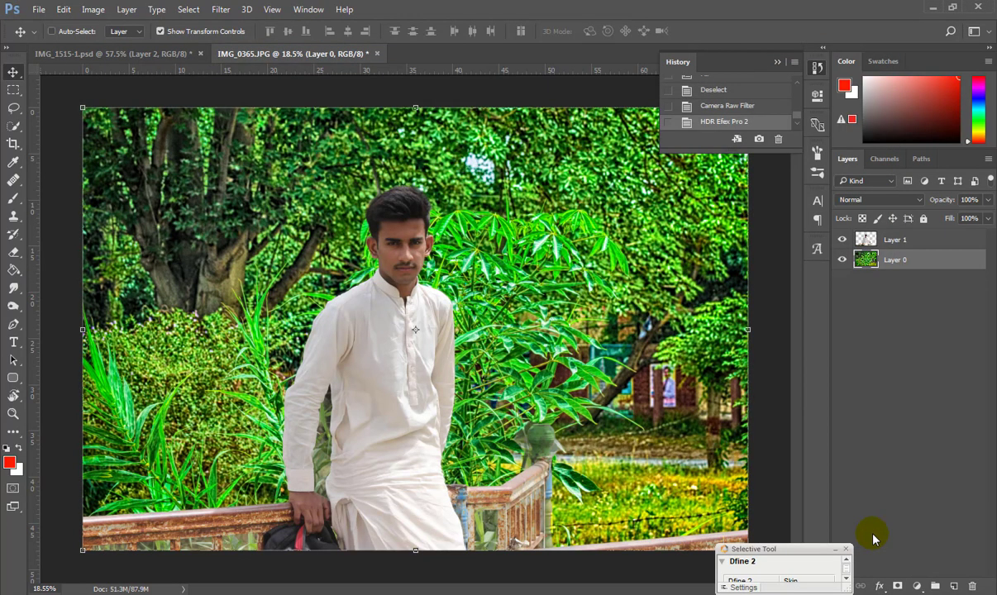
# Duplicate the man's cut-out Layer 1 with Quick Selection active.
pyautogui.scroll(6, 396, 224)
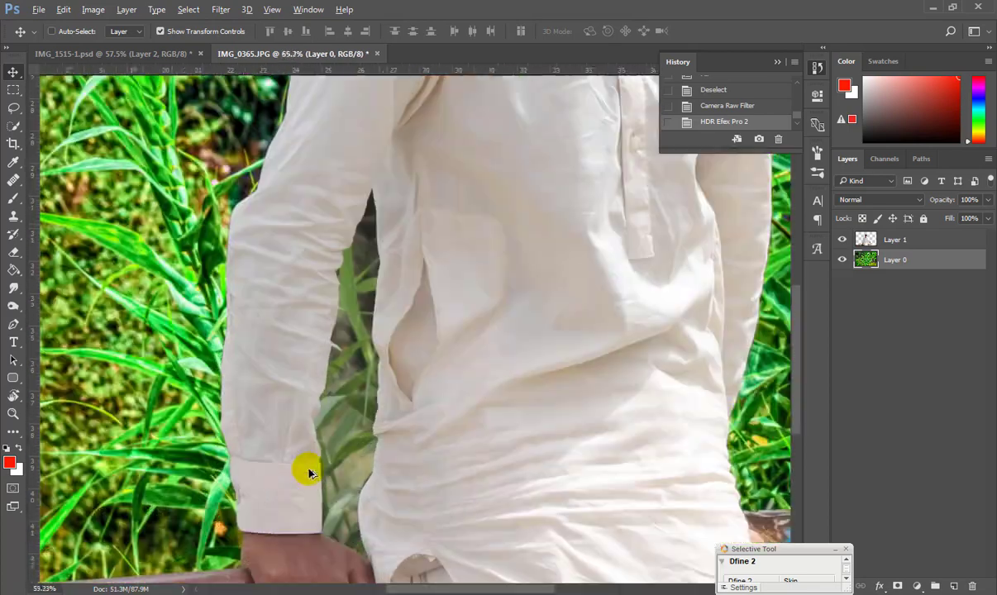
pyautogui.click(13, 126)
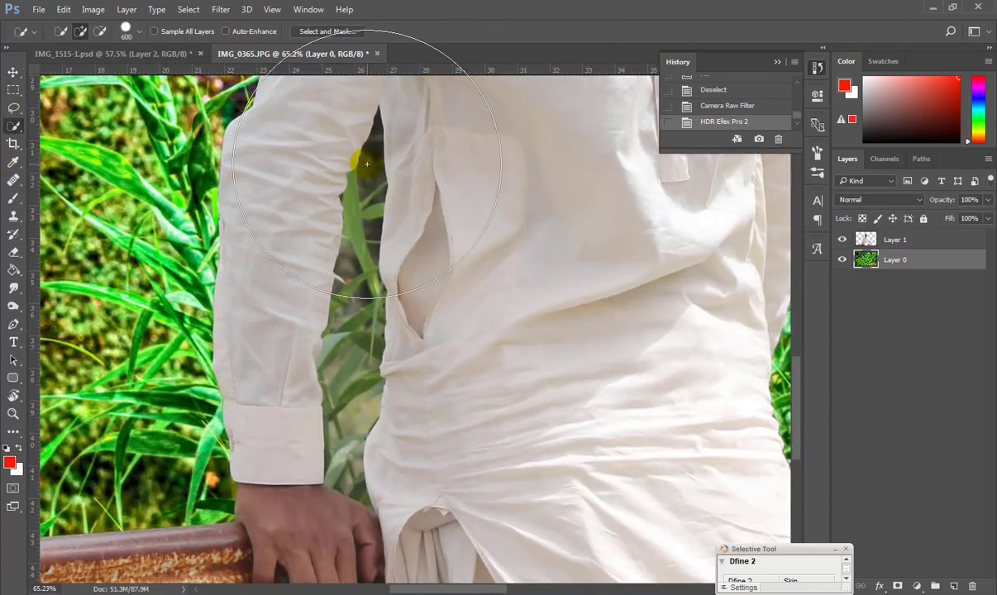
pyautogui.click(860, 241)
pyautogui.hotkey('ctrl', 'j')
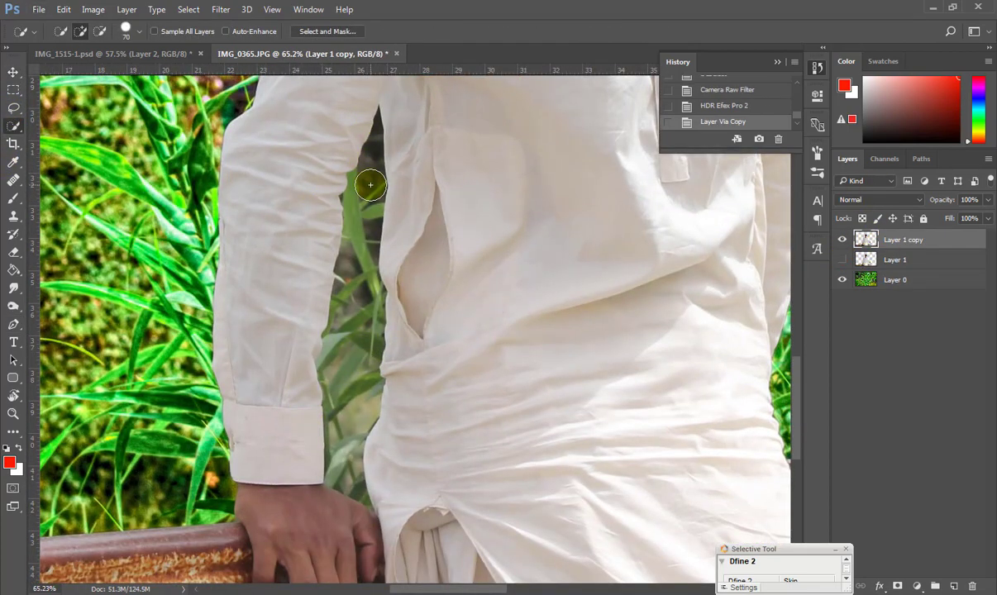
# Quick-select the foliage gap between the man's arm and torso, including both tips.
pyautogui.moveTo(372, 146)
pyautogui.mouseDown()
pyautogui.moveTo(359, 254)
pyautogui.moveTo(351, 485)
pyautogui.mouseUp()
pyautogui.press('[')
pyautogui.press('[')
pyautogui.press('[')
pyautogui.press('[')
pyautogui.press('[')
pyautogui.press('[')
pyautogui.press('[')
pyautogui.click(340, 331)
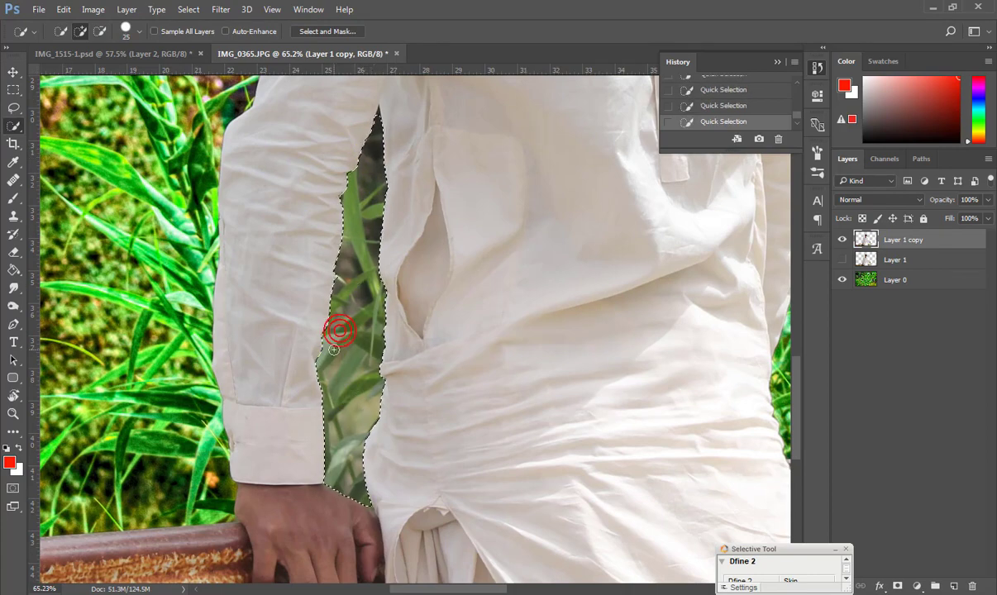
pyautogui.scroll(3, 384, 232)
pyautogui.scroll(7, 382, 236)
pyautogui.press('[')
pyautogui.press('[')
pyautogui.press('[')
pyautogui.press('[')
pyautogui.press('[')
pyautogui.keyDown('alt'); pyautogui.click(368, 241); pyautogui.keyUp('alt')
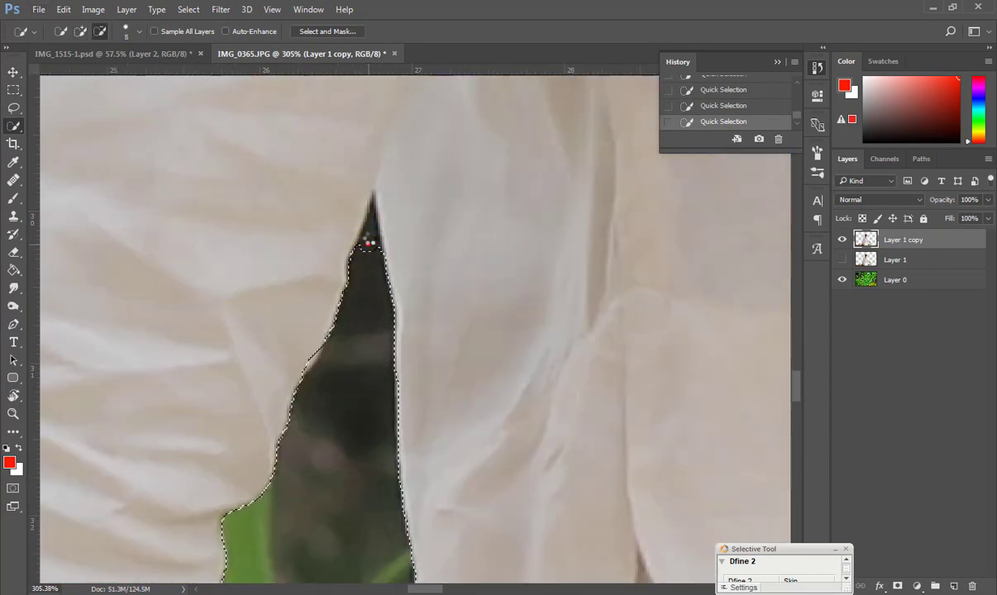
pyautogui.moveTo(370, 223); pyautogui.dragTo(370, 244)
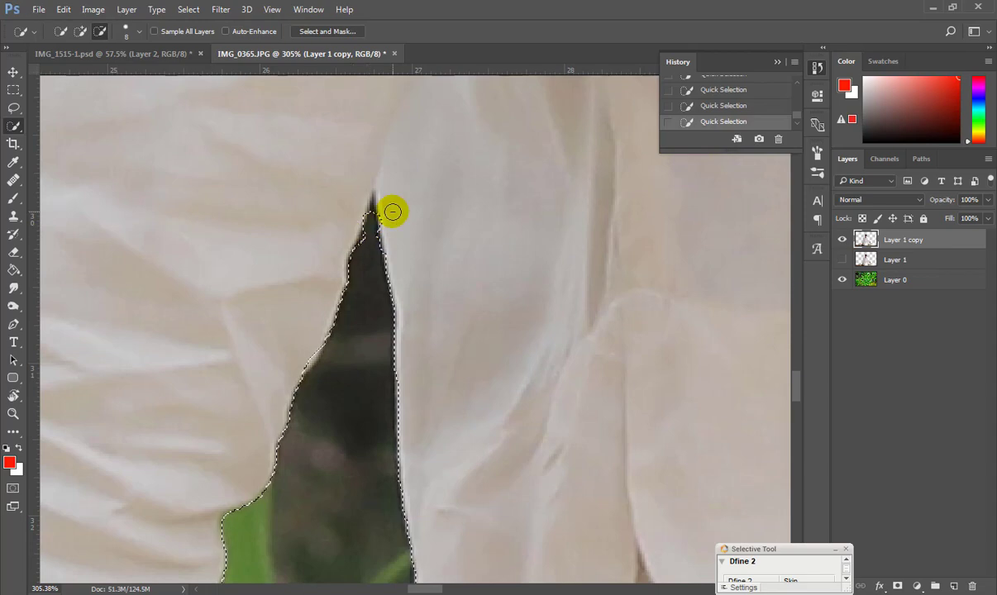
pyautogui.scroll(-6, 369, 325)
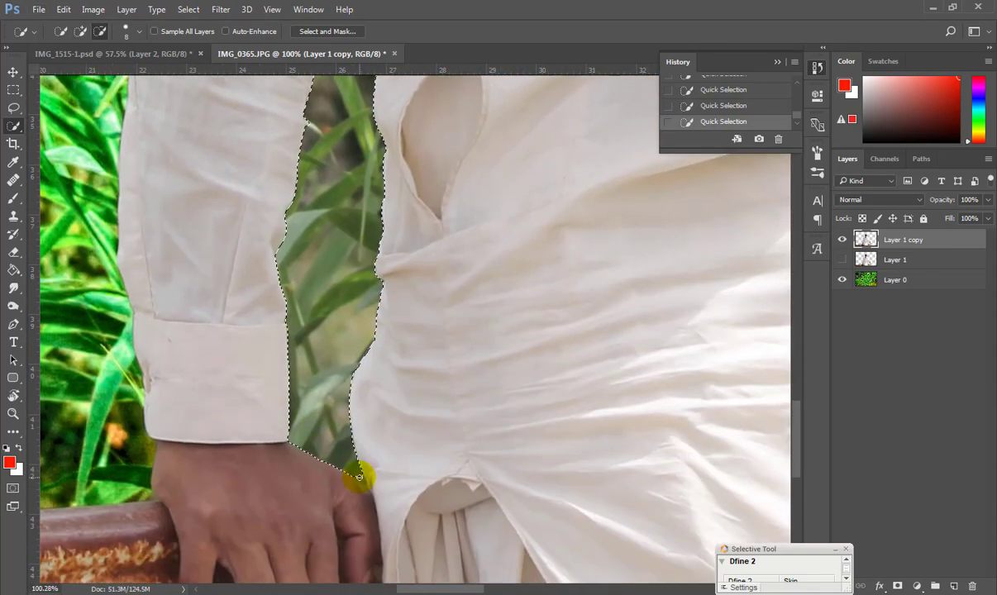
pyautogui.click(364, 479)
pyautogui.scroll(-3, 361, 481)
pyautogui.scroll(4, 314, 307)
# Feather the gap selection and cut it from Layer 1 copy.
pyautogui.rightClick(345, 336)
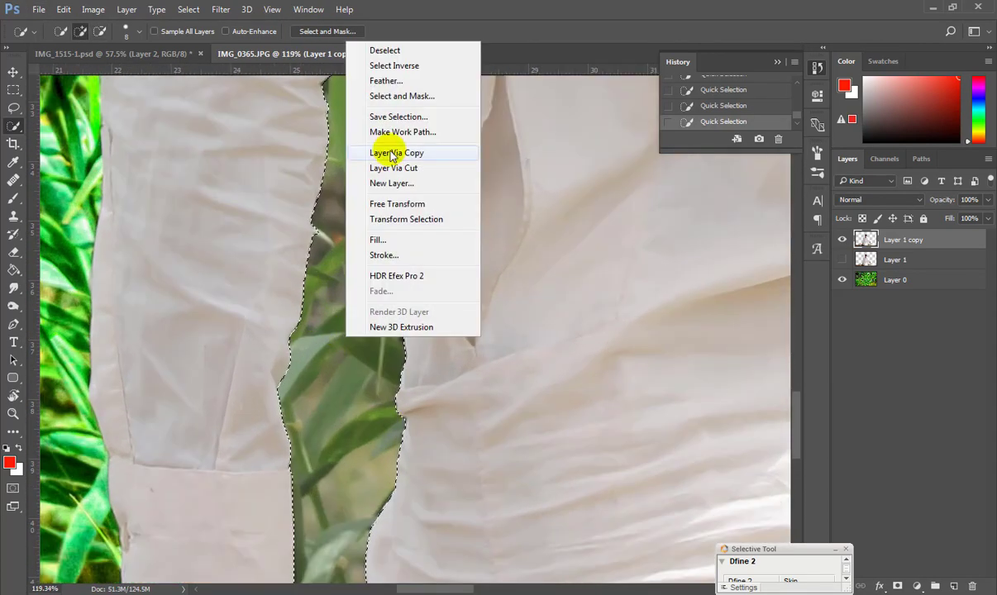
pyautogui.click(385, 80)
pyautogui.click(560, 174)
pyautogui.hotkey('ctrl', 'x')
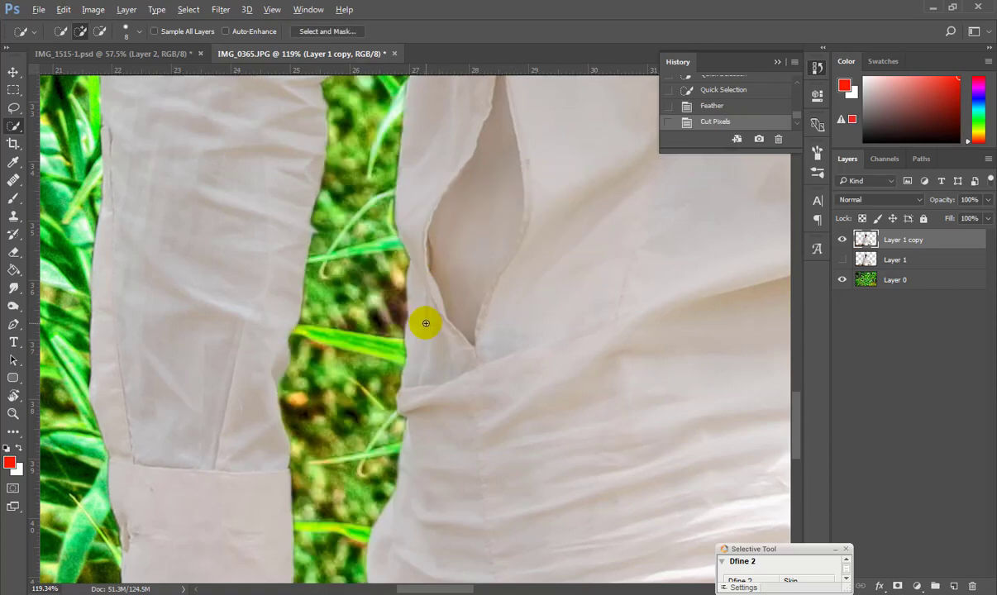
pyautogui.scroll(-4, 425, 323)
pyautogui.scroll(5, 512, 457)
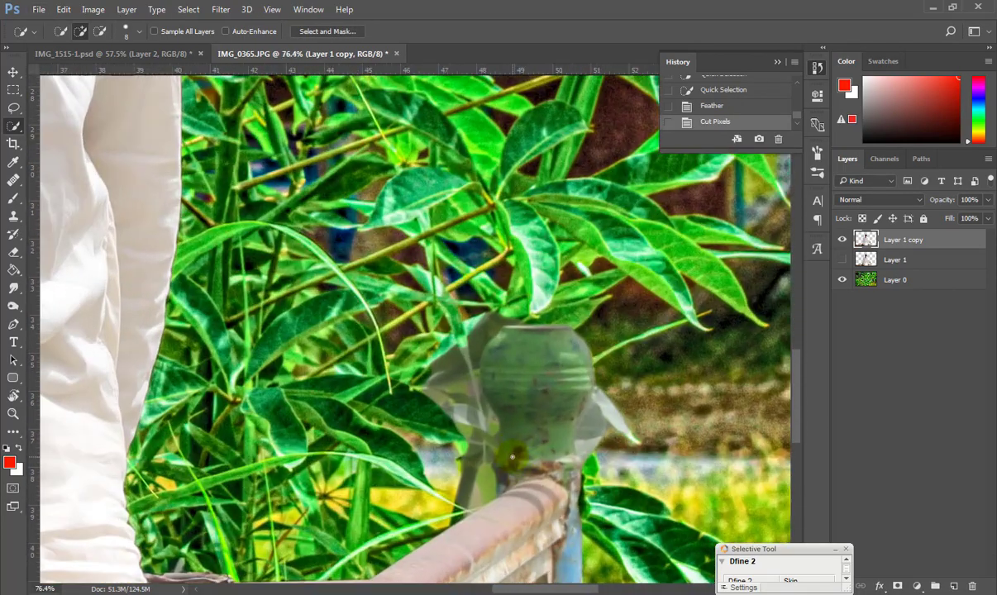
pyautogui.scroll(-2, 512, 457)
# Draw a closed Pen path around the ghosted urn by the railing.
pyautogui.press('p')
pyautogui.click(842, 240)
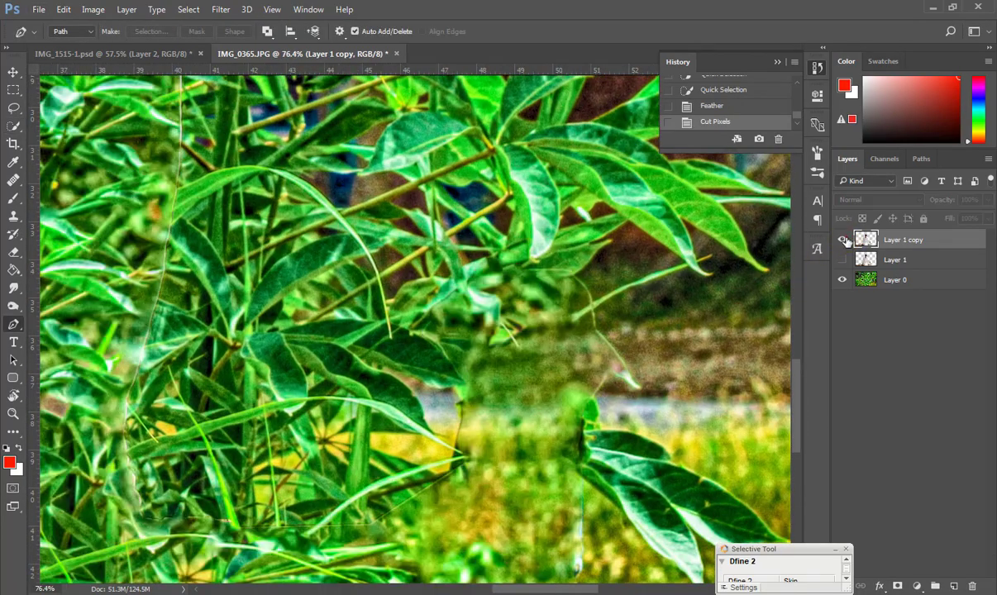
pyautogui.click(842, 239)
pyautogui.click(472, 460)
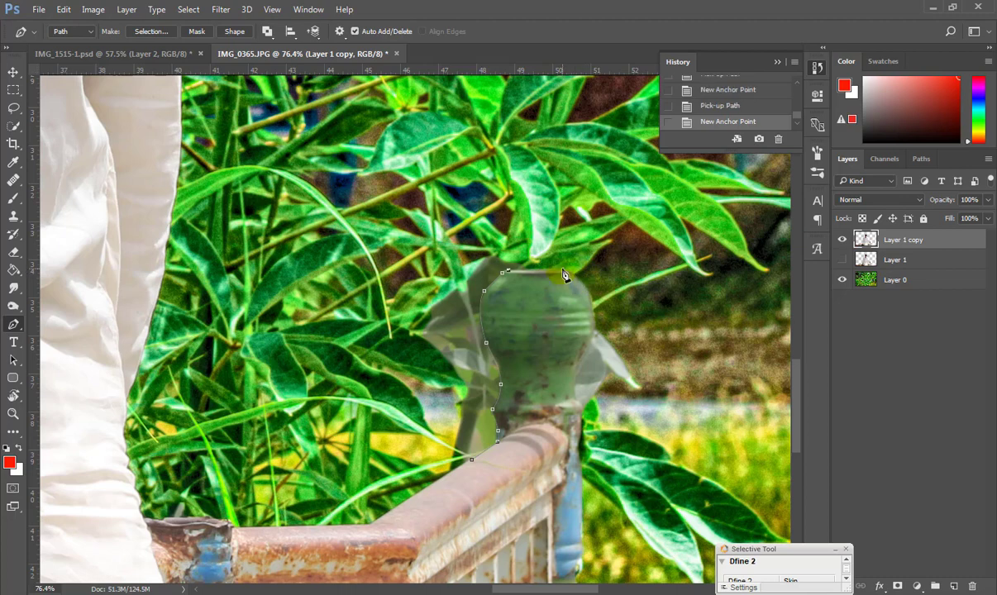
pyautogui.click(587, 350)
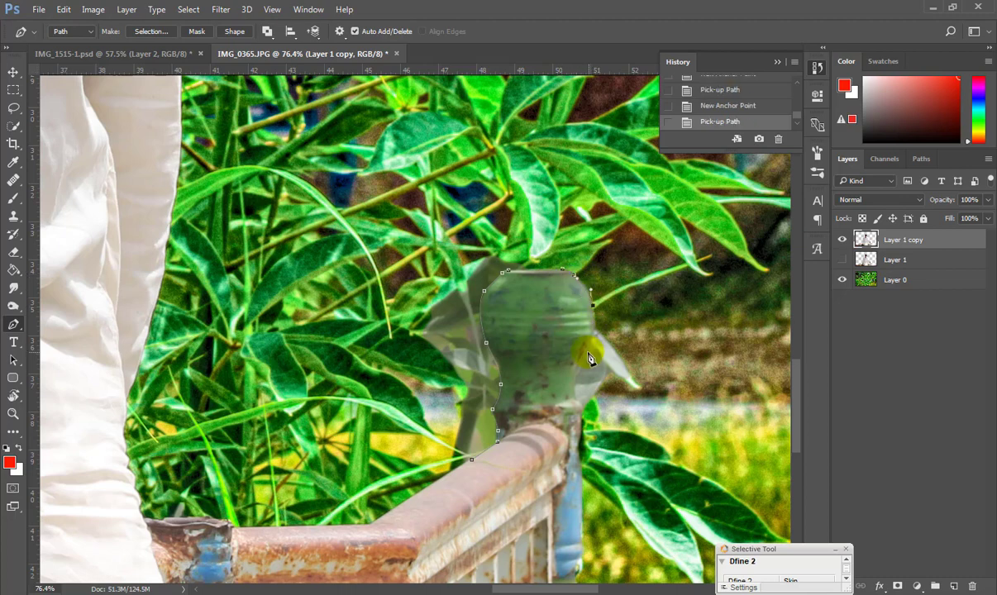
pyautogui.moveTo(576, 373); pyautogui.dragTo(579, 385)
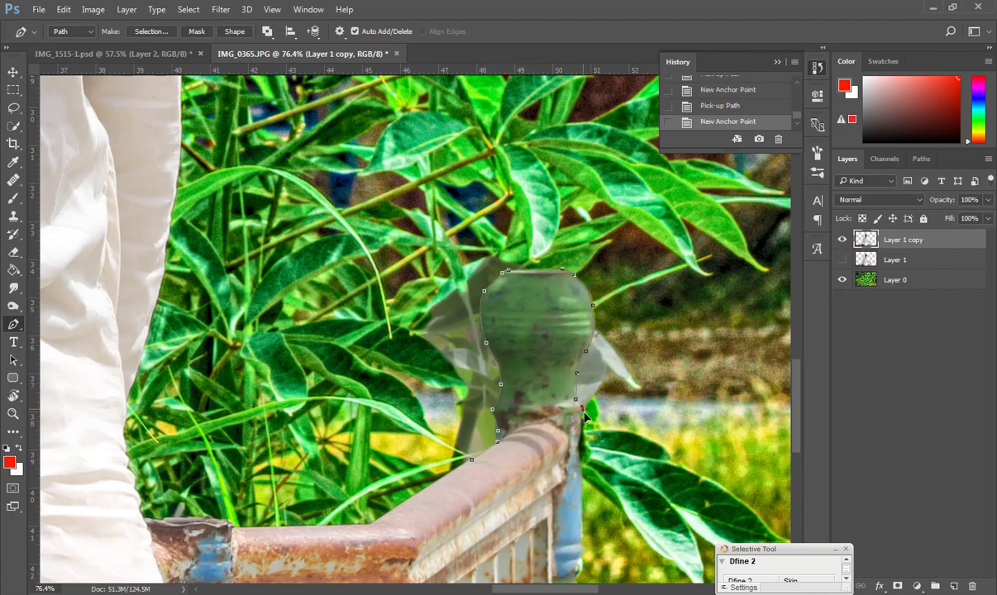
pyautogui.click(583, 424)
pyautogui.scroll(-10, 583, 425)
pyautogui.click(627, 381)
pyautogui.click(592, 289)
pyautogui.click(518, 324)
pyautogui.click(516, 387)
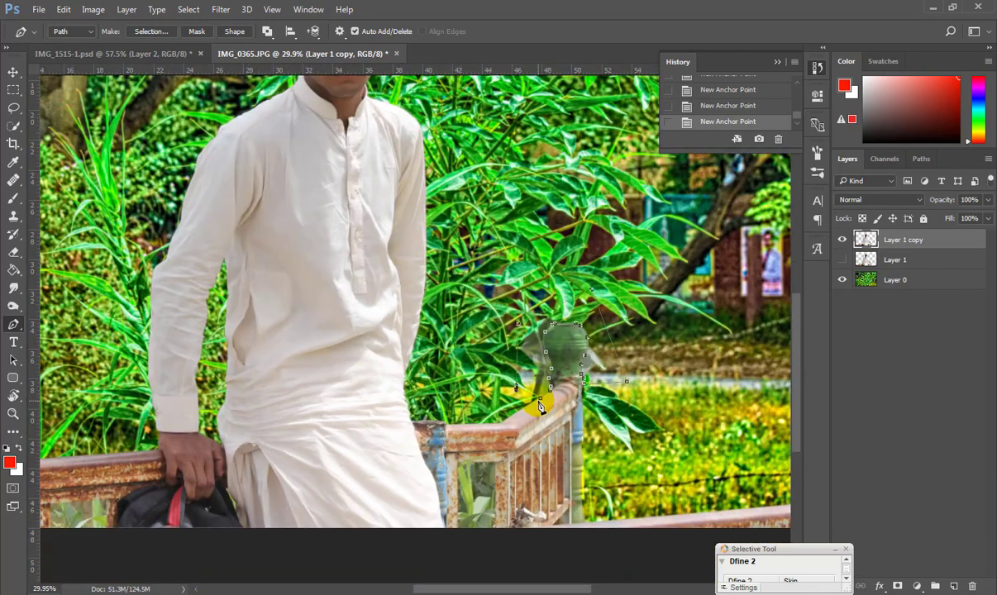
# Turn the urn path into a feathered selection and cut it away.
pyautogui.click(921, 158)
pyautogui.hotkey('ctrl', 'Return')
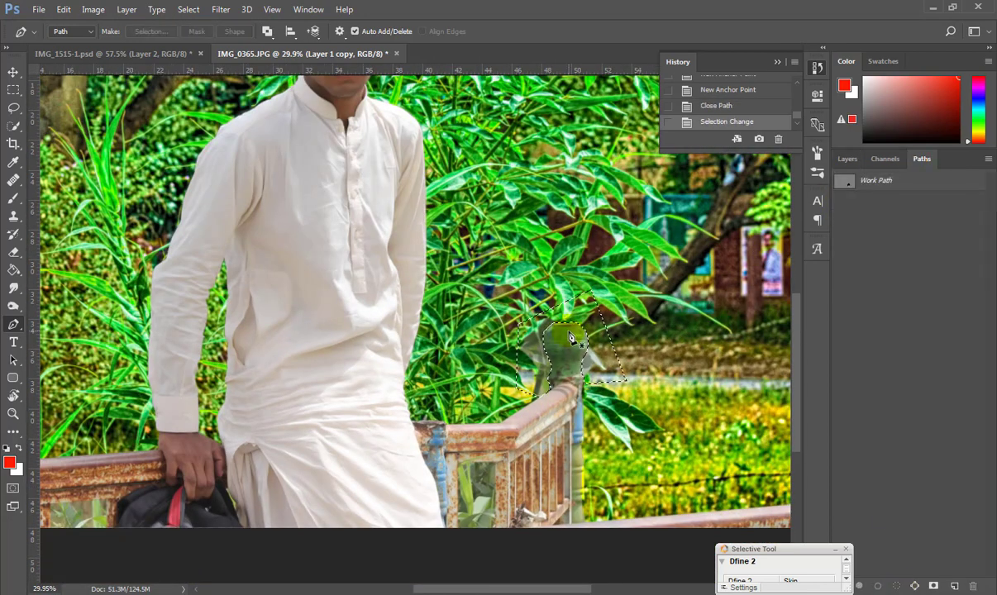
pyautogui.click(14, 128)
pyautogui.rightClick(604, 344)
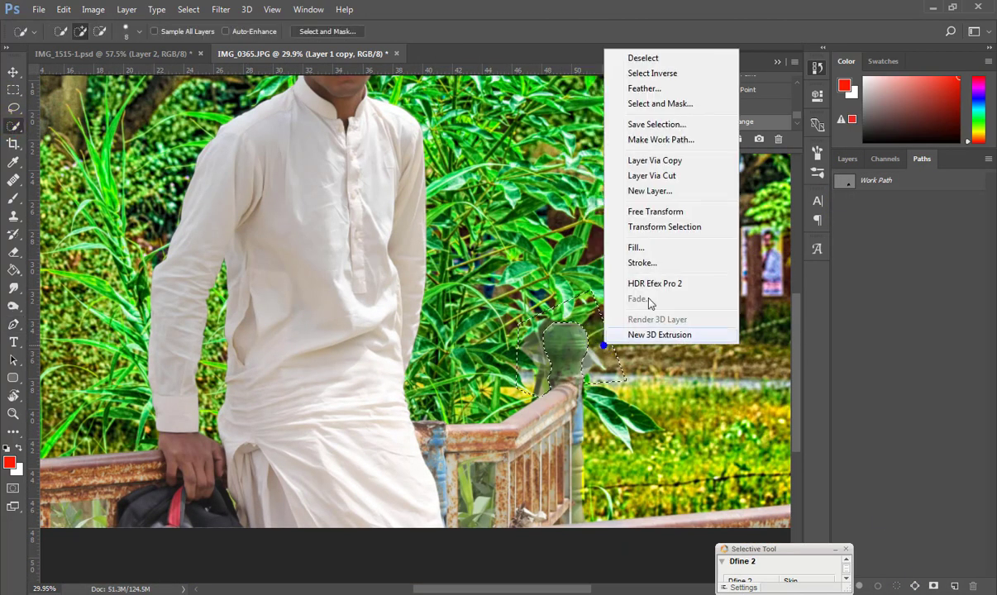
pyautogui.click(643, 88)
pyautogui.click(559, 208)
pyautogui.hotkey('ctrl', 'x')
# Select Layer 0 in the Layers panel and bring up the Filter menu.
pyautogui.scroll(-4, 452, 320)
pyautogui.scroll(-2, 451, 319)
pyautogui.scroll(6, 406, 280)
pyautogui.scroll(-5, 405, 280)
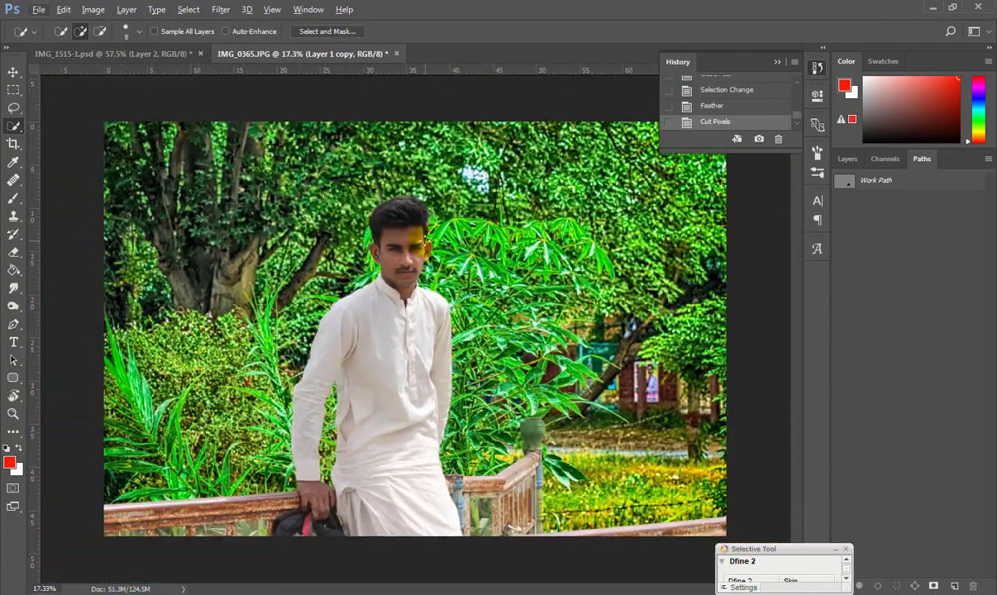
pyautogui.click(848, 159)
pyautogui.click(896, 280)
pyautogui.click(220, 10)
# Apply a 56 px Field Blur with Light Bokeh 27%, Bokeh Color 75%, Light Range 175.
pyautogui.moveTo(363, 172)
pyautogui.click(430, 172)
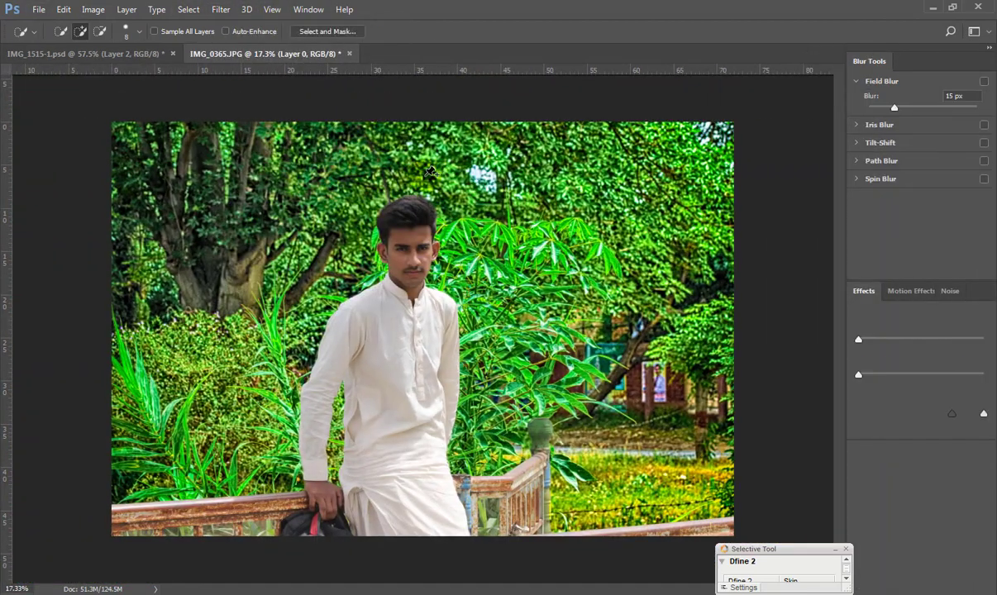
pyautogui.moveTo(894, 107); pyautogui.dragTo(913, 107)
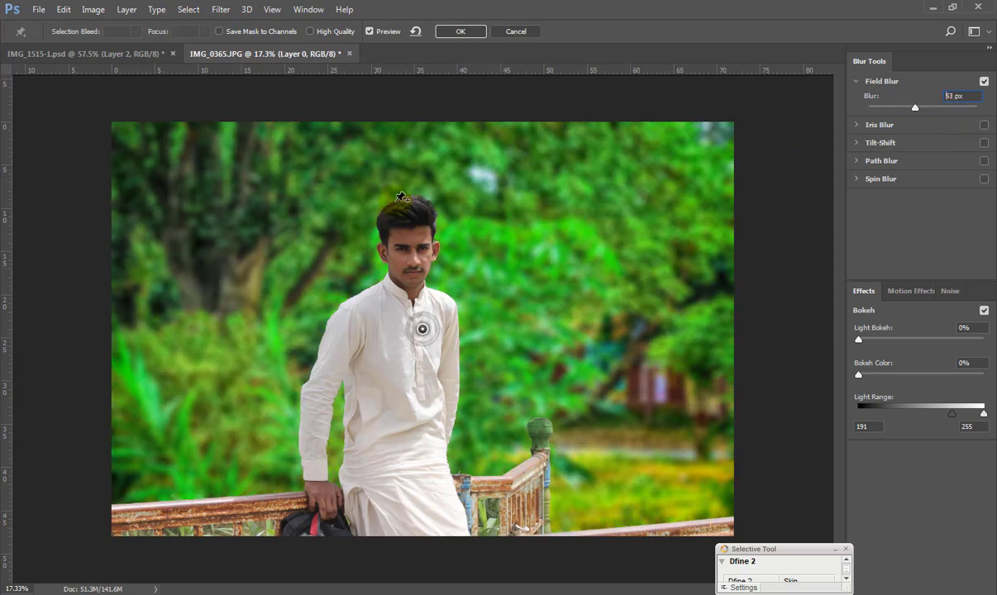
pyautogui.moveTo(857, 374); pyautogui.dragTo(907, 382)
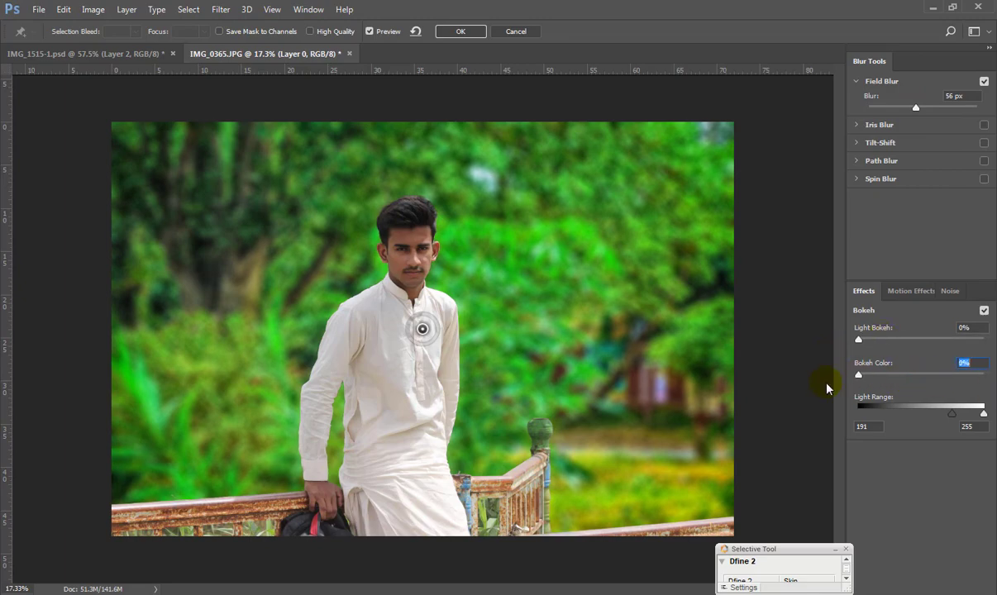
pyautogui.moveTo(882, 340); pyautogui.dragTo(902, 332)
pyautogui.moveTo(951, 414)
pyautogui.mouseDown()
pyautogui.moveTo(917, 416)
pyautogui.moveTo(945, 418)
pyautogui.mouseUp()
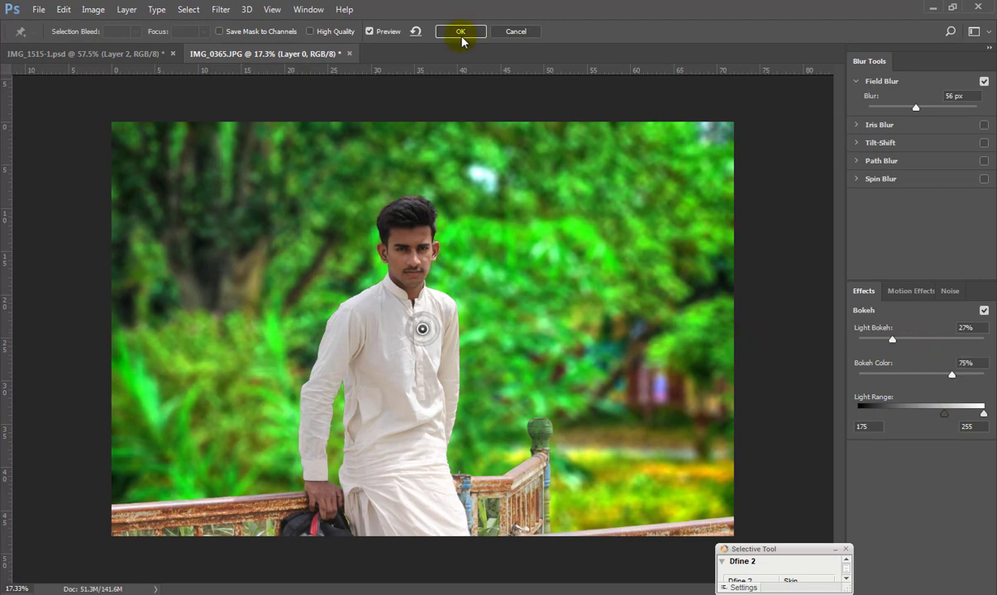
pyautogui.click(461, 31)
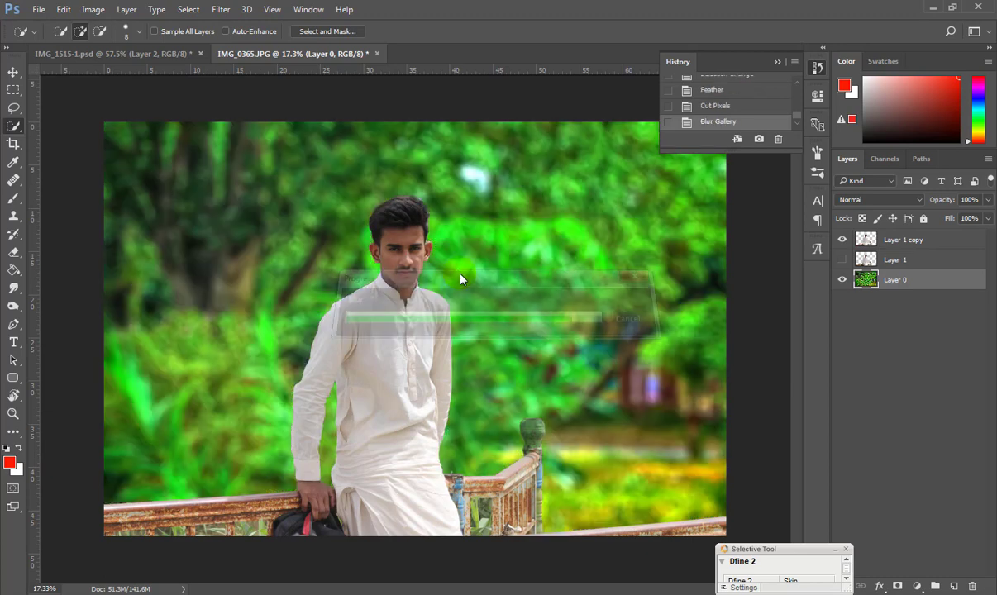
# Outline the first four railing gaps beside the man with the Pen tool.
pyautogui.scroll(5, 389, 224)
pyautogui.scroll(4, 390, 223)
pyautogui.scroll(-9, 334, 350)
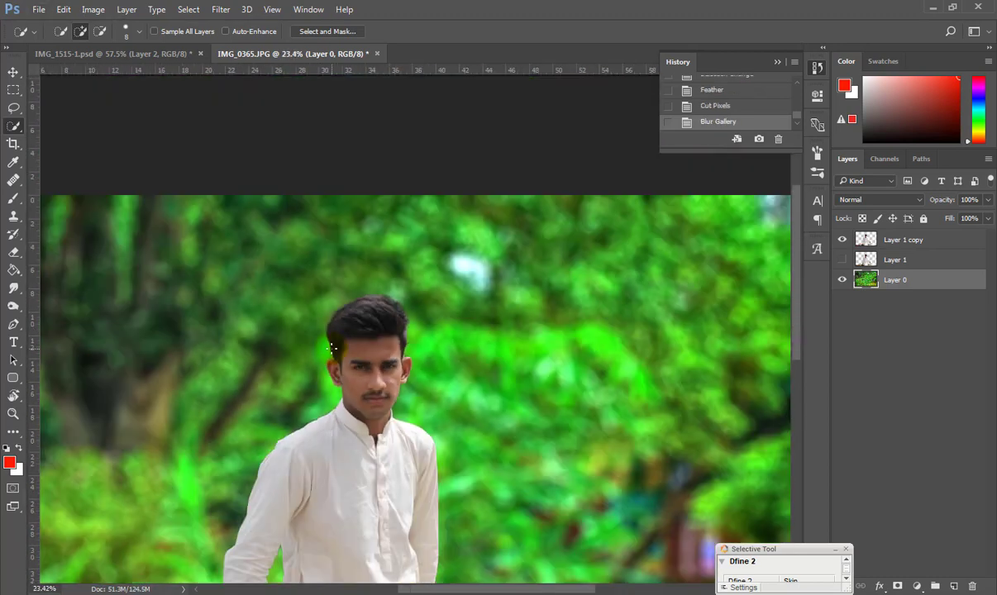
pyautogui.scroll(4, 338, 441)
pyautogui.scroll(-3, 339, 441)
pyautogui.scroll(4, 141, 491)
pyautogui.moveTo(453, 589); pyautogui.dragTo(401, 588)
pyautogui.press('p')
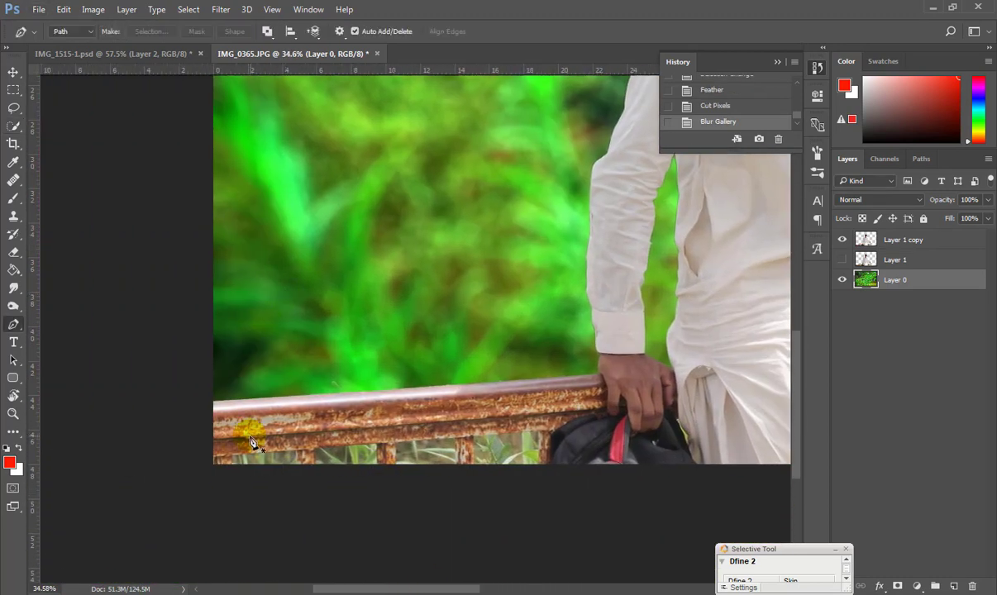
pyautogui.click(230, 450)
pyautogui.click(293, 459)
pyautogui.click(298, 473)
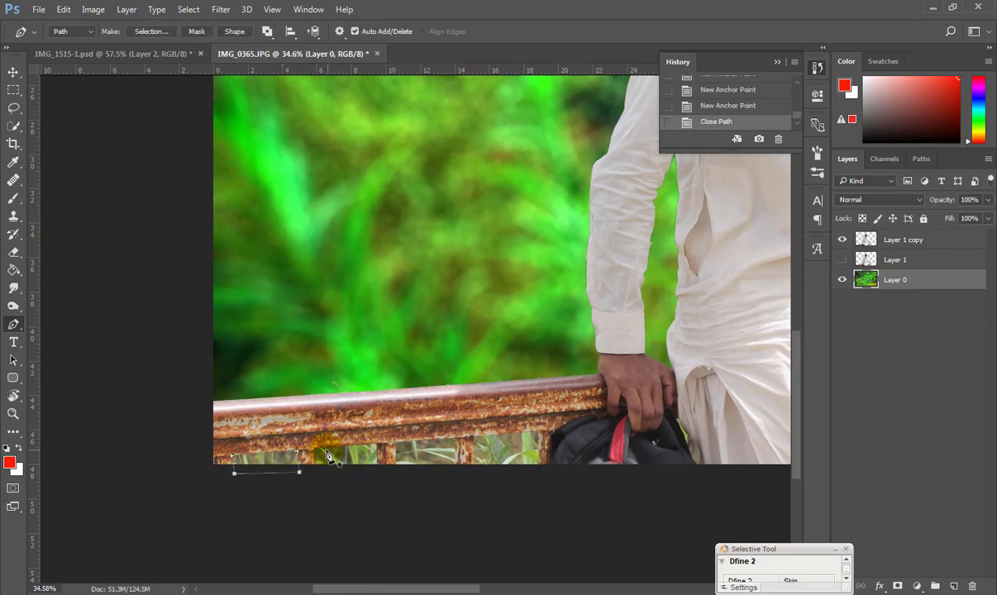
pyautogui.click(314, 448)
pyautogui.click(376, 446)
pyautogui.click(380, 472)
pyautogui.click(315, 472)
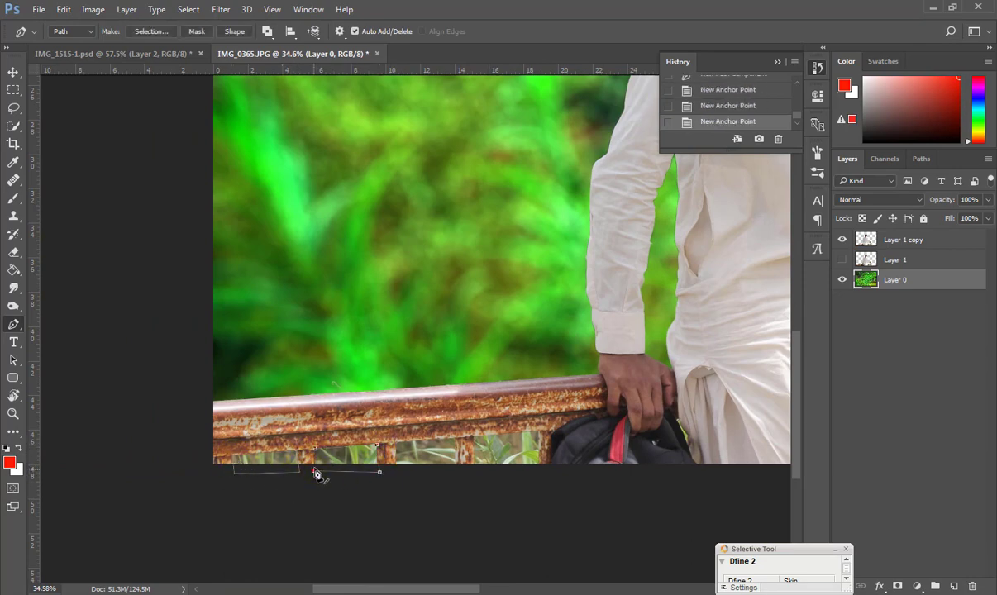
pyautogui.click(455, 439)
pyautogui.click(456, 479)
pyautogui.click(397, 449)
pyautogui.click(472, 437)
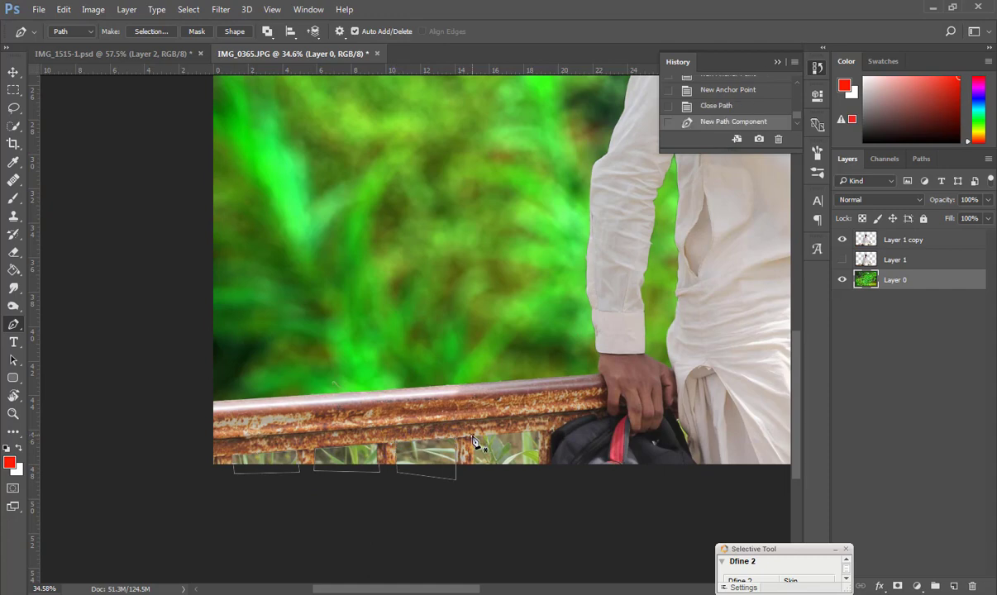
pyautogui.click(473, 476)
pyautogui.click(540, 471)
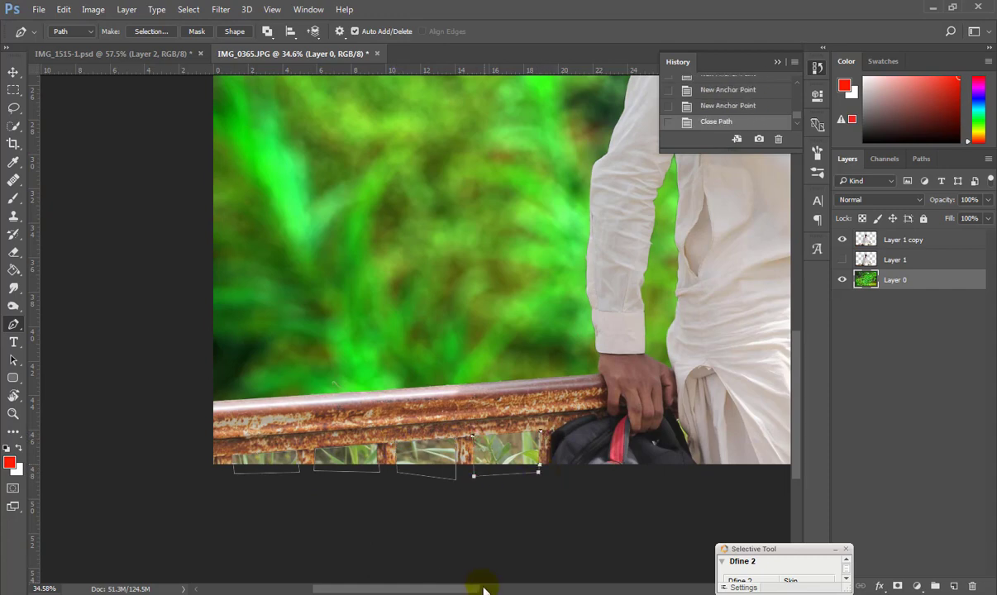
# Outline the rectangular gap in the far railing as a closed path.
pyautogui.moveTo(484, 589); pyautogui.dragTo(595, 589)
pyautogui.click(446, 389)
pyautogui.click(490, 389)
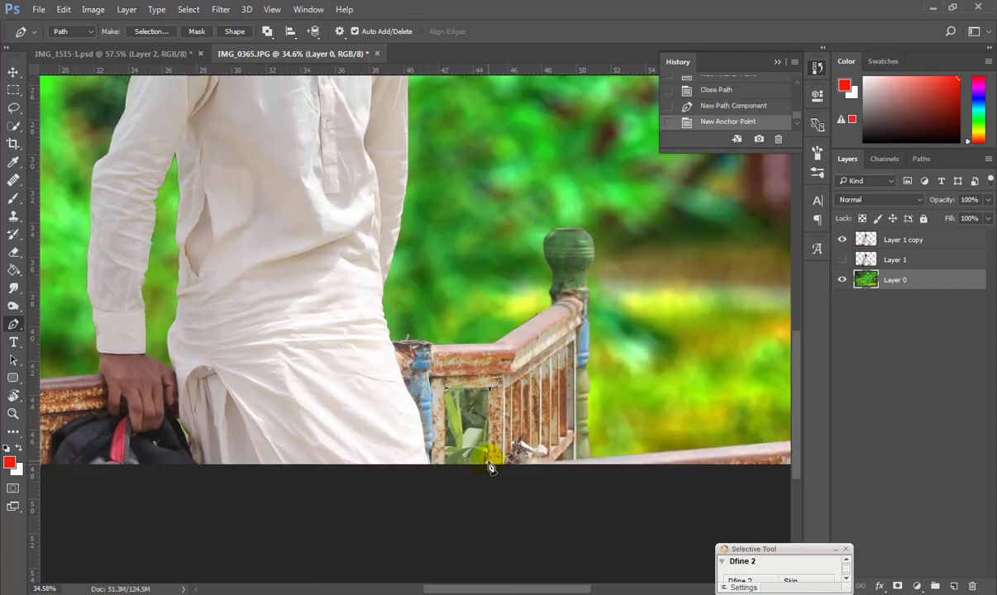
pyautogui.click(489, 464)
pyautogui.click(446, 464)
pyautogui.click(446, 389)
pyautogui.scroll(-4, 378, 461)
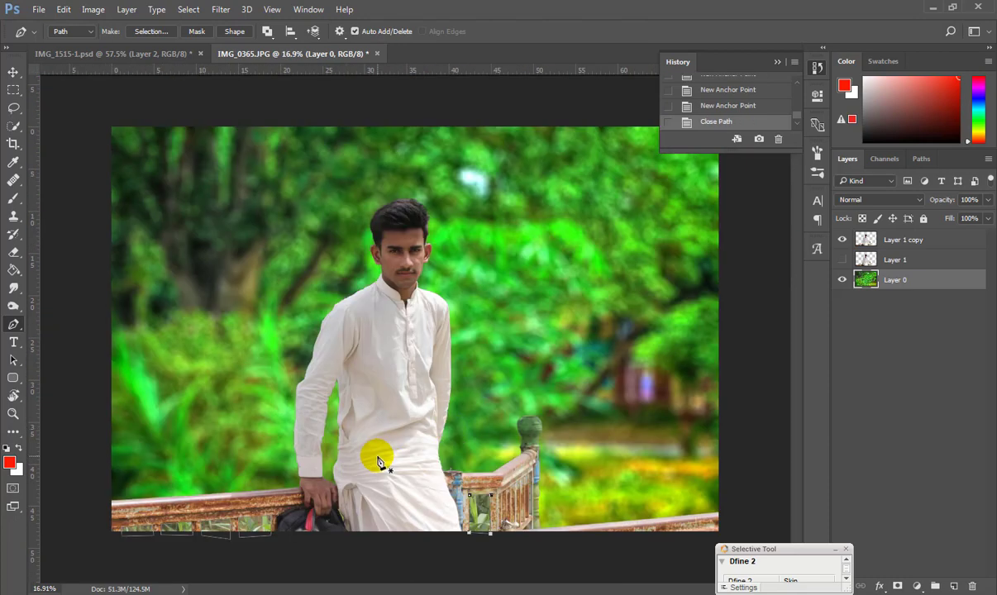
pyautogui.scroll(1, 378, 462)
# Save the work path as Path 1, load it as a selection, and feather it.
pyautogui.click(922, 158)
pyautogui.doubleClick(856, 185)
pyautogui.click(574, 197)
pyautogui.click(897, 586)
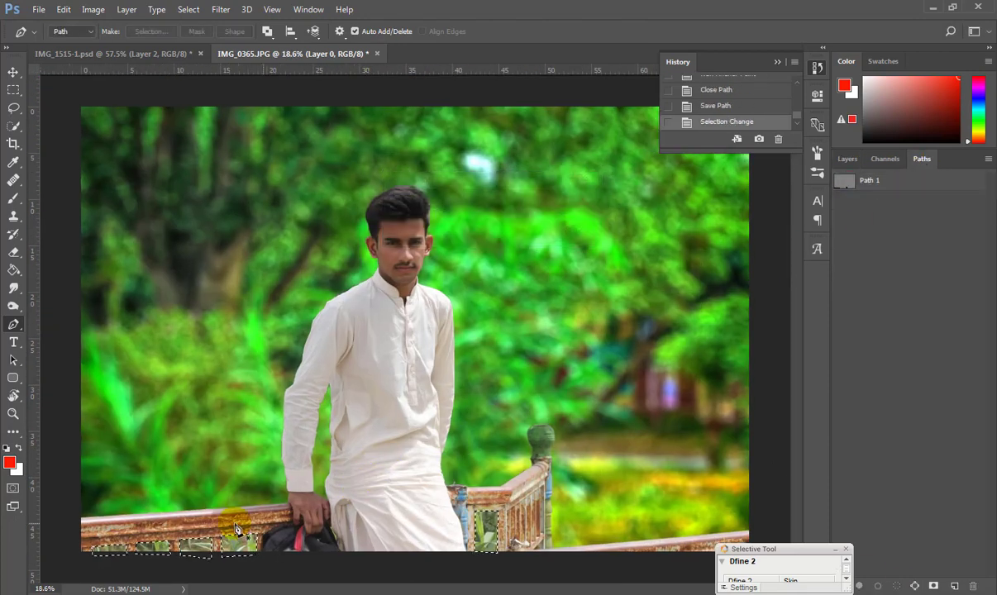
pyautogui.press('l')
pyautogui.rightClick(170, 533)
pyautogui.click(215, 275)
pyautogui.click(582, 203)
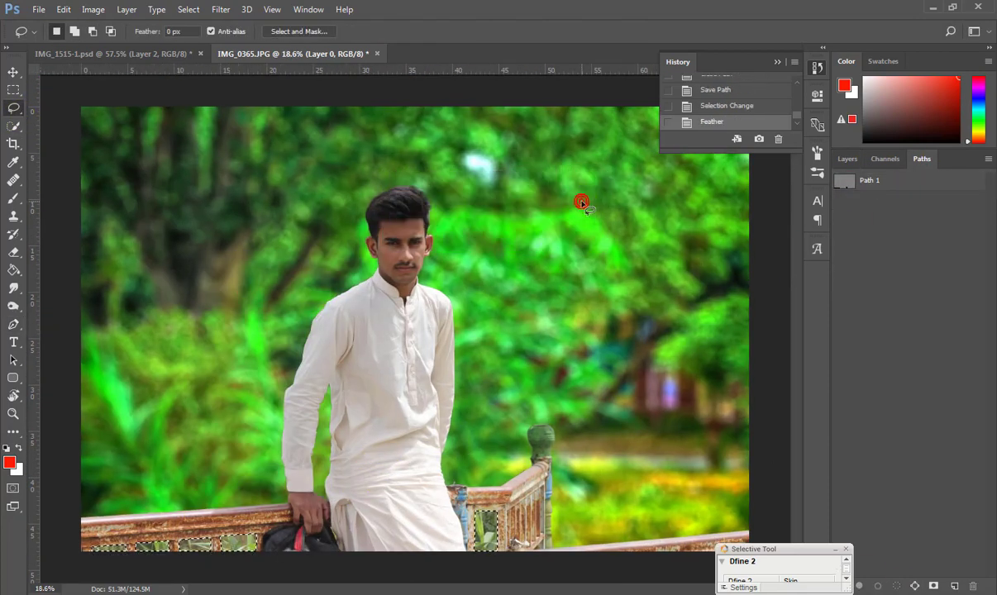
# Cut the railing-gap selection out of Layer 1 copy instead of the wrong layer.
pyautogui.hotkey('ctrl', 'x')
pyautogui.click(847, 158)
pyautogui.hotkey('ctrl', 'z')
pyautogui.click(878, 238)
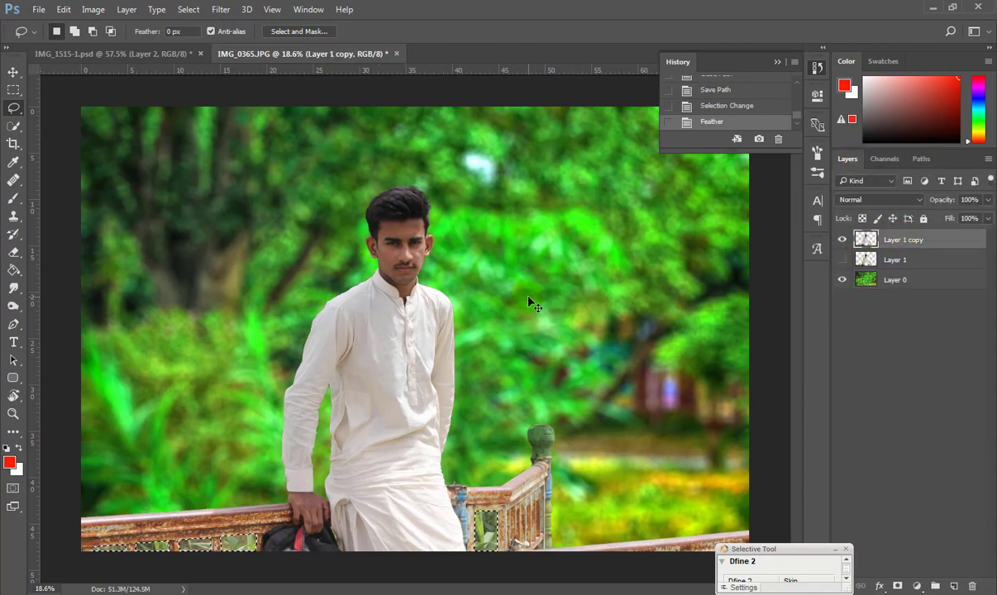
pyautogui.hotkey('ctrl', 'x')
pyautogui.click(842, 260)
pyautogui.click(843, 259)
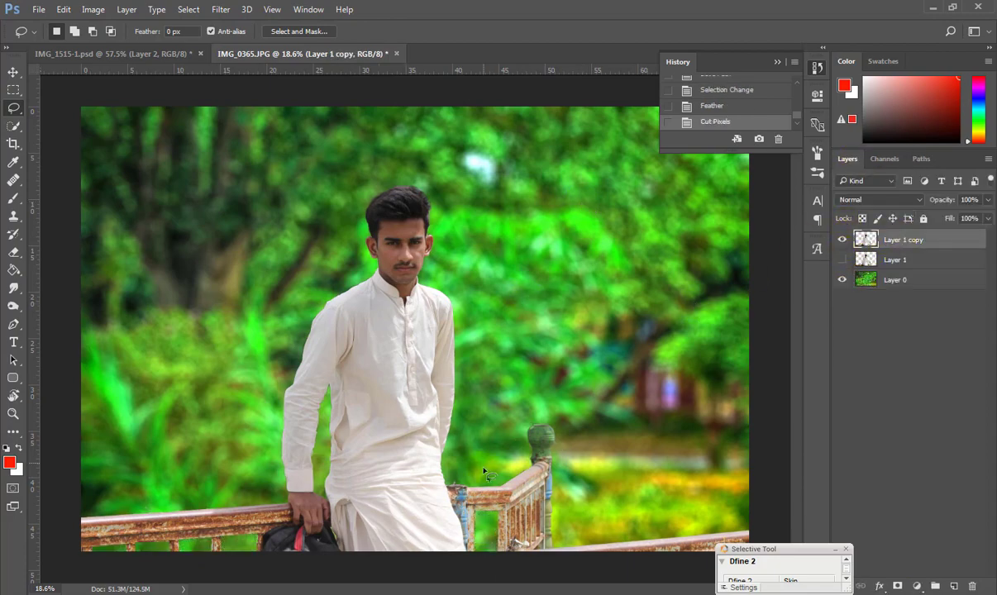
# Delete the unused Layer 1 and duplicate the cut-out man with Ctrl+J.
pyautogui.scroll(-3, 483, 471)
pyautogui.click(893, 259)
pyautogui.press('Delete')
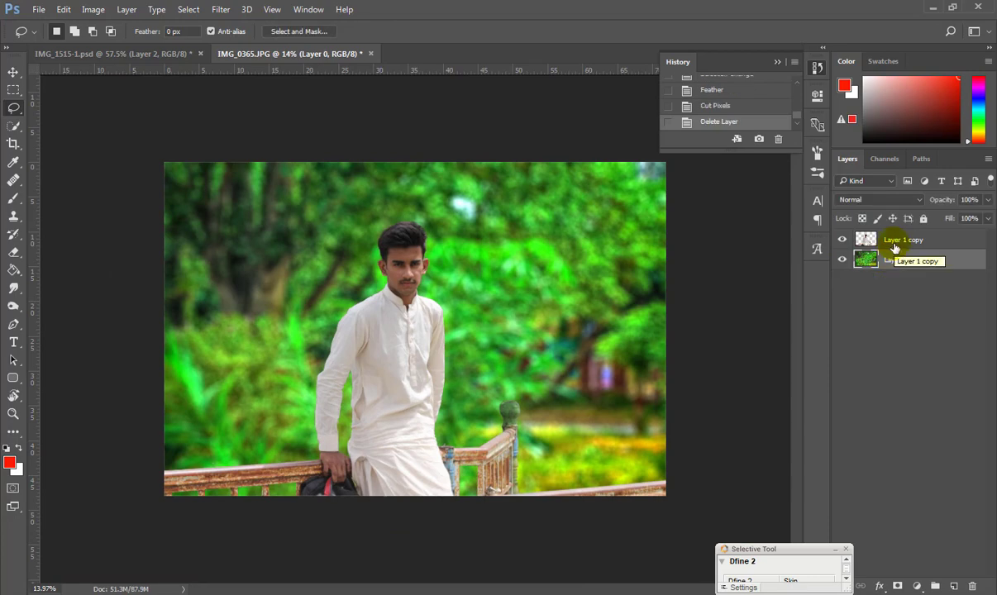
pyautogui.hotkey('ctrl', 'j')
# Erase the stray speck and background fringe along the hair and ear with a smaller eraser.
pyautogui.scroll(4, 405, 242)
pyautogui.scroll(5, 406, 241)
pyautogui.press('e')
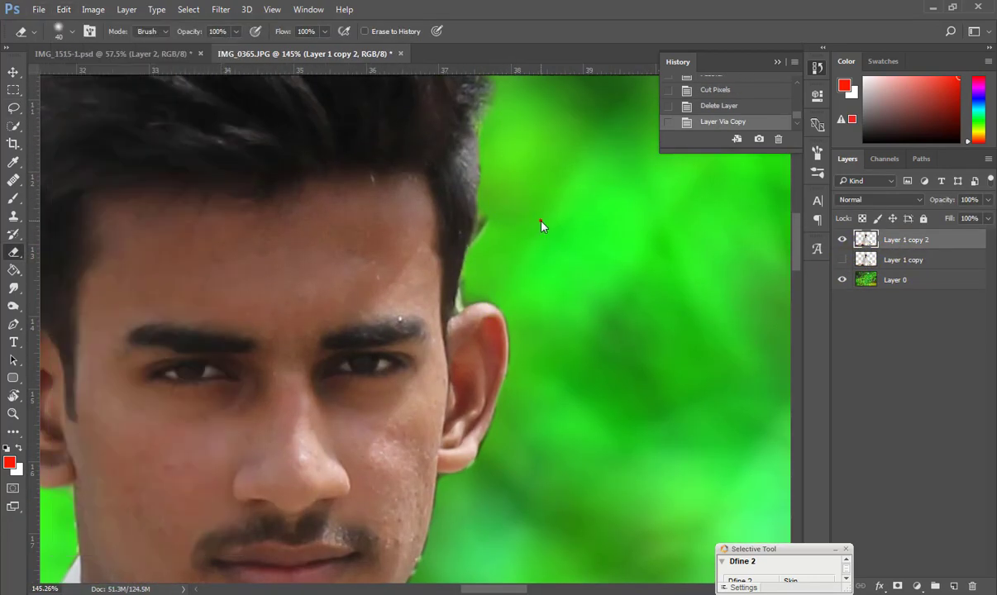
pyautogui.click(497, 214)
pyautogui.press('[')
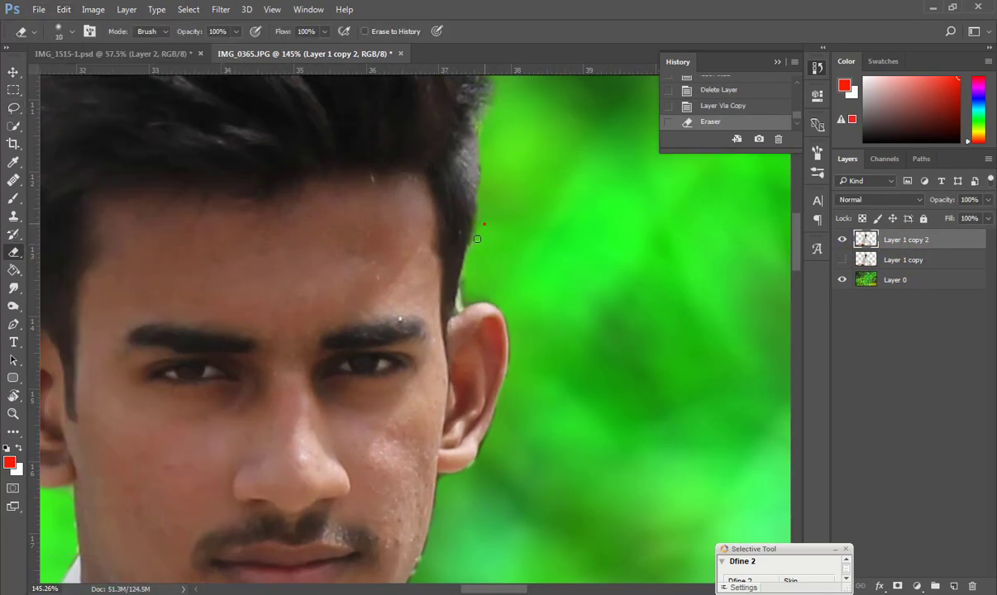
pyautogui.moveTo(475, 277); pyautogui.dragTo(487, 292)
pyautogui.scroll(-3, 463, 298)
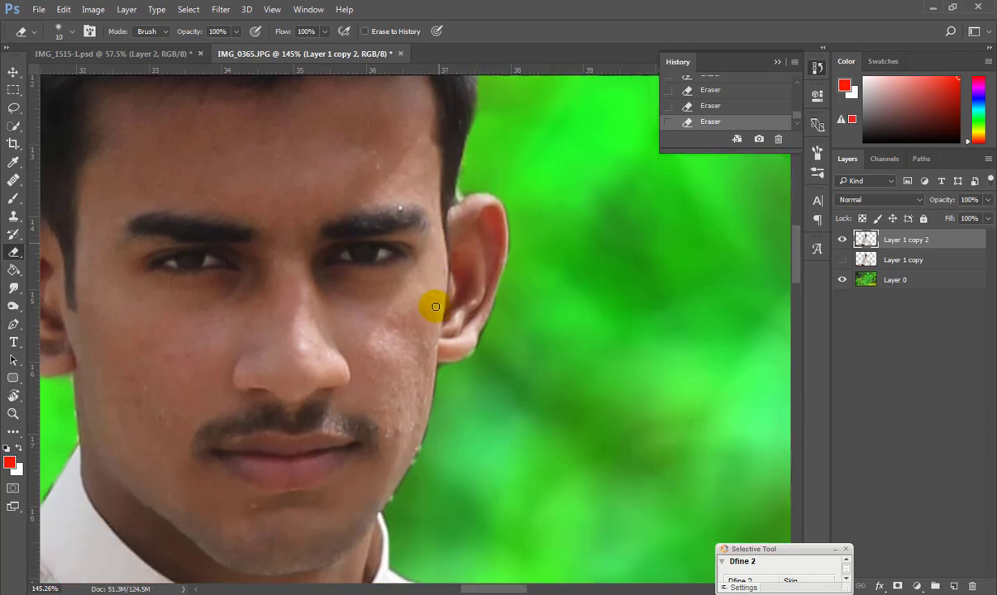
pyautogui.press('p')
pyautogui.click(461, 145)
# Trace the path from the hair edge over the top of the ear and around the ear lobe.
pyautogui.click(460, 192)
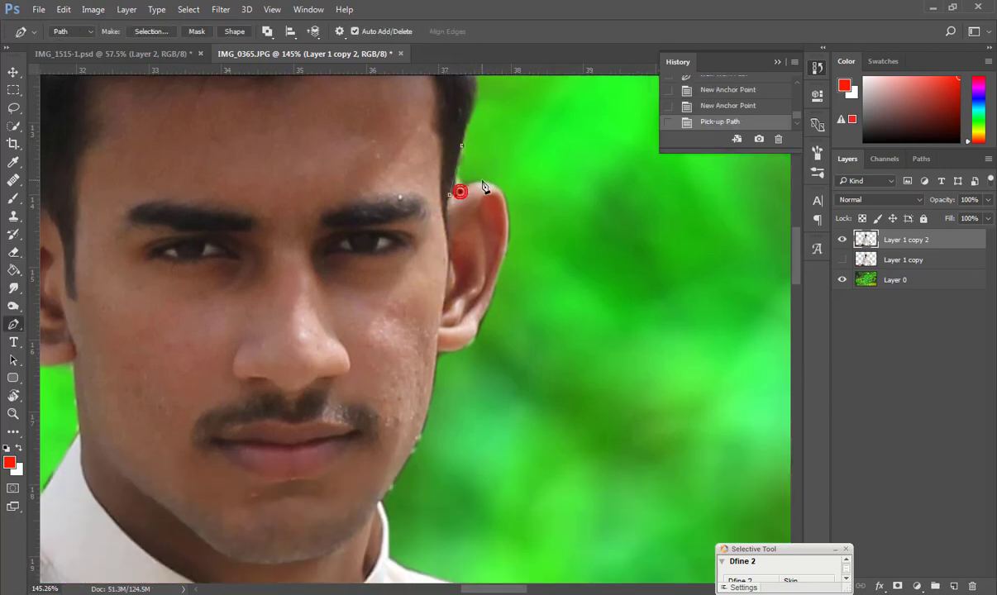
pyautogui.click(504, 199)
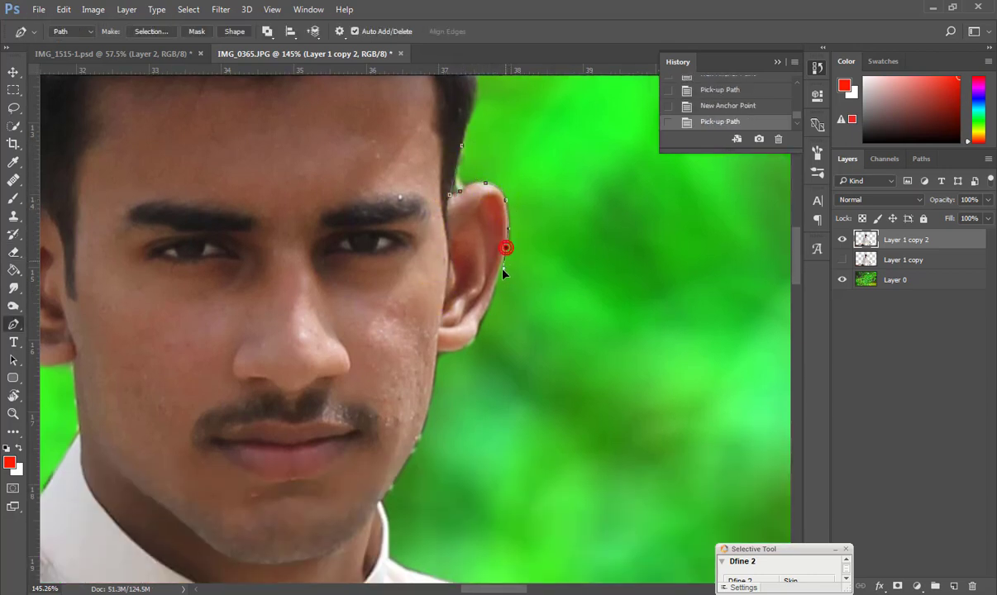
pyautogui.scroll(-1, 511, 250)
pyautogui.click(480, 279)
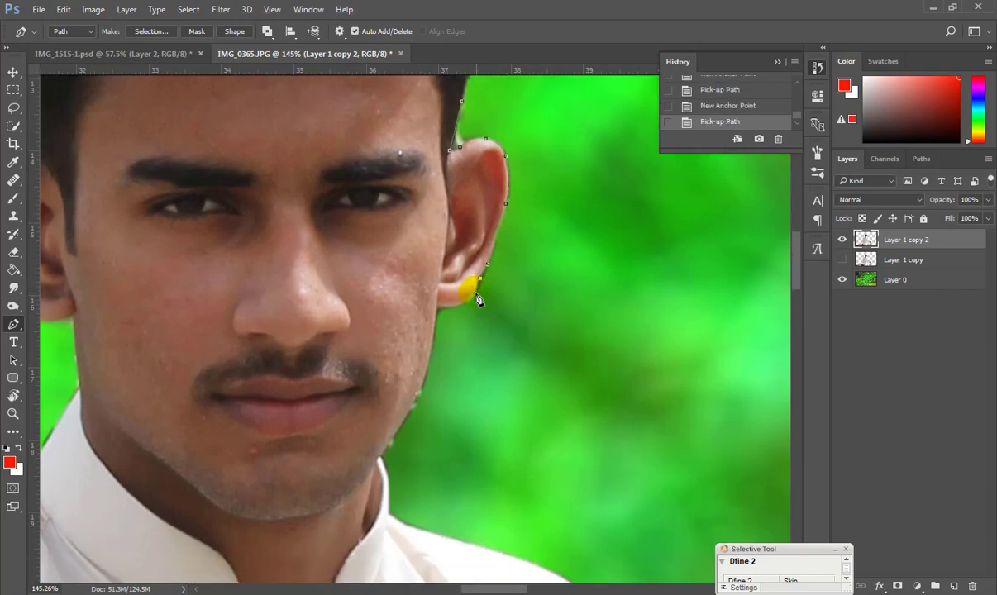
pyautogui.keyDown('alt'); pyautogui.click(472, 297); pyautogui.keyUp('alt')
pyautogui.click(452, 307)
pyautogui.keyDown('alt'); pyautogui.click(453, 307); pyautogui.keyUp('alt')
pyautogui.click(437, 307)
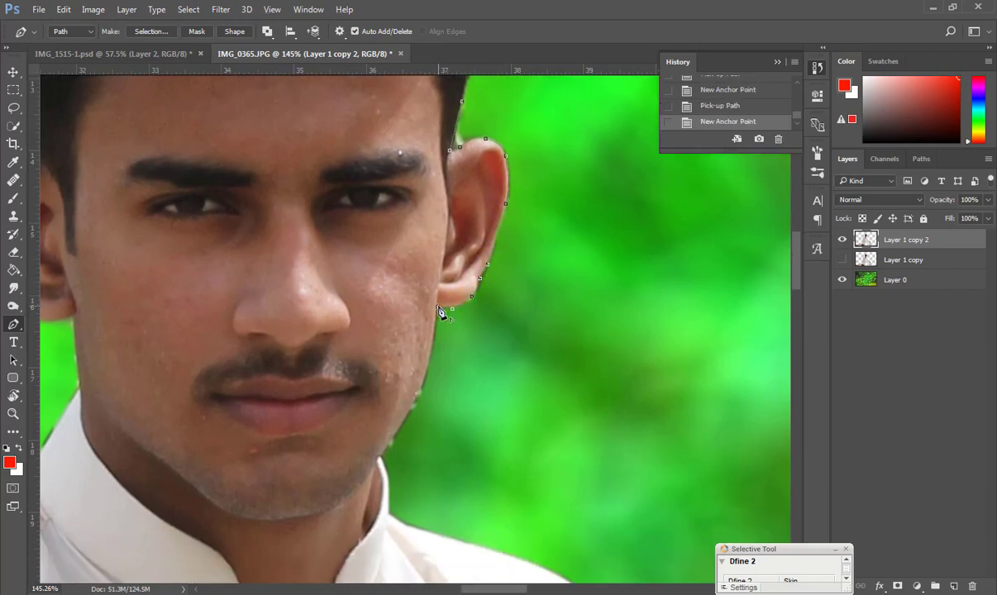
pyautogui.keyDown('alt'); pyautogui.click(436, 307); pyautogui.keyUp('alt')
# Continue the outline down the jaw to the collar corner and out into the background.
pyautogui.scroll(4, 425, 240)
pyautogui.scroll(-2, 425, 241)
pyautogui.click(430, 311)
pyautogui.keyDown('alt'); pyautogui.click(430, 311); pyautogui.keyUp('alt')
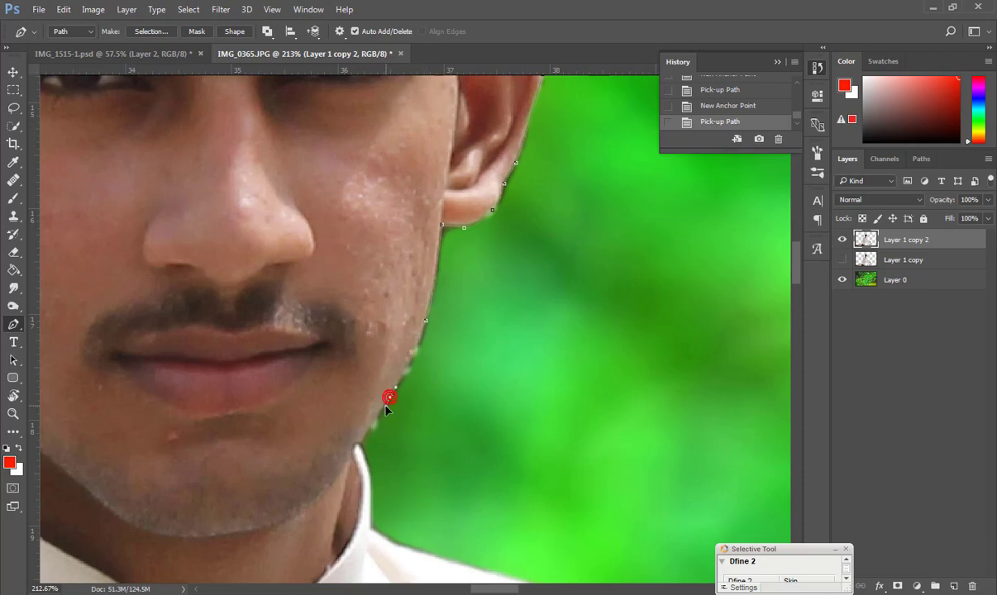
pyautogui.click(361, 443)
pyautogui.click(385, 469)
pyautogui.scroll(-7, 405, 467)
pyautogui.click(452, 448)
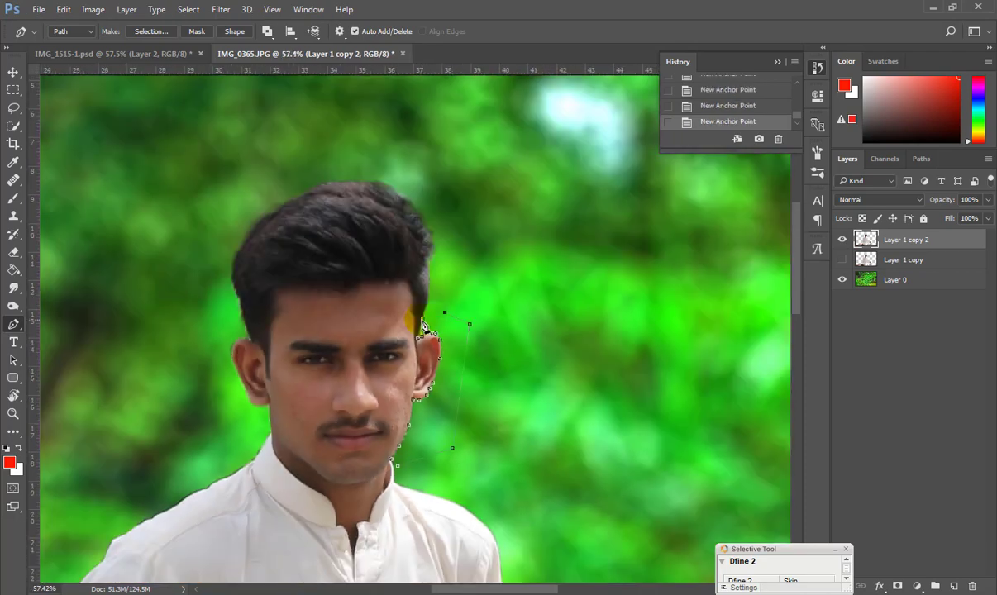
pyautogui.scroll(3, 245, 483)
# Load the ear-and-jaw path as a selection and cut the fringe from Layer 1 copy 2.
pyautogui.click(921, 159)
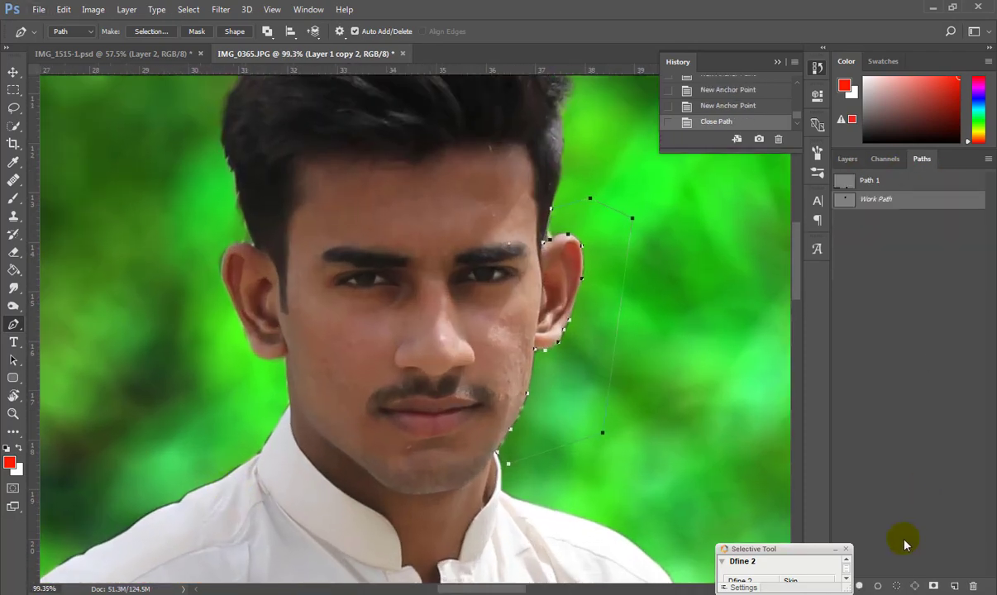
pyautogui.click(896, 586)
pyautogui.hotkey('ctrl', 'x')
pyautogui.scroll(-3, 405, 330)
pyautogui.scroll(3, 323, 366)
pyautogui.scroll(-9, 323, 366)
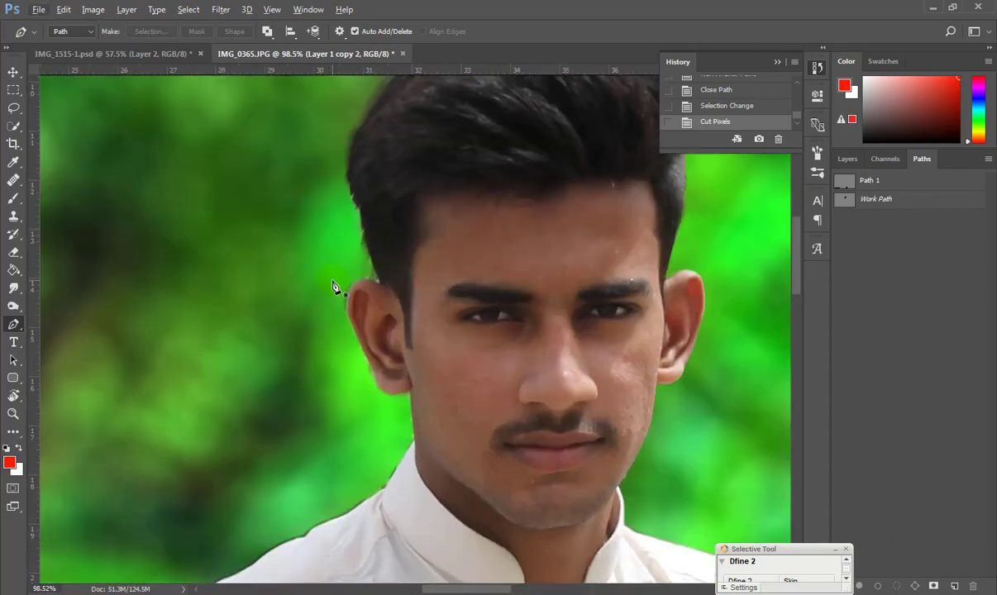
# Trace the other ear's edge down to below the ear lobe with curved and corner anchors.
pyautogui.scroll(8, 306, 321)
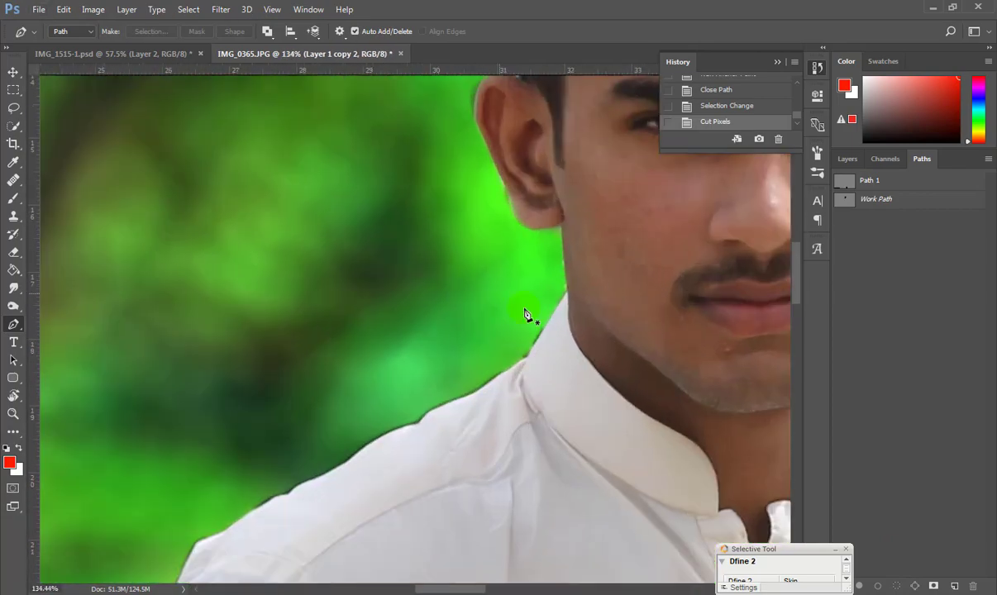
pyautogui.click(508, 118)
pyautogui.moveTo(530, 172); pyautogui.dragTo(480, 182)
pyautogui.scroll(4, 513, 174)
pyautogui.keyDown('alt'); pyautogui.click(500, 169); pyautogui.keyUp('alt')
pyautogui.moveTo(457, 225); pyautogui.dragTo(466, 273)
pyautogui.keyDown('alt'); pyautogui.click(457, 225); pyautogui.keyUp('alt')
pyautogui.scroll(-1, 458, 227)
pyautogui.scroll(-4, 454, 264)
pyautogui.moveTo(547, 324); pyautogui.dragTo(552, 335)
pyautogui.keyDown('alt'); pyautogui.click(547, 323); pyautogui.keyUp('alt')
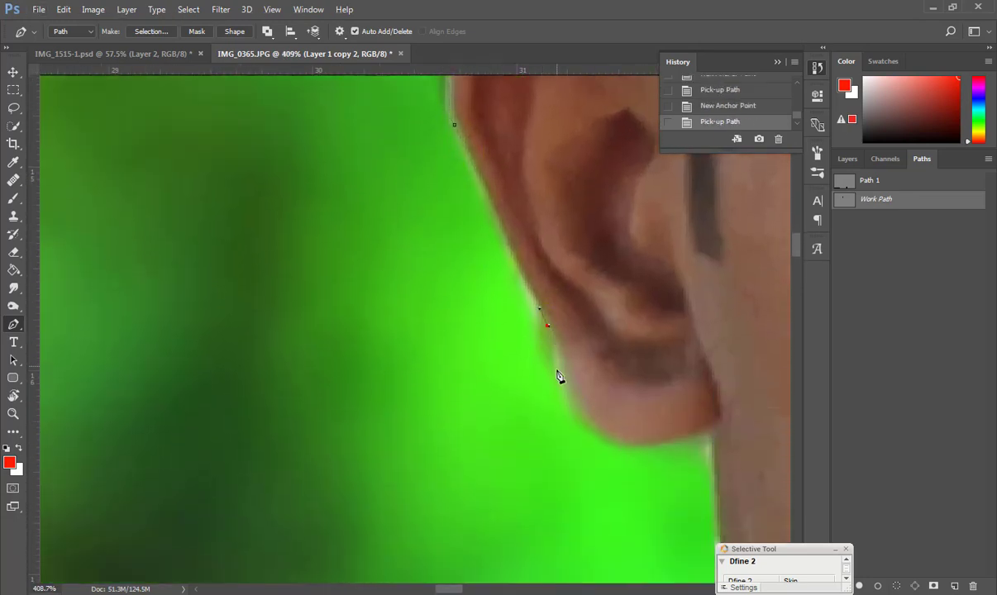
pyautogui.moveTo(568, 389); pyautogui.dragTo(580, 416)
pyautogui.keyDown('alt'); pyautogui.click(567, 389); pyautogui.keyUp('alt')
pyautogui.scroll(-3, 571, 391)
pyautogui.keyDown('alt'); pyautogui.click(644, 347); pyautogui.keyUp('alt')
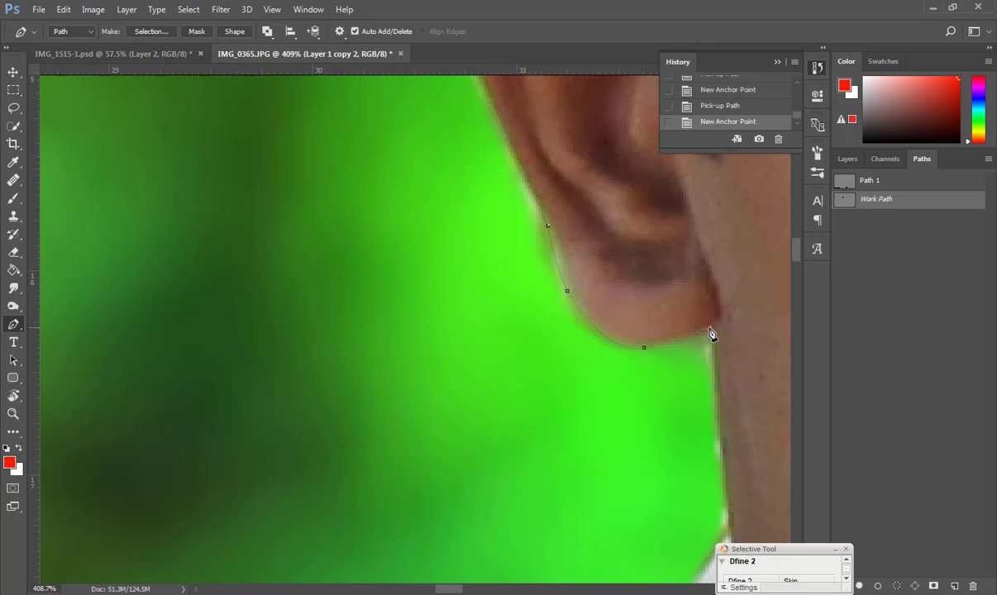
# Extend the outline down the neck edge to the collar corner.
pyautogui.click(709, 335)
pyautogui.click(718, 414)
pyautogui.scroll(-3, 716, 435)
pyautogui.scroll(-1, 714, 451)
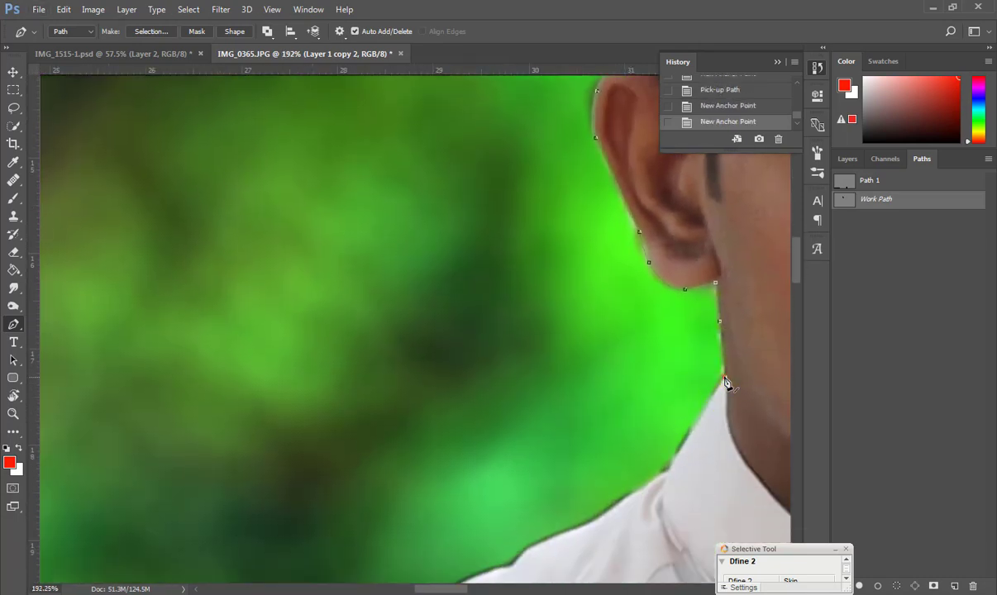
pyautogui.click(726, 383)
pyautogui.scroll(2, 709, 405)
pyautogui.scroll(5, 708, 405)
pyautogui.click(618, 465)
pyautogui.scroll(-7, 619, 466)
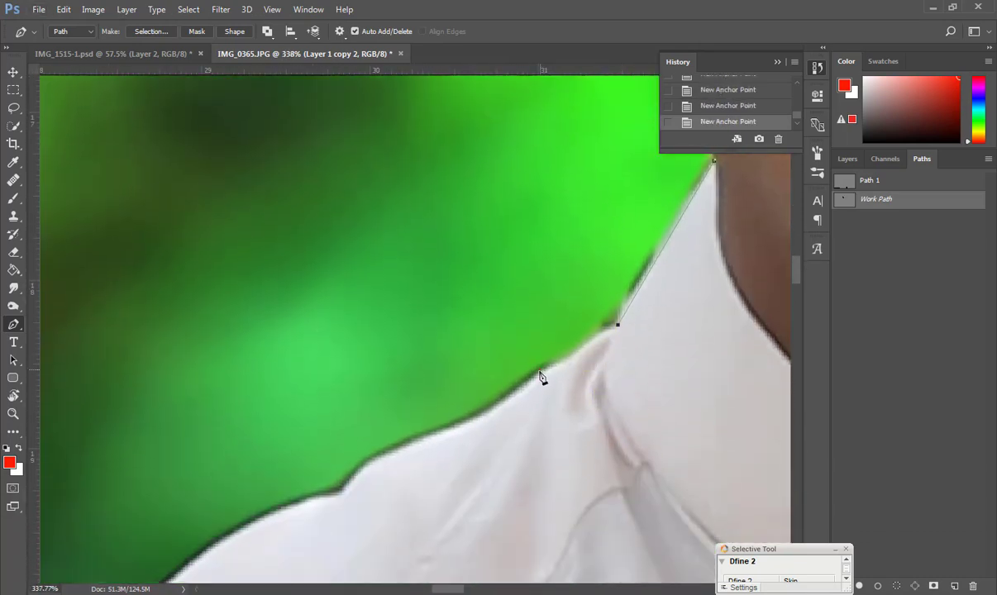
# Follow the collar curve with a series of curved and sharp anchors.
pyautogui.moveTo(422, 435); pyautogui.dragTo(424, 436)
pyautogui.keyDown('alt'); pyautogui.click(462, 425); pyautogui.keyUp('alt')
pyautogui.moveTo(356, 476); pyautogui.dragTo(336, 499)
pyautogui.keyDown('alt'); pyautogui.click(356, 476); pyautogui.keyUp('alt')
pyautogui.keyDown('alt'); pyautogui.click(340, 494); pyautogui.keyUp('alt')
pyautogui.scroll(-2, 277, 507)
pyautogui.moveTo(221, 519); pyautogui.dragTo(553, 468)
pyautogui.keyDown('alt'); pyautogui.click(221, 519); pyautogui.keyUp('alt')
pyautogui.scroll(-3, 422, 554)
pyautogui.click(455, 390)
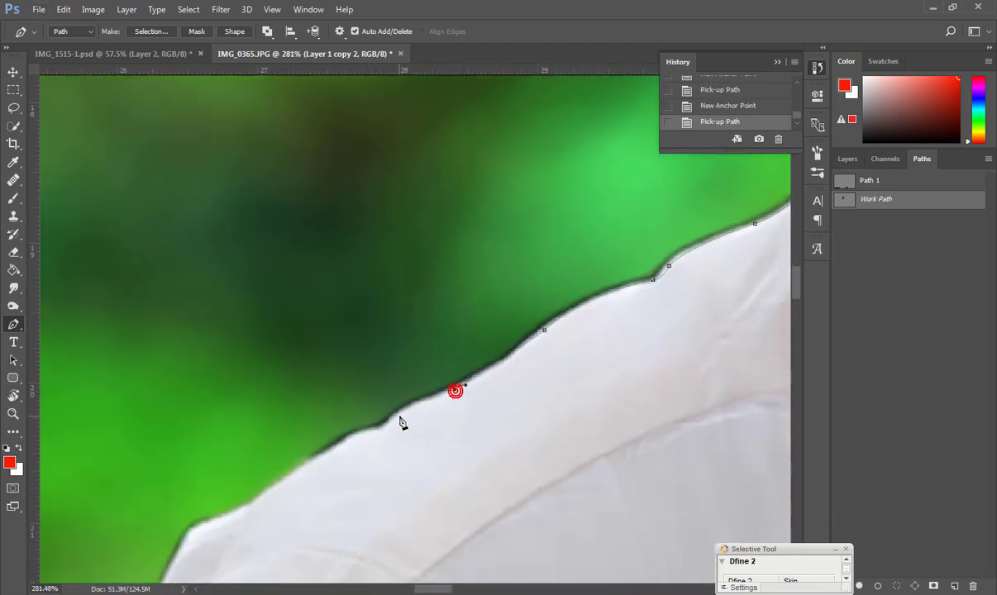
pyautogui.moveTo(401, 421); pyautogui.dragTo(383, 428)
pyautogui.click(350, 439)
pyautogui.click(307, 466)
pyautogui.scroll(-5, 276, 474)
pyautogui.scroll(3, 276, 474)
pyautogui.click(288, 450)
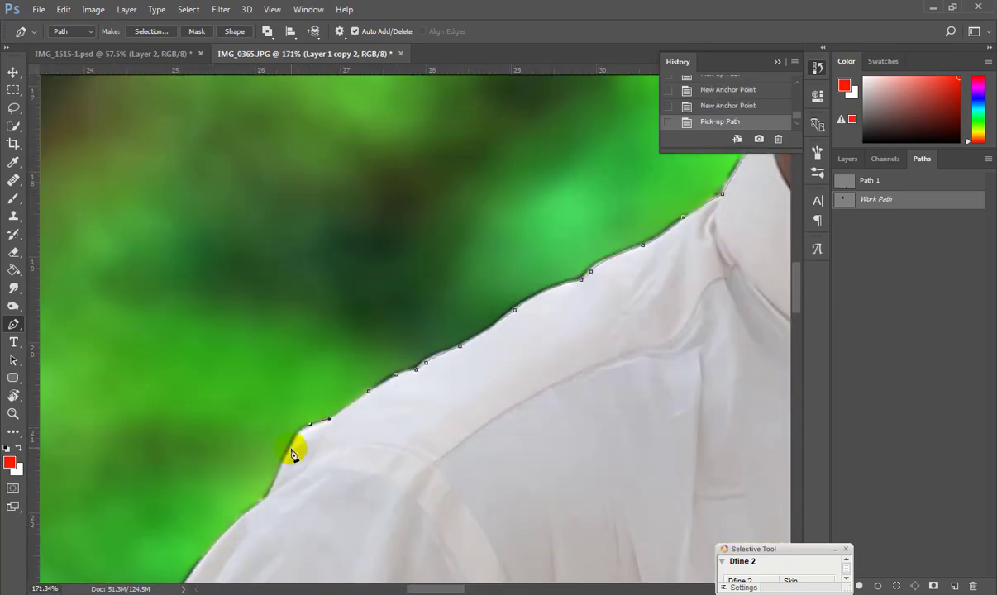
# Continue the path along the shoulder and down the sleeve edge.
pyautogui.scroll(-3, 276, 494)
pyautogui.click(224, 396)
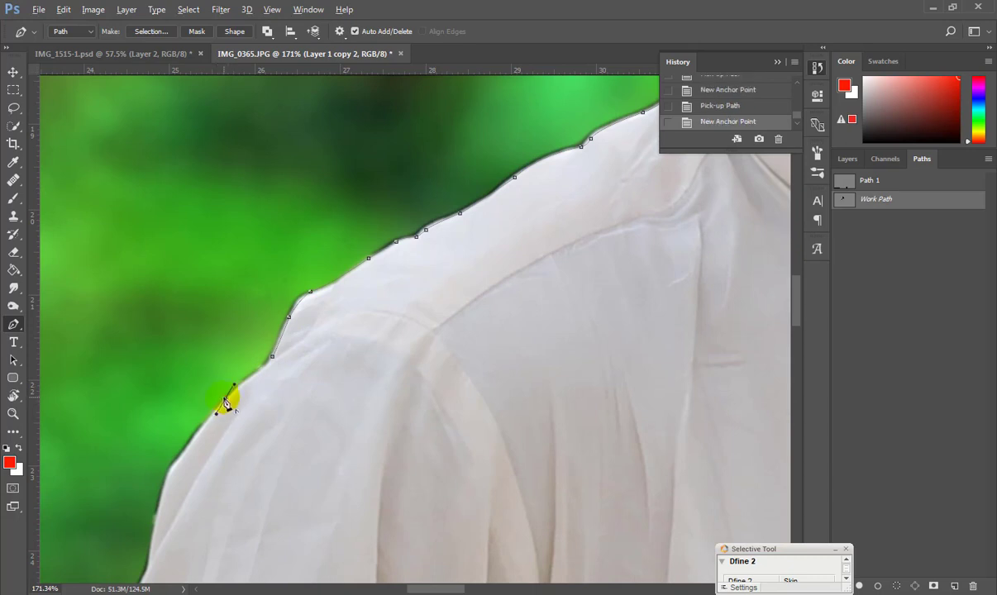
pyautogui.scroll(-1, 223, 400)
pyautogui.scroll(-3, 174, 380)
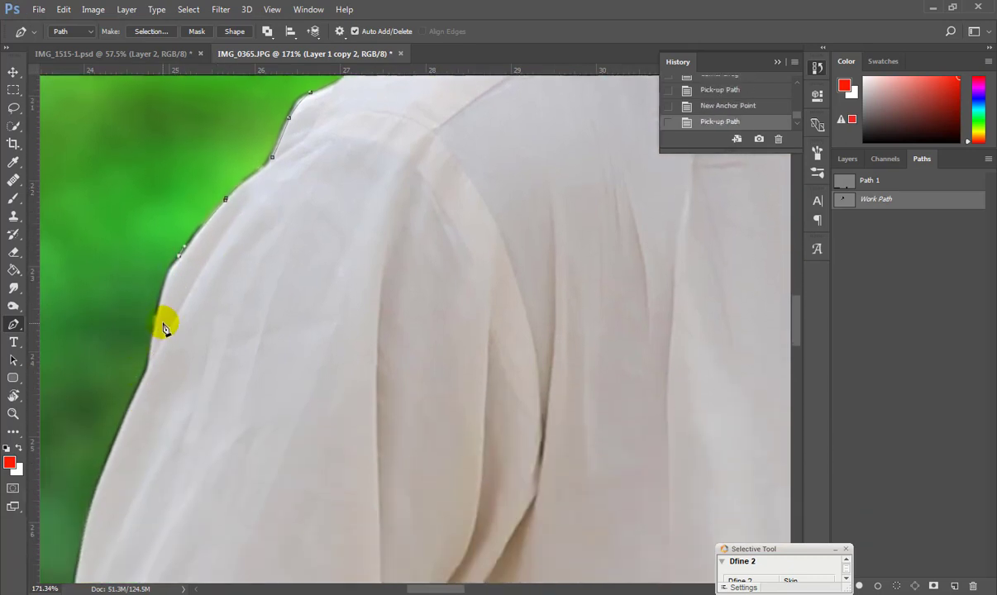
pyautogui.click(157, 329)
pyautogui.scroll(-1, 149, 324)
pyautogui.click(146, 315)
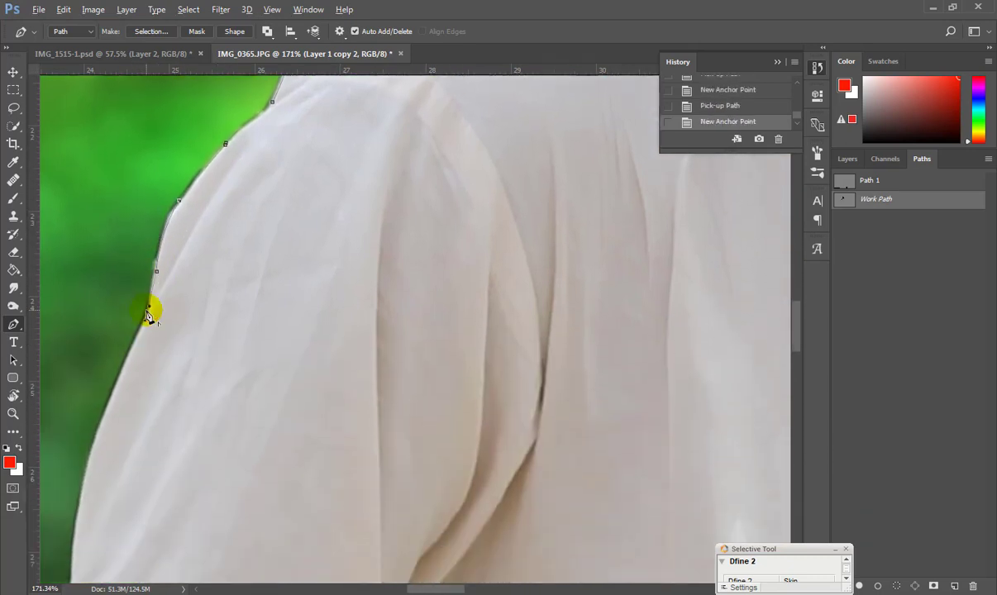
pyautogui.scroll(-3, 132, 326)
pyautogui.moveTo(90, 346); pyautogui.dragTo(86, 378)
pyautogui.moveTo(68, 455); pyautogui.dragTo(70, 468)
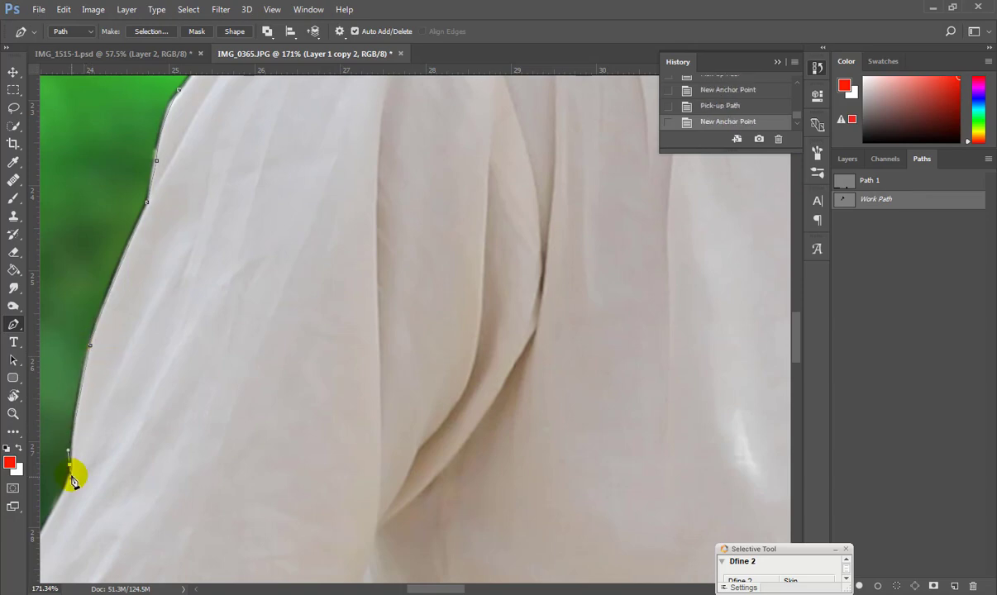
pyautogui.scroll(-2, 278, 483)
pyautogui.hscroll(-4, 278, 483)
# Close the figure path, load it as a selection, and cut it with Ctrl+X.
pyautogui.scroll(-2, 263, 518)
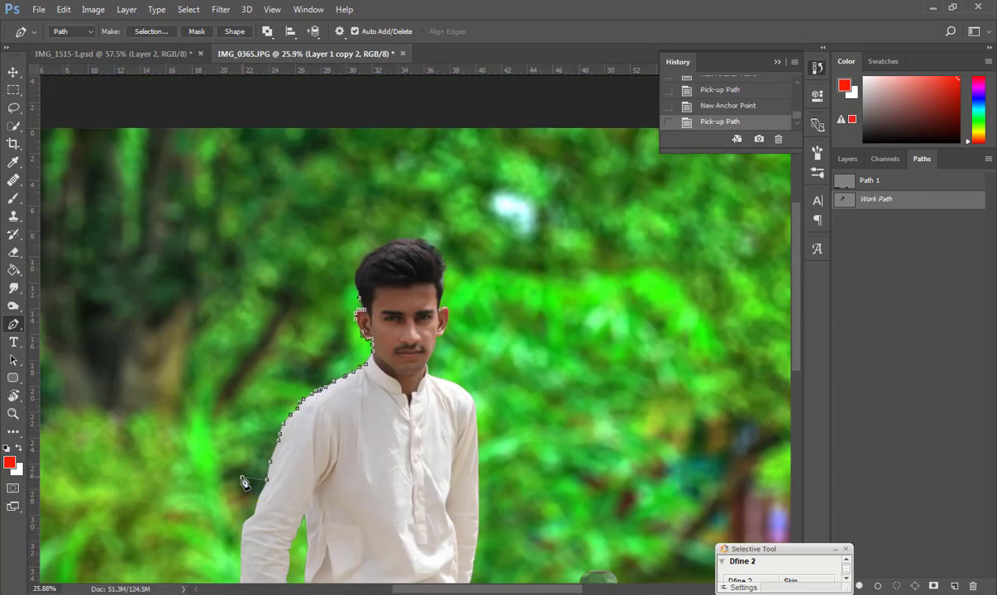
pyautogui.click(897, 587)
pyautogui.hotkey('ctrl', 'x')
pyautogui.scroll(6, 349, 331)
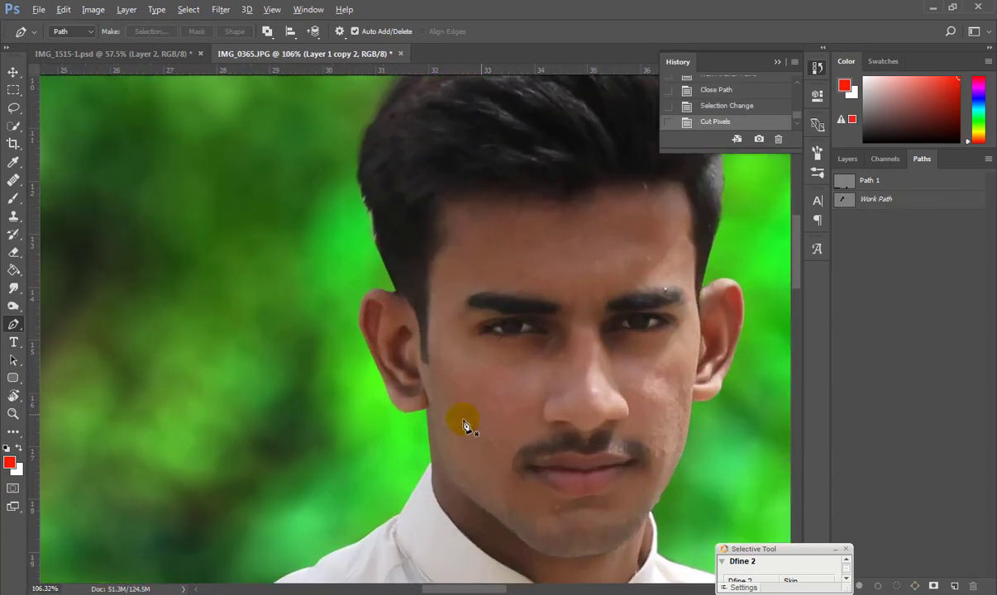
pyautogui.scroll(-6, 438, 422)
pyautogui.scroll(5, 439, 413)
# Replace Layer 1 copy with a fresh duplicate, Layer 1 copy 3, and launch Nik Viveza 2 on it.
pyautogui.click(843, 159)
pyautogui.click(914, 259)
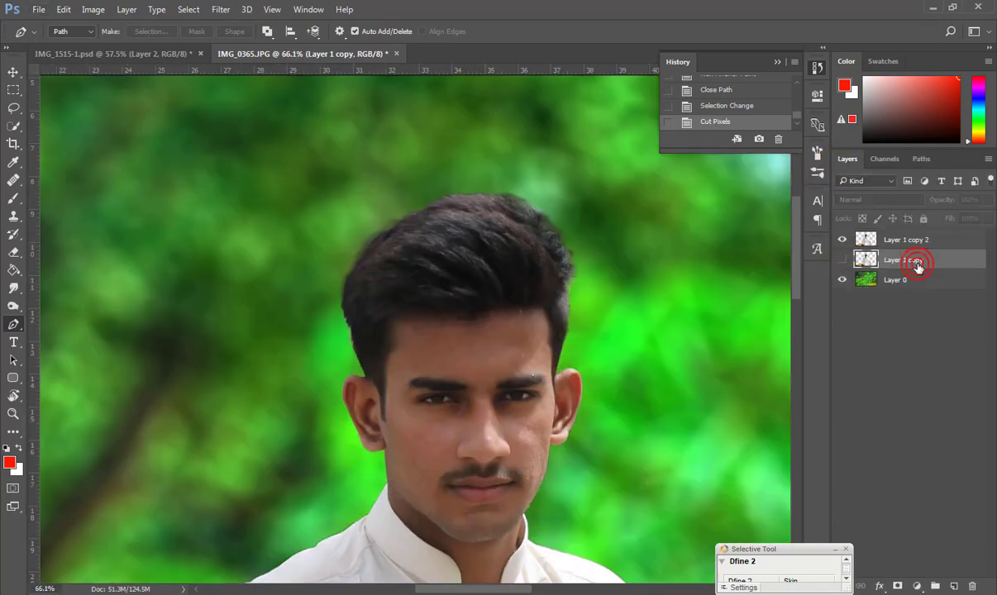
pyautogui.press('Delete')
pyautogui.hotkey('ctrl', 'j')
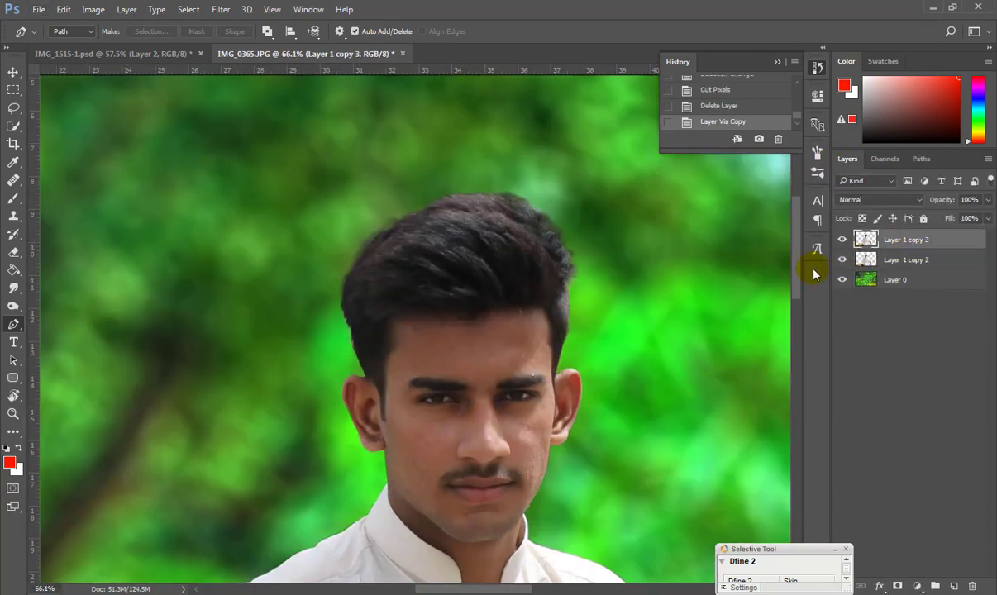
pyautogui.click(190, 12)
pyautogui.moveTo(221, 10)
pyautogui.click(343, 295)
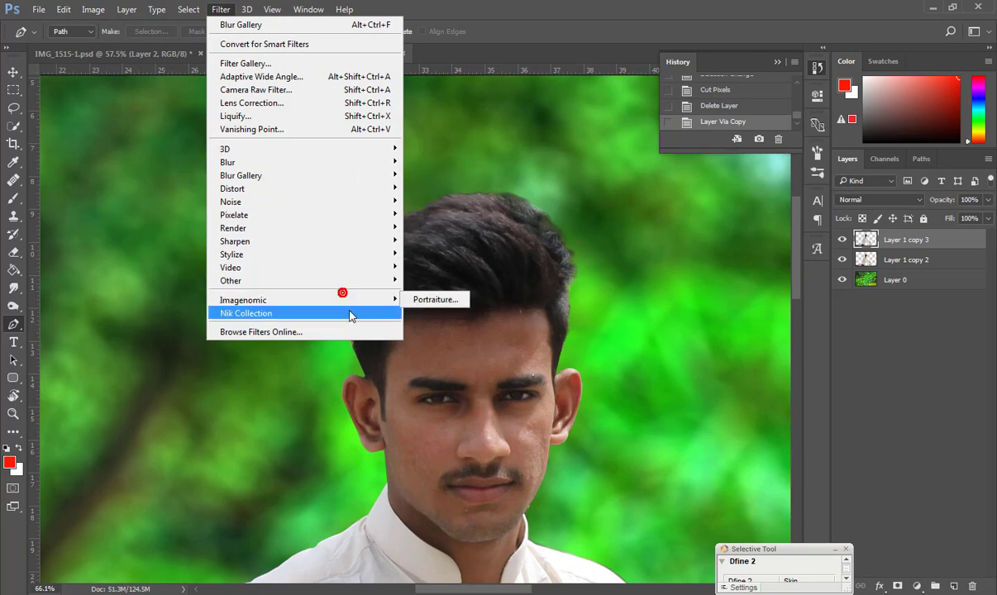
pyautogui.moveTo(350, 313)
pyautogui.click(447, 406)
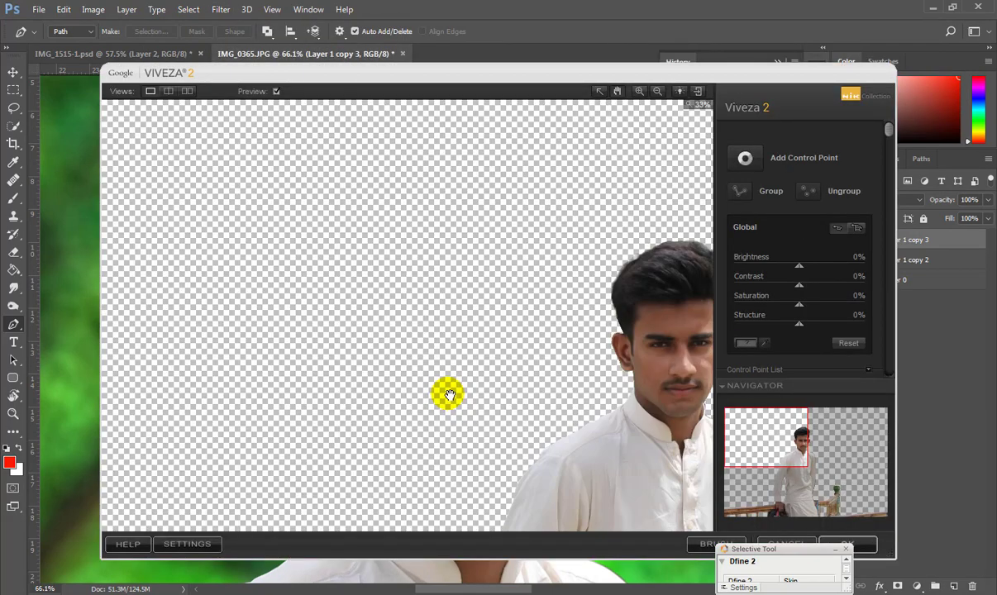
# Place a control point on the man's nose and raise its Brightness to 26%.
pyautogui.moveTo(454, 205); pyautogui.dragTo(635, 406)
pyautogui.moveTo(261, 181); pyautogui.dragTo(541, 474)
pyautogui.click(427, 334)
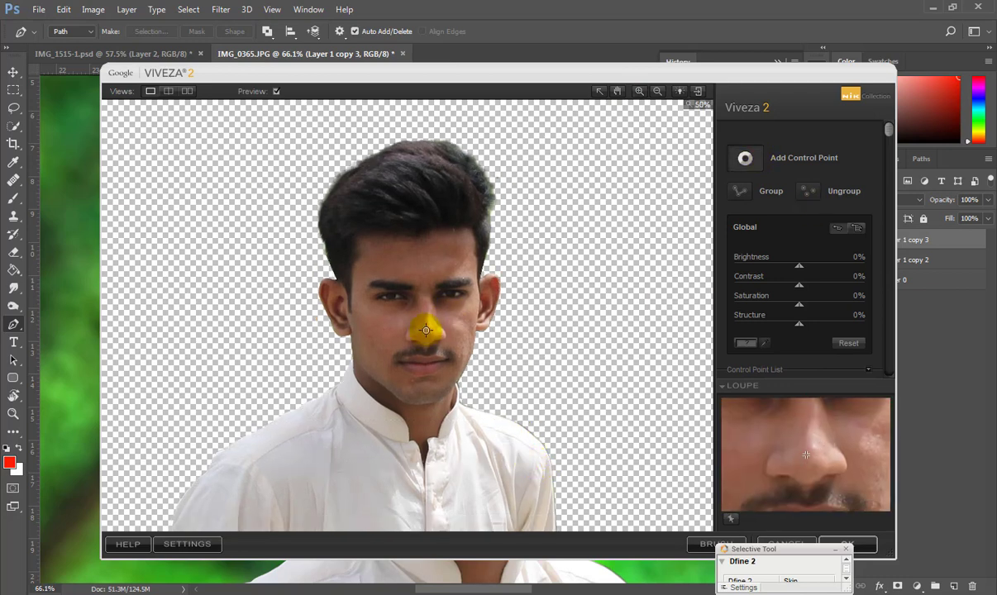
pyautogui.click(427, 335)
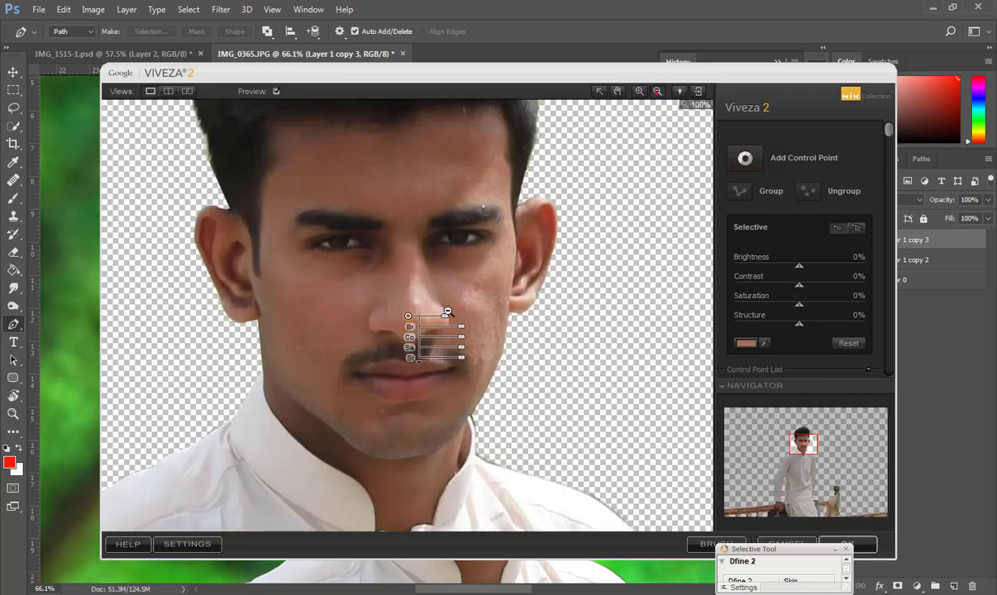
pyautogui.click(447, 311)
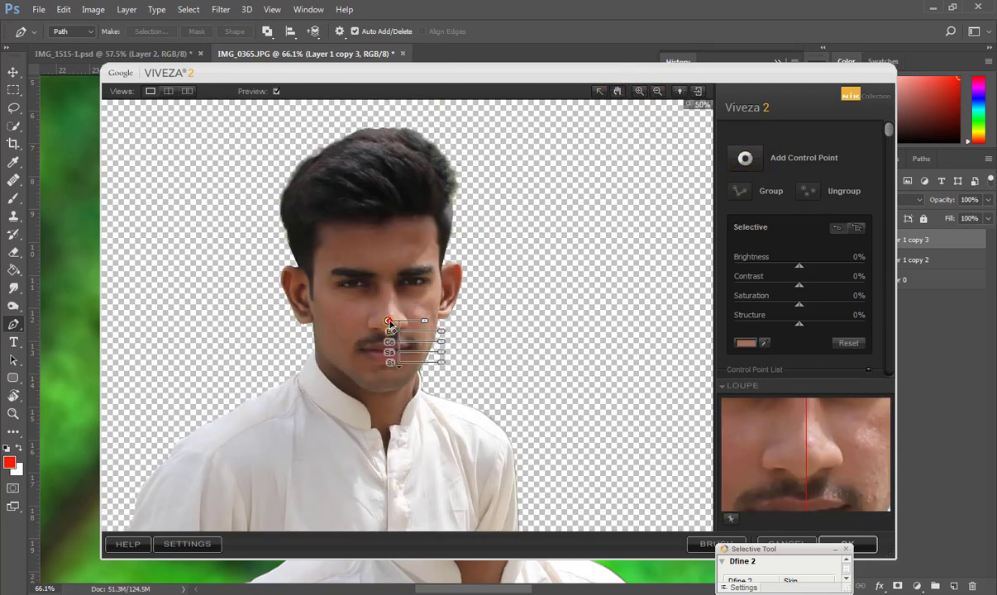
pyautogui.click(600, 91)
pyautogui.moveTo(389, 321); pyautogui.dragTo(391, 325)
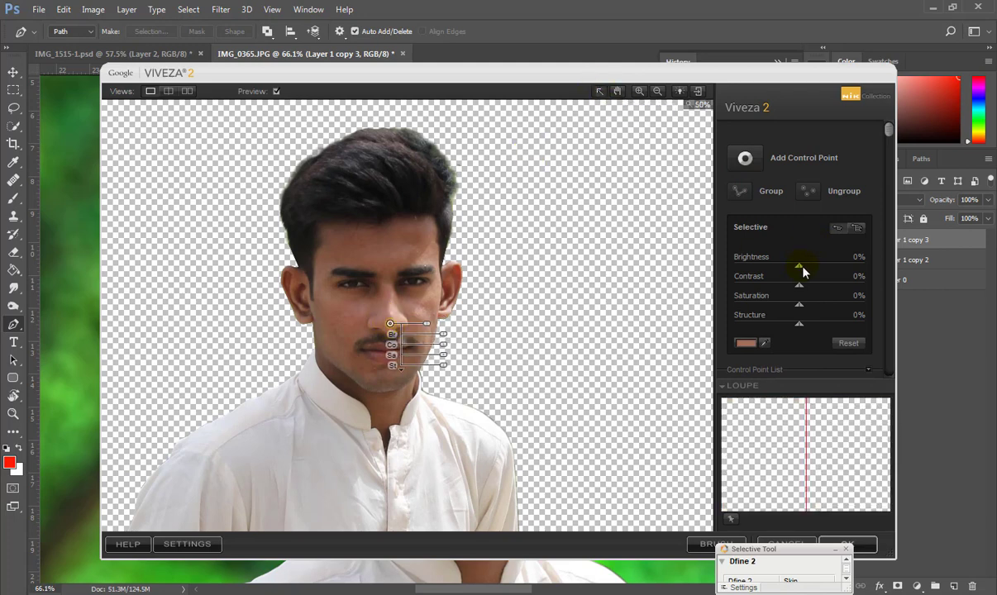
pyautogui.moveTo(801, 267); pyautogui.dragTo(817, 267)
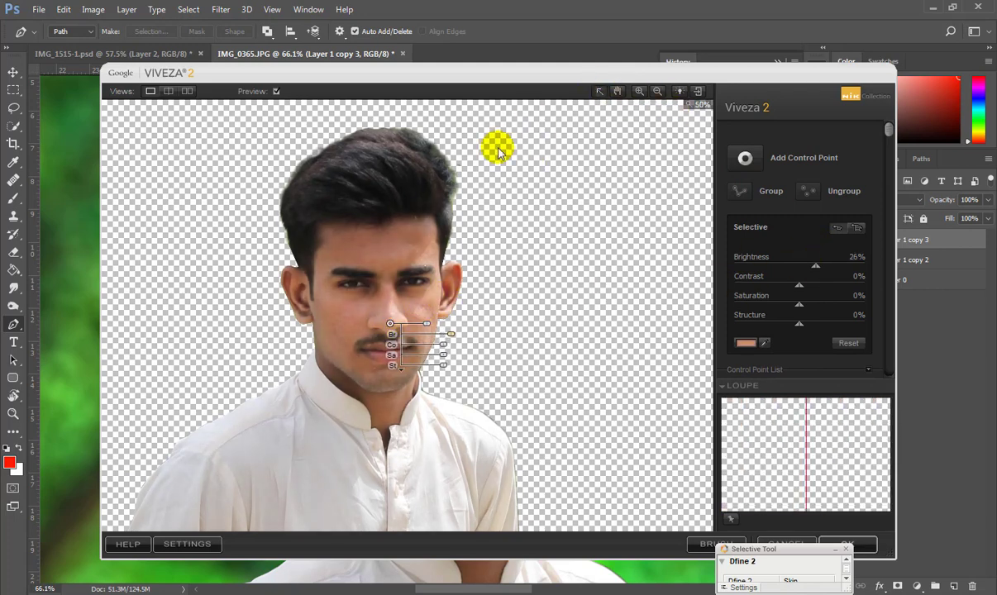
pyautogui.click(657, 92)
# Add a control point on the hand and brighten it to 23%.
pyautogui.click(511, 337)
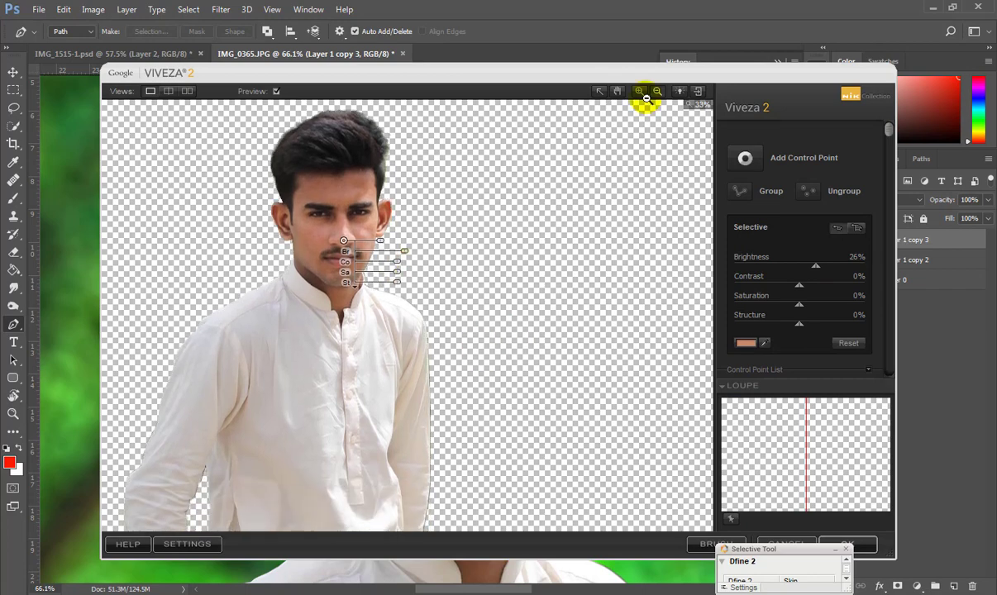
pyautogui.click(618, 92)
pyautogui.moveTo(363, 350); pyautogui.dragTo(481, 115)
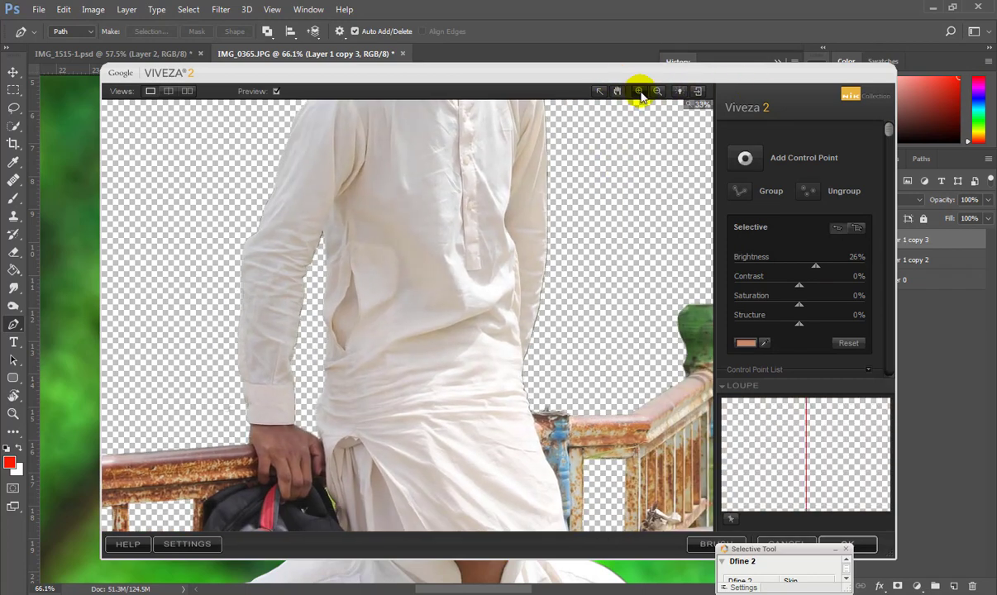
pyautogui.click(283, 452)
pyautogui.moveTo(798, 265); pyautogui.dragTo(816, 267)
# Add control points on the railing, adjust their contrast, and apply the Viveza result.
pyautogui.click(666, 434)
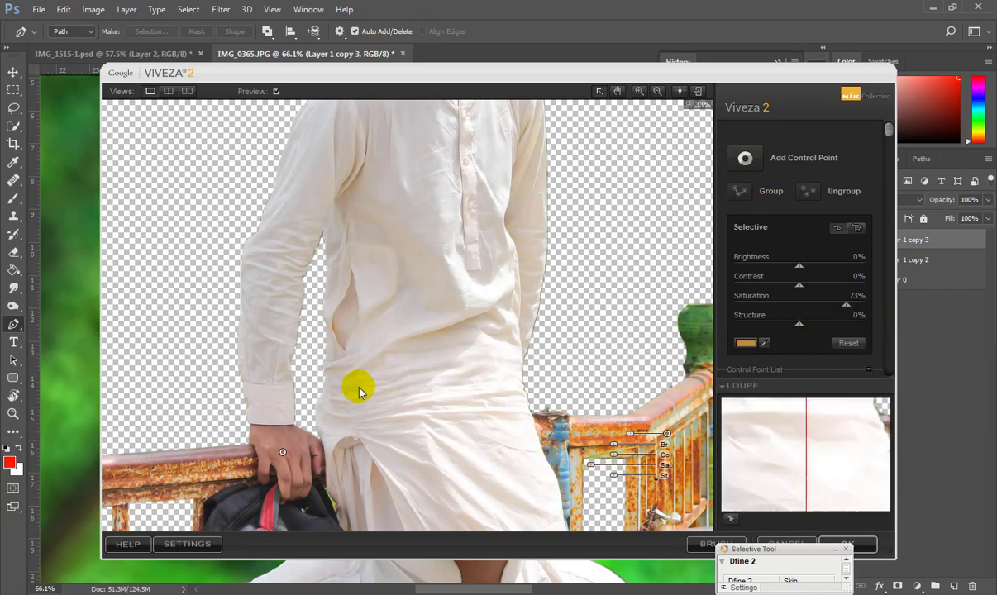
pyautogui.click(617, 91)
pyautogui.moveTo(298, 415); pyautogui.dragTo(514, 291)
pyautogui.click(745, 158)
pyautogui.click(182, 497)
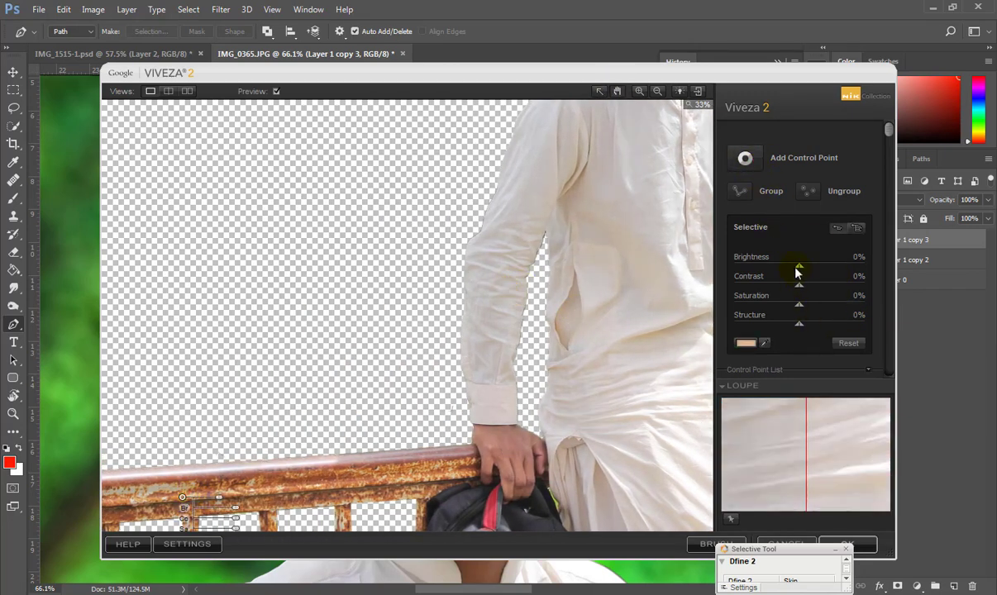
pyautogui.moveTo(799, 284)
pyautogui.mouseDown()
pyautogui.moveTo(879, 284)
pyautogui.moveTo(802, 283)
pyautogui.mouseUp()
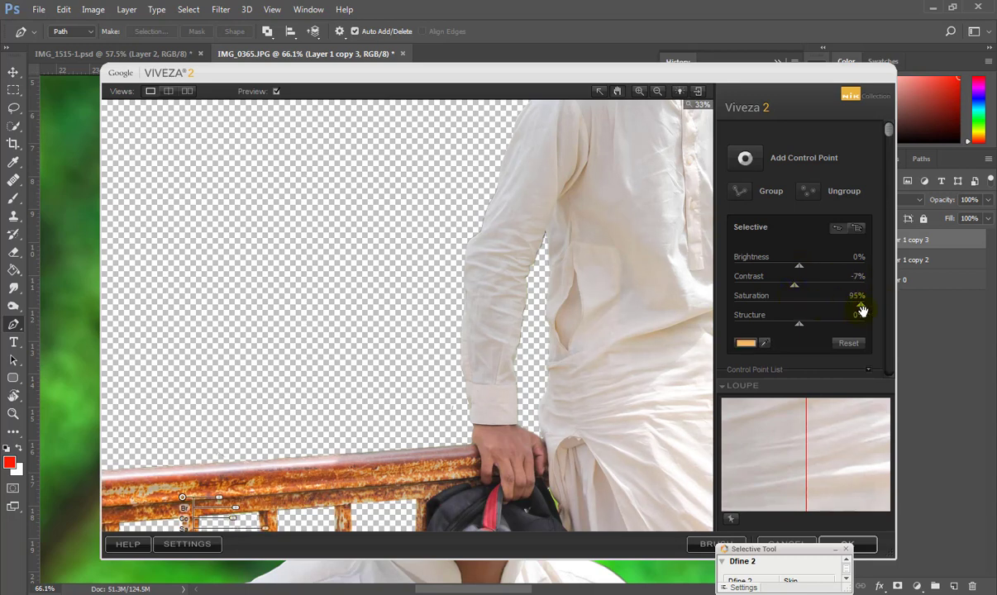
pyautogui.moveTo(761, 549); pyautogui.dragTo(669, 475)
pyautogui.click(848, 544)
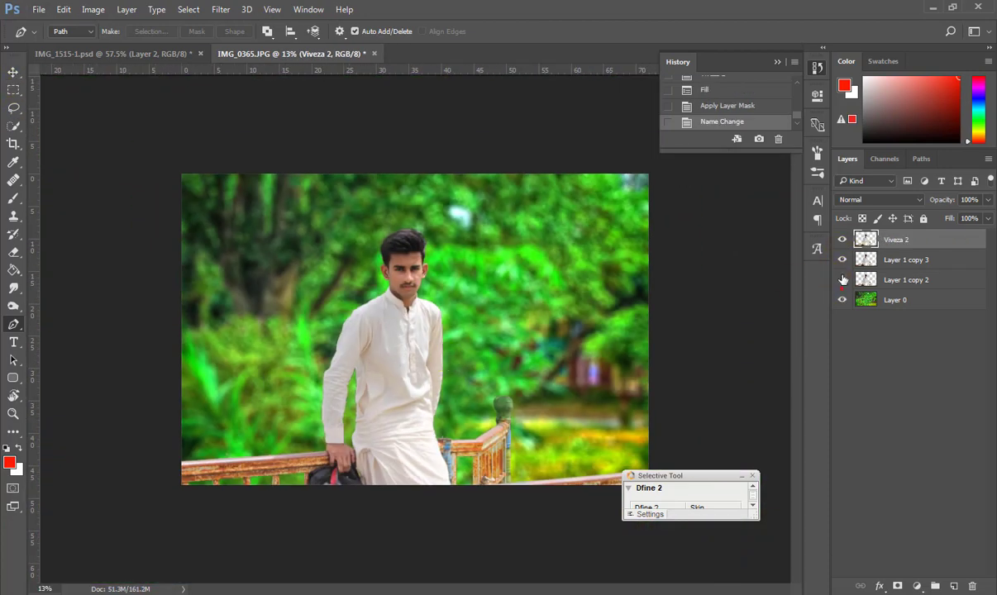
# Leave the Viveza 2 layer visible and hide Layer 1 copy 3.
pyautogui.moveTo(842, 240); pyautogui.dragTo(842, 281)
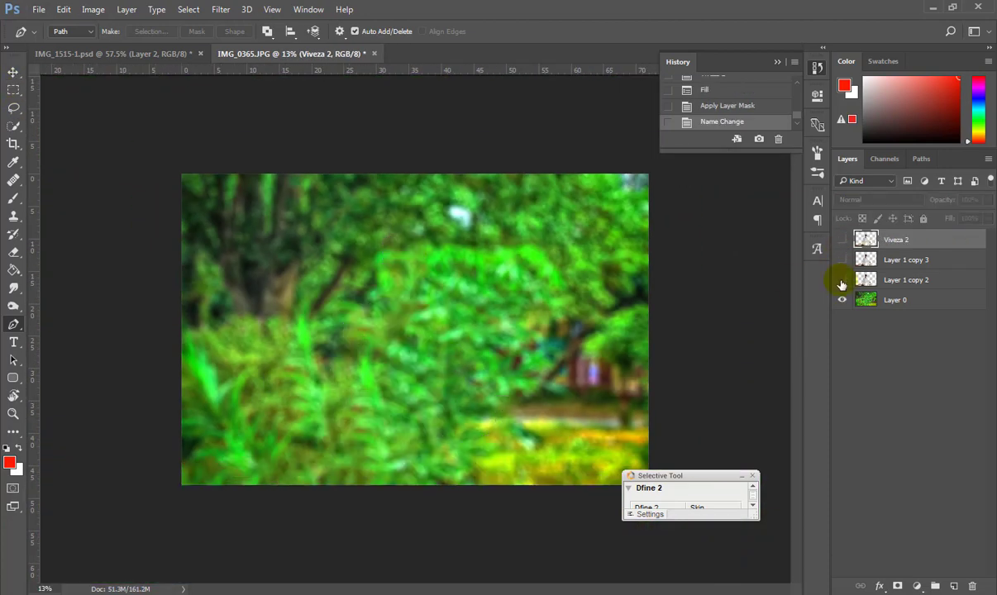
pyautogui.click(842, 261)
pyautogui.click(842, 240)
pyautogui.scroll(9, 370, 251)
pyautogui.scroll(-5, 340, 405)
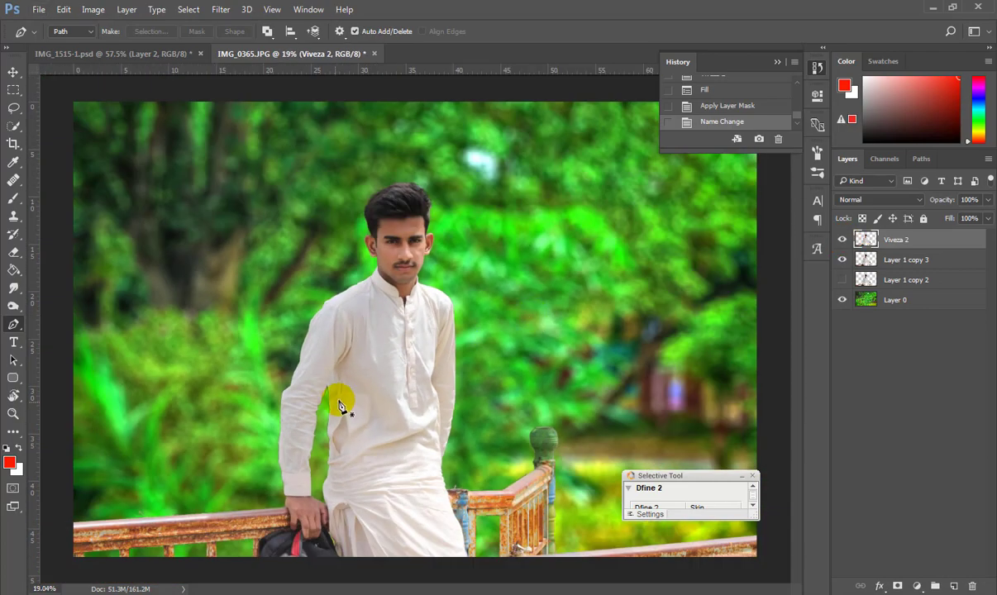
pyautogui.click(844, 240)
pyautogui.click(842, 261)
pyautogui.scroll(15, 379, 208)
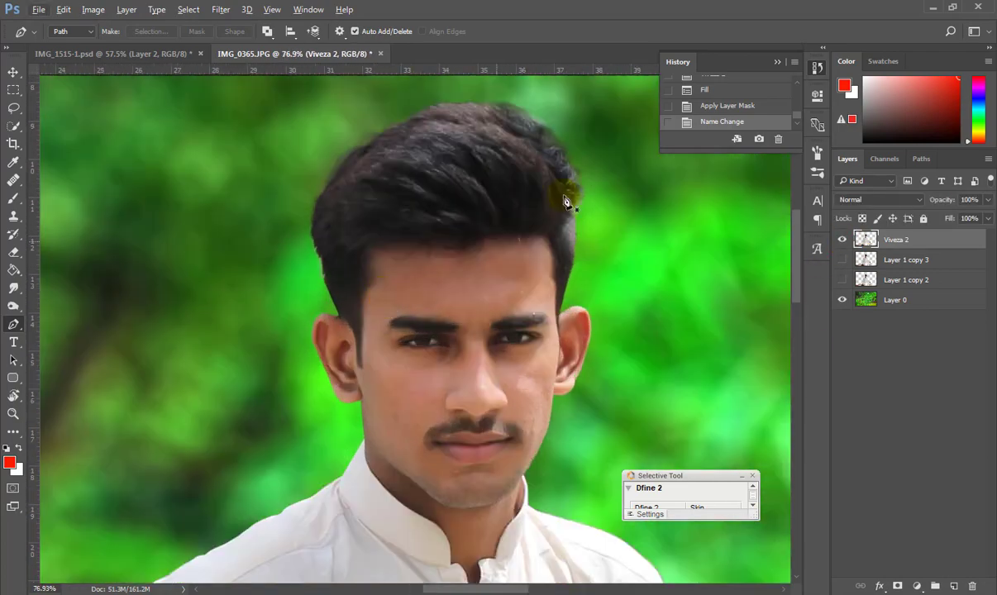
# Open the Liquify filter on the Viveza 2 layer.
pyautogui.click(221, 10)
pyautogui.click(356, 281)
pyautogui.click(341, 117)
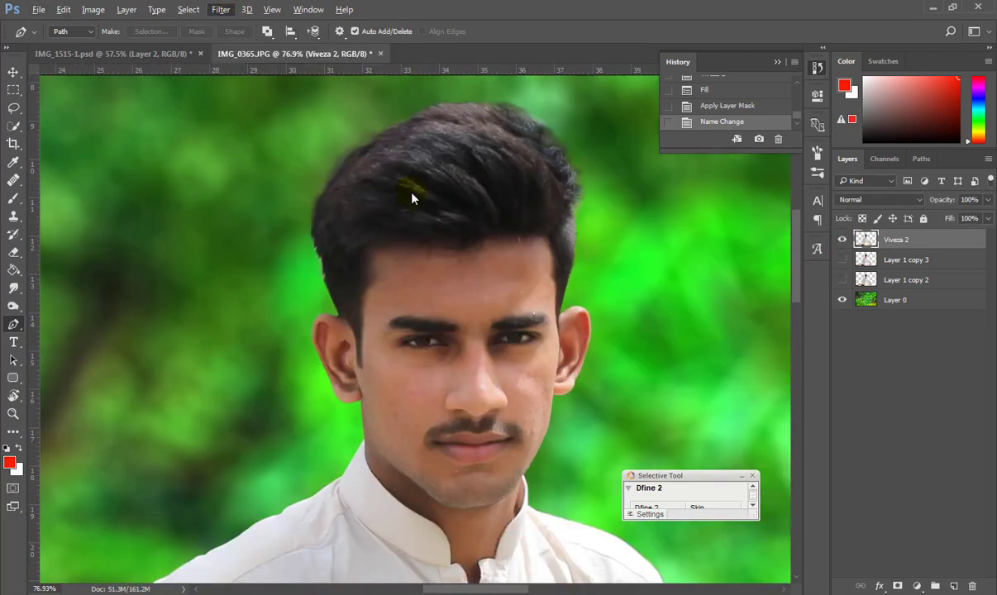
# Set linked Eye Size 68, Eye Height 45, Smile 12 and Lower Lip -10 in Face-Aware Liquify.
pyautogui.scroll(5, 412, 189)
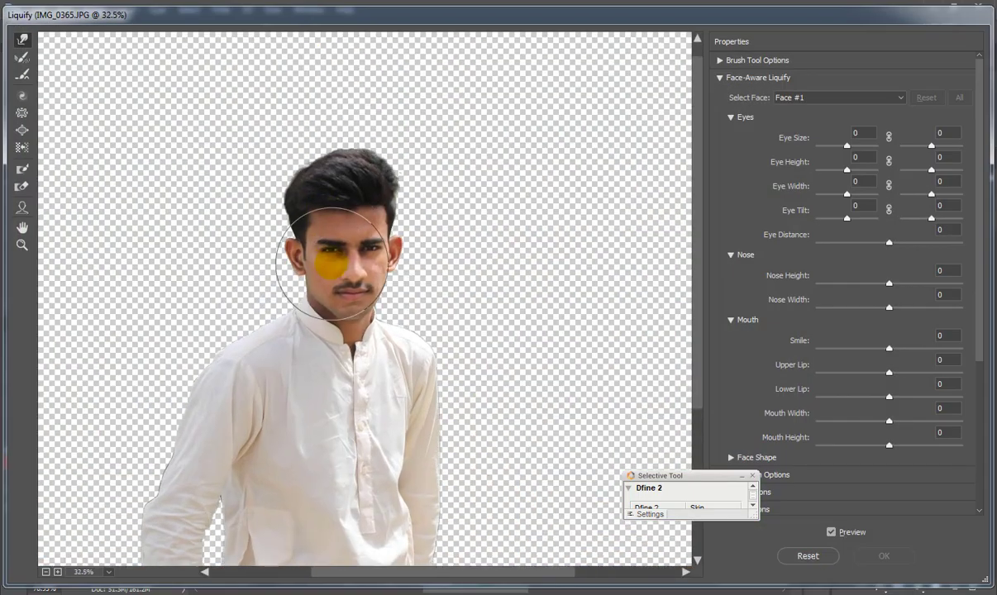
pyautogui.scroll(3, 328, 279)
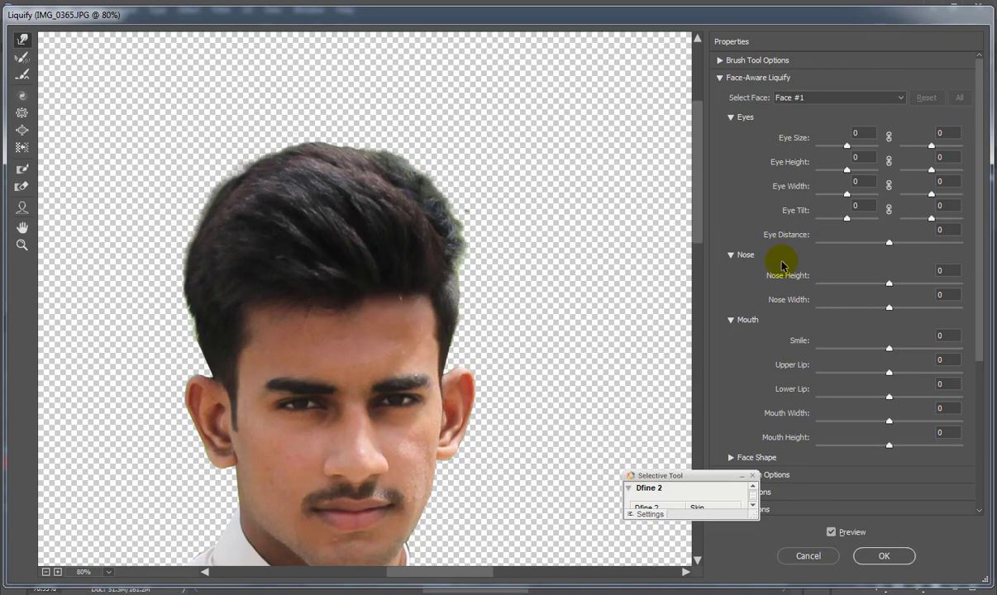
pyautogui.scroll(-3, 769, 259)
pyautogui.scroll(5, 770, 256)
pyautogui.click(889, 137)
pyautogui.scroll(-1, 891, 145)
pyautogui.moveTo(699, 214); pyautogui.dragTo(699, 249)
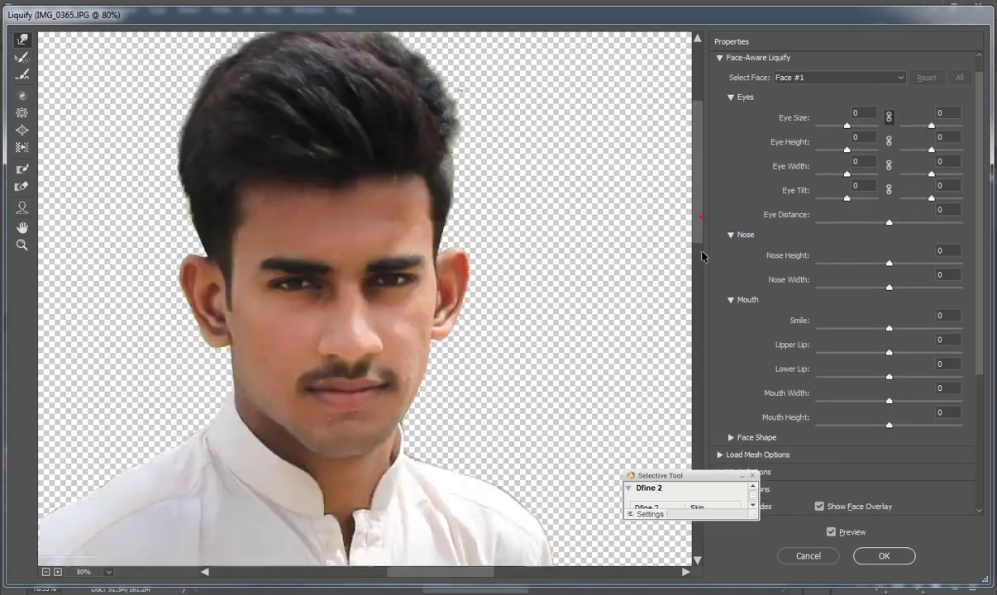
pyautogui.moveTo(849, 126); pyautogui.dragTo(868, 128)
pyautogui.click(868, 150)
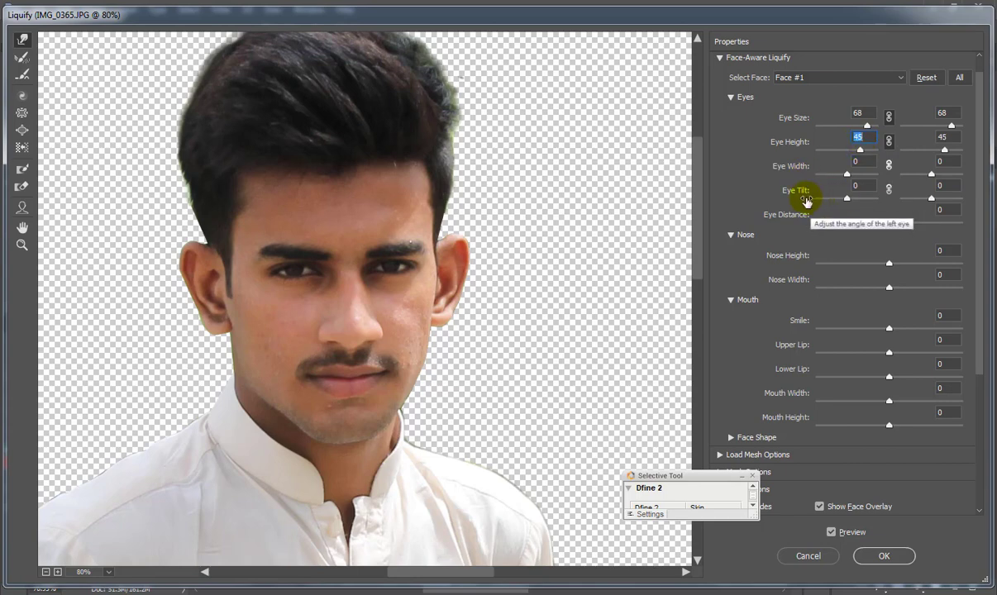
pyautogui.moveTo(890, 329); pyautogui.dragTo(866, 333)
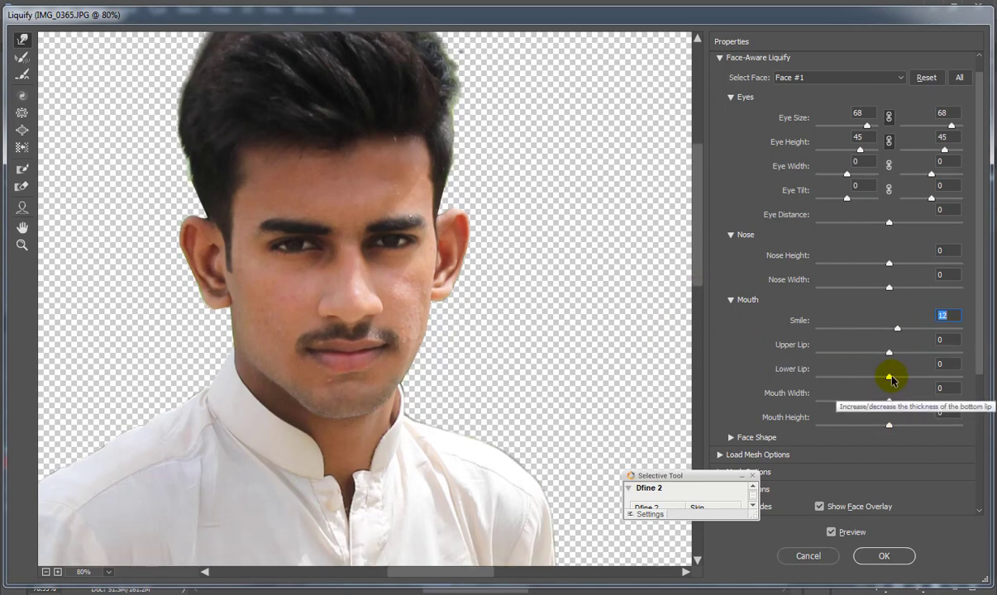
pyautogui.moveTo(889, 377)
pyautogui.mouseDown()
pyautogui.moveTo(870, 377)
pyautogui.moveTo(883, 377)
pyautogui.mouseUp()
pyautogui.press('space')
pyautogui.moveTo(291, 306); pyautogui.dragTo(329, 225)
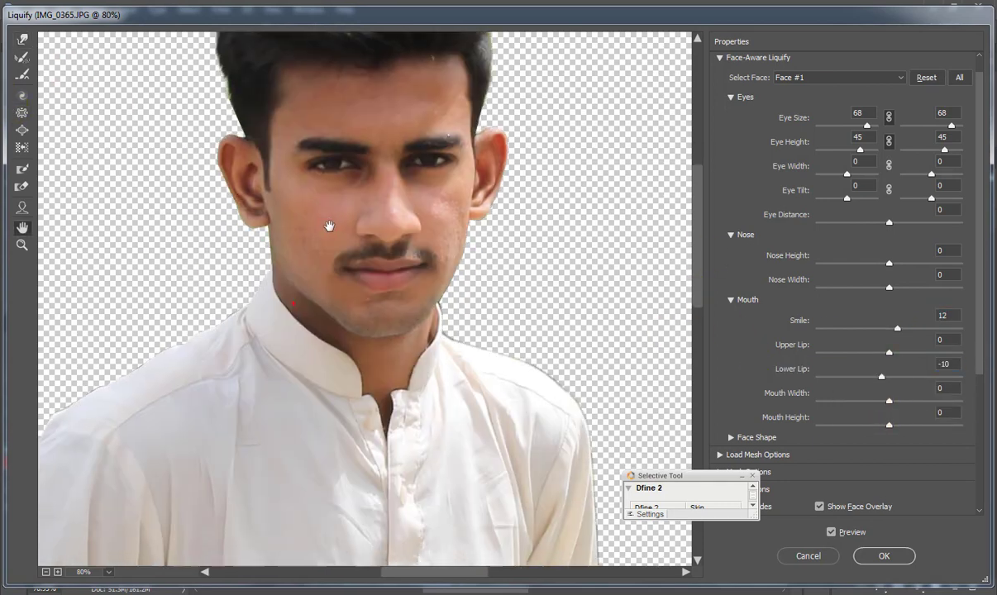
# Push the top-right hair outward with Forward Warp to fill out its outline.
pyautogui.keyDown('alt'); pyautogui.click(333, 205); pyautogui.keyUp('alt')
pyautogui.scroll(2, 334, 205)
pyautogui.moveTo(372, 74); pyautogui.dragTo(387, 272)
pyautogui.scroll(2, 387, 271)
pyautogui.click(23, 39)
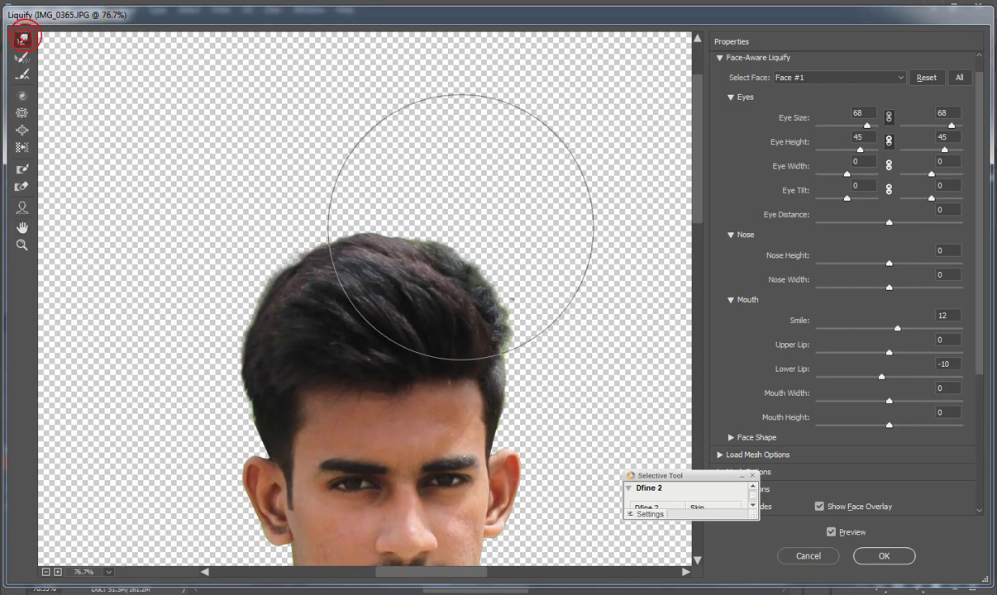
pyautogui.press('[')
pyautogui.press('[')
pyautogui.press('[')
pyautogui.press('[')
pyautogui.press('[')
pyautogui.press('[')
pyautogui.press('[')
pyautogui.press('[')
pyautogui.moveTo(455, 279)
pyautogui.mouseDown()
pyautogui.moveTo(476, 294)
pyautogui.moveTo(406, 254)
pyautogui.moveTo(437, 241)
pyautogui.mouseUp()
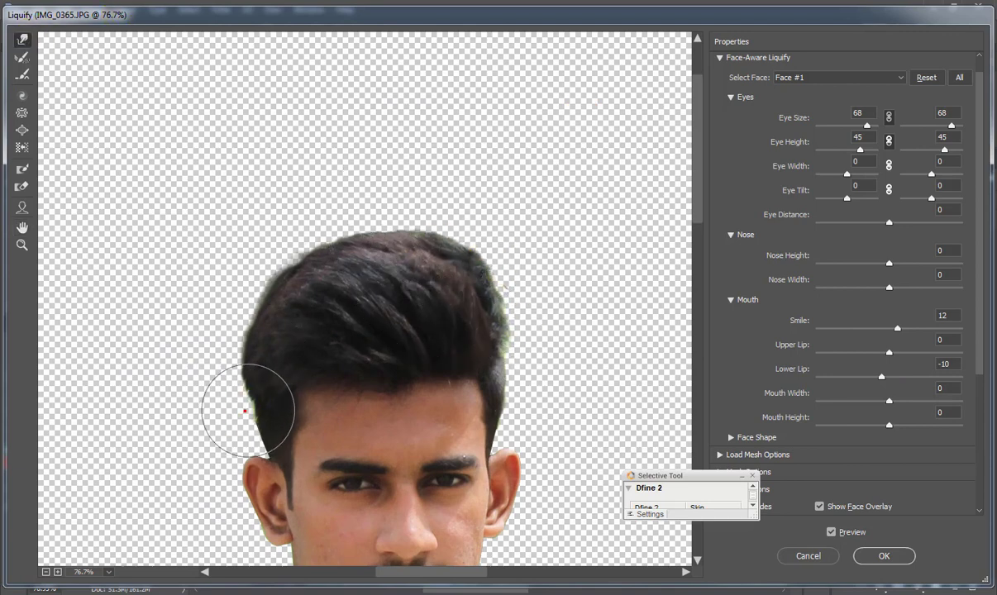
pyautogui.moveTo(234, 356); pyautogui.dragTo(244, 375)
pyautogui.moveTo(695, 213); pyautogui.dragTo(693, 264)
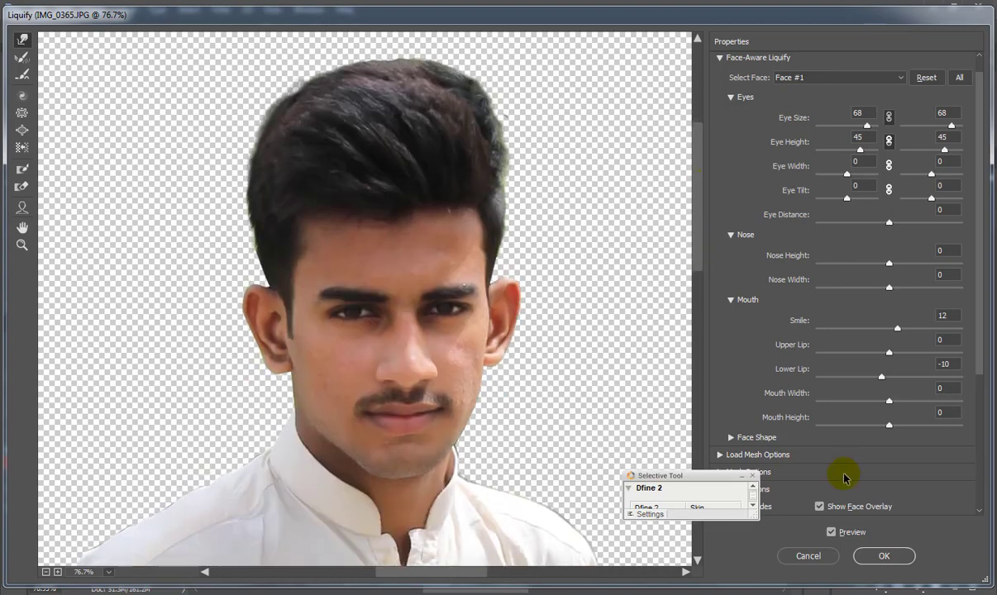
# Apply the Liquify changes and duplicate the layer.
pyautogui.click(874, 557)
pyautogui.scroll(3, 532, 306)
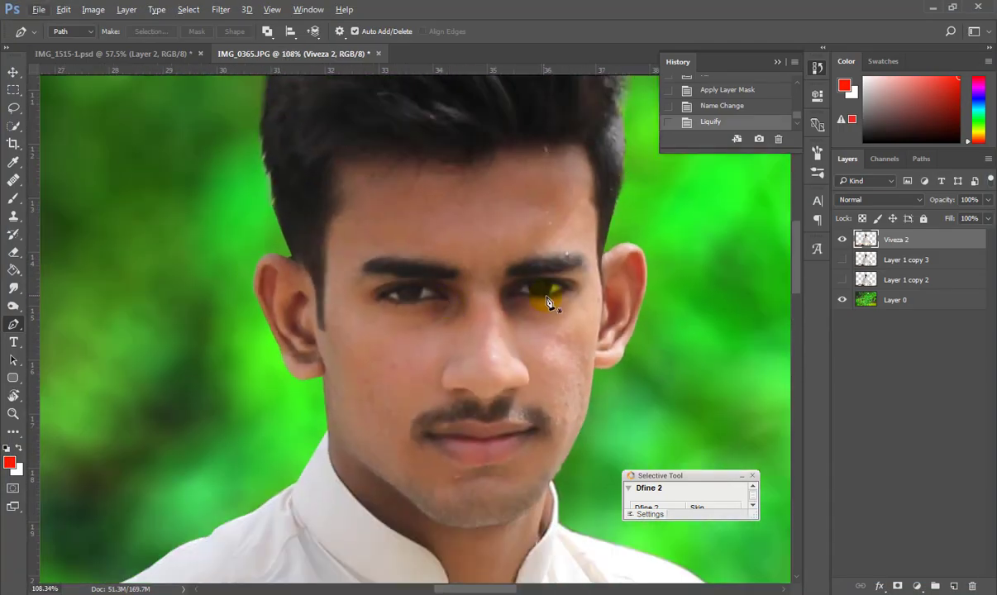
pyautogui.hotkey('ctrl', 'j')
# In Camera Raw, brush +0.75 exposure over the face and left eye, and set Clarity +6.
pyautogui.hotkey('ctrl', 'shift', 'a')
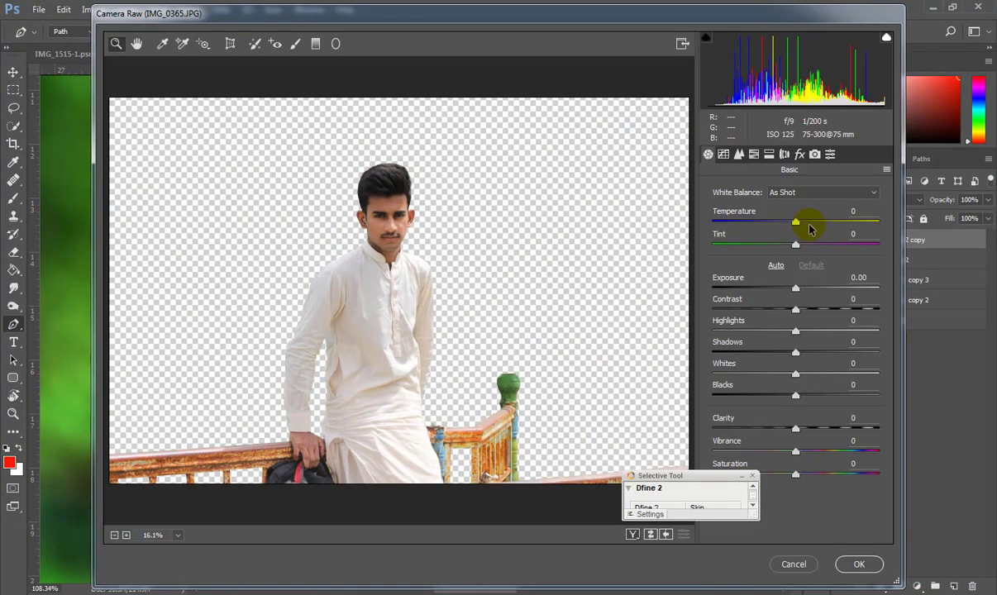
pyautogui.scroll(10, 387, 160)
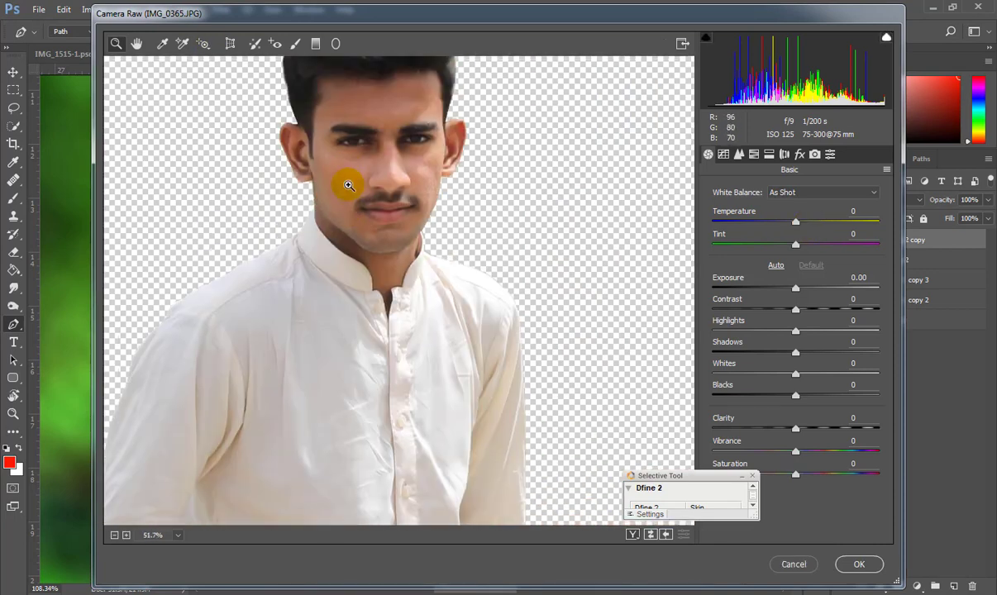
pyautogui.scroll(3, 348, 185)
pyautogui.moveTo(351, 100); pyautogui.dragTo(350, 346)
pyautogui.moveTo(372, 393); pyautogui.dragTo(378, 252)
pyautogui.press('k')
pyautogui.moveTo(358, 198)
pyautogui.mouseDown()
pyautogui.moveTo(346, 372)
pyautogui.moveTo(401, 278)
pyautogui.mouseUp()
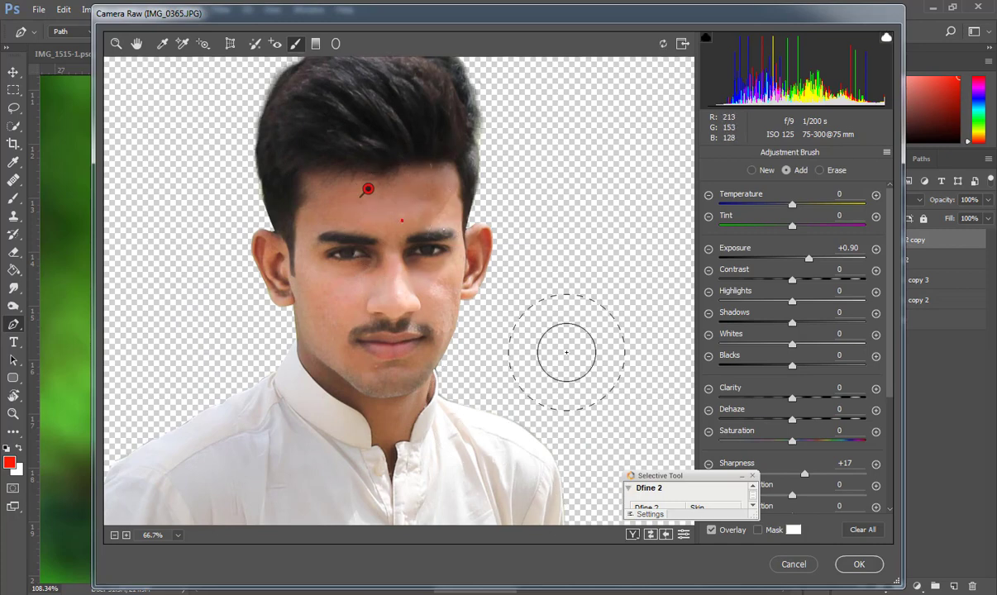
pyautogui.moveTo(809, 258); pyautogui.dragTo(806, 258)
pyautogui.press('n')
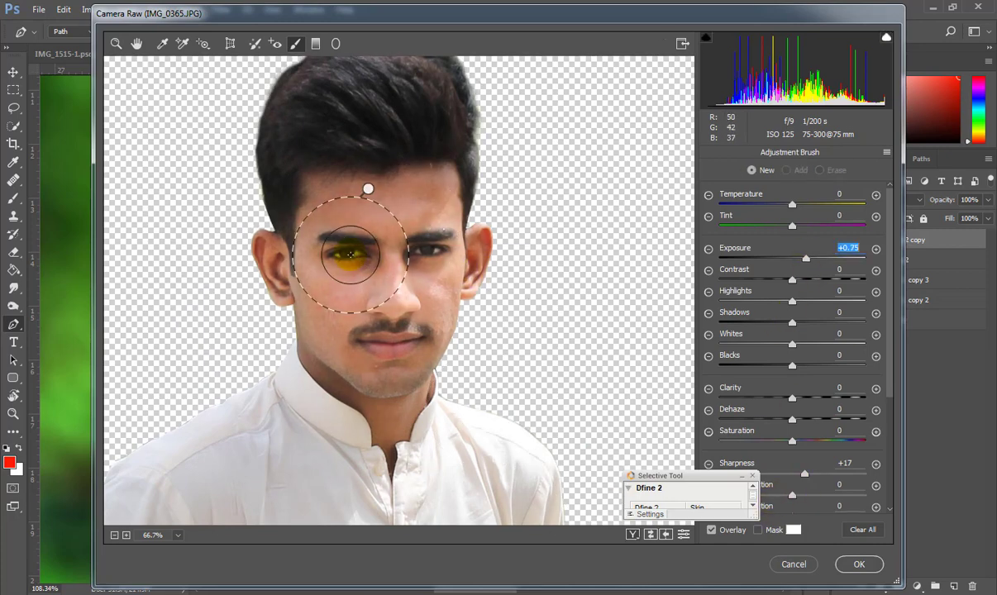
pyautogui.click(358, 243)
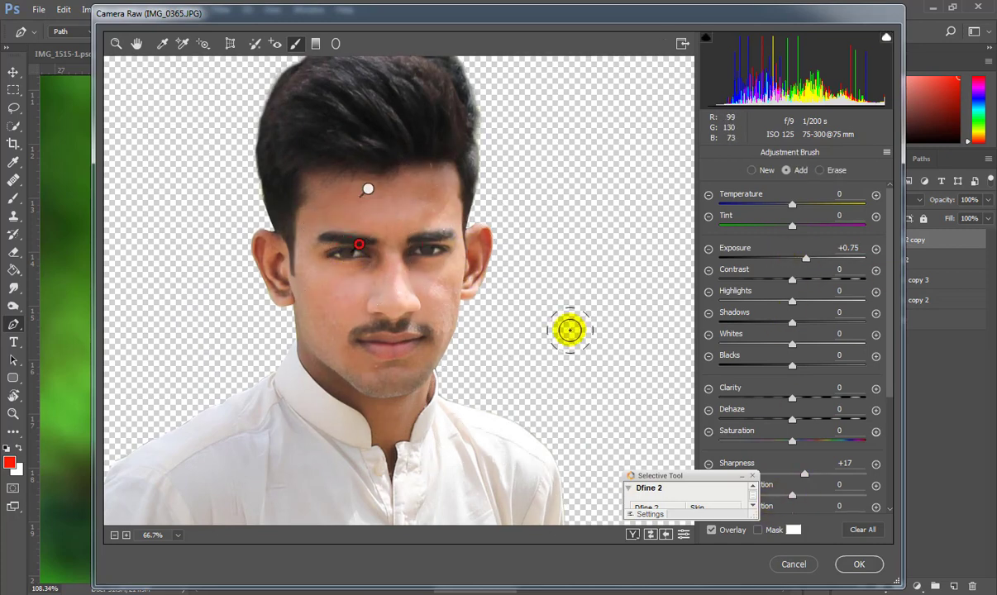
pyautogui.press('h')
pyautogui.moveTo(292, 362); pyautogui.dragTo(287, 325)
pyautogui.moveTo(796, 429)
pyautogui.mouseDown()
pyautogui.moveTo(808, 428)
pyautogui.moveTo(799, 438)
pyautogui.mouseUp()
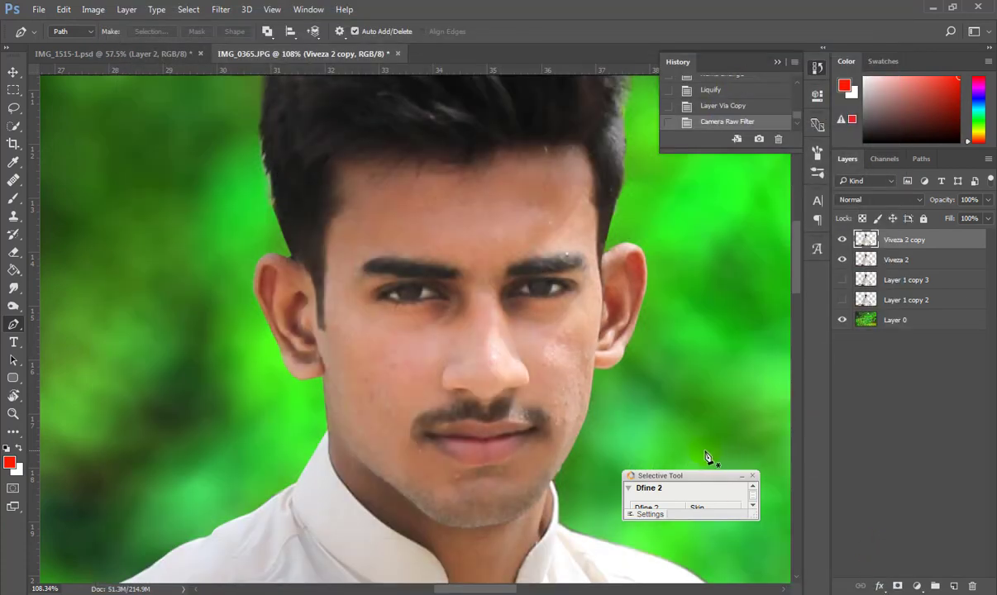
# Run Camera Raw again to brighten the ear with a brushed adjustment, then apply.
pyautogui.hotkey('ctrl', 'shift', 'a')
pyautogui.scroll(10, 368, 215)
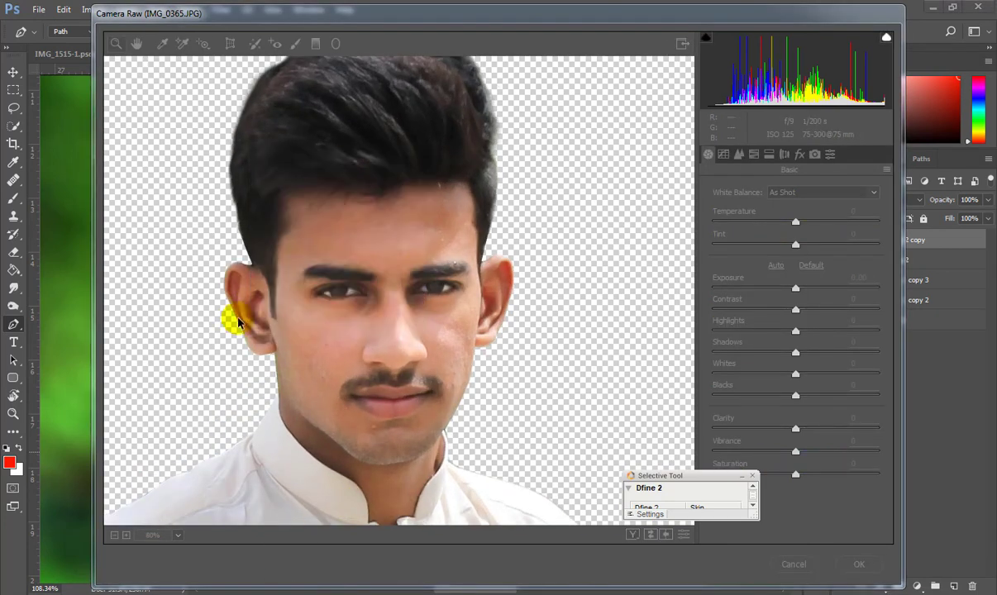
pyautogui.click(357, 275)
pyautogui.press('k')
pyautogui.moveTo(412, 298)
pyautogui.mouseDown()
pyautogui.moveTo(396, 261)
pyautogui.moveTo(348, 219)
pyautogui.mouseUp()
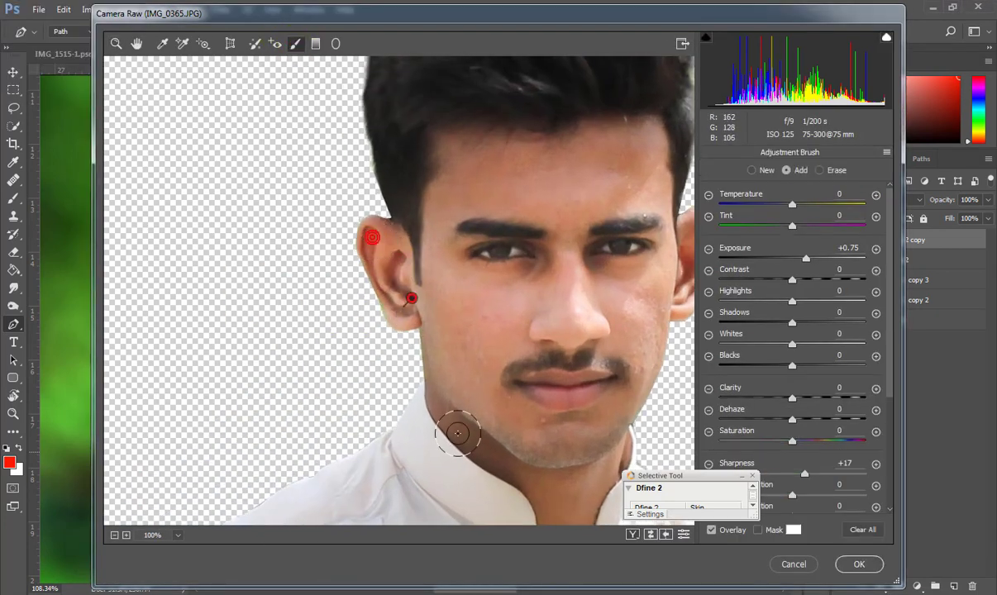
pyautogui.press('h')
pyautogui.moveTo(516, 418); pyautogui.dragTo(430, 378)
pyautogui.click(859, 565)
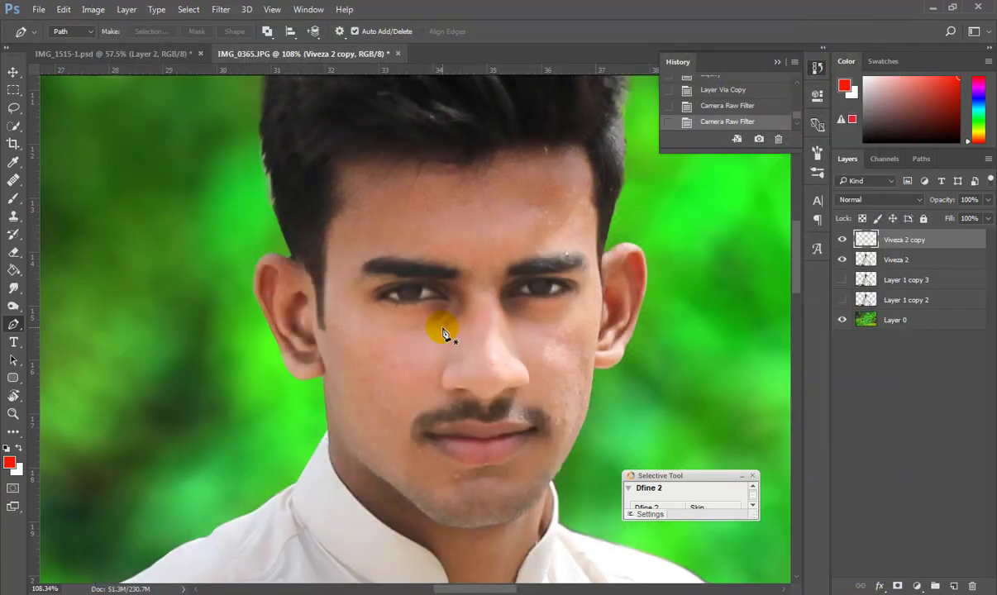
pyautogui.scroll(-12, 447, 334)
# Delete the Viveza 2, Layer 1 copy 3 and Layer 1 copy 2 layers.
pyautogui.scroll(2, 387, 281)
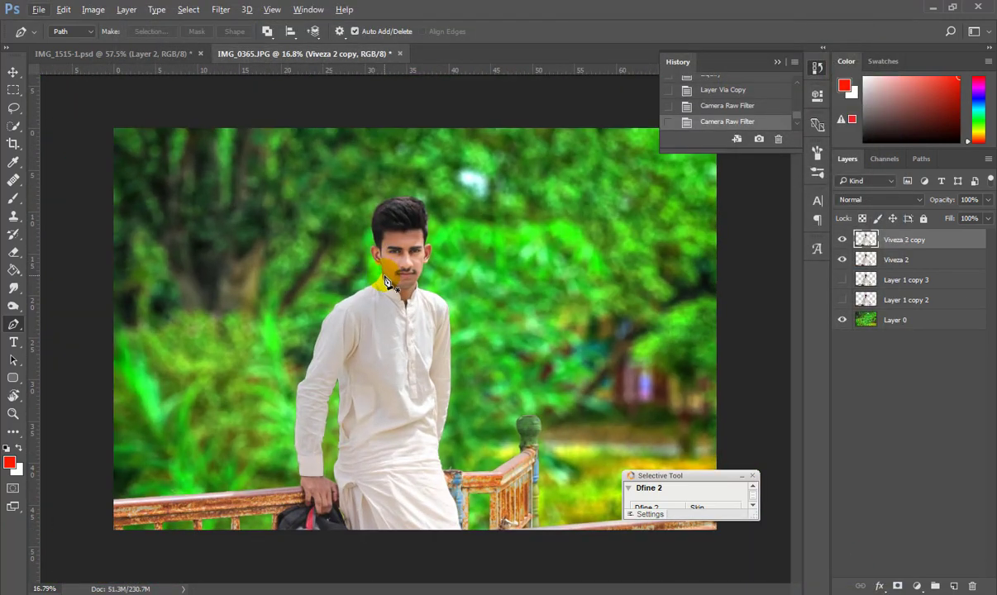
pyautogui.scroll(10, 387, 282)
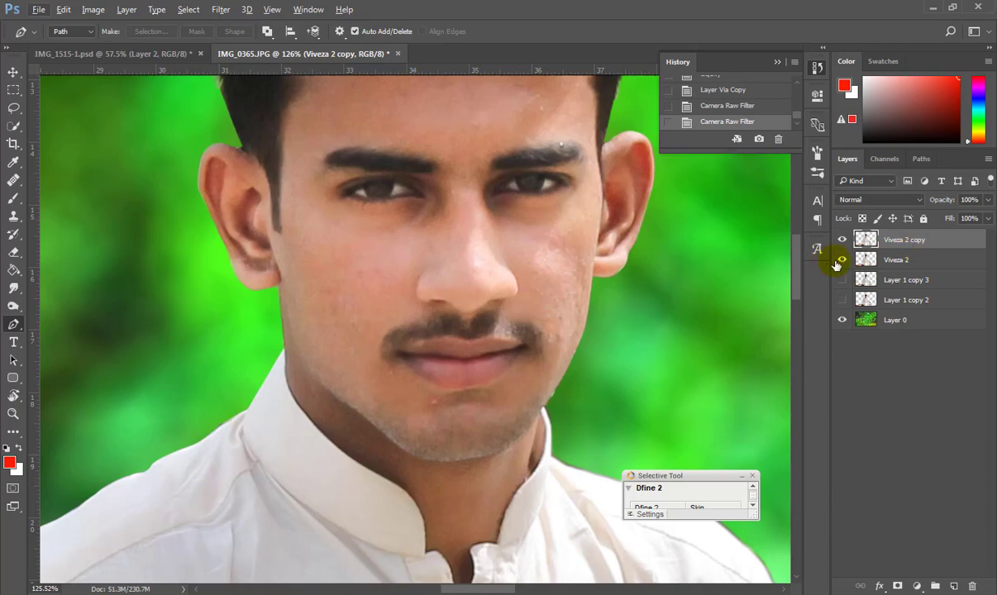
pyautogui.click(860, 259)
pyautogui.press('Delete')
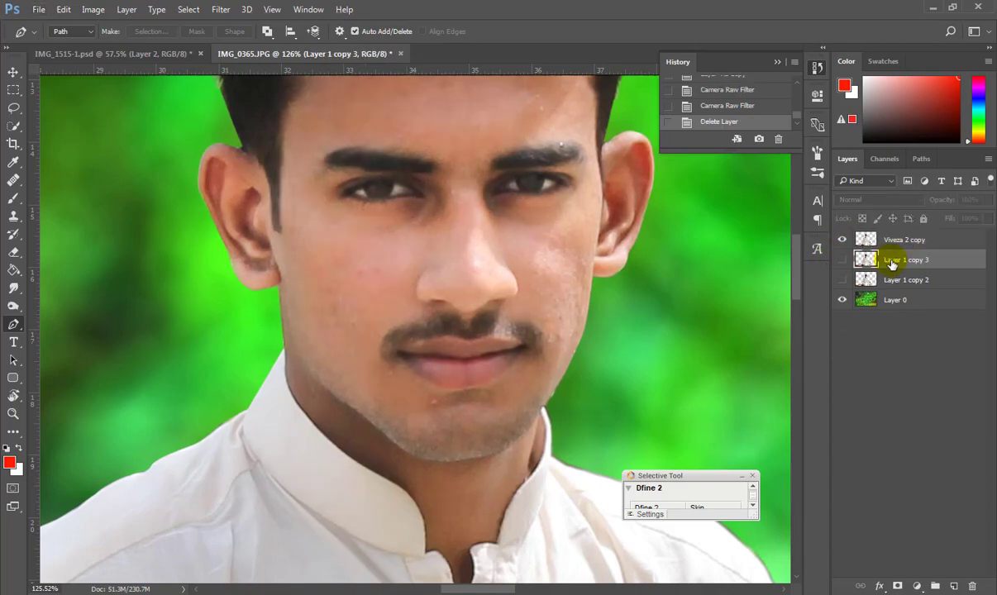
pyautogui.press('Delete')
pyautogui.press('Delete')
pyautogui.scroll(-2, 581, 255)
pyautogui.scroll(-8, 456, 178)
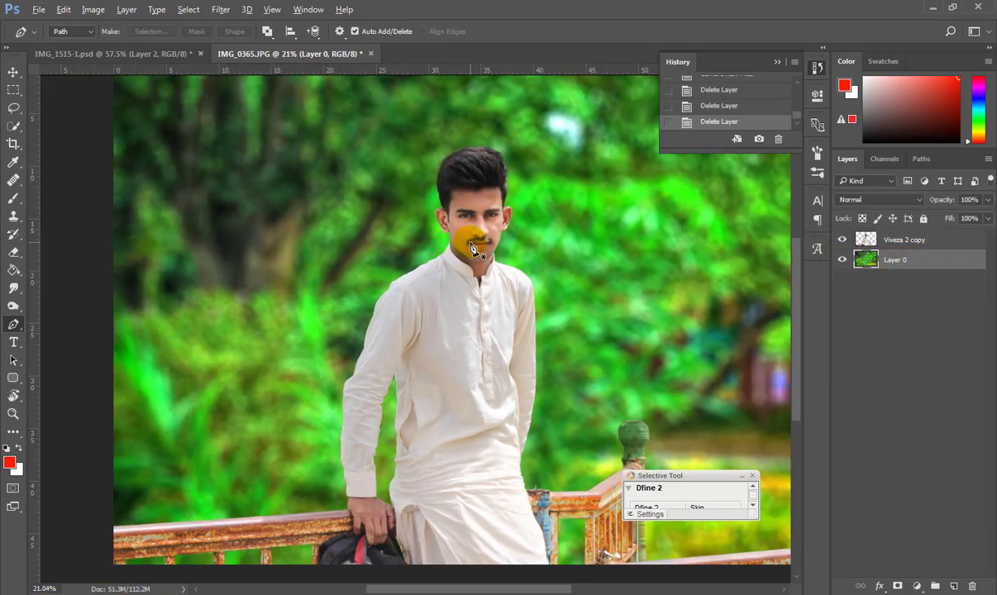
pyautogui.scroll(7, 463, 227)
# Duplicate Viveza 2 copy and try inverting it, then undo and remove the extra duplicate.
pyautogui.click(896, 240)
pyautogui.hotkey('ctrl', 'j')
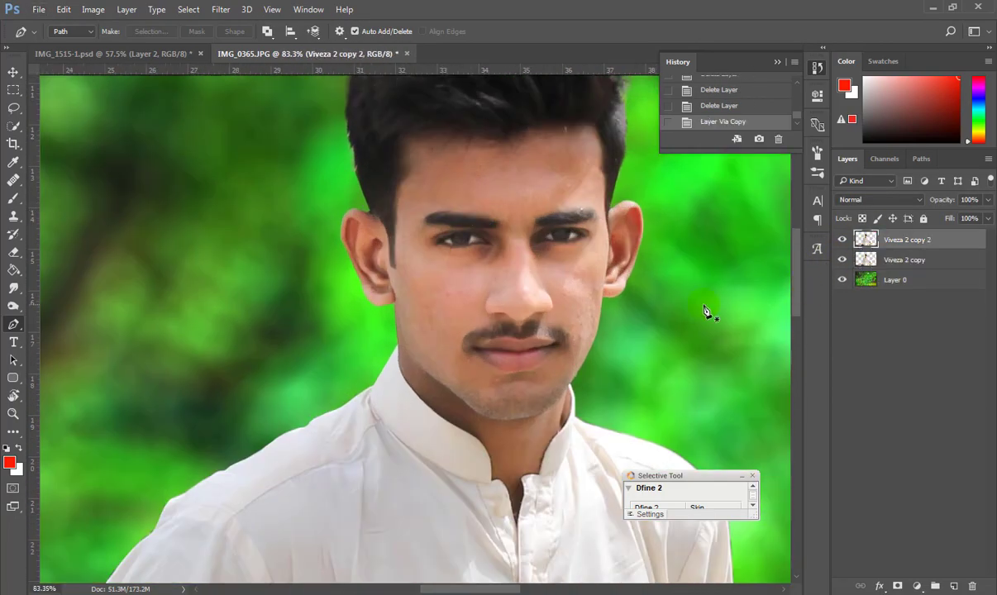
pyautogui.hotkey('ctrl', 'i')
pyautogui.hotkey('ctrl', 'z')
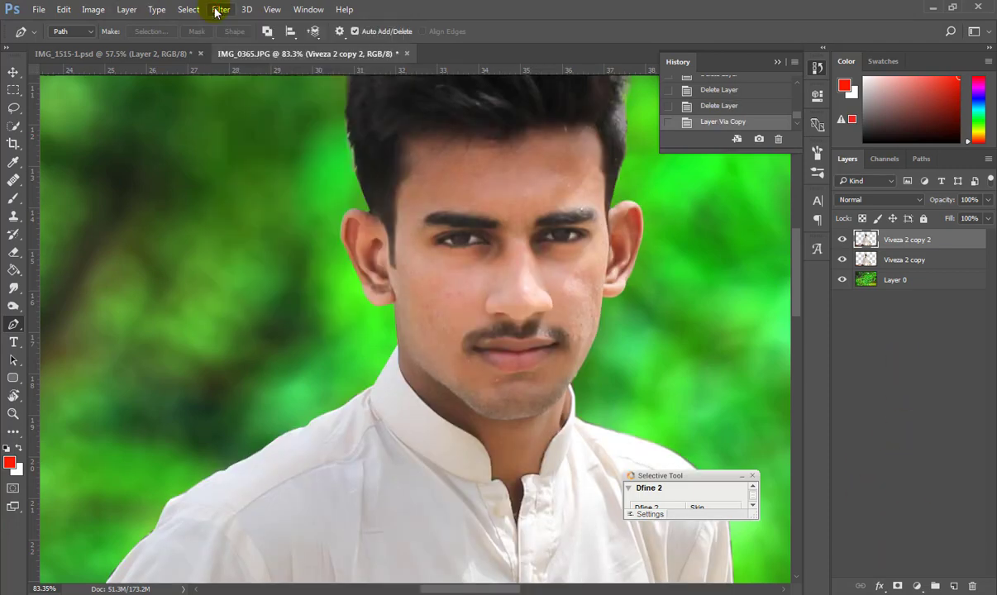
pyautogui.scroll(7, 535, 334)
pyautogui.press('Delete')
# Heal the red cheek blemish and clone over the remaining cheek spots at brush size 40.
pyautogui.press('j')
pyautogui.keyDown('alt'); pyautogui.click(613, 274); pyautogui.keyUp('alt')
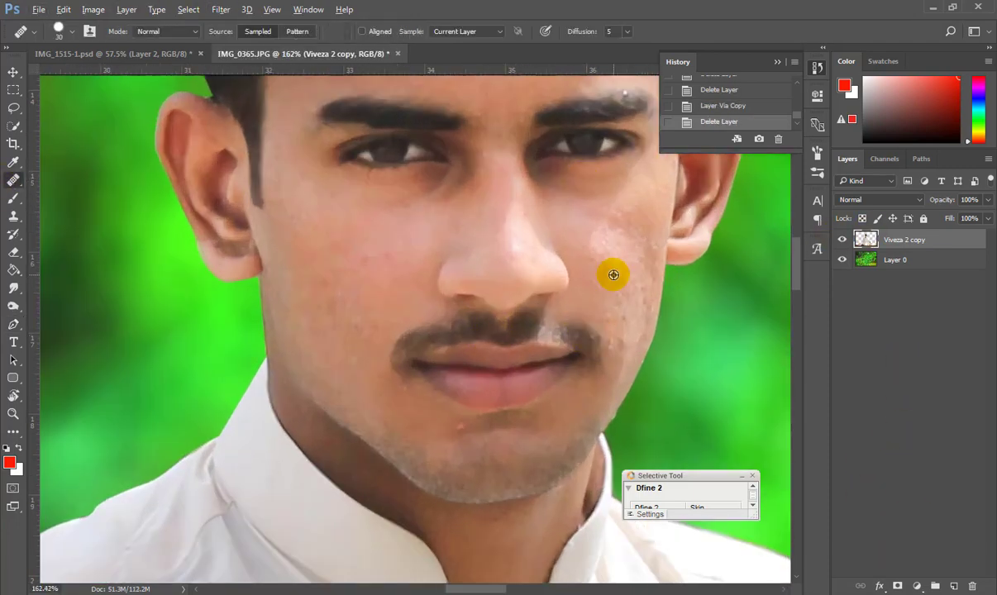
pyautogui.click(625, 270)
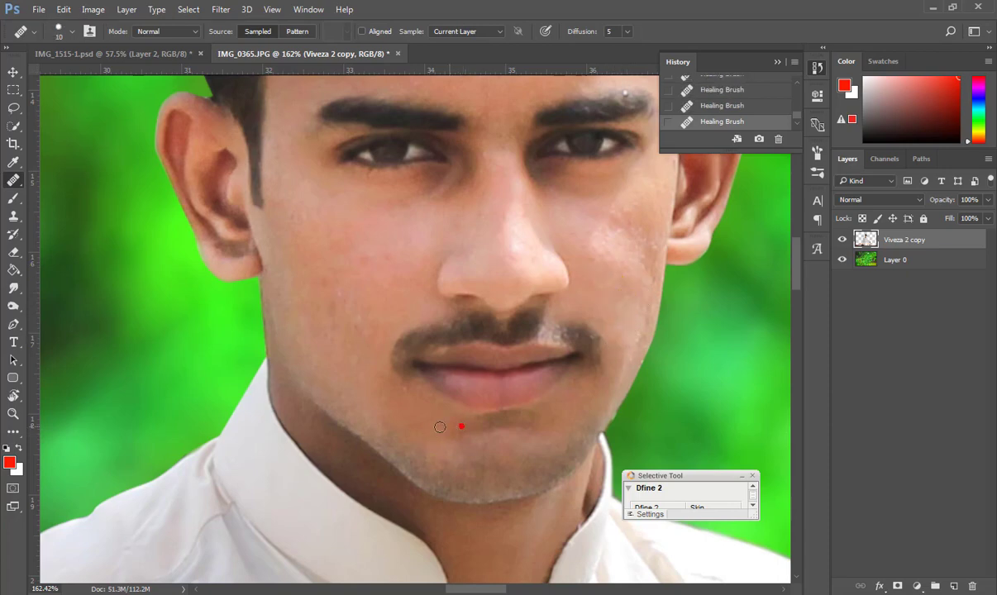
pyautogui.scroll(-7, 367, 337)
pyautogui.scroll(7, 503, 281)
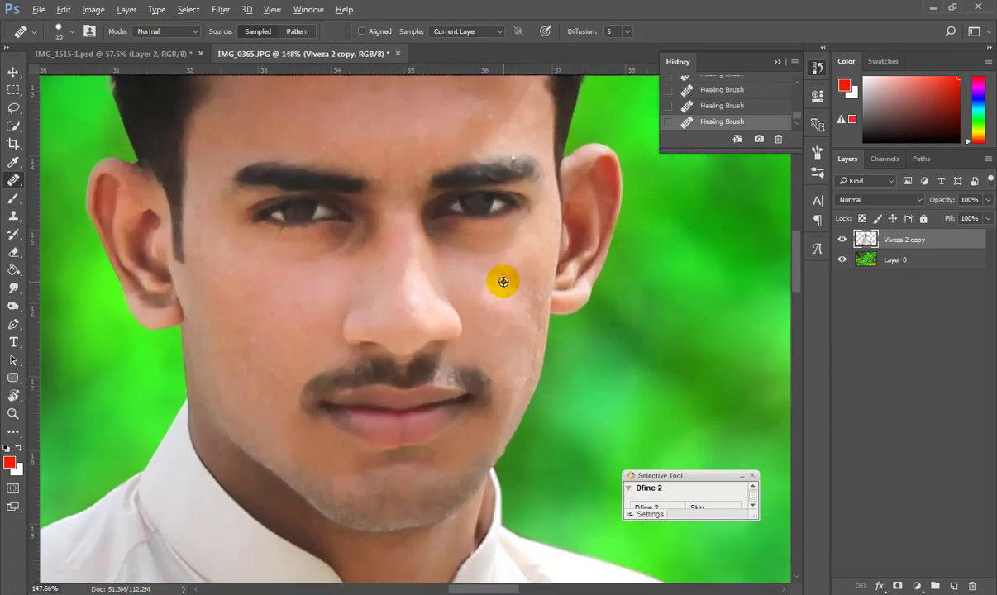
pyautogui.click(13, 216)
pyautogui.press('[')
pyautogui.press('[')
pyautogui.press('[')
pyautogui.press('[')
pyautogui.press('[')
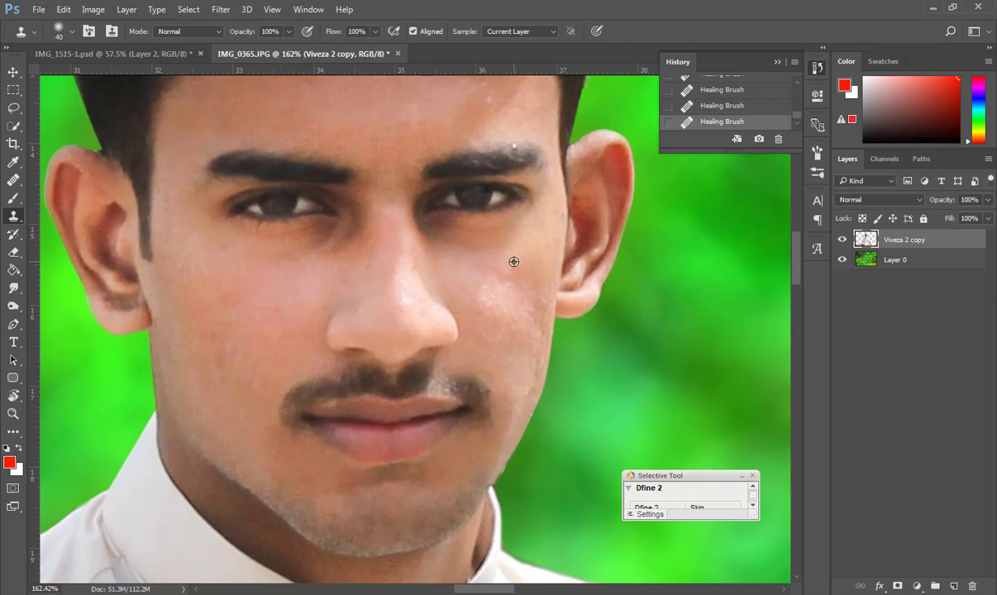
pyautogui.click(501, 286)
pyautogui.click(490, 292)
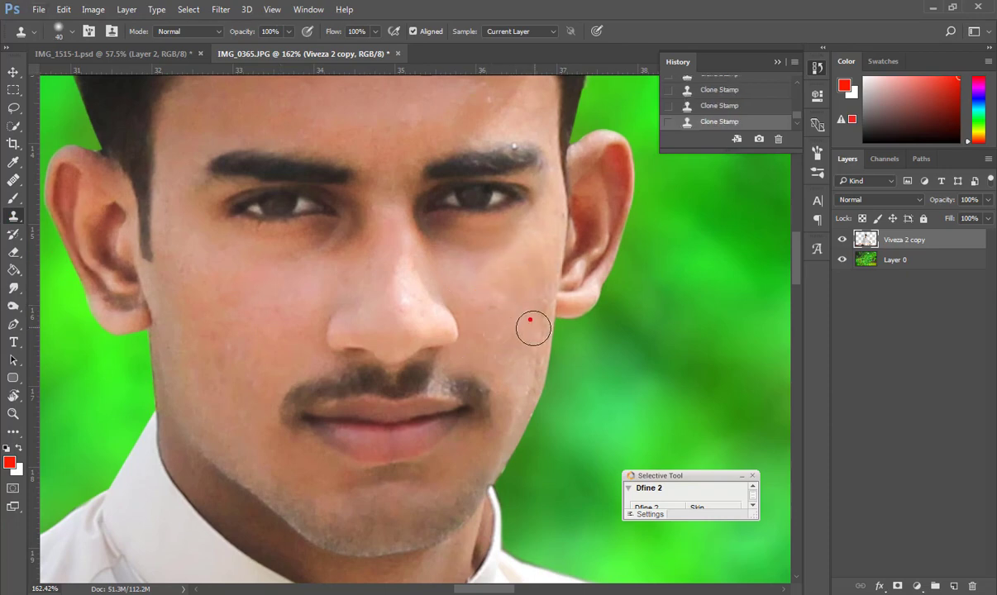
pyautogui.scroll(-3, 504, 364)
pyautogui.scroll(4, 474, 390)
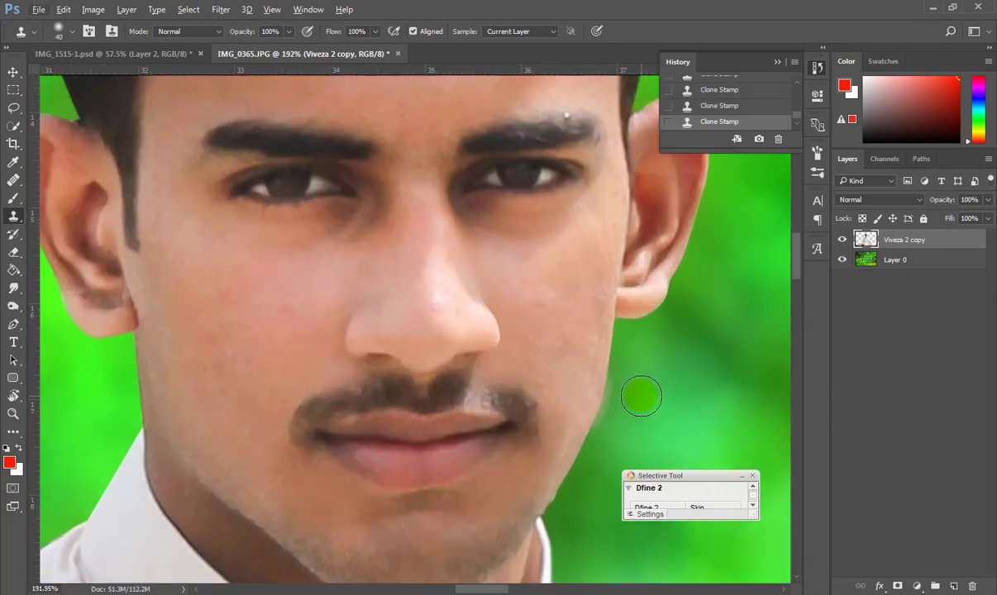
# Erase the stray edge along the jaw and duplicate the retouched layer.
pyautogui.press('e')
pyautogui.click(593, 432)
pyautogui.scroll(-3, 546, 451)
pyautogui.scroll(4, 496, 467)
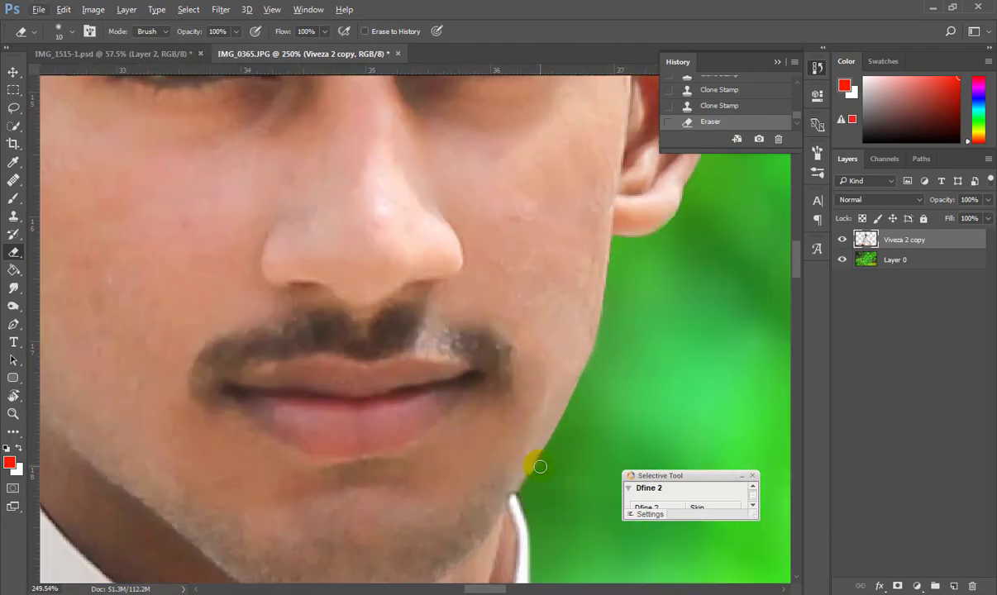
pyautogui.scroll(-4, 585, 404)
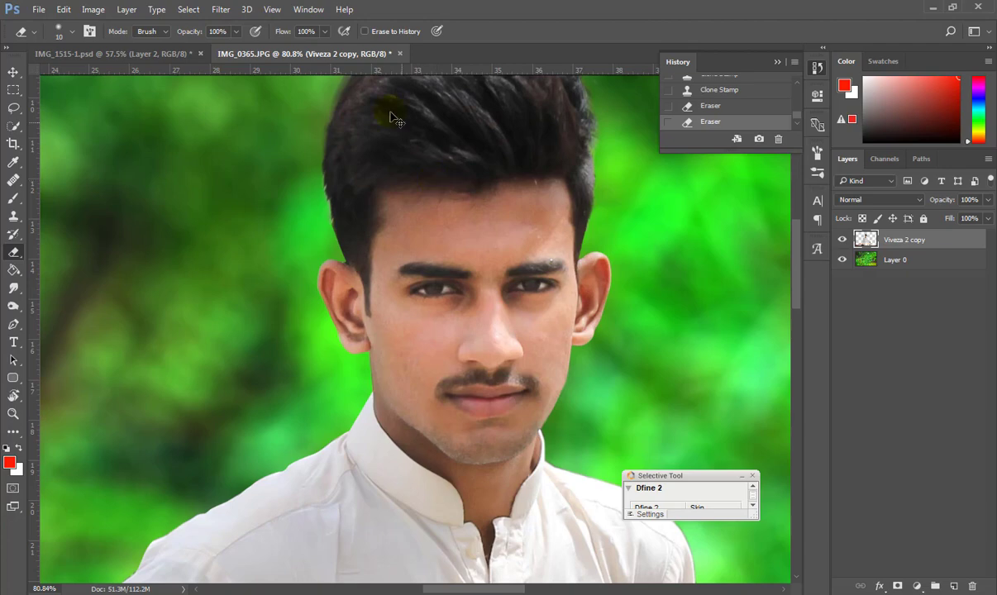
pyautogui.hotkey('ctrl', 'j')
pyautogui.click(221, 9)
# Apply Imagenomic Portraiture with Softness 18 and Warmth +4 to Viveza 2 copy 2.
pyautogui.moveTo(331, 291)
pyautogui.click(441, 293)
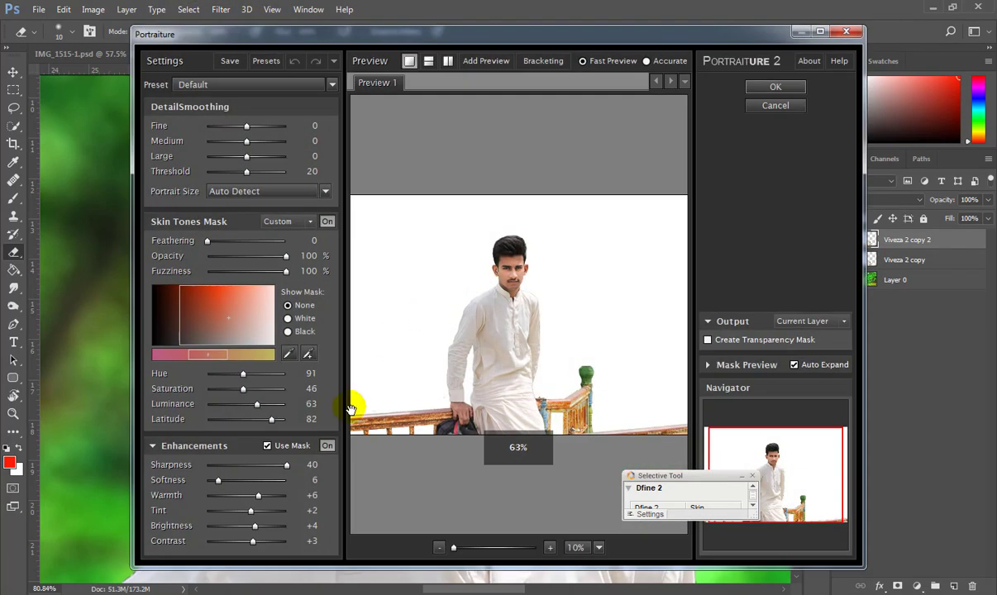
pyautogui.scroll(6, 530, 249)
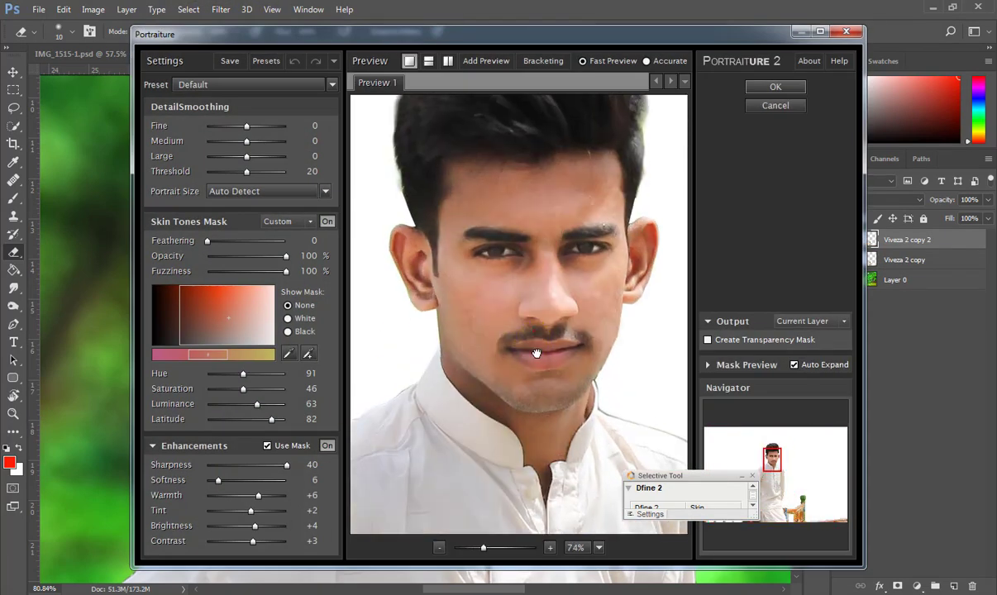
pyautogui.scroll(1, 537, 354)
pyautogui.click(400, 435)
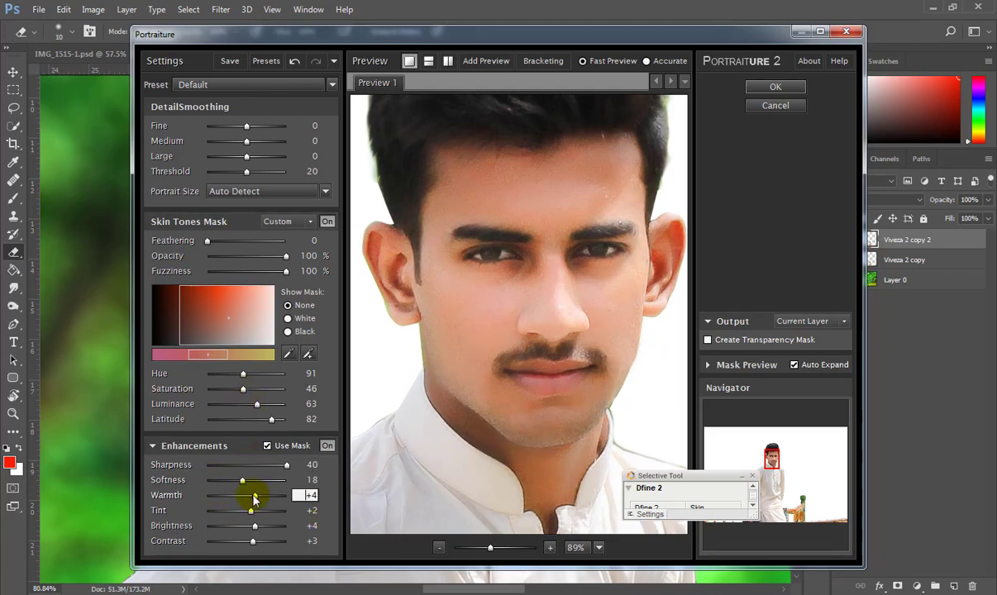
pyautogui.click(775, 86)
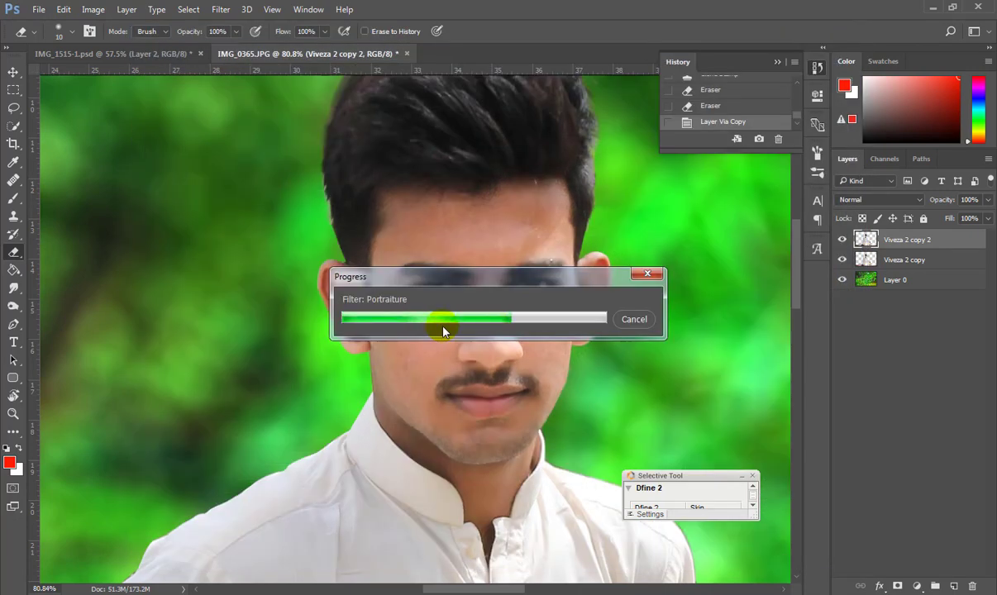
# Add a layer mask to the smoothed Viveza 2 copy 2 layer and fill it black.
pyautogui.click(898, 587)
pyautogui.press('s')
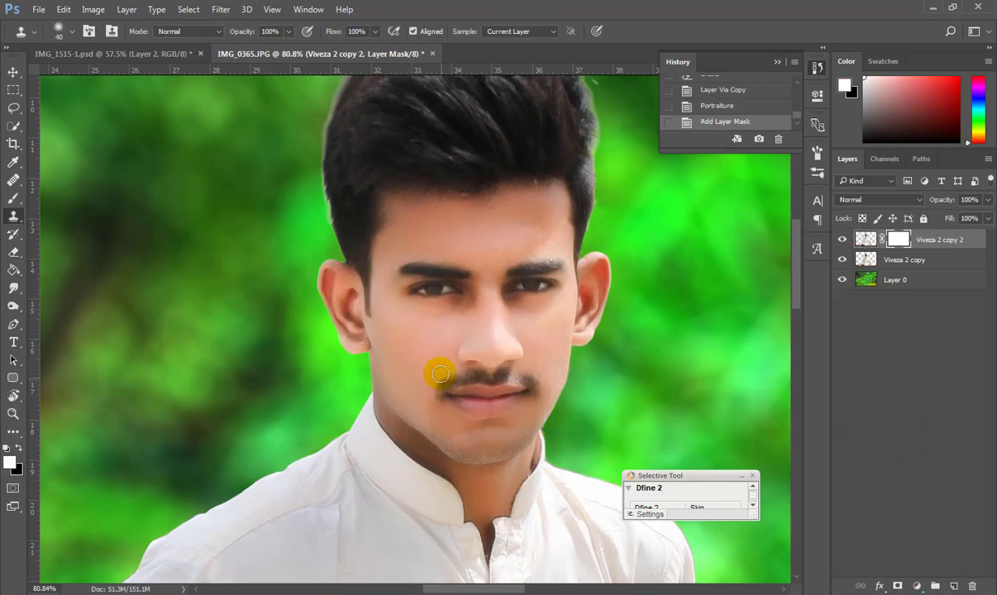
pyautogui.press('x')
pyautogui.click(14, 271)
pyautogui.click(400, 319)
pyautogui.press('x')
pyautogui.press('b')
# Paint white smoothing onto the forehead and clip the layer to the one below.
pyautogui.scroll(2, 486, 229)
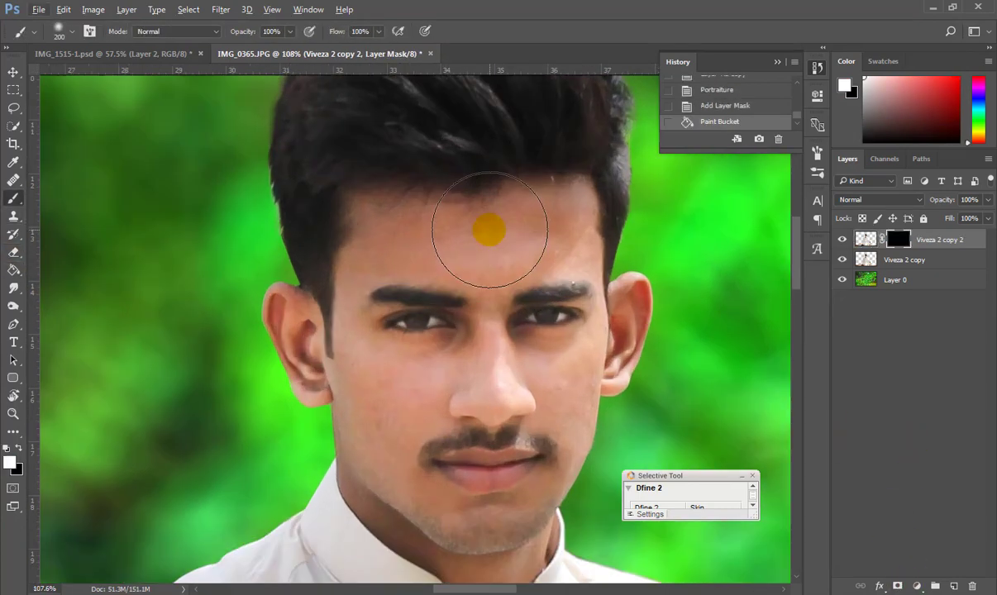
pyautogui.press('[')
pyautogui.moveTo(554, 232); pyautogui.dragTo(418, 230)
pyautogui.press('[')
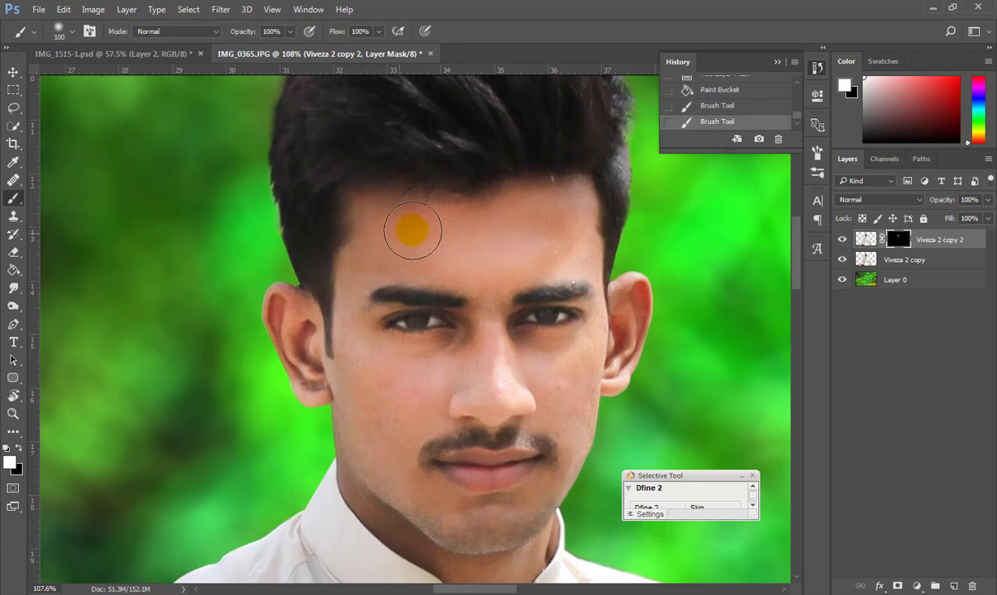
pyautogui.press('[')
pyautogui.press('[')
pyautogui.moveTo(574, 205); pyautogui.dragTo(585, 263)
pyautogui.keyDown('alt'); pyautogui.click(866, 249); pyautogui.keyUp('alt')
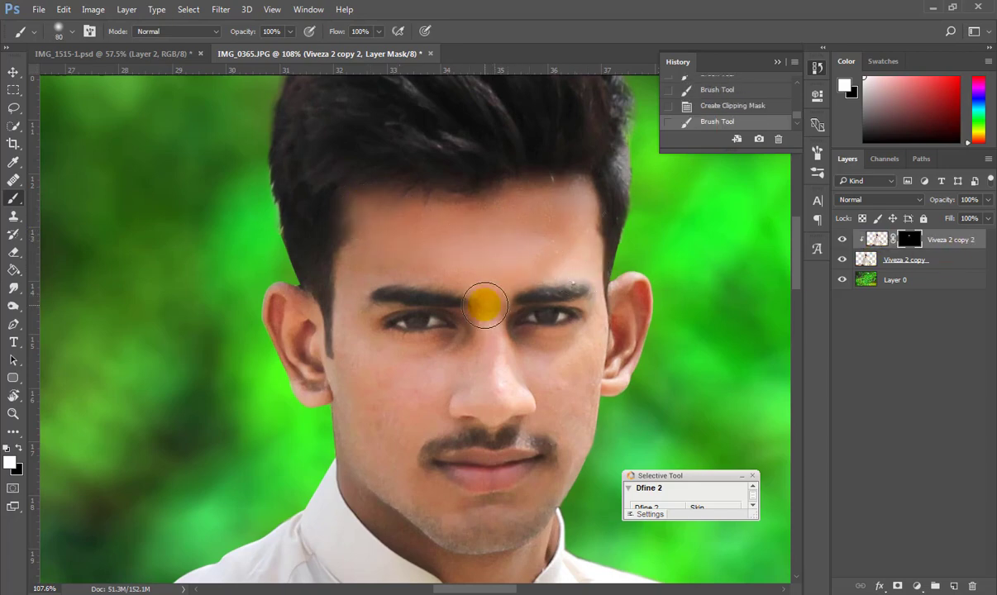
# Paint smoothing under the left eye, down both cheeks, across the chin and neck.
pyautogui.click(398, 346)
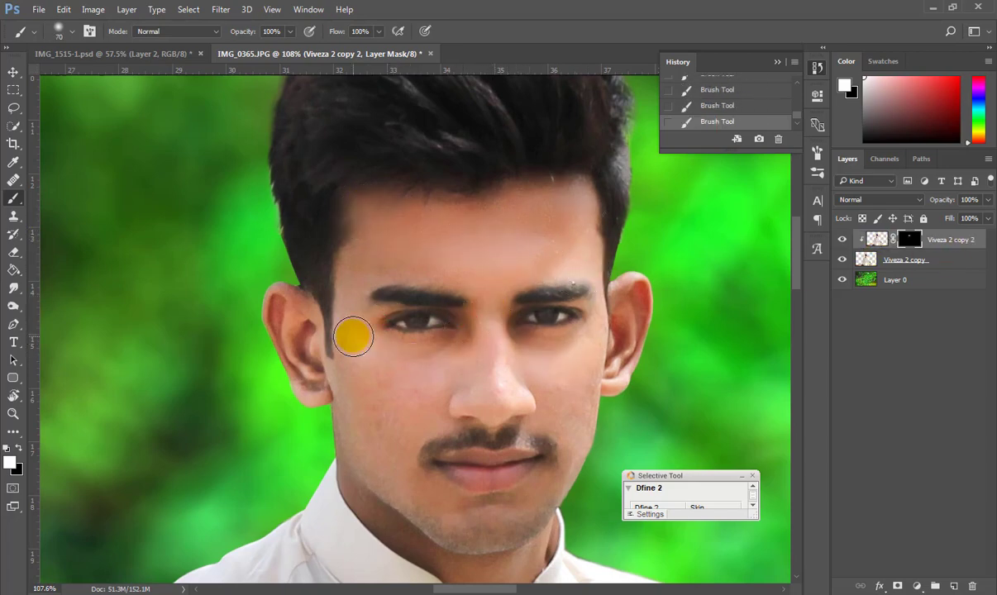
pyautogui.moveTo(353, 336); pyautogui.dragTo(363, 401)
pyautogui.press(']')
pyautogui.press(']')
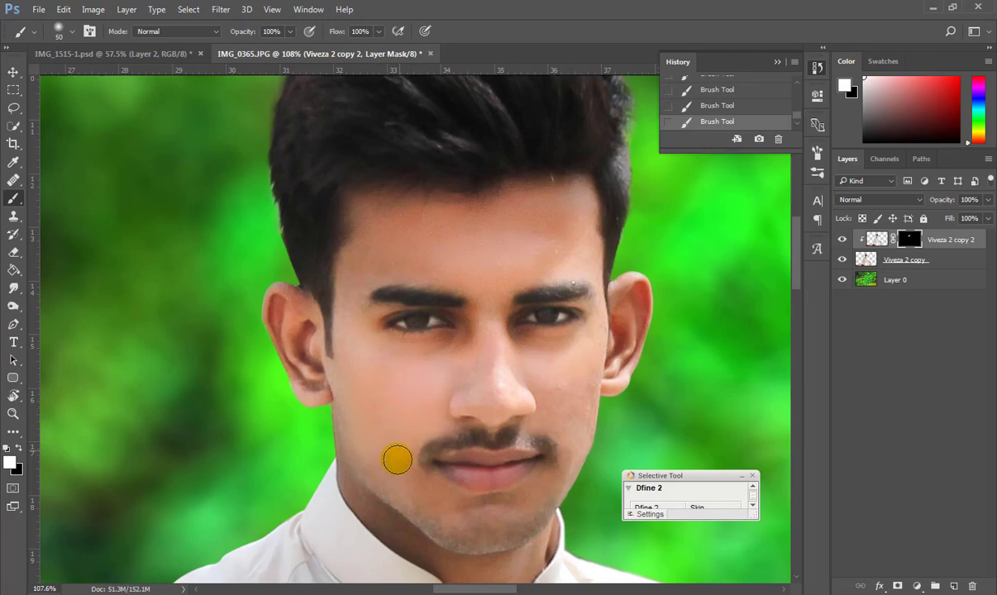
pyautogui.moveTo(437, 502); pyautogui.dragTo(512, 510)
pyautogui.moveTo(457, 526)
pyautogui.mouseDown()
pyautogui.moveTo(564, 481)
pyautogui.moveTo(540, 360)
pyautogui.moveTo(579, 416)
pyautogui.mouseUp()
pyautogui.press('[')
pyautogui.press('[')
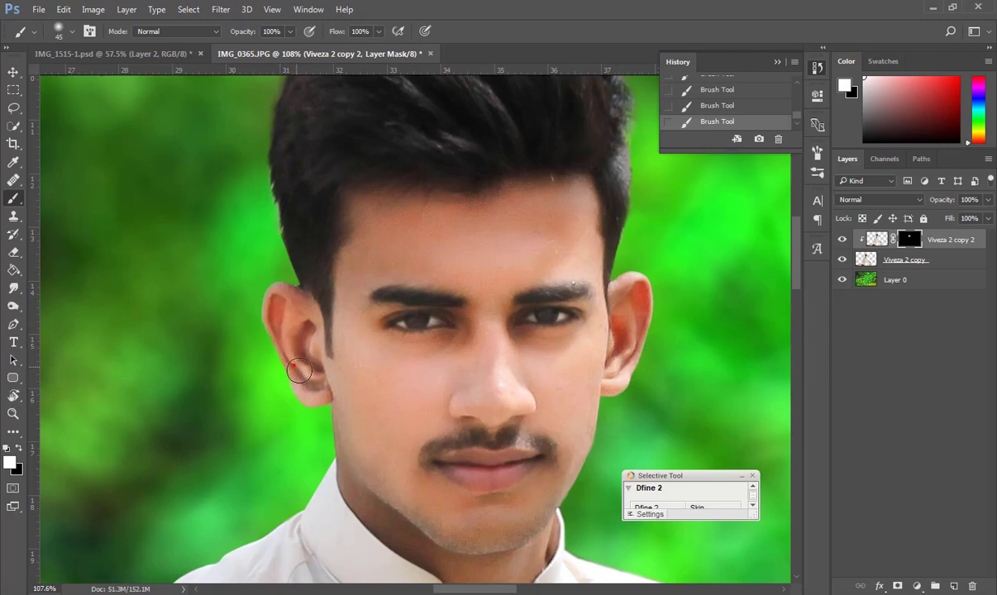
pyautogui.scroll(-4, 461, 357)
pyautogui.click(351, 342)
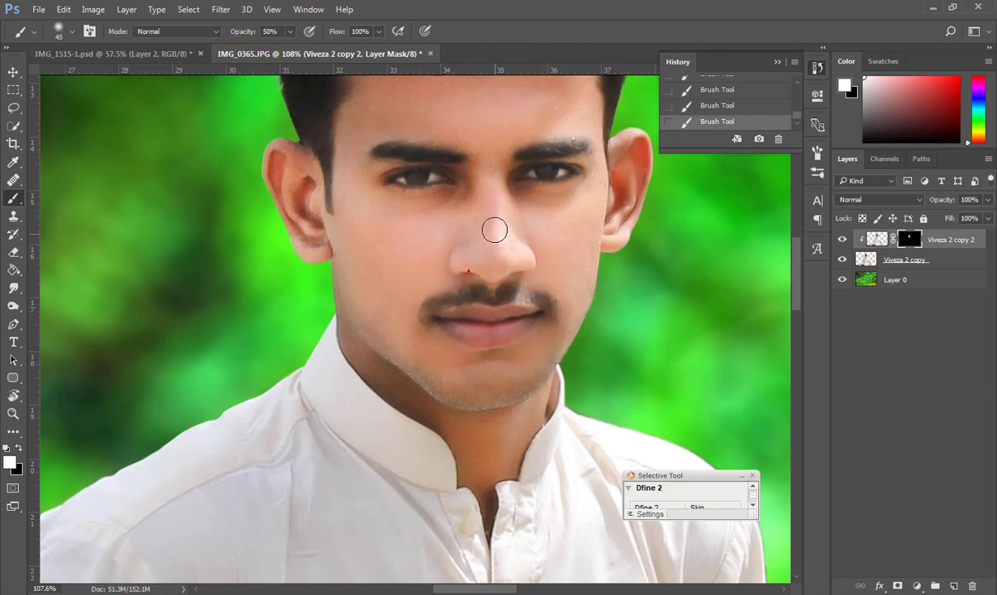
# Bring the whole figure into view and reduce the brush size to 100.
pyautogui.scroll(2, 488, 240)
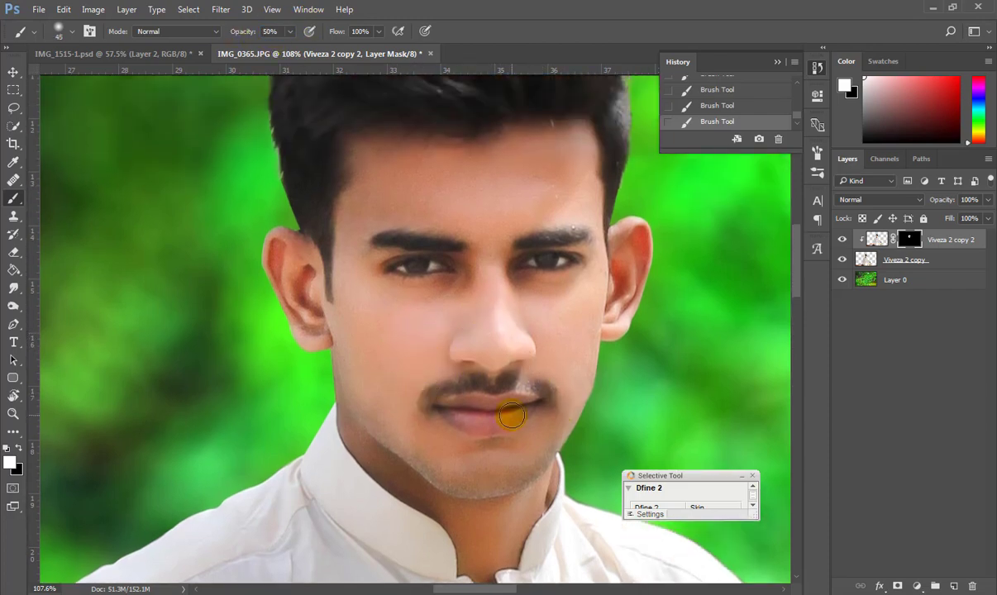
pyautogui.scroll(-5, 479, 474)
pyautogui.moveTo(479, 473); pyautogui.dragTo(436, 200)
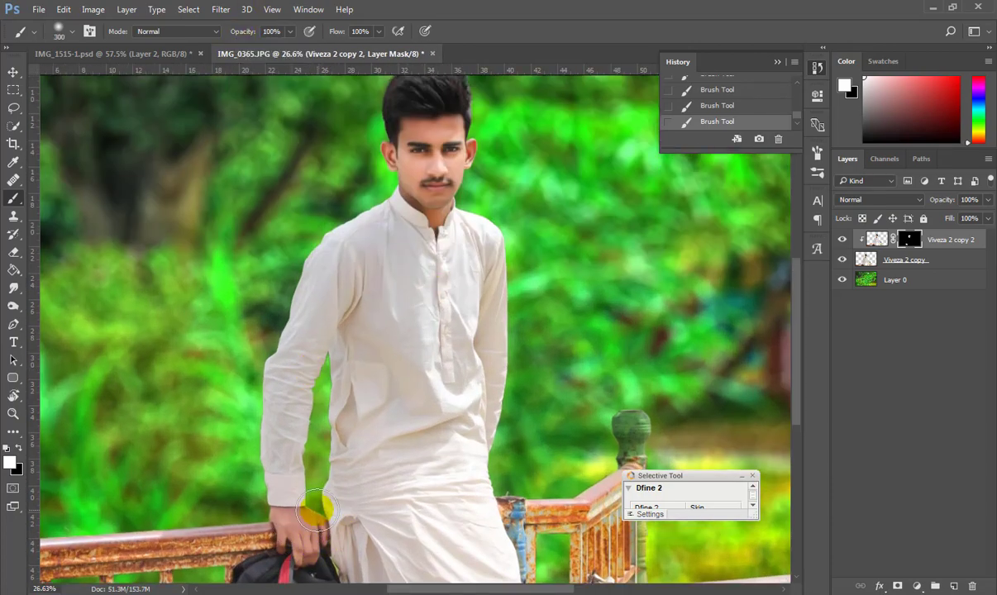
pyautogui.scroll(4, 343, 378)
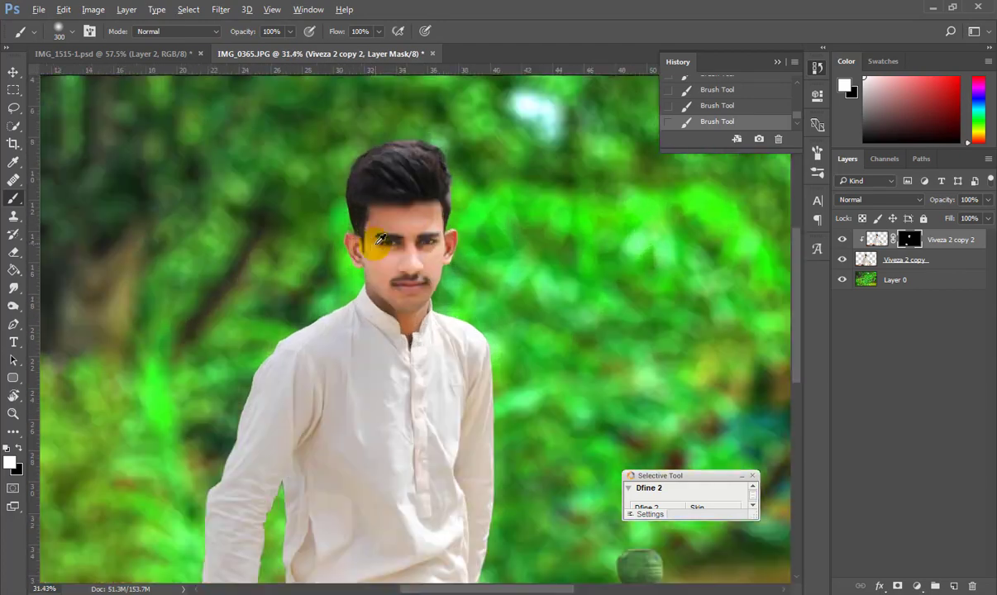
pyautogui.scroll(-3, 363, 240)
pyautogui.scroll(3, 396, 279)
pyautogui.scroll(5, 438, 261)
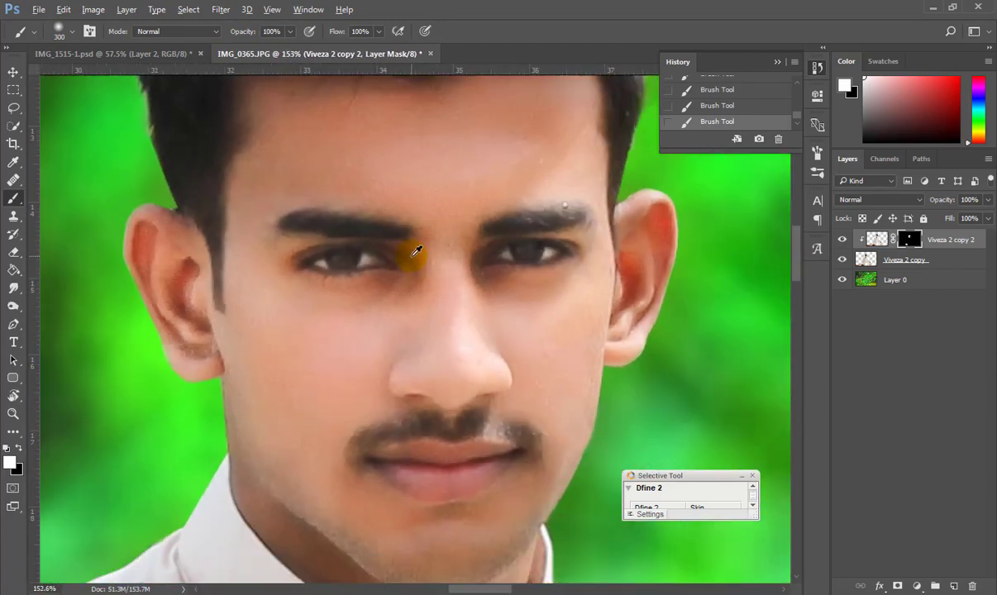
pyautogui.scroll(-2, 379, 357)
pyautogui.press('[')
pyautogui.press('[')
pyautogui.scroll(-5, 544, 364)
pyautogui.scroll(7, 530, 354)
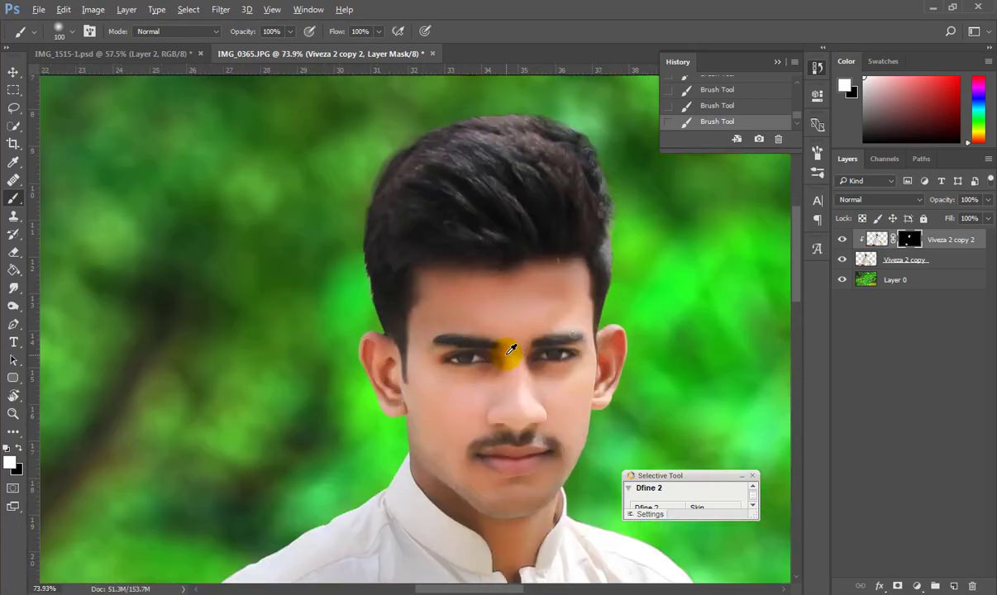
pyautogui.scroll(-5, 606, 372)
# Merge both Viveza layers into Viveza 2 copy 2.
pyautogui.keyDown('ctrl'); pyautogui.click(943, 260); pyautogui.keyUp('ctrl')
pyautogui.rightClick(944, 260)
pyautogui.click(682, 472)
pyautogui.scroll(8, 595, 425)
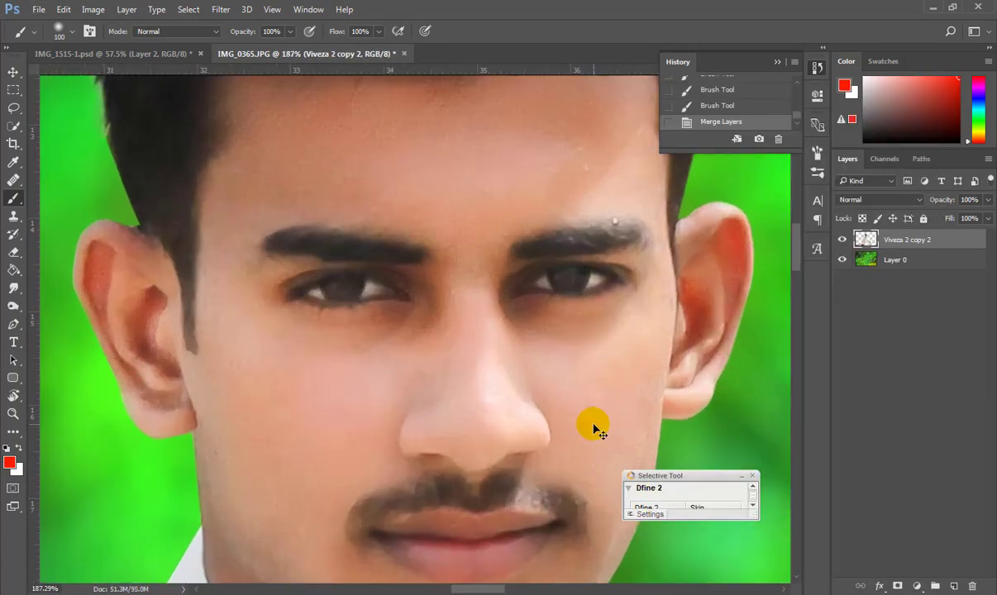
# Open the Camera Raw Filter on the face and undo a trial spot heal by the left eye.
pyautogui.hotkey('ctrl', 'shift', 'a')
pyautogui.scroll(3, 392, 281)
pyautogui.moveTo(374, 128); pyautogui.dragTo(376, 330)
pyautogui.scroll(2, 376, 331)
pyautogui.scroll(6, 377, 331)
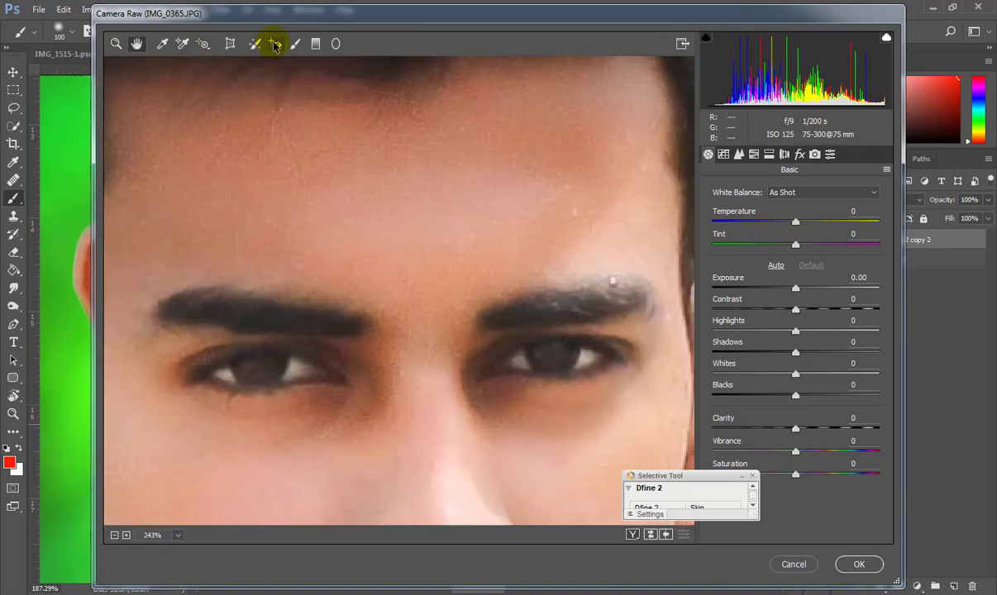
pyautogui.click(255, 44)
pyautogui.moveTo(338, 368); pyautogui.dragTo(356, 378)
pyautogui.hotkey('ctrl', 'z')
# Brush an adjustment over both eye areas and lift its Shadows to +19.
pyautogui.click(296, 44)
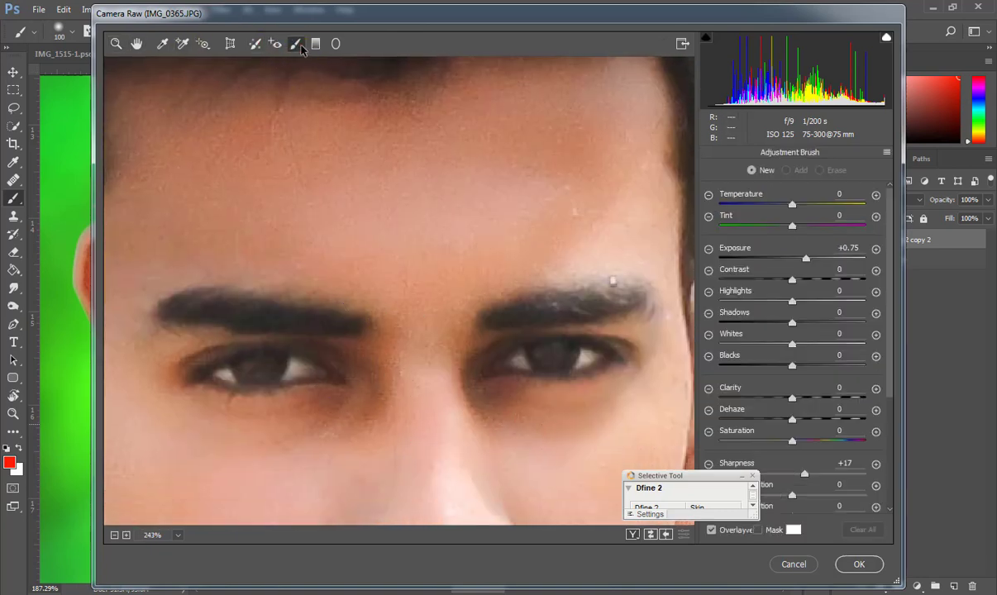
pyautogui.moveTo(238, 338); pyautogui.dragTo(212, 334)
pyautogui.moveTo(618, 352)
pyautogui.mouseDown()
pyautogui.moveTo(557, 329)
pyautogui.moveTo(483, 371)
pyautogui.mouseUp()
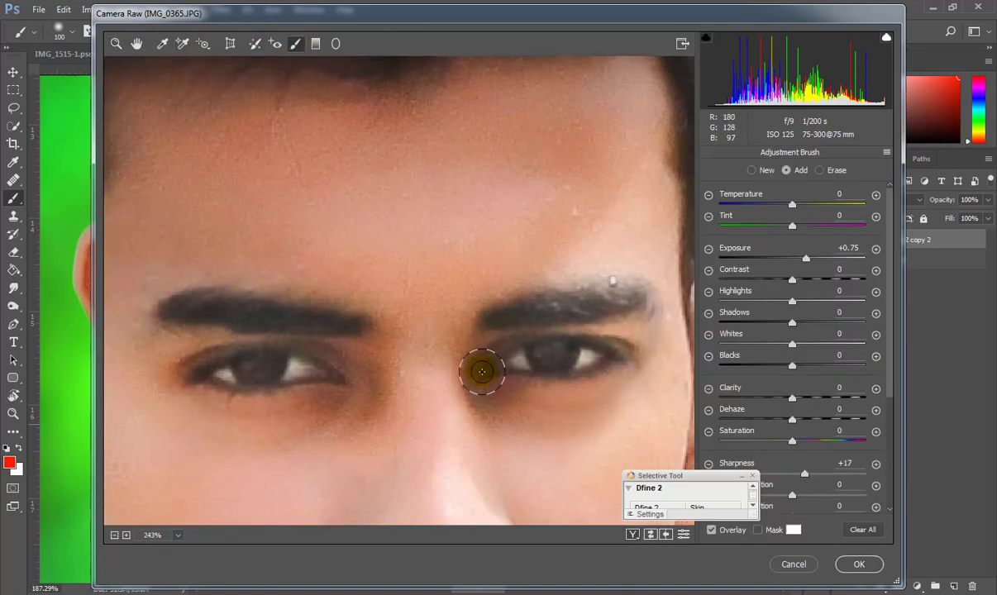
pyautogui.scroll(-4, 476, 425)
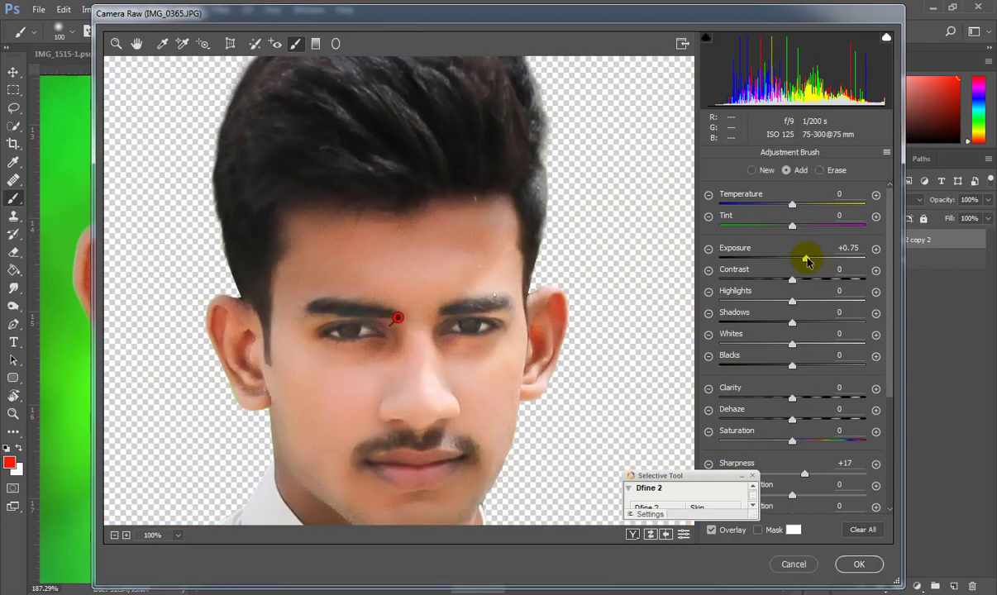
pyautogui.moveTo(792, 321); pyautogui.dragTo(807, 321)
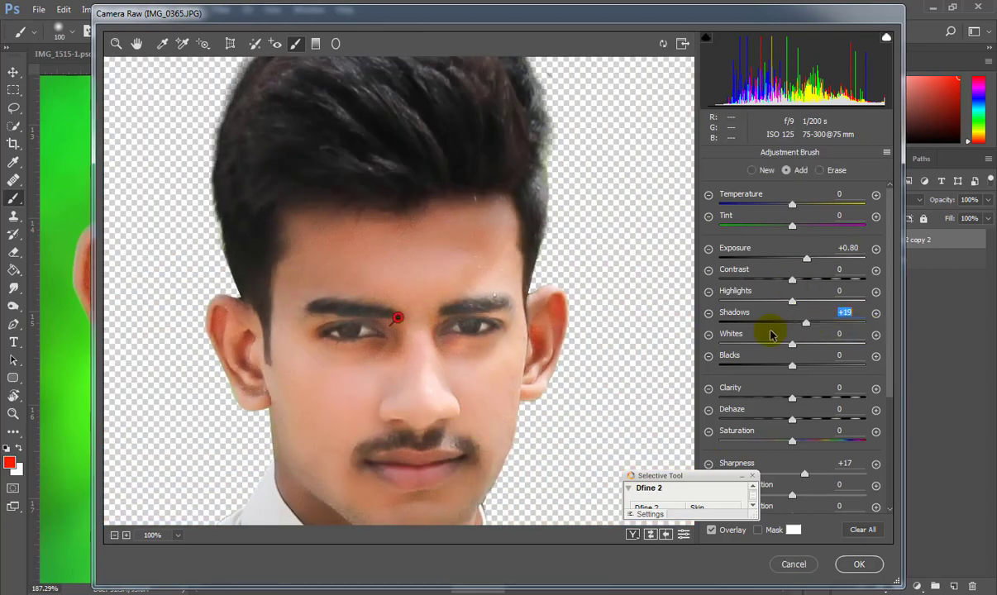
# Set the brushed exposure to about +0.80 and apply the Camera Raw filter.
pyautogui.press('h')
pyautogui.moveTo(510, 388); pyautogui.dragTo(519, 276)
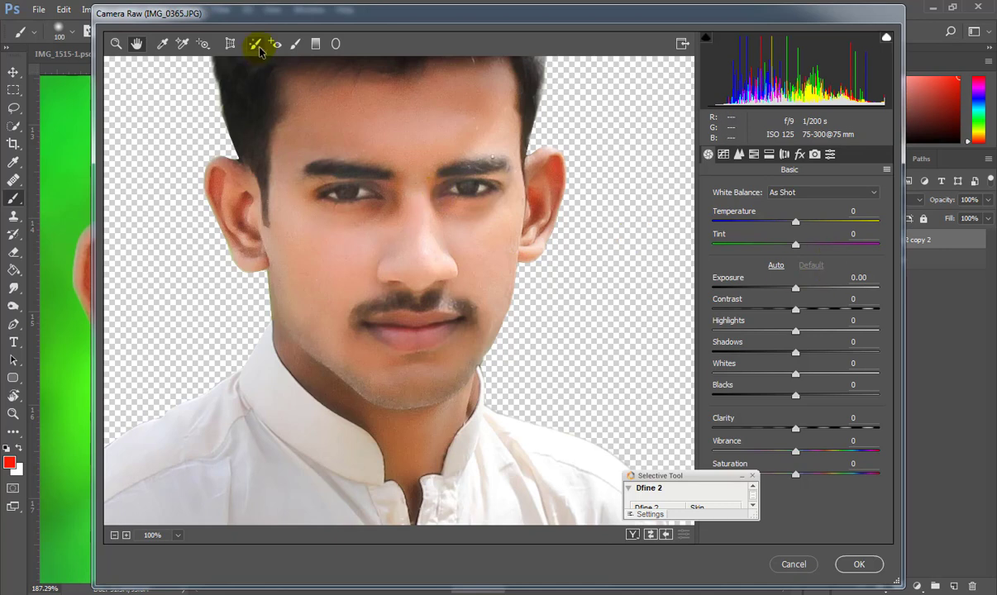
pyautogui.click(295, 44)
pyautogui.moveTo(806, 259); pyautogui.dragTo(798, 262)
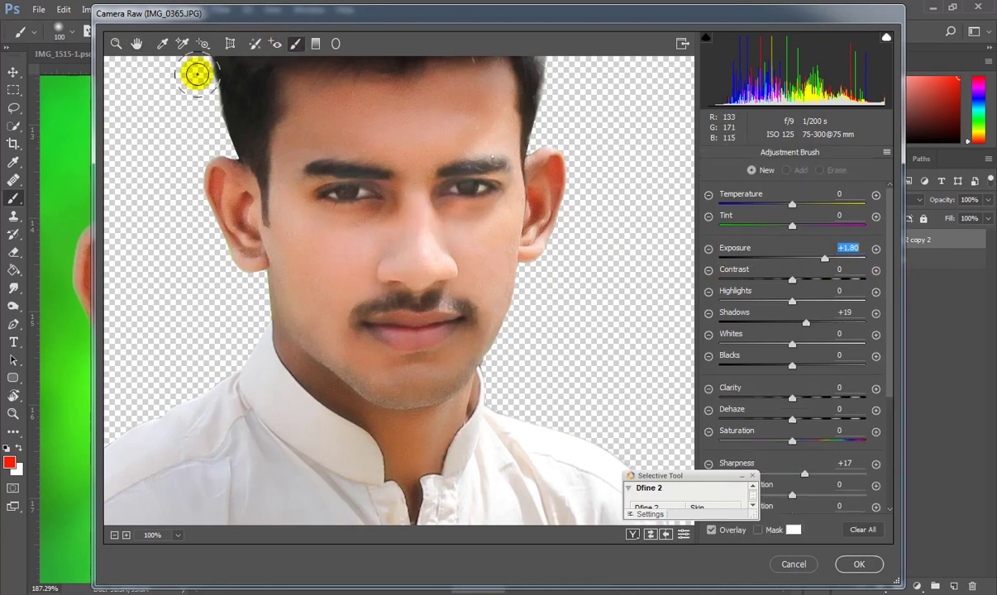
pyautogui.click(138, 44)
pyautogui.moveTo(400, 203); pyautogui.dragTo(388, 243)
pyautogui.click(859, 565)
pyautogui.scroll(-5, 473, 449)
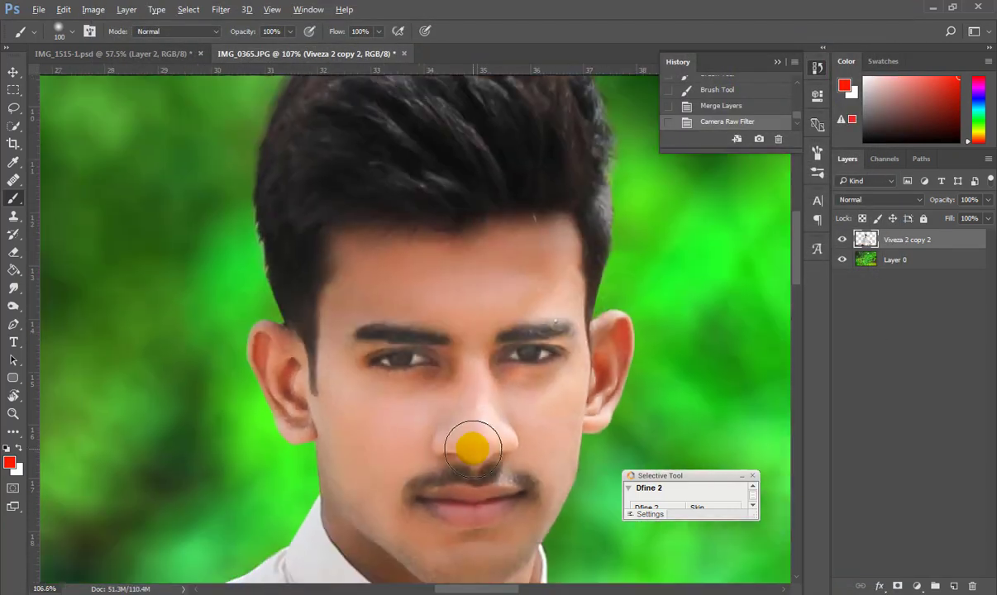
pyautogui.scroll(-5, 472, 449)
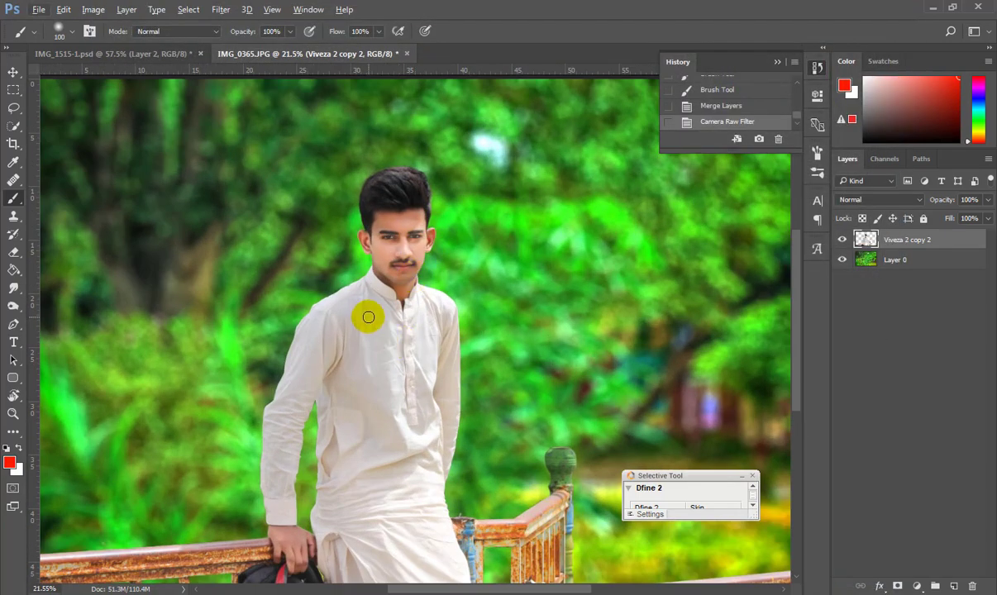
# Add a new layer above the portrait and fill it with black.
pyautogui.scroll(-1, 367, 317)
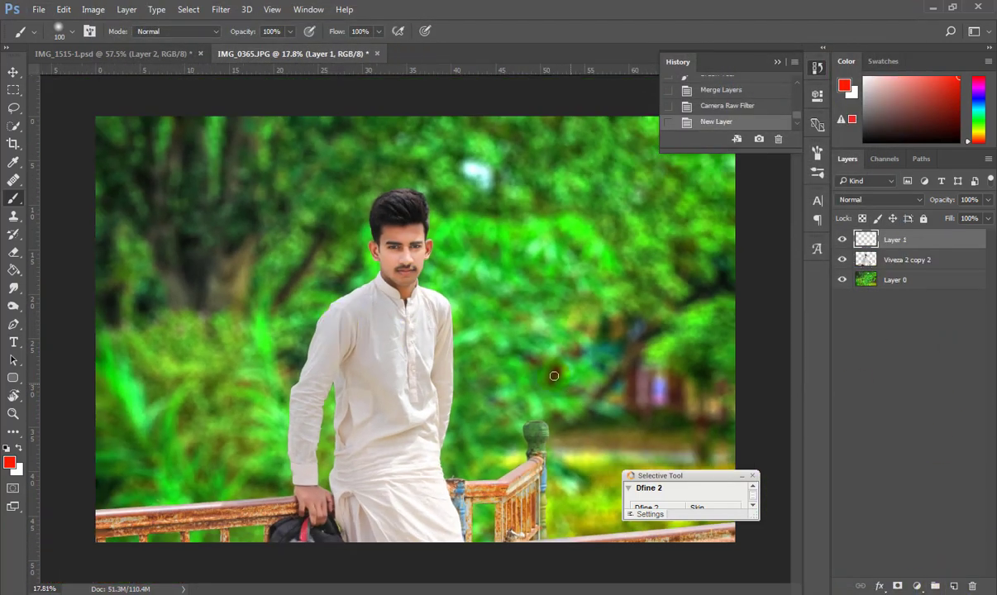
pyautogui.click(14, 271)
pyautogui.click(7, 448)
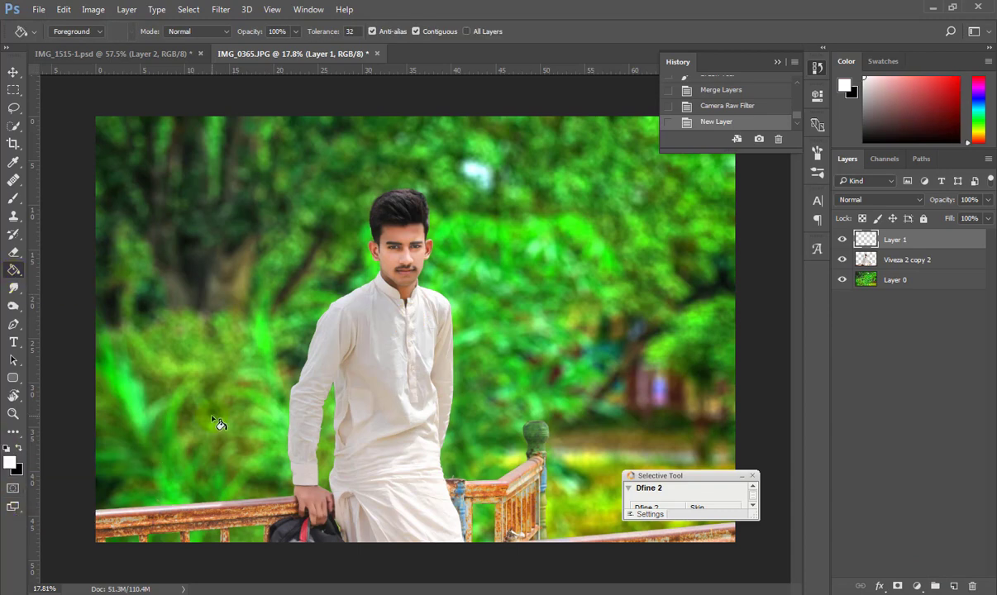
pyautogui.press('j')
pyautogui.click(13, 271)
pyautogui.click(312, 291)
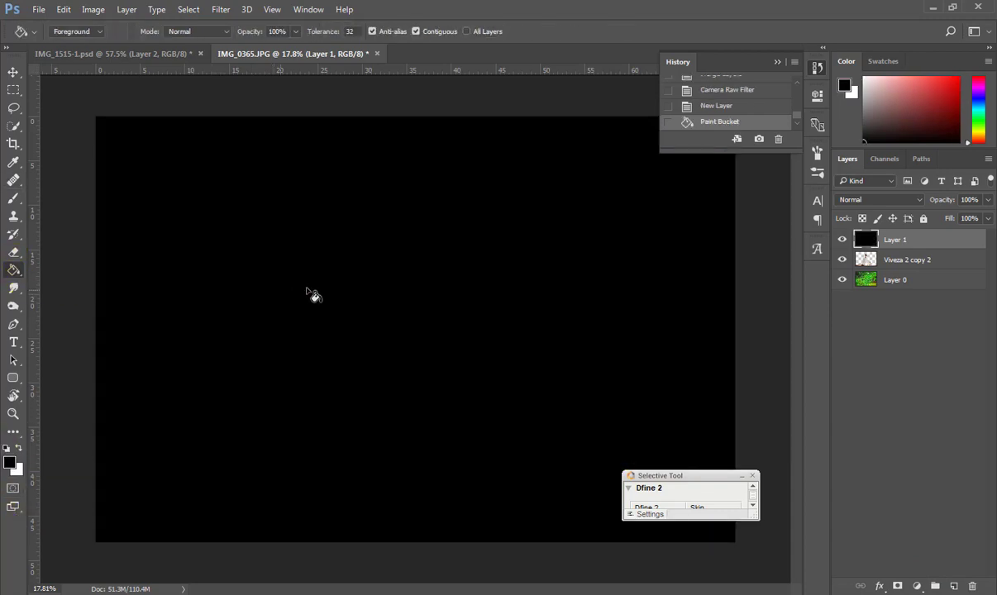
# Render a Lens Flare on the black layer, settling on the 35mm Prime lens.
pyautogui.click(220, 10)
pyautogui.click(442, 323)
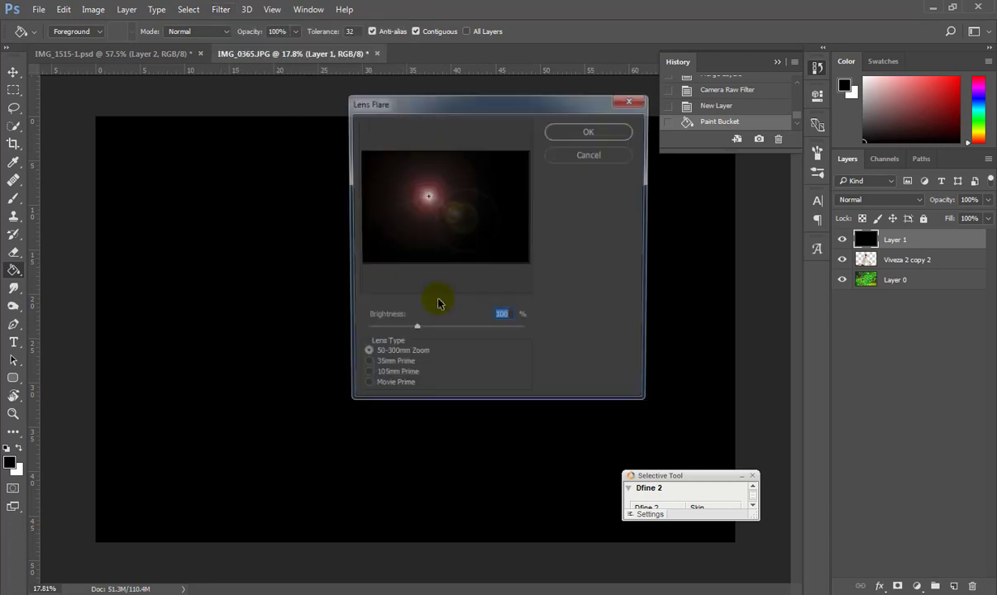
pyautogui.click(372, 378)
pyautogui.click(378, 387)
pyautogui.click(368, 378)
pyautogui.click(369, 356)
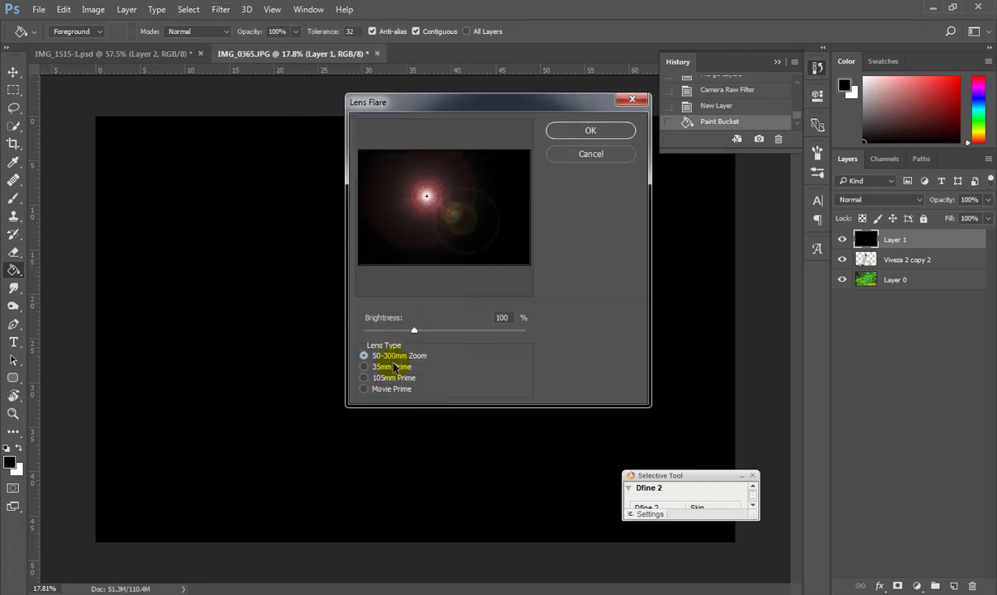
pyautogui.click(382, 367)
pyautogui.click(583, 130)
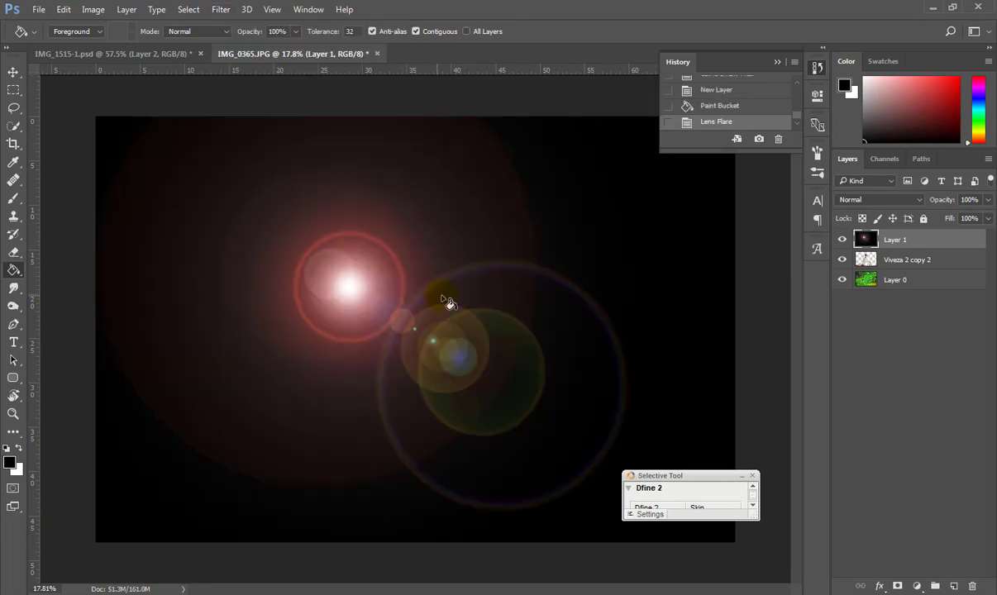
# Turn the flare yellow with Hue/Saturation at Hue +44, Saturation +26.
pyautogui.click(93, 9)
pyautogui.moveTo(112, 45)
pyautogui.click(323, 118)
pyautogui.moveTo(647, 400); pyautogui.dragTo(677, 400)
pyautogui.moveTo(648, 432)
pyautogui.mouseDown()
pyautogui.moveTo(683, 430)
pyautogui.moveTo(665, 431)
pyautogui.mouseUp()
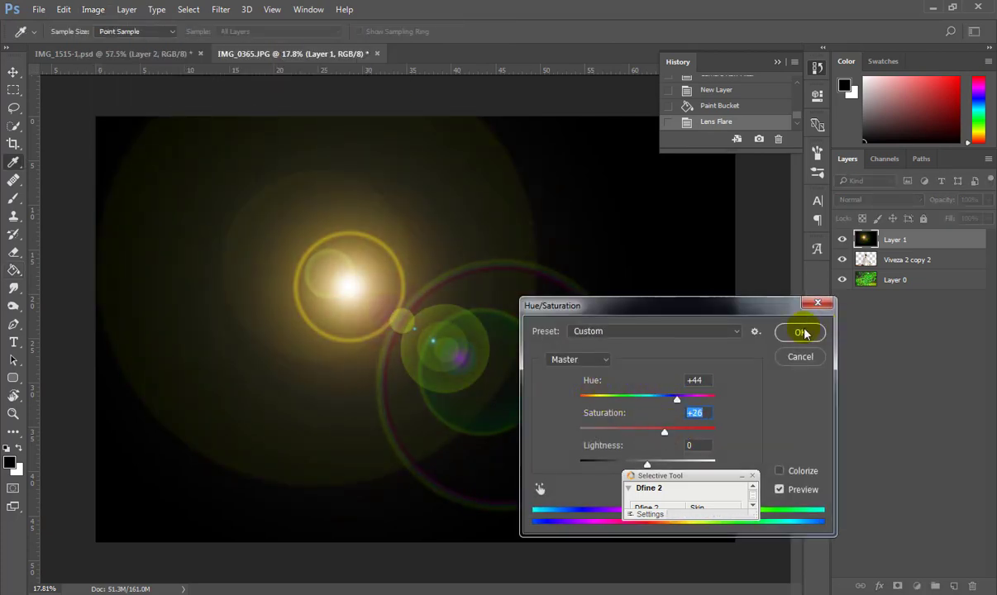
pyautogui.click(802, 332)
# Set the flare layer to Screen, move it toward the man's lower arm, then step back in History.
pyautogui.click(879, 200)
pyautogui.click(868, 285)
pyautogui.press('v')
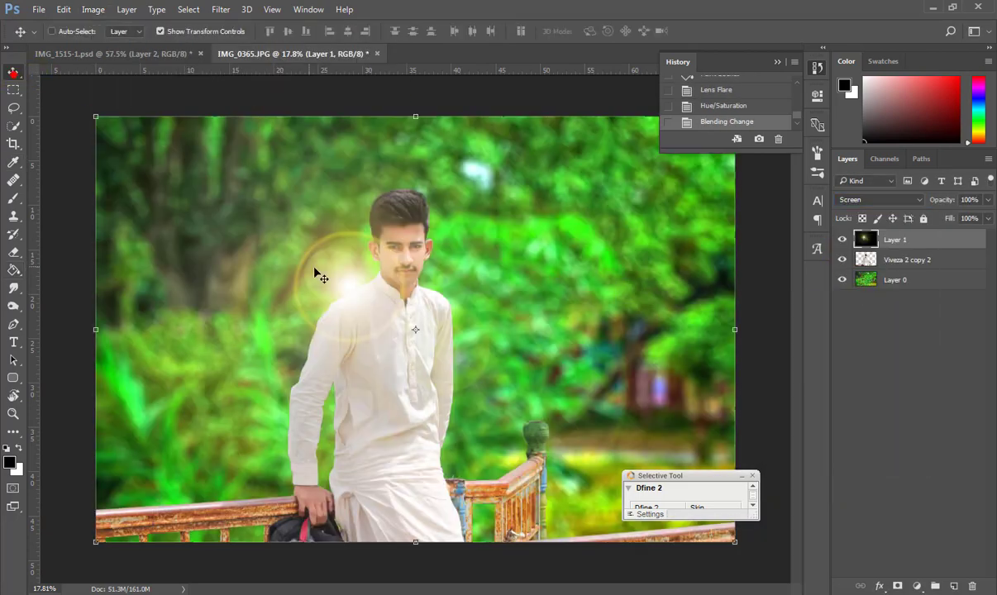
pyautogui.moveTo(348, 285); pyautogui.dragTo(397, 469)
pyautogui.scroll(6, 369, 251)
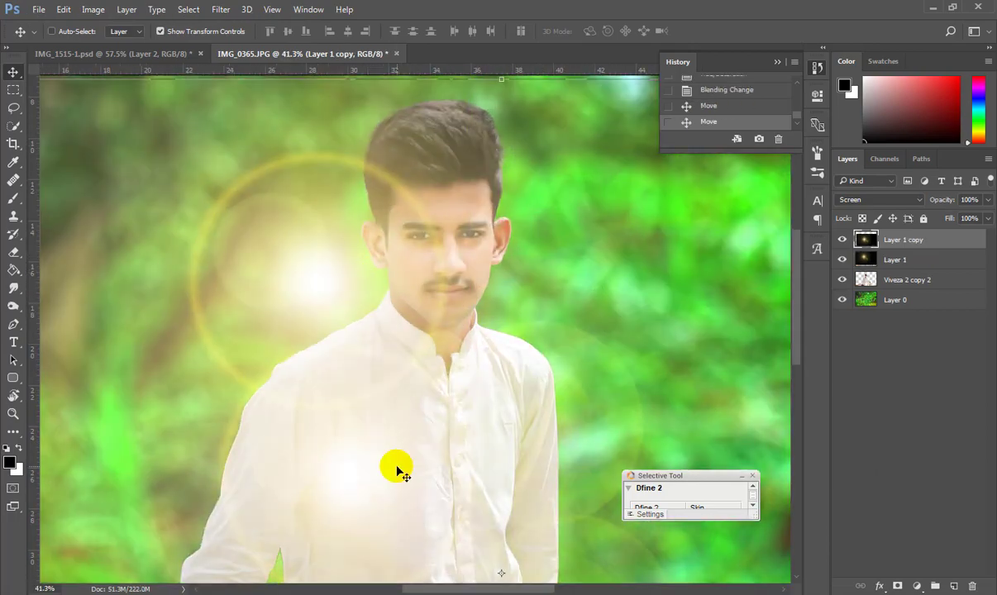
pyautogui.hotkey('ctrl', 'z')
pyautogui.moveTo(343, 278); pyautogui.dragTo(377, 433)
pyautogui.scroll(-10, 372, 376)
pyautogui.moveTo(372, 371); pyautogui.dragTo(341, 443)
pyautogui.scroll(4, 358, 457)
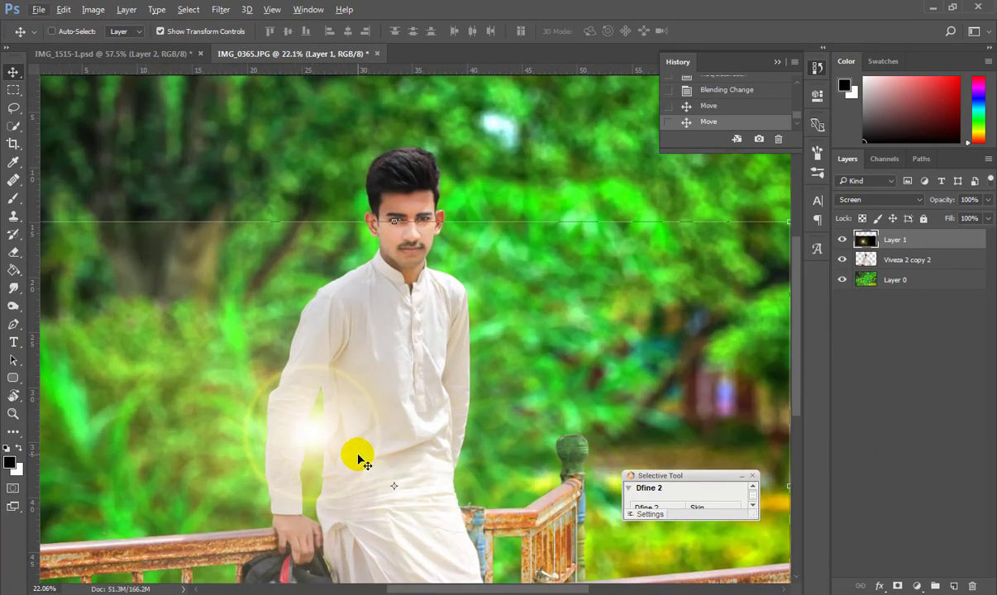
pyautogui.scroll(1, 735, 87)
pyautogui.click(741, 90)
pyautogui.click(741, 82)
# Revert to the black-filled layer and render a 105mm Prime lens flare.
pyautogui.scroll(1, 740, 83)
pyautogui.click(741, 83)
pyautogui.click(244, 9)
pyautogui.moveTo(224, 10)
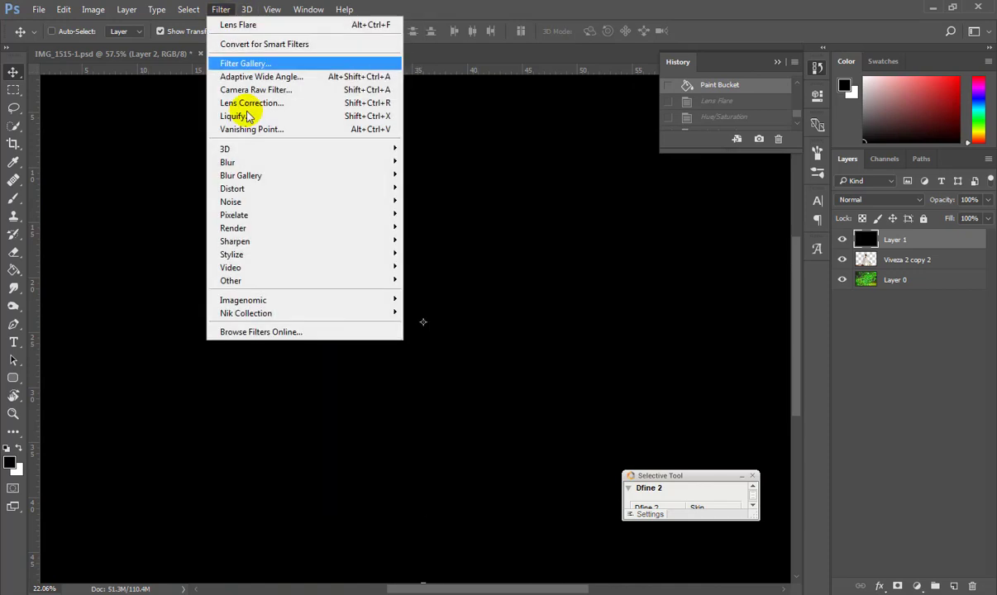
pyautogui.click(430, 308)
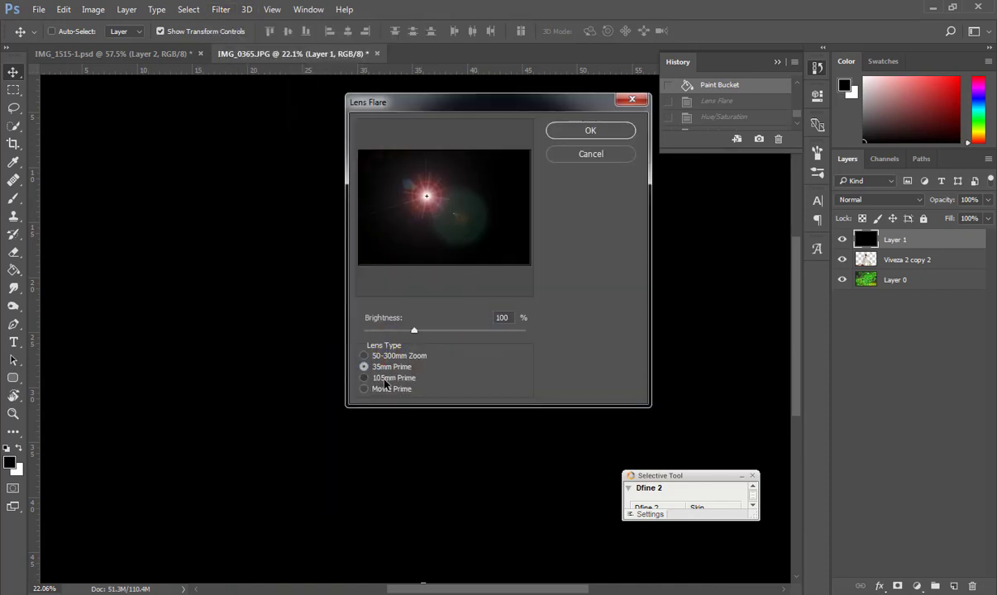
pyautogui.click(385, 387)
pyautogui.click(384, 378)
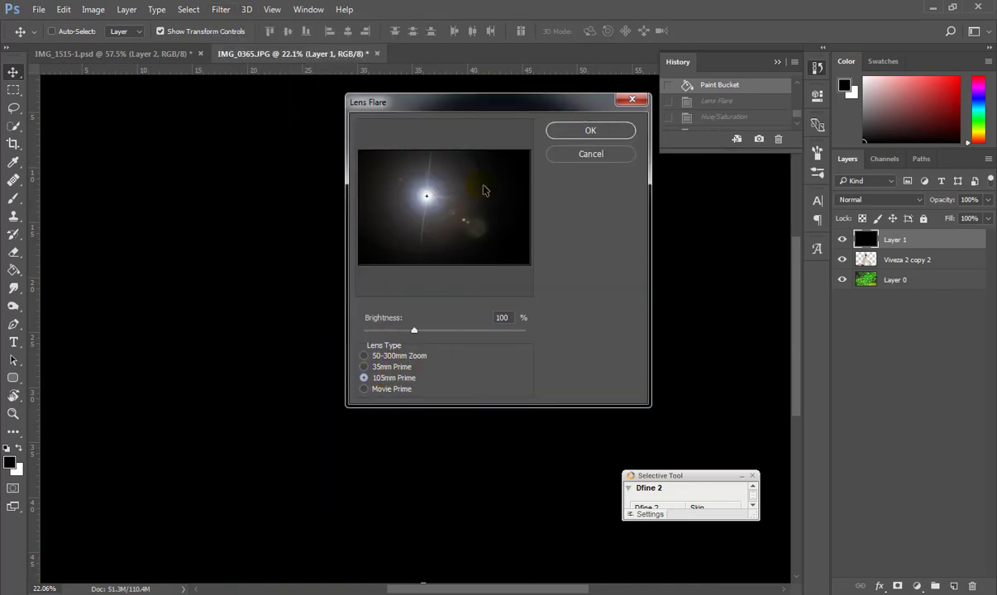
pyautogui.moveTo(427, 195); pyautogui.dragTo(445, 208)
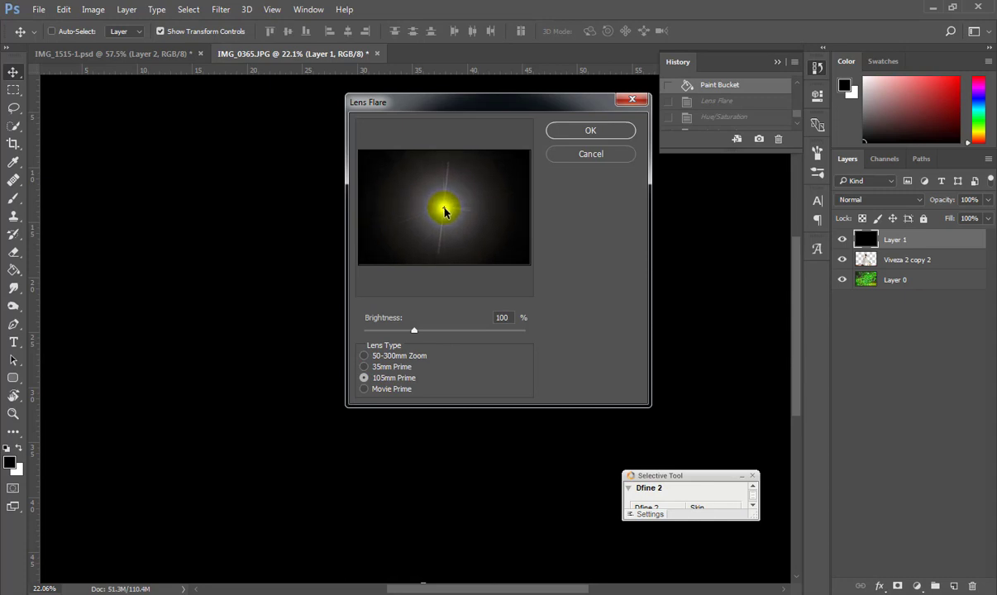
pyautogui.click(590, 130)
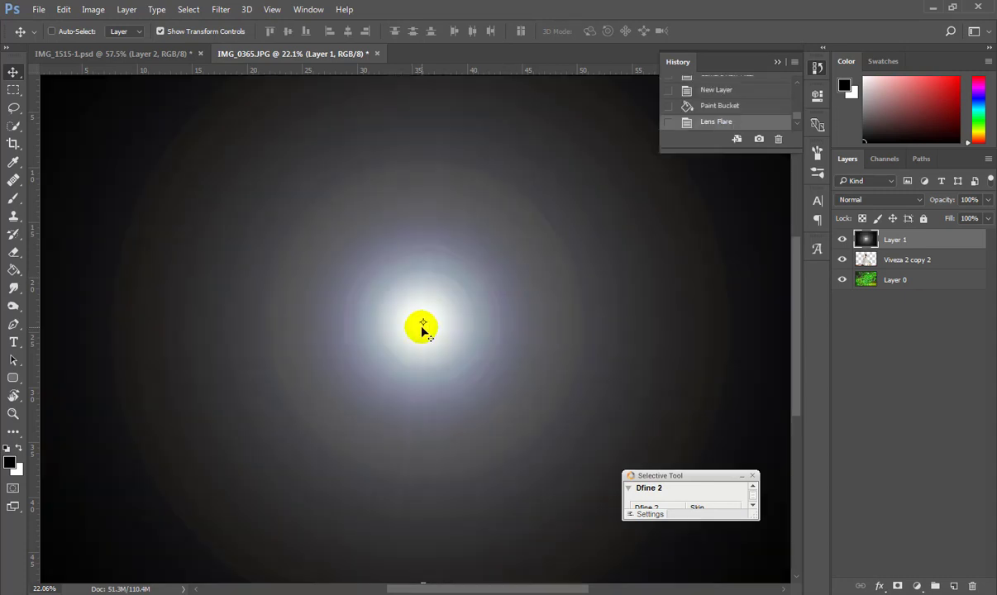
# Shift the flare's hue to about +180 with Hue/Saturation and set the layer to Screen.
pyautogui.click(96, 10)
pyautogui.click(291, 117)
pyautogui.moveTo(647, 398); pyautogui.dragTo(717, 401)
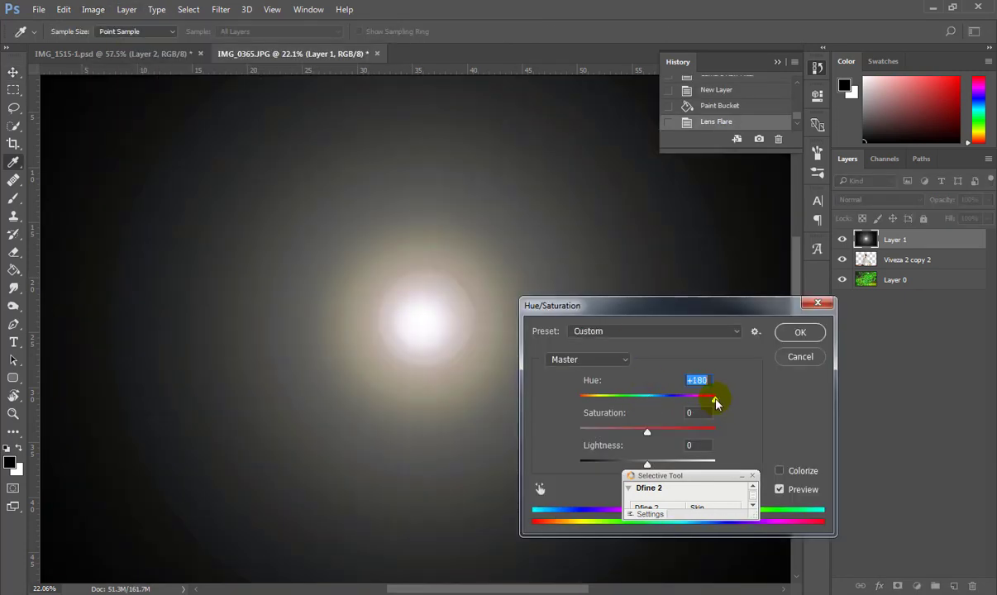
pyautogui.moveTo(648, 431); pyautogui.dragTo(686, 434)
pyautogui.moveTo(715, 400)
pyautogui.mouseDown()
pyautogui.moveTo(701, 403)
pyautogui.moveTo(713, 401)
pyautogui.mouseUp()
pyautogui.click(809, 332)
pyautogui.click(870, 200)
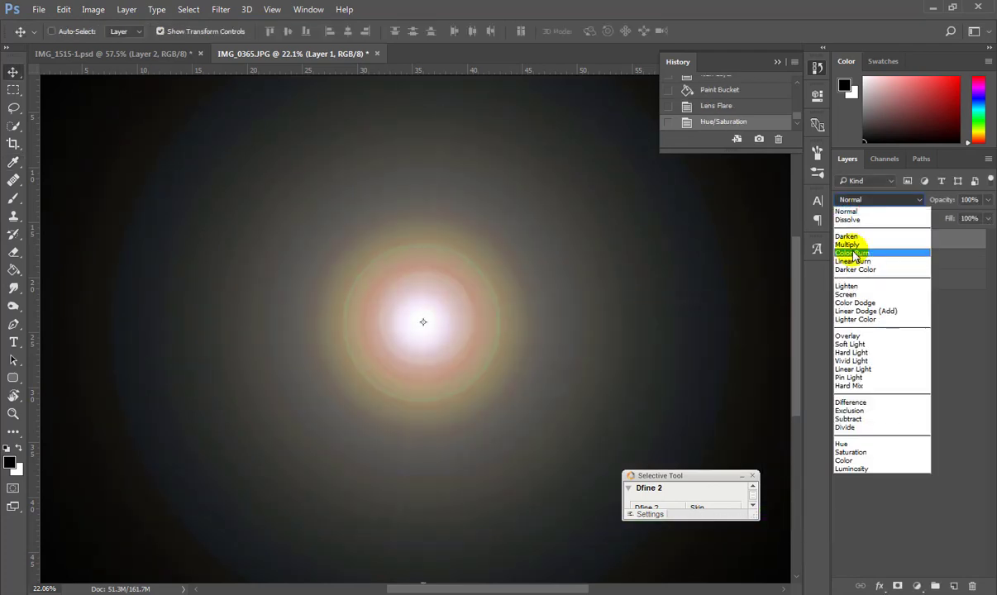
pyautogui.click(854, 294)
# Move the flare down-left and scale it to about 45% beside the shoulder.
pyautogui.moveTo(455, 306); pyautogui.dragTo(336, 422)
pyautogui.scroll(-5, 331, 416)
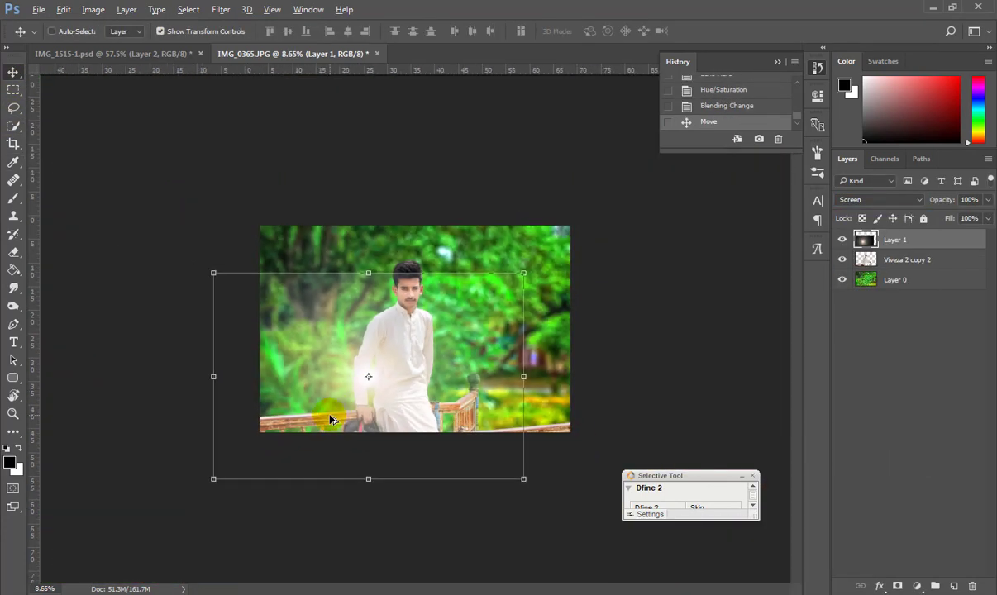
pyautogui.moveTo(524, 477); pyautogui.dragTo(402, 306)
pyautogui.scroll(5, 391, 307)
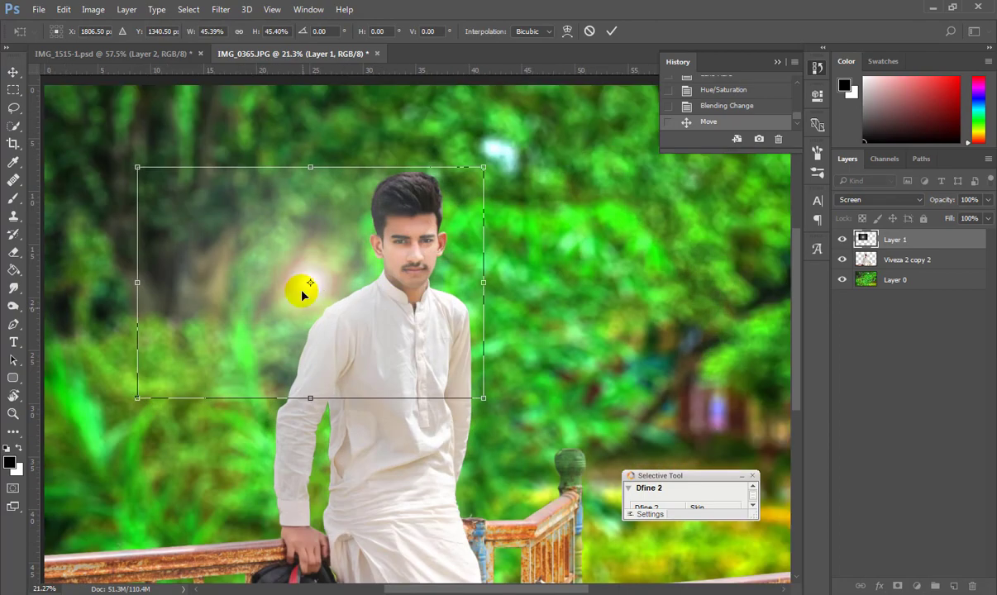
pyautogui.click(13, 72)
pyautogui.click(414, 236)
# Nudge the flare slightly lower with a second Free Transform.
pyautogui.hotkey('ctrl', 't')
pyautogui.moveTo(340, 287); pyautogui.dragTo(339, 310)
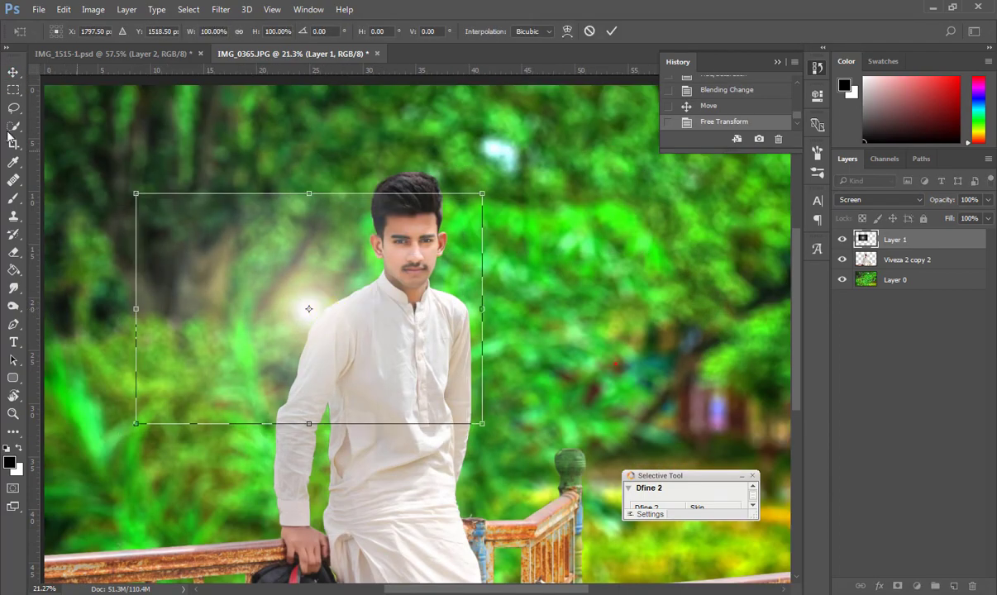
pyautogui.click(14, 72)
pyautogui.click(416, 235)
pyautogui.scroll(5, 372, 256)
pyautogui.scroll(-4, 418, 306)
pyautogui.scroll(3, 378, 307)
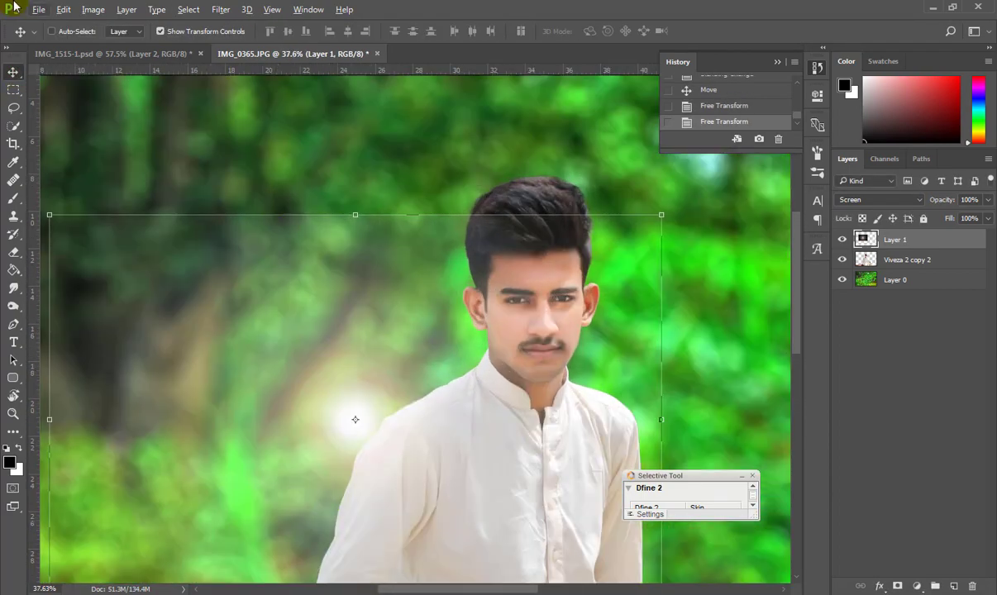
pyautogui.click(93, 9)
pyautogui.click(171, 40)
pyautogui.click(363, 118)
pyautogui.moveTo(647, 432); pyautogui.dragTo(674, 432)
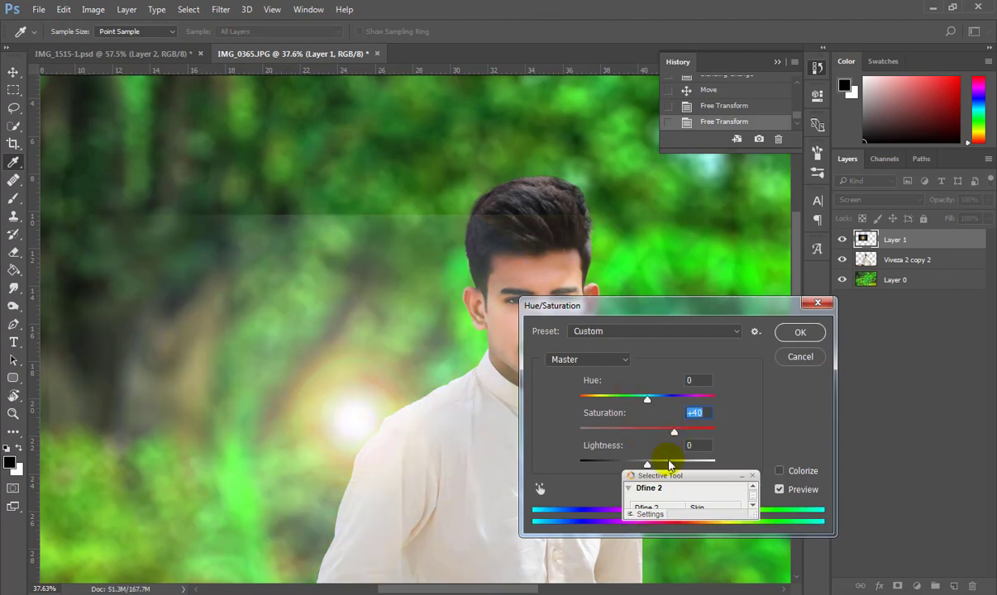
pyautogui.moveTo(654, 467); pyautogui.dragTo(650, 465)
pyautogui.moveTo(647, 399); pyautogui.dragTo(674, 403)
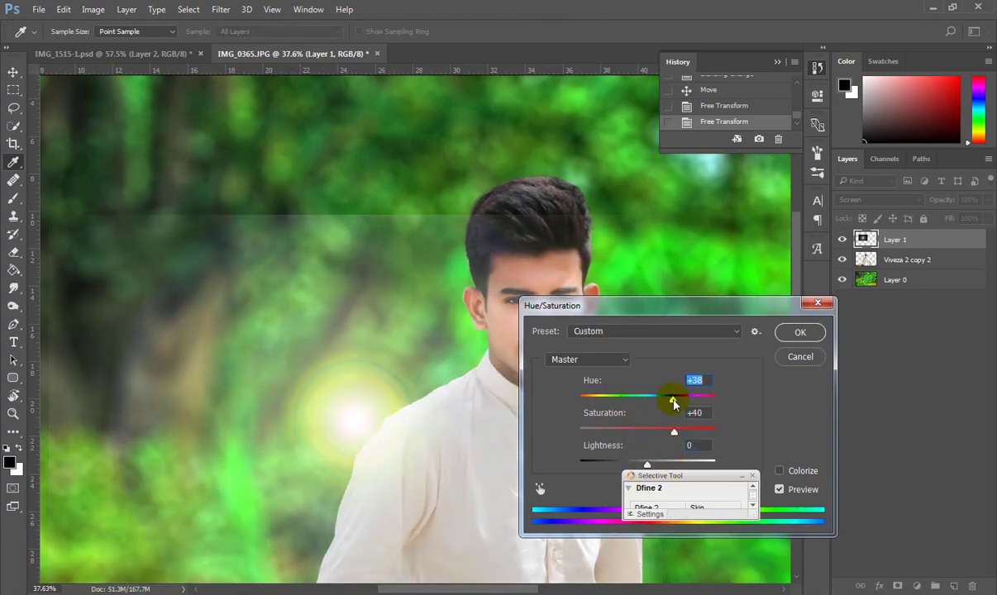
pyautogui.click(803, 337)
pyautogui.scroll(-2, 447, 368)
pyautogui.click(94, 10)
pyautogui.moveTo(204, 48)
pyautogui.click(285, 45)
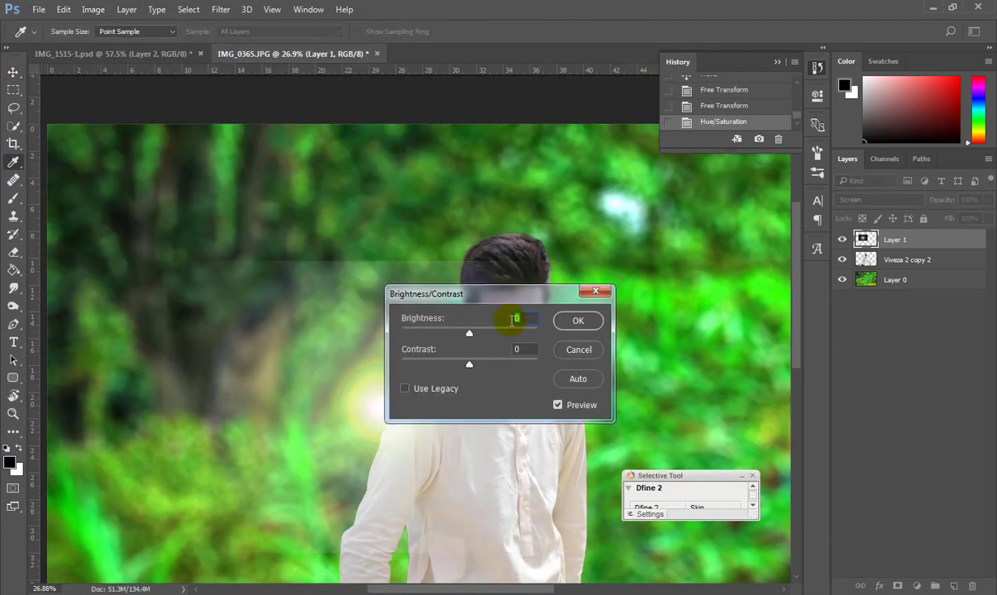
pyautogui.moveTo(469, 334); pyautogui.dragTo(477, 334)
pyautogui.moveTo(469, 364); pyautogui.dragTo(514, 369)
pyautogui.moveTo(524, 296); pyautogui.dragTo(639, 194)
pyautogui.moveTo(654, 263); pyautogui.dragTo(579, 229)
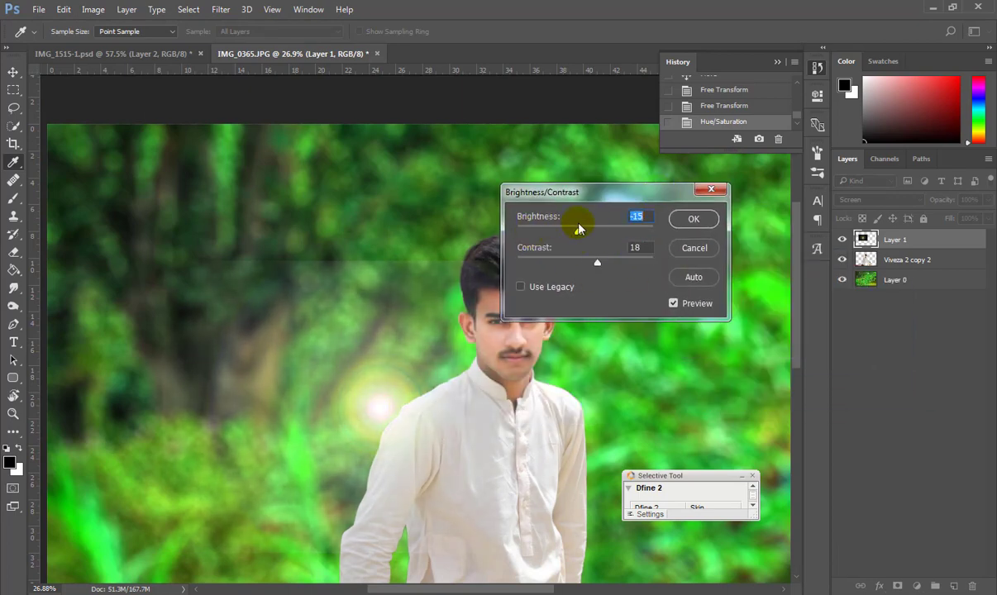
pyautogui.click(705, 224)
pyautogui.moveTo(419, 334); pyautogui.dragTo(479, 325)
pyautogui.moveTo(889, 238); pyautogui.dragTo(889, 267)
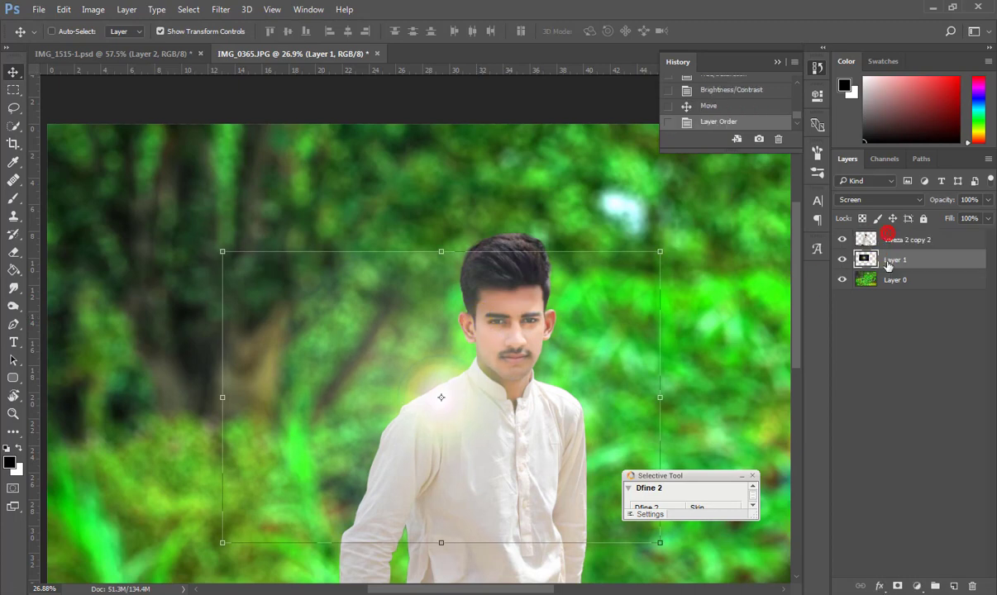
pyautogui.moveTo(463, 369); pyautogui.dragTo(494, 323)
pyautogui.moveTo(253, 496); pyautogui.dragTo(190, 540)
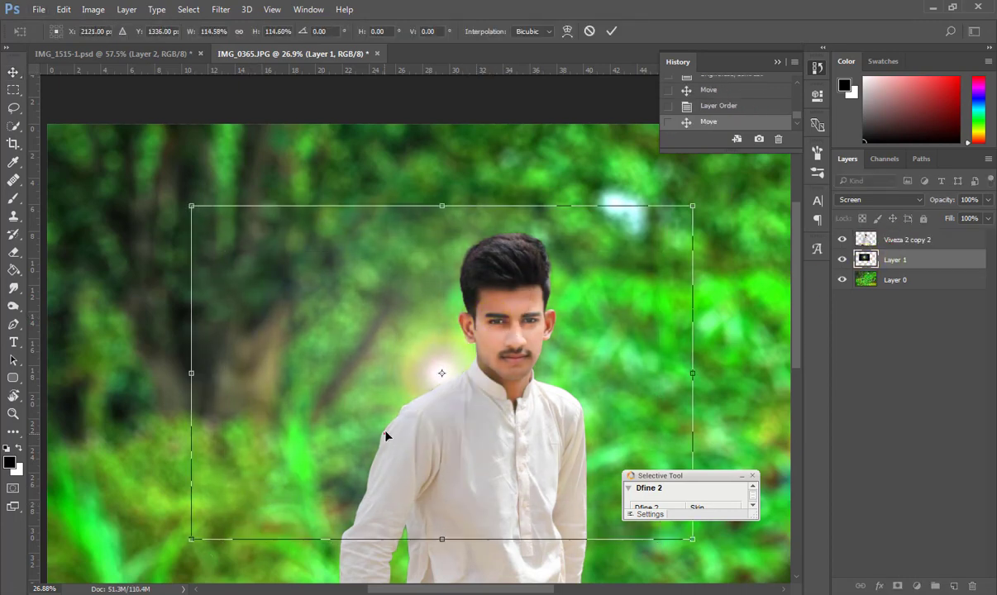
pyautogui.moveTo(371, 433); pyautogui.dragTo(360, 406)
pyautogui.click(12, 71)
pyautogui.click(422, 231)
pyautogui.scroll(-3, 354, 300)
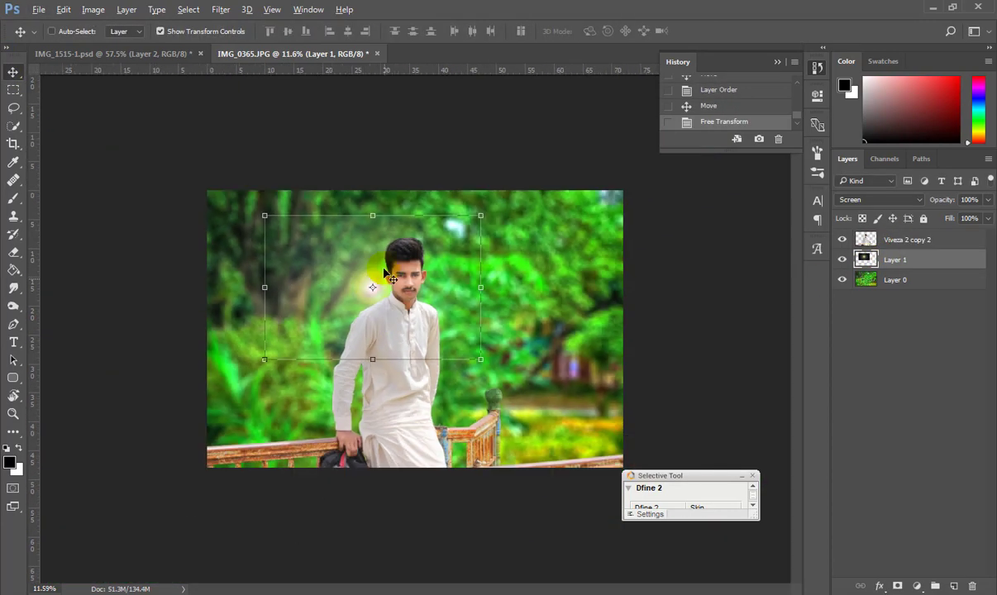
pyautogui.moveTo(364, 277); pyautogui.dragTo(372, 315)
pyautogui.scroll(10, 372, 318)
pyautogui.click(721, 90)
pyautogui.scroll(2, 716, 95)
pyautogui.click(711, 105)
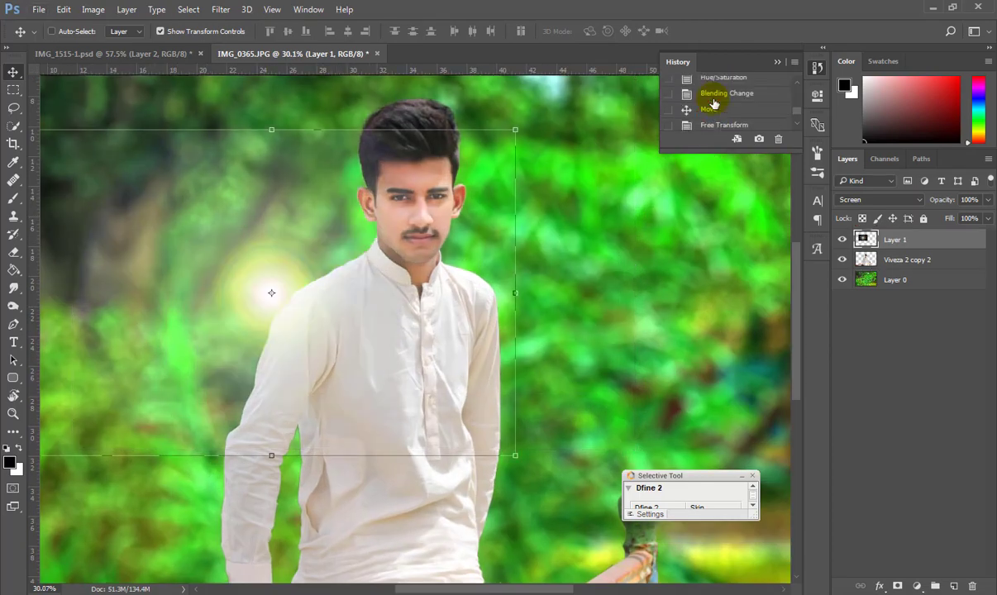
pyautogui.click(716, 83)
pyautogui.scroll(2, 711, 108)
pyautogui.click(714, 107)
pyautogui.click(716, 91)
# Render a 50-300mm Zoom lens flare on Layer 1, centred just left of the image centre.
pyautogui.click(713, 106)
pyautogui.click(221, 10)
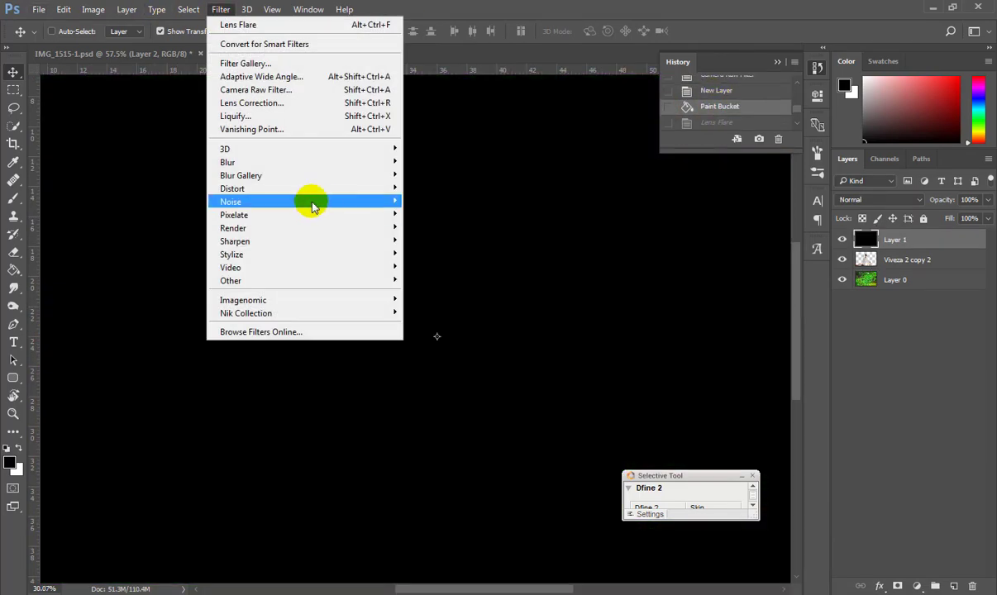
pyautogui.click(328, 229)
pyautogui.click(428, 313)
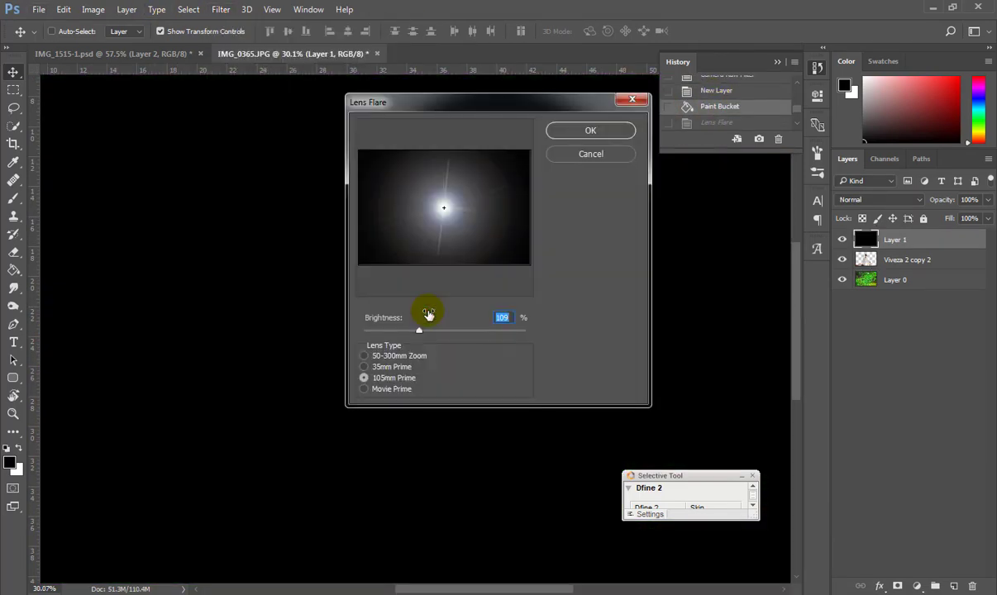
pyautogui.click(385, 356)
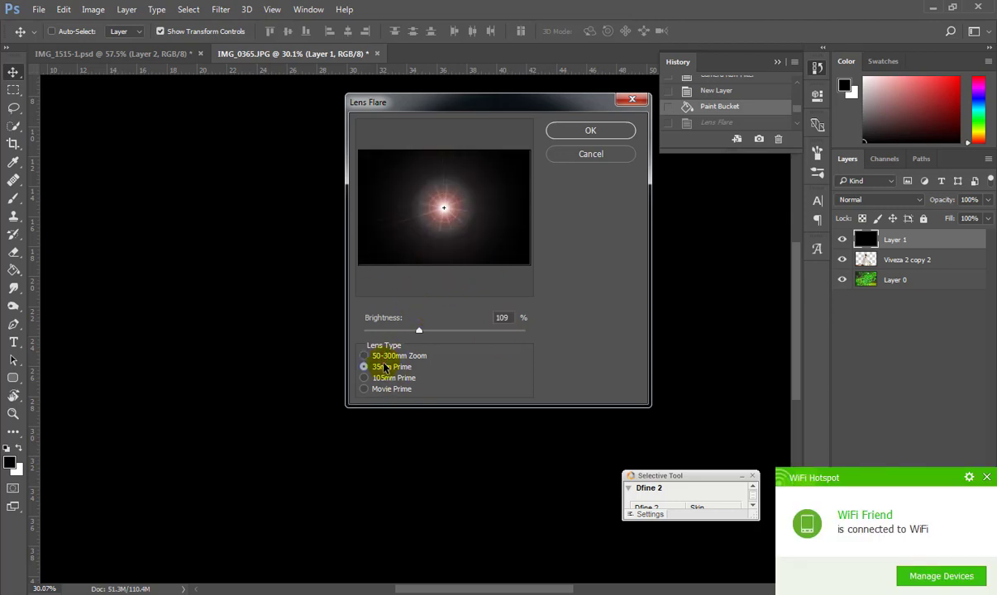
pyautogui.click(376, 393)
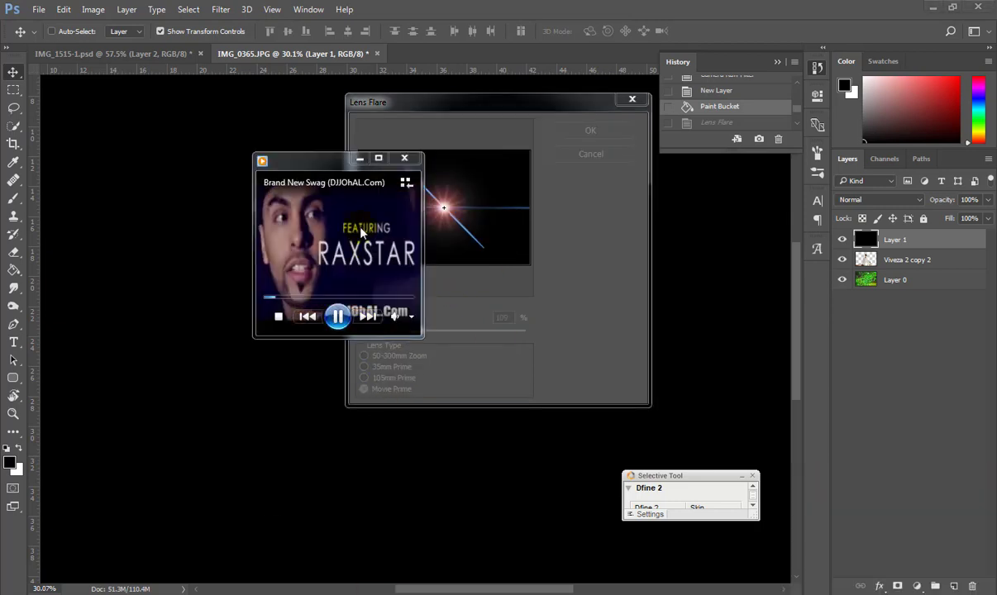
pyautogui.moveTo(395, 195); pyautogui.dragTo(474, 206)
pyautogui.click(364, 378)
pyautogui.moveTo(497, 171)
pyautogui.mouseDown()
pyautogui.moveTo(472, 202)
pyautogui.moveTo(503, 178)
pyautogui.mouseUp()
pyautogui.click(364, 357)
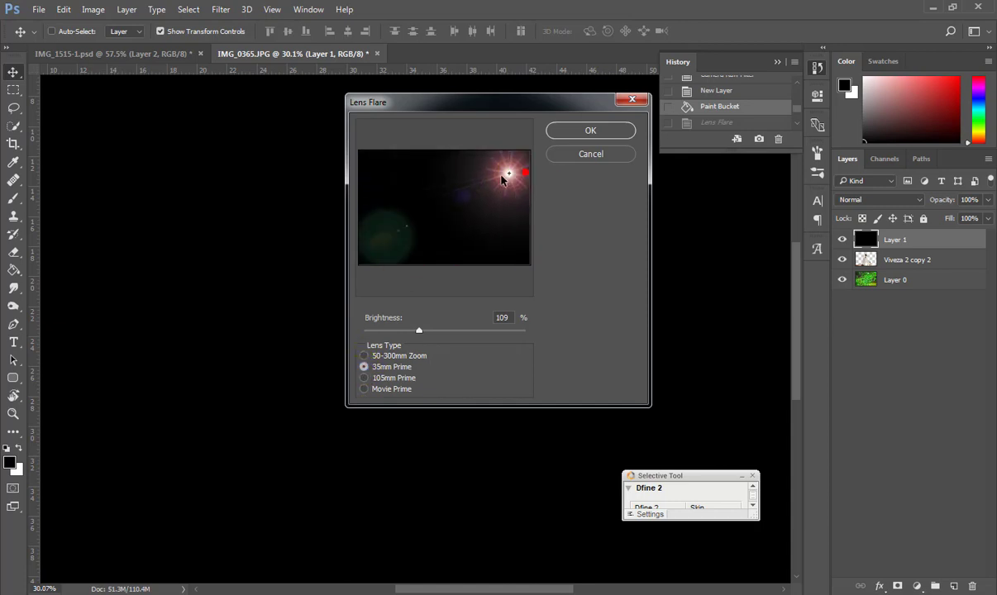
pyautogui.click(364, 355)
pyautogui.moveTo(493, 227); pyautogui.dragTo(431, 210)
pyautogui.click(587, 131)
# Shift the flare's hue to +42 with Hue/Saturation to make it yellow.
pyautogui.click(92, 9)
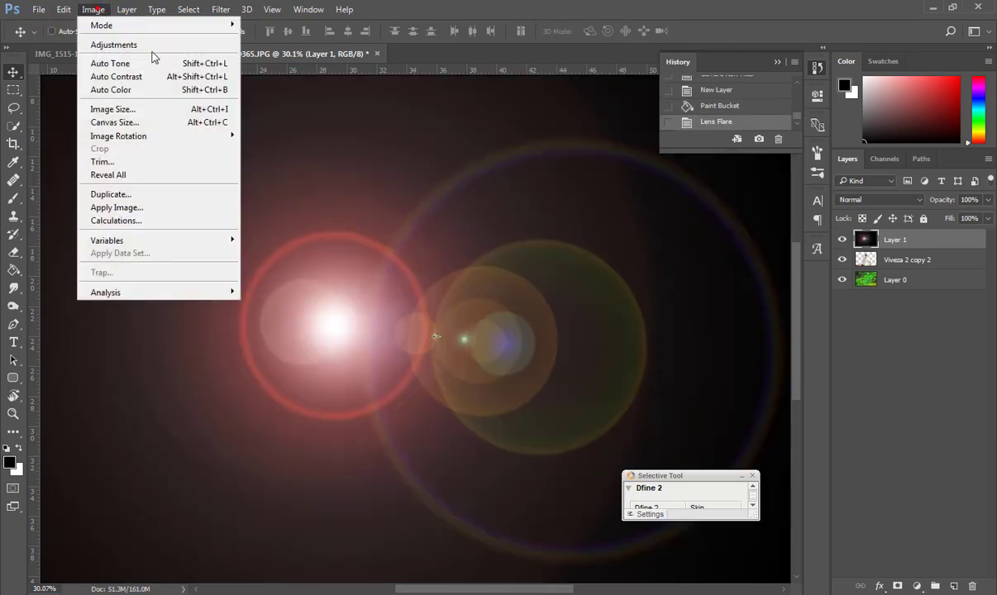
pyautogui.moveTo(114, 45)
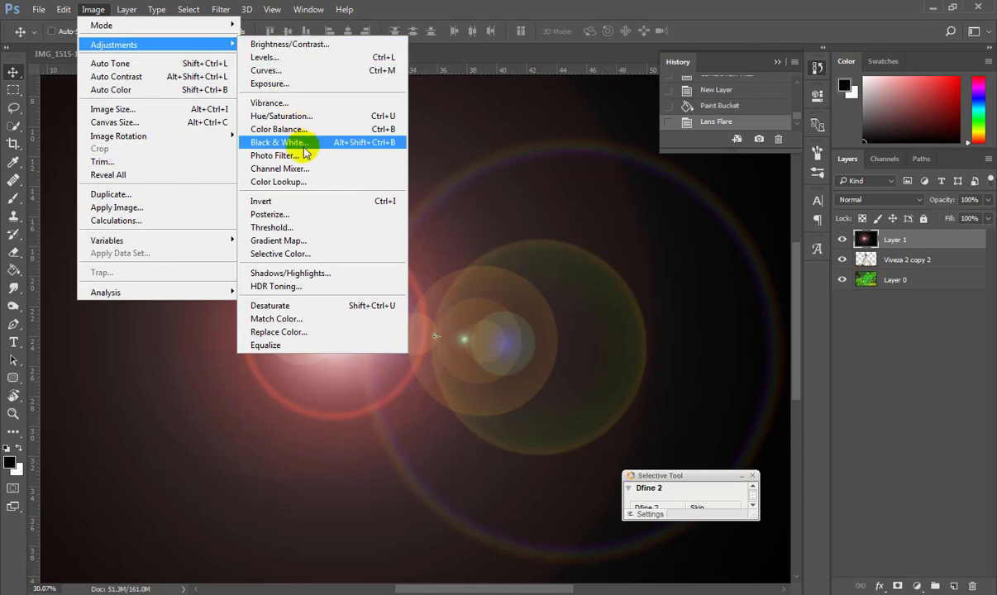
pyautogui.click(281, 116)
pyautogui.moveTo(659, 399); pyautogui.dragTo(676, 405)
pyautogui.click(800, 333)
# Move Layer 1 below Viveza 2 copy 2 and fit the whole image on screen.
pyautogui.moveTo(915, 239); pyautogui.dragTo(910, 269)
pyautogui.scroll(-5, 616, 361)
pyautogui.hotkey('ctrl', '0')
pyautogui.click(898, 196)
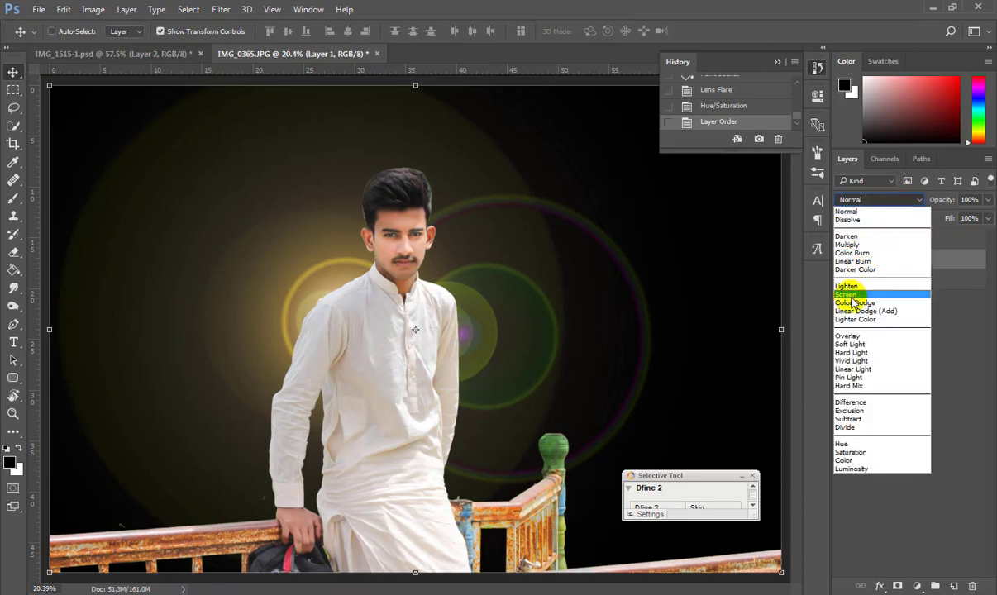
# Set the flare layer to Screen, shift it behind the man, and give it a white layer mask.
pyautogui.click(847, 289)
pyautogui.moveTo(342, 389); pyautogui.dragTo(335, 317)
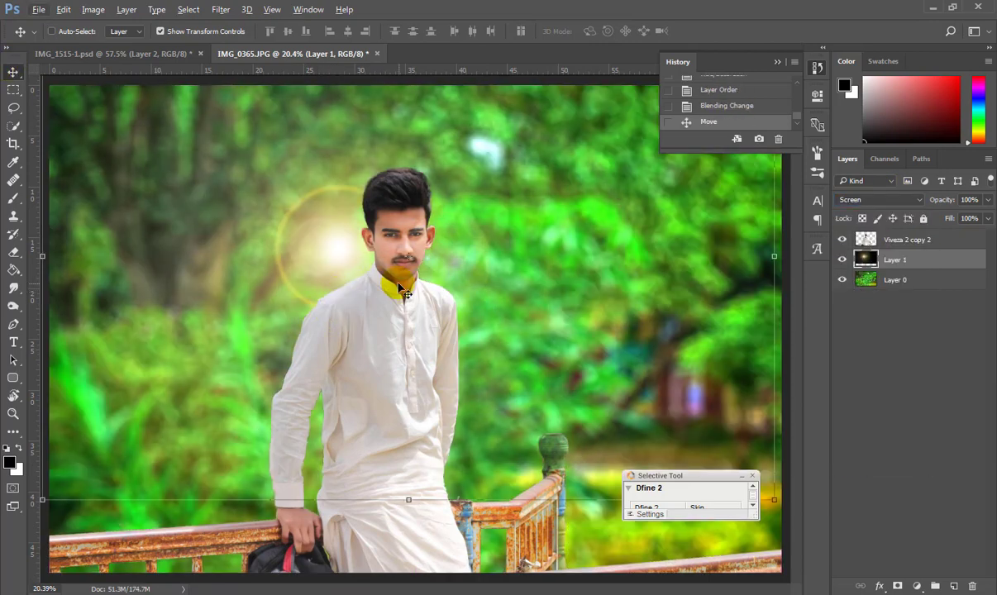
pyautogui.click(900, 586)
pyautogui.press('g')
pyautogui.click(332, 351)
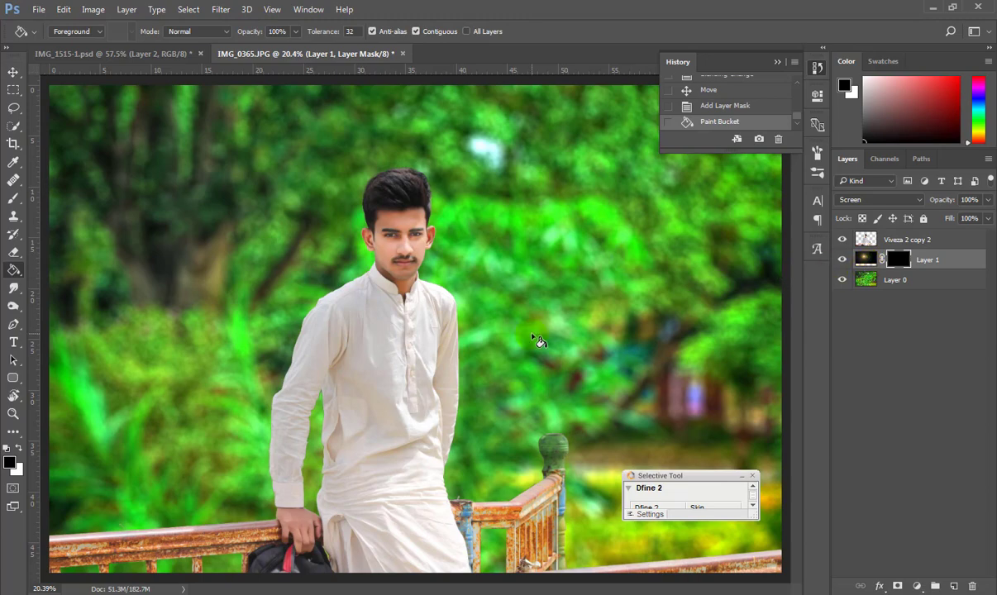
pyautogui.press('\\')
pyautogui.press('\\')
pyautogui.press('x')
pyautogui.click(405, 343)
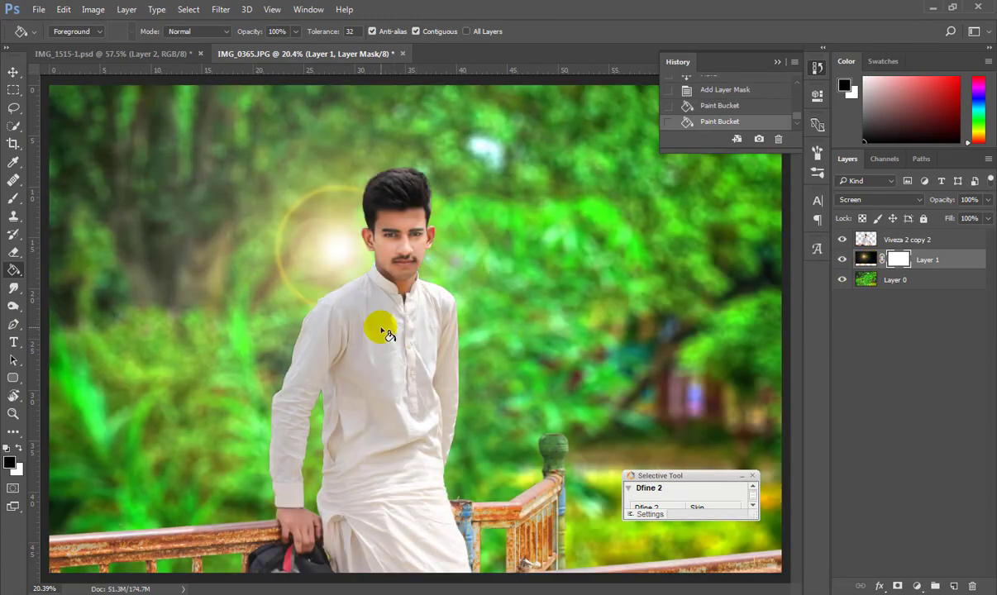
# Paint black on the mask with 250 and 500 px brushes to hide the flare's outer areas and ring.
pyautogui.press('b')
pyautogui.press('x')
pyautogui.moveTo(216, 210)
pyautogui.mouseDown()
pyautogui.moveTo(367, 416)
pyautogui.moveTo(527, 271)
pyautogui.mouseUp()
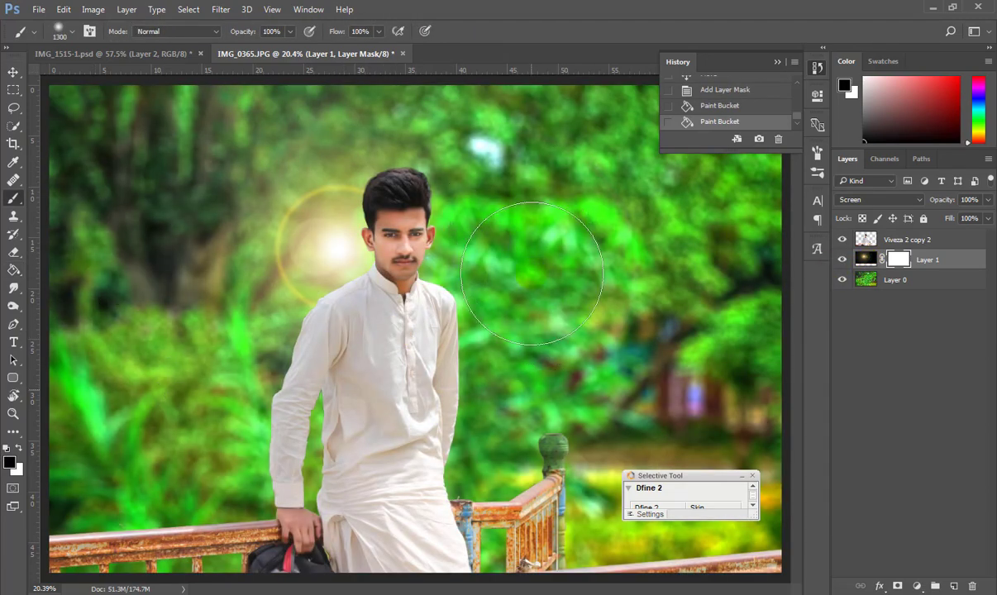
pyautogui.press('[')
pyautogui.press('[')
pyautogui.press('[')
pyautogui.press('[')
pyautogui.press('[')
pyautogui.press('[')
pyautogui.press('[')
pyautogui.press('[')
pyautogui.press('[')
pyautogui.press('[')
pyautogui.press('[')
pyautogui.moveTo(357, 182)
pyautogui.mouseDown()
pyautogui.moveTo(272, 203)
pyautogui.moveTo(257, 193)
pyautogui.moveTo(240, 289)
pyautogui.moveTo(243, 124)
pyautogui.mouseUp()
pyautogui.press(']')
pyautogui.press(']')
pyautogui.press(']')
pyautogui.moveTo(480, 83)
pyautogui.mouseDown()
pyautogui.moveTo(734, 84)
pyautogui.moveTo(689, 80)
pyautogui.mouseUp()
# Reposition the flare layer so the glow sits beside the subject's head.
pyautogui.press('v')
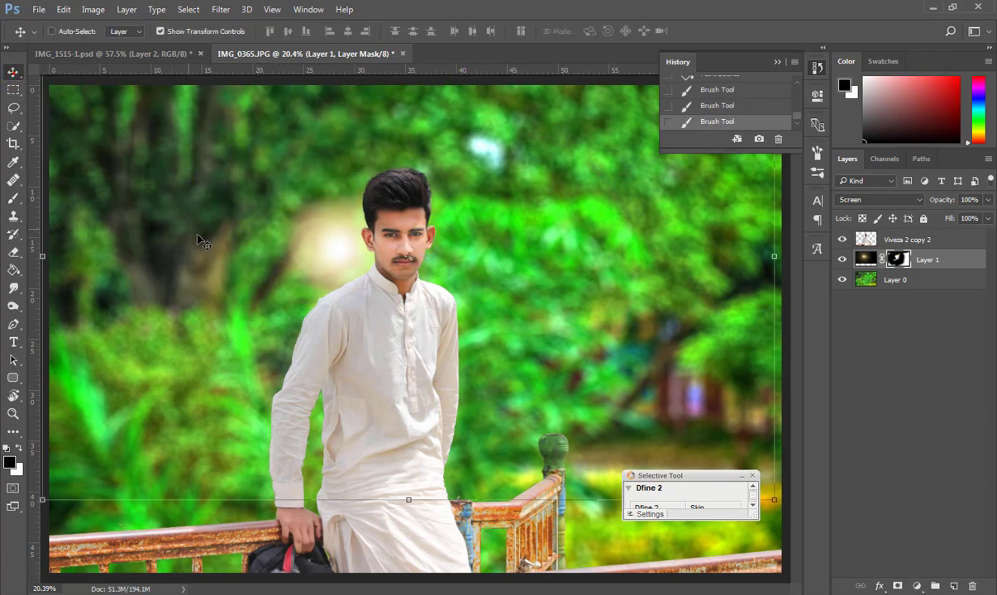
pyautogui.scroll(-5, 287, 306)
pyautogui.moveTo(372, 295)
pyautogui.mouseDown()
pyautogui.moveTo(376, 332)
pyautogui.moveTo(337, 370)
pyautogui.mouseUp()
pyautogui.scroll(5, 326, 350)
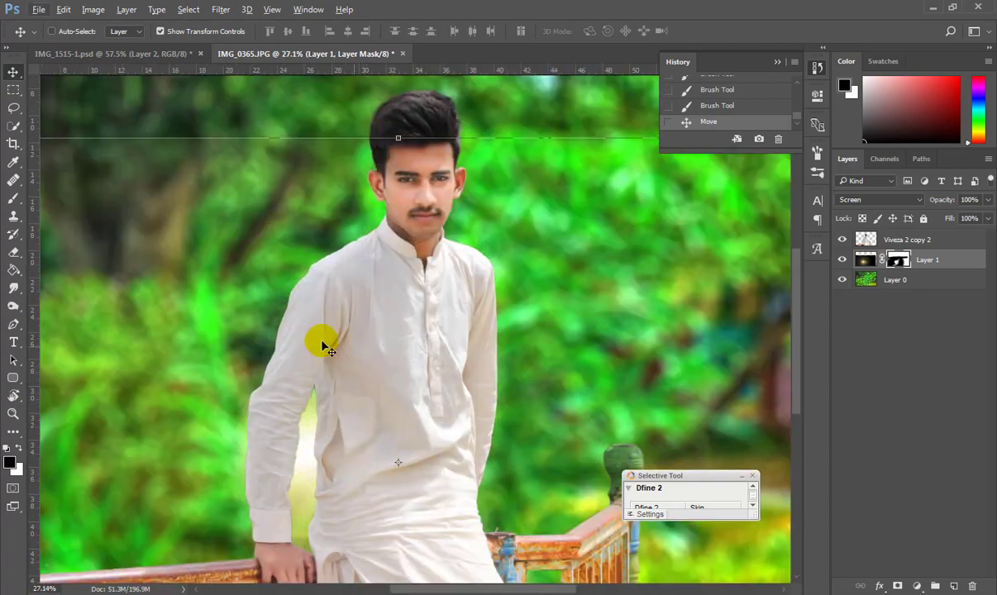
pyautogui.moveTo(382, 428); pyautogui.dragTo(392, 198)
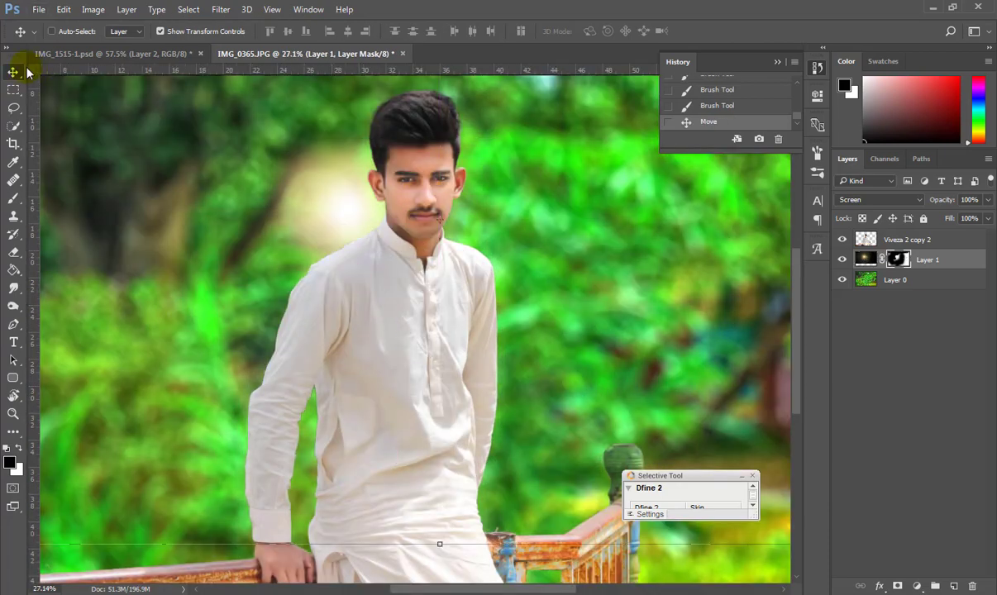
pyautogui.scroll(-2, 411, 395)
pyautogui.scroll(-1, 411, 395)
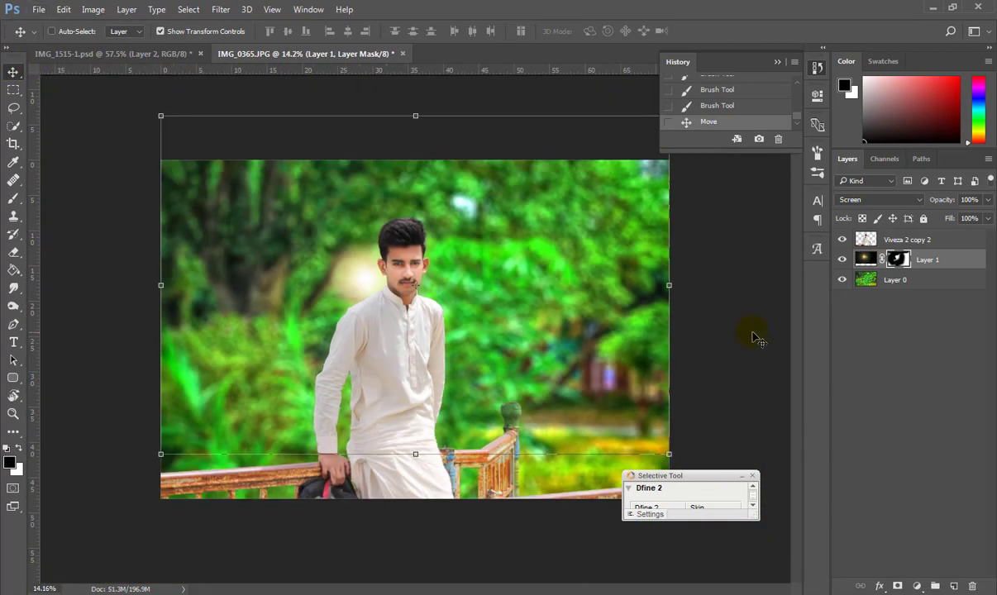
# On a new layer, paint a large soft bright-yellow glow at the upper right.
pyautogui.press('b')
pyautogui.click(953, 586)
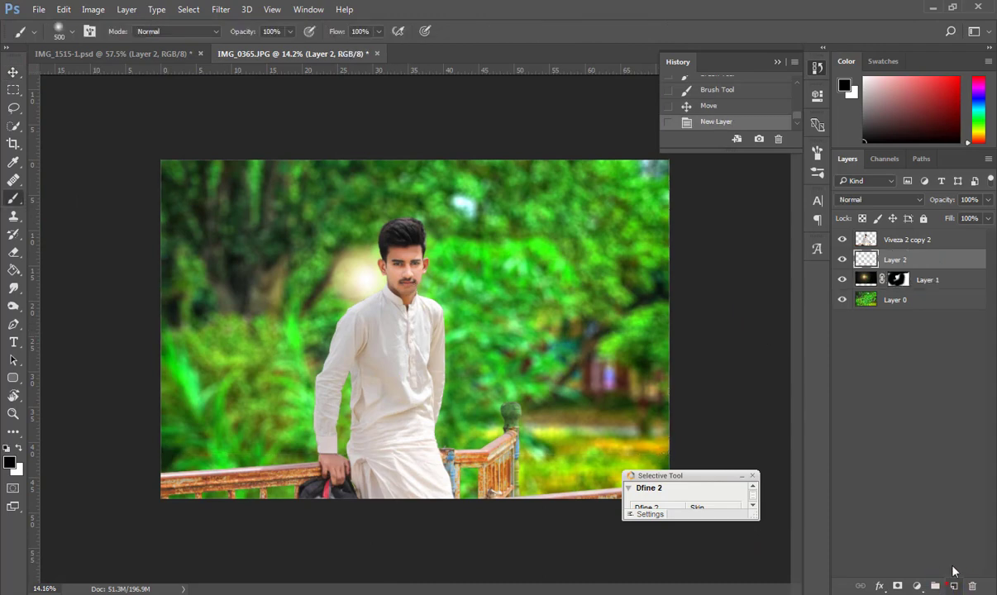
pyautogui.click(9, 462)
pyautogui.click(499, 339)
pyautogui.click(474, 191)
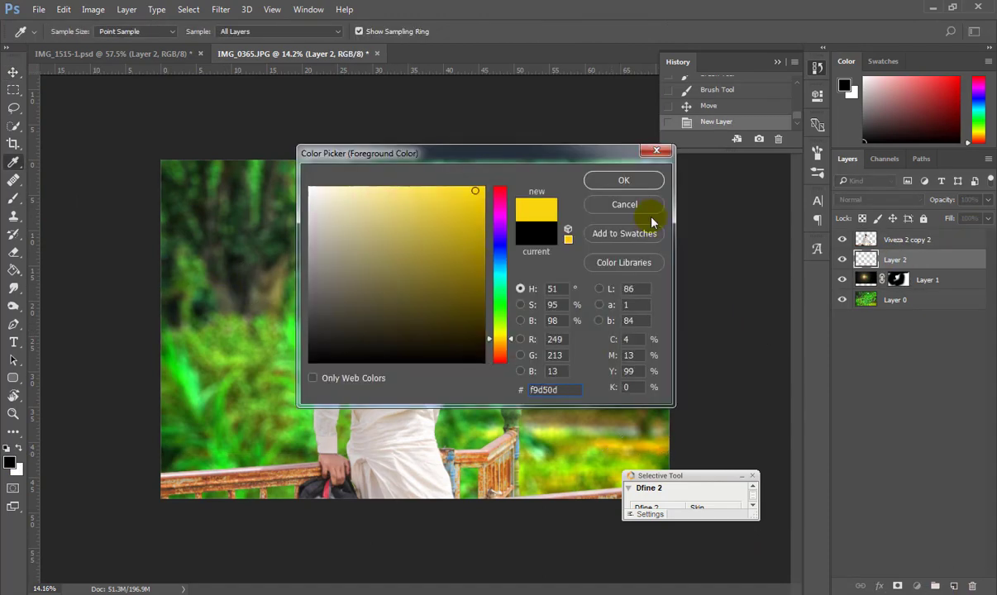
pyautogui.click(624, 181)
pyautogui.press(']')
pyautogui.press(']')
pyautogui.press(']')
pyautogui.press(']')
pyautogui.press(']')
pyautogui.press(']')
pyautogui.press(']')
pyautogui.press(']')
pyautogui.press(']')
pyautogui.press(']')
pyautogui.press(']')
pyautogui.press(']')
pyautogui.press(']')
pyautogui.press(']')
pyautogui.press(']')
pyautogui.press(']')
pyautogui.press(']')
pyautogui.press(']')
pyautogui.press(']')
pyautogui.press(']')
pyautogui.press(']')
pyautogui.click(583, 222)
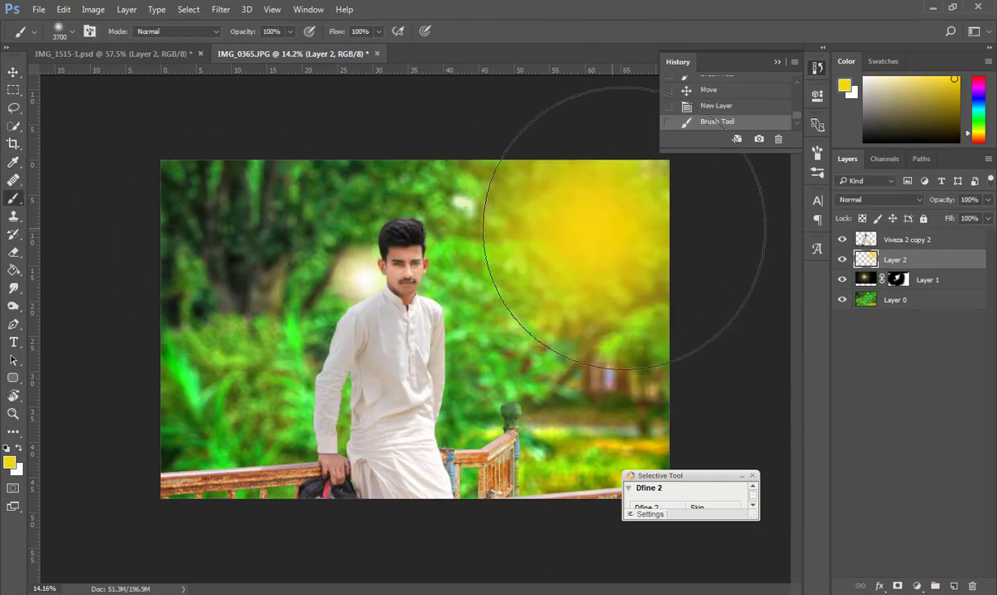
# Blend the yellow layer with Screen and tone it down with Levels output 102 to 184.
pyautogui.click(876, 200)
pyautogui.click(868, 243)
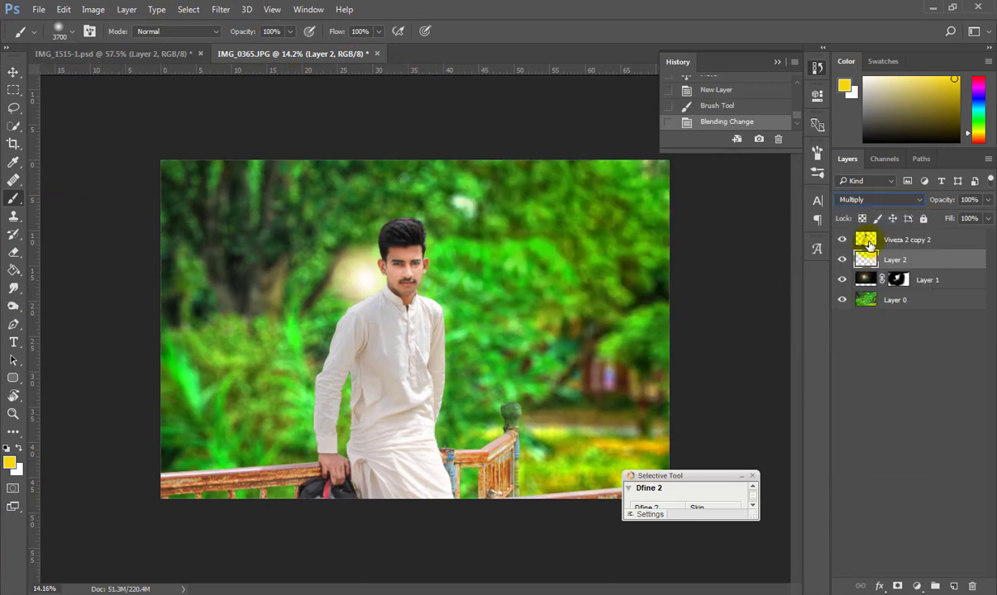
pyautogui.scroll(-5, 869, 201)
pyautogui.click(92, 11)
pyautogui.moveTo(115, 44)
pyautogui.click(343, 59)
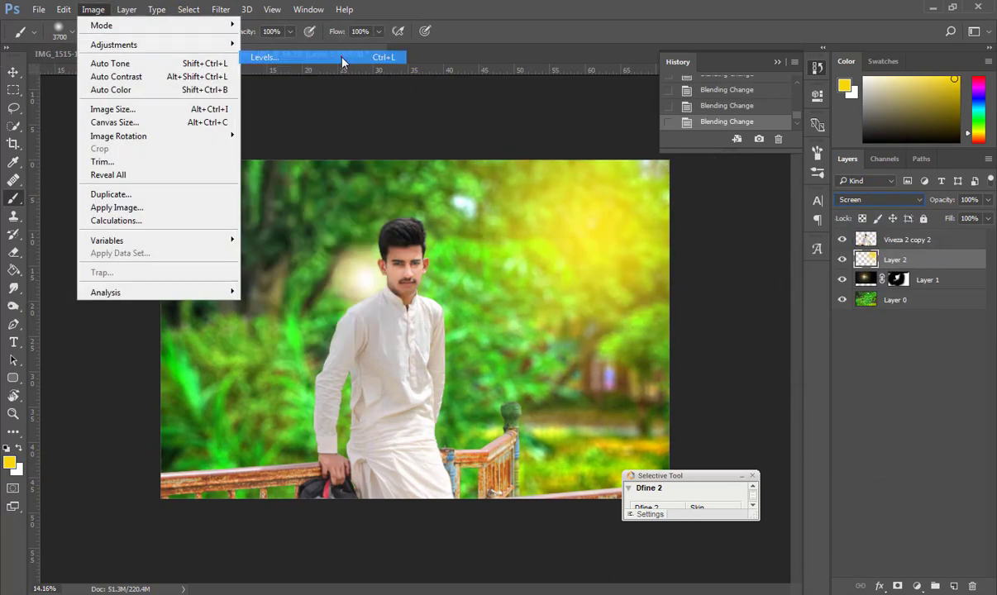
pyautogui.moveTo(202, 419)
pyautogui.mouseDown()
pyautogui.moveTo(273, 422)
pyautogui.moveTo(201, 418)
pyautogui.mouseUp()
pyautogui.moveTo(376, 417); pyautogui.dragTo(329, 416)
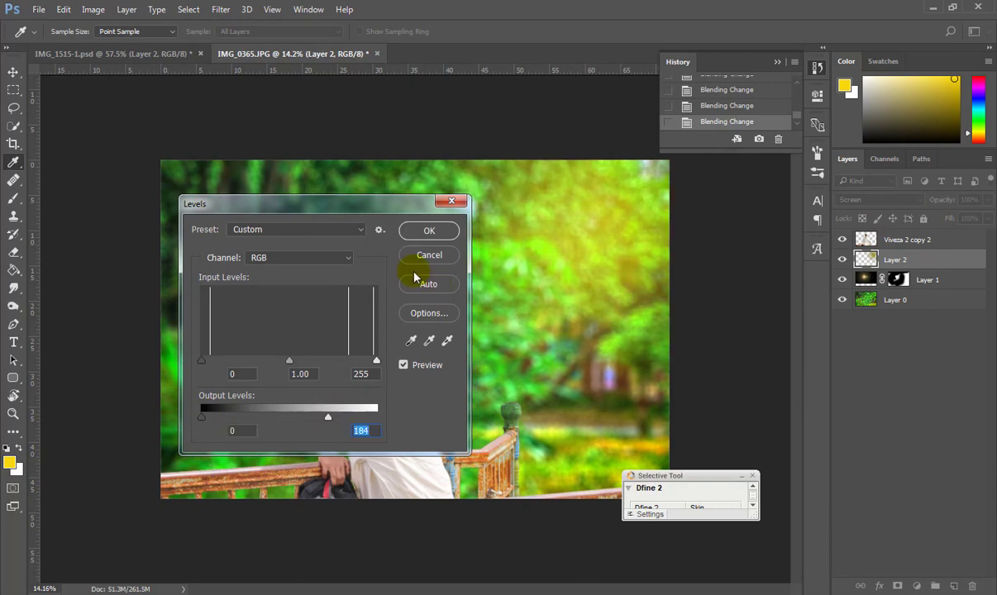
pyautogui.click(440, 227)
pyautogui.scroll(4, 486, 271)
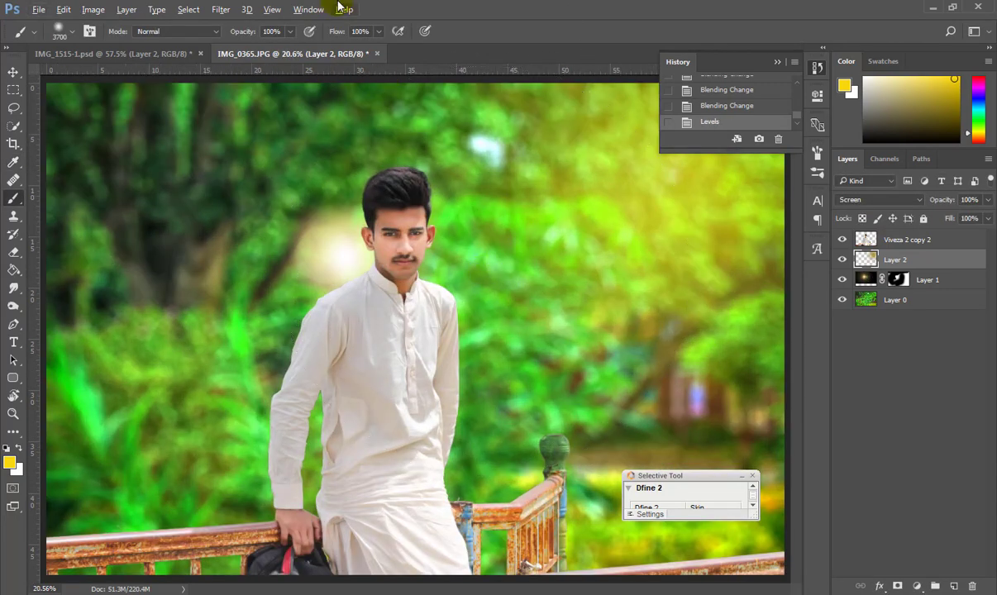
# Start a text entry at the photo's left side.
pyautogui.press('v')
pyautogui.scroll(-5, 322, 312)
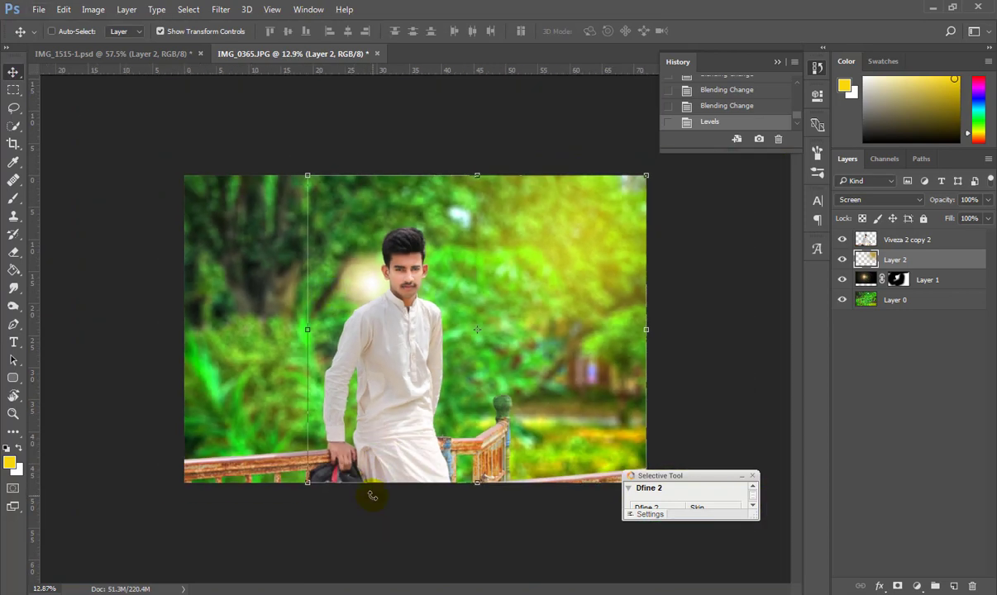
pyautogui.press('t')
pyautogui.click(262, 367)
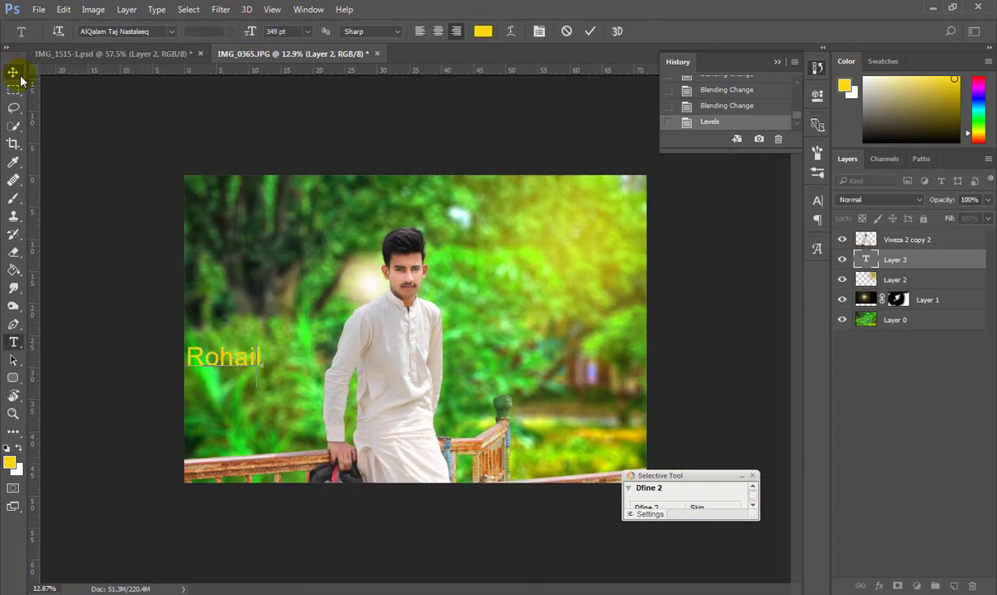
# Discard the unfinished label and add a new layer filled with black.
pyautogui.press('Escape')
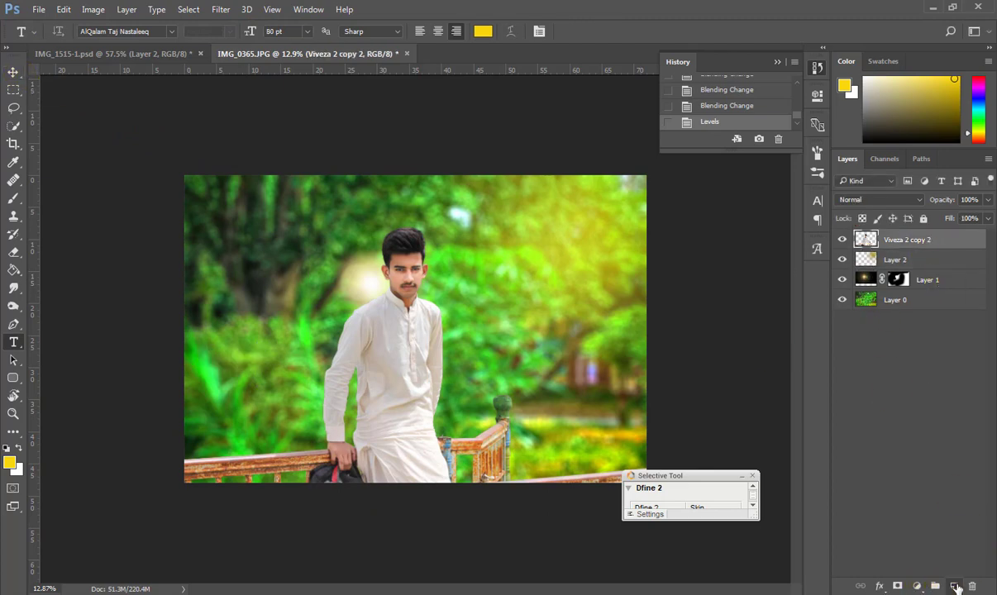
pyautogui.click(955, 586)
pyautogui.press('g')
pyautogui.press('d')
pyautogui.press('x')
pyautogui.click(252, 306)
pyautogui.press('x')
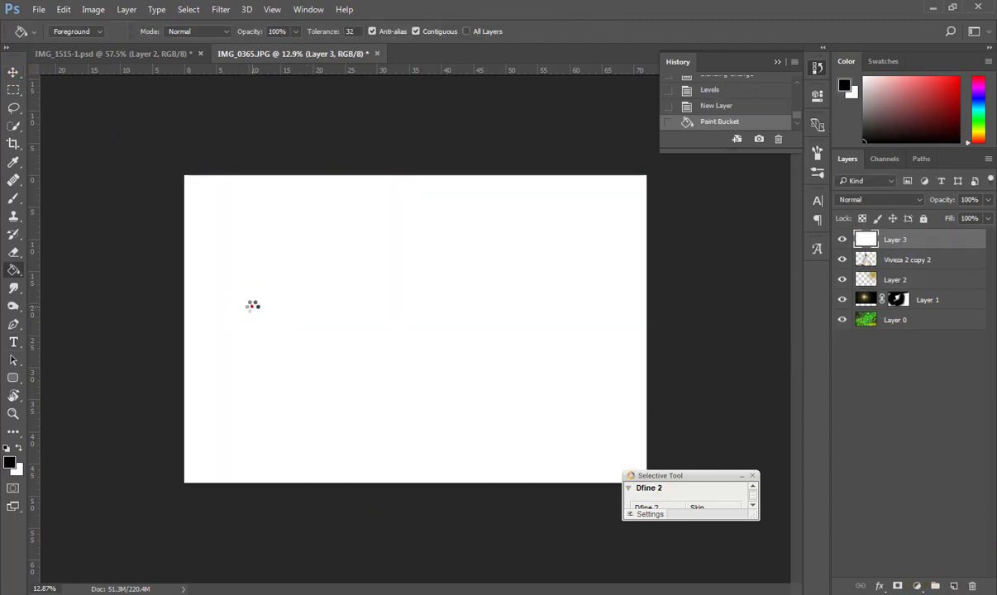
pyautogui.click(252, 306)
pyautogui.press('b')
# Trial a Picture Frame render with margin 8 and a smaller size, then undo it.
pyautogui.click(225, 9)
pyautogui.moveTo(338, 226)
pyautogui.click(460, 238)
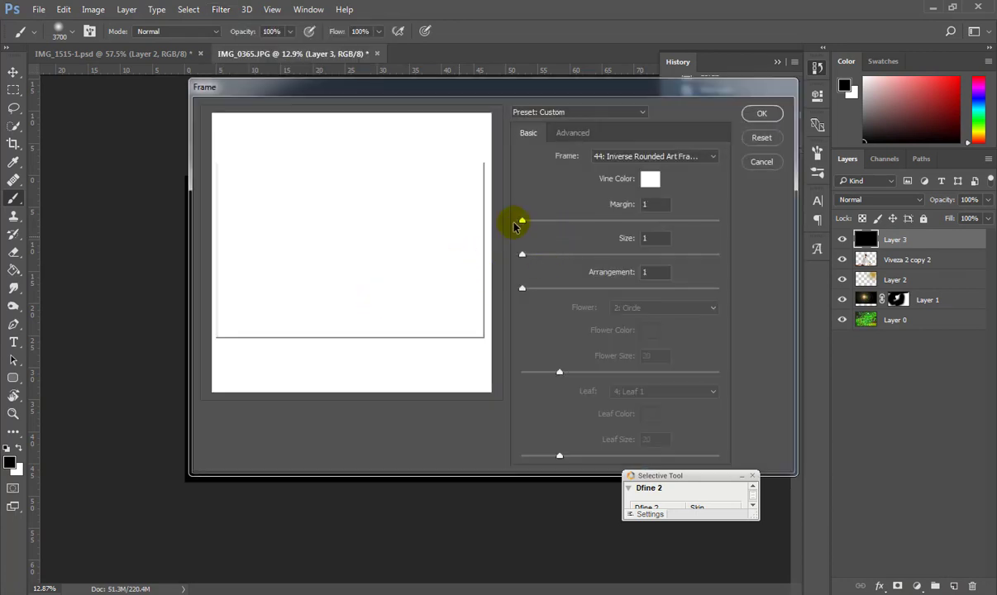
pyautogui.moveTo(516, 221); pyautogui.dragTo(536, 221)
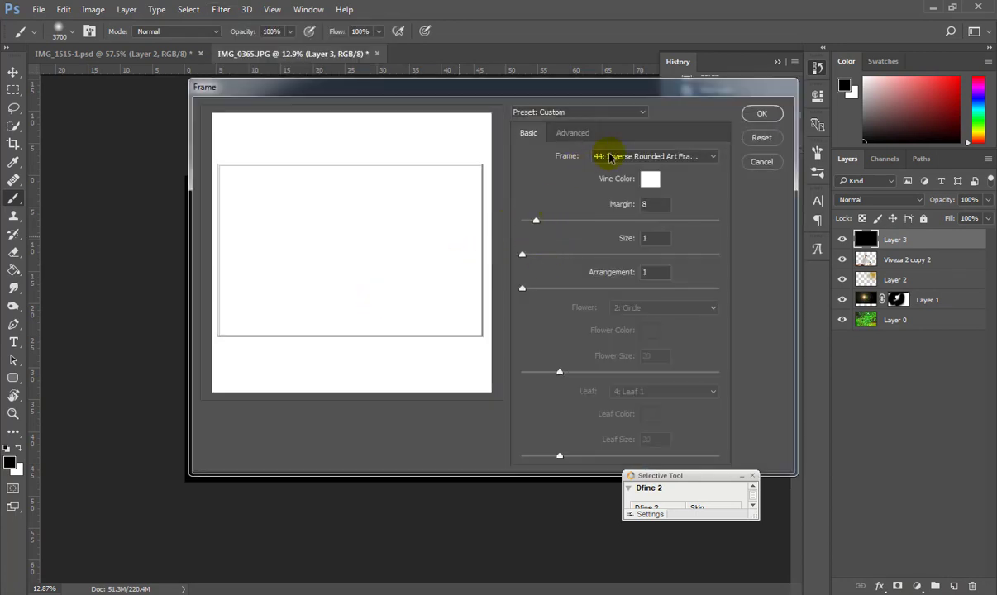
pyautogui.moveTo(535, 258); pyautogui.dragTo(523, 257)
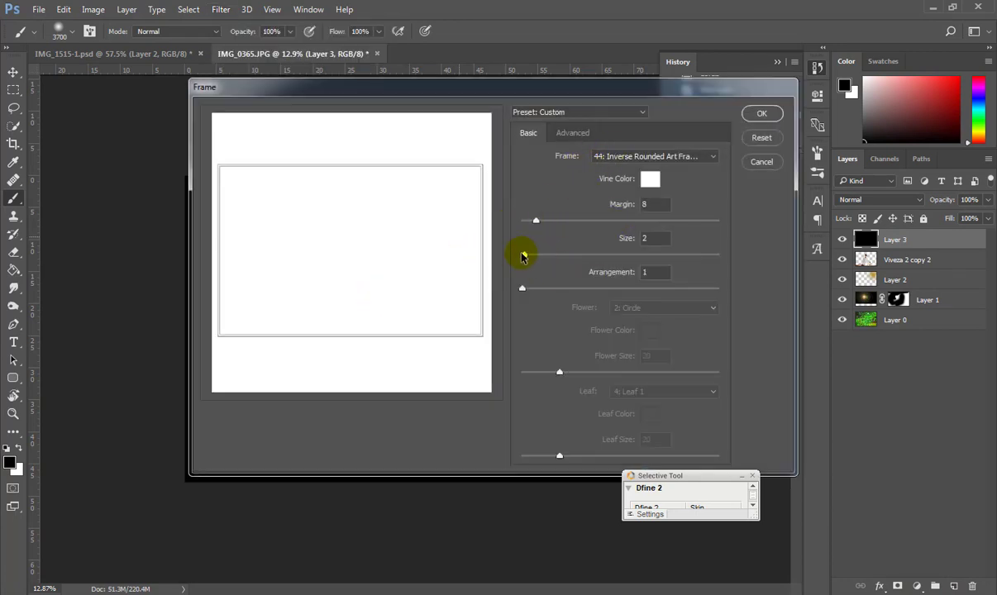
pyautogui.press('Return')
pyautogui.press('v')
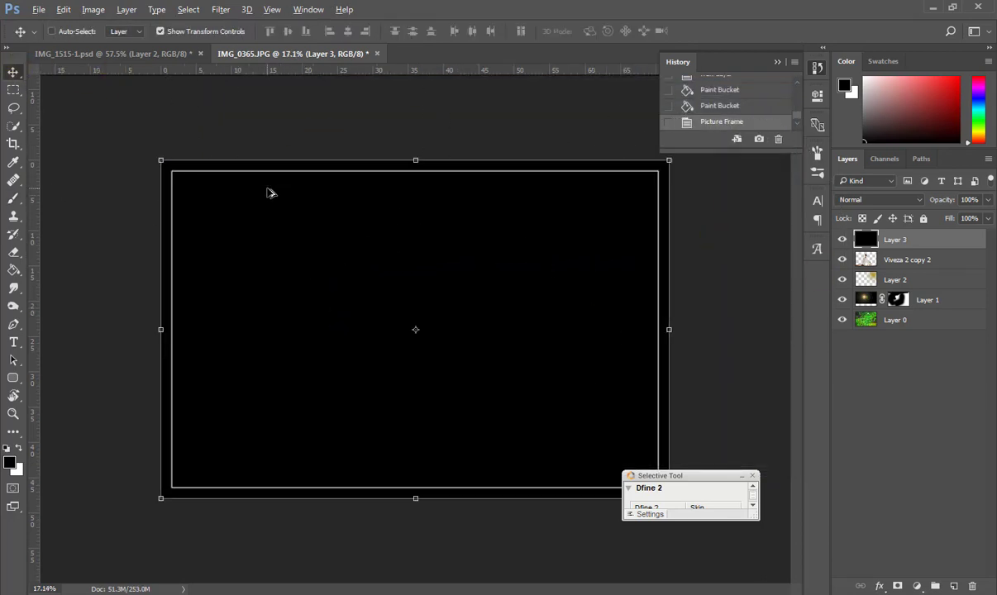
pyautogui.hotkey('ctrl', 'z')
# Reapply the Picture Frame filter to render a white frame border on the layer.
pyautogui.click(220, 10)
pyautogui.moveTo(364, 228)
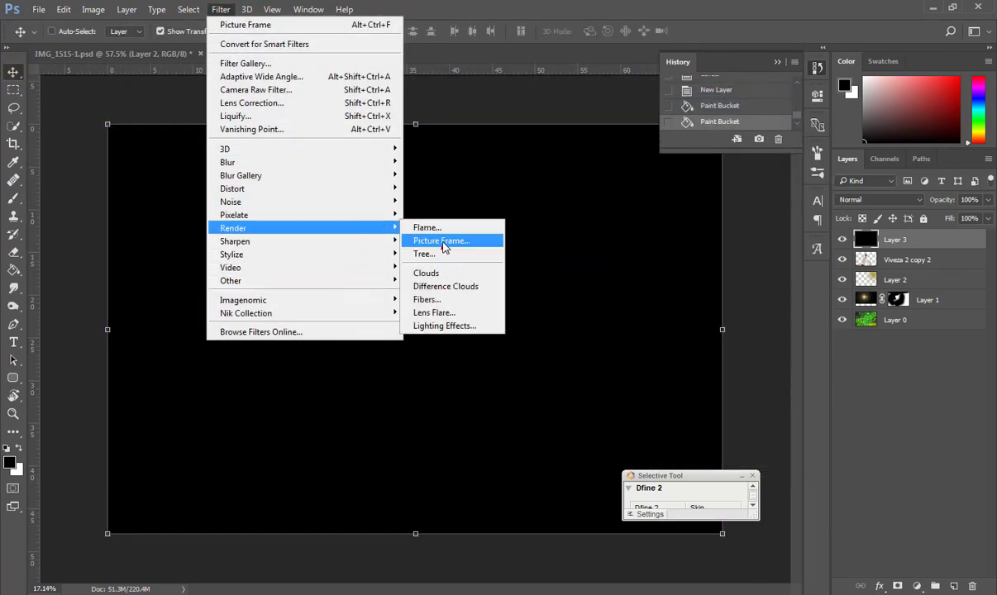
pyautogui.click(443, 242)
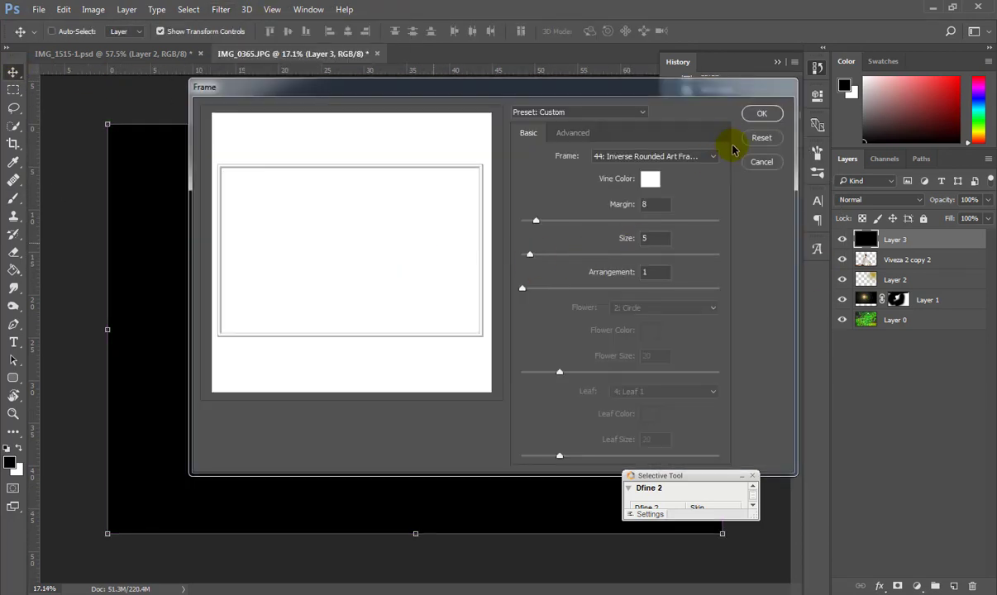
pyautogui.press('Return')
pyautogui.hotkey('ctrl', 'z')
pyautogui.click(221, 9)
pyautogui.moveTo(363, 228)
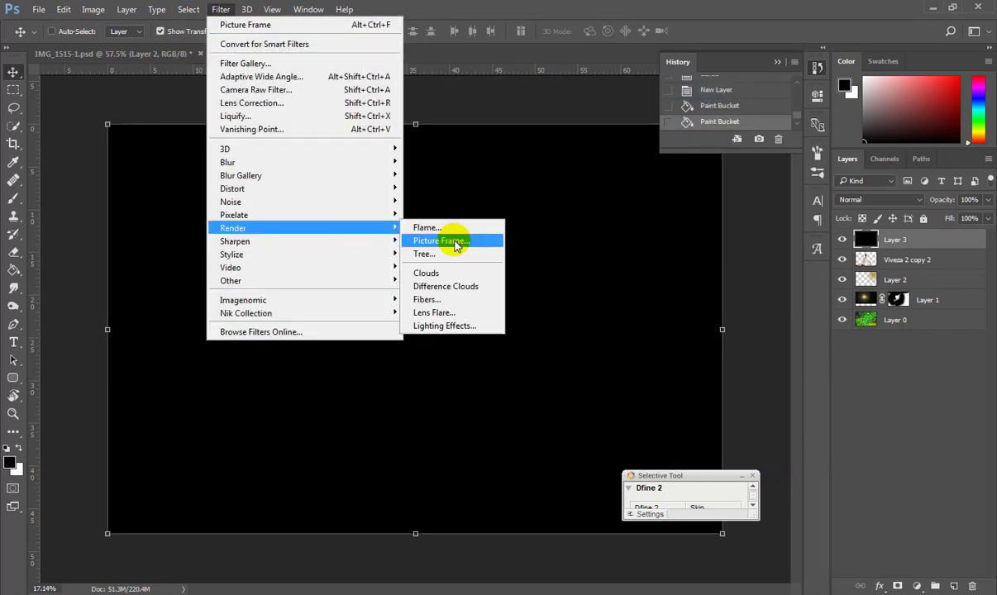
pyautogui.click(457, 243)
pyautogui.click(760, 114)
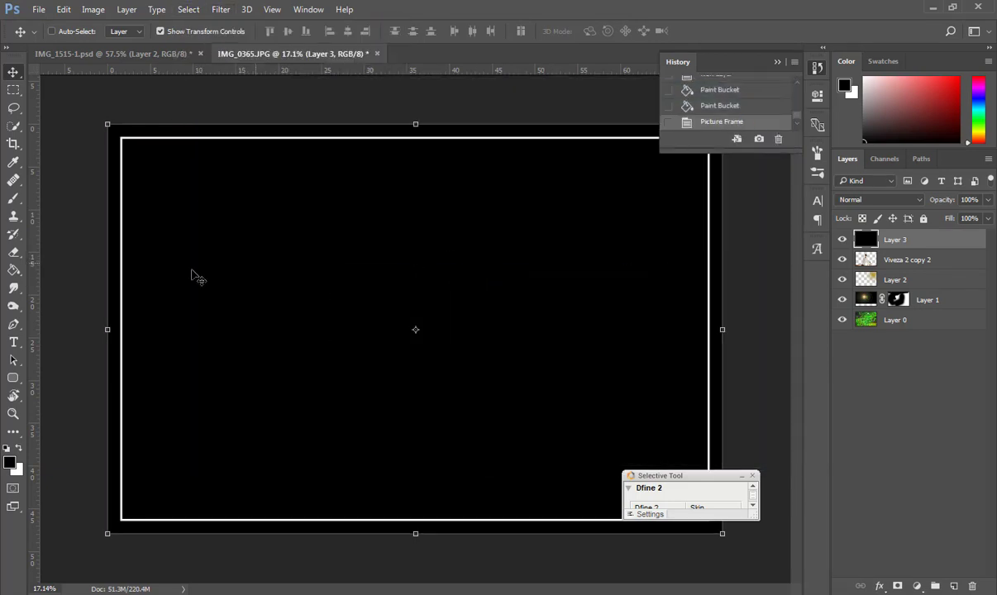
# Set the frame layer's blend mode to Lighten so the photo shows inside the white border.
pyautogui.click(877, 199)
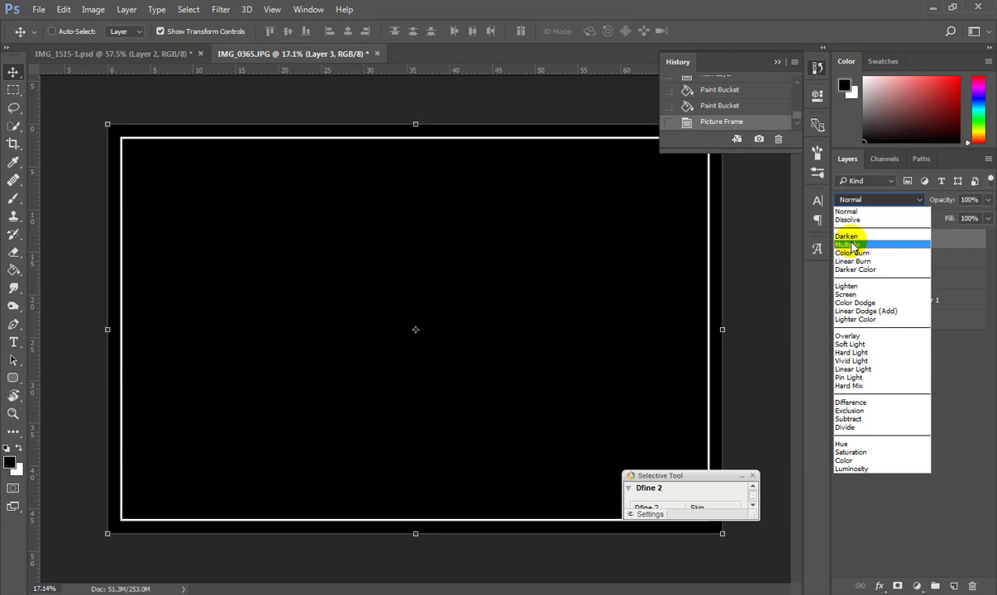
pyautogui.click(846, 295)
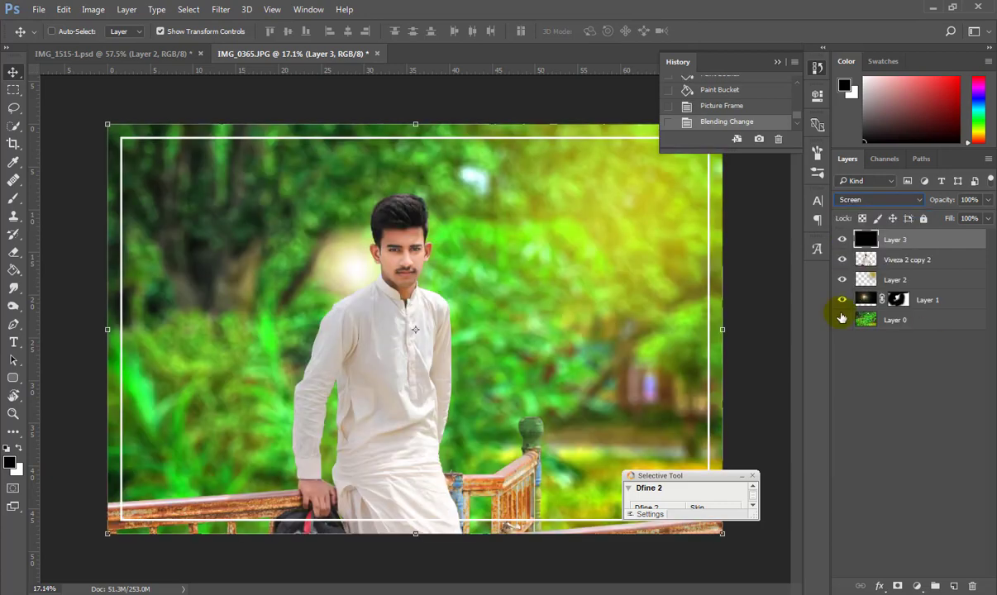
pyautogui.scroll(3, 411, 122)
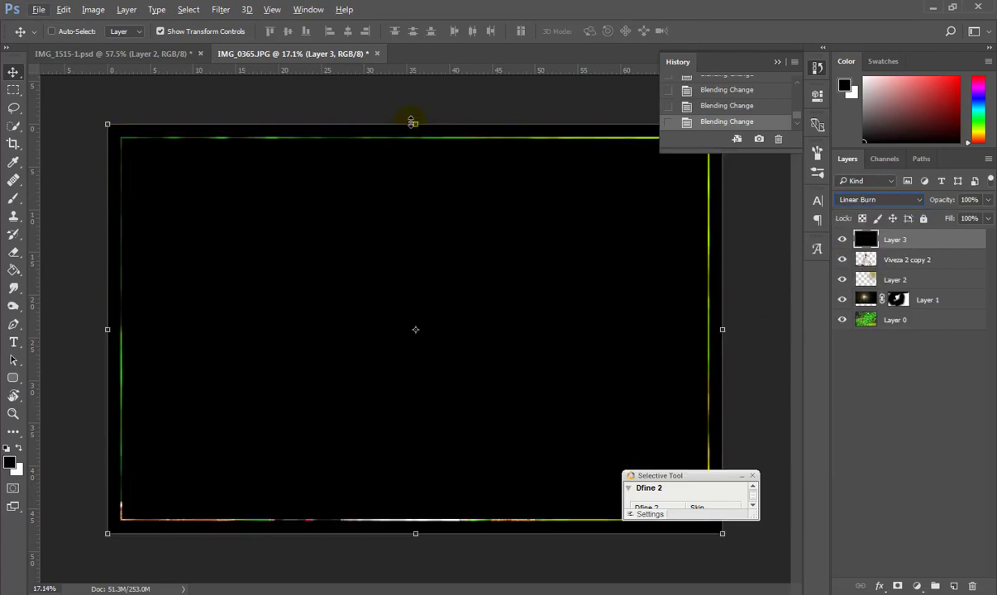
pyautogui.scroll(-2, 411, 122)
pyautogui.scroll(3, 430, 211)
pyautogui.scroll(-4, 383, 234)
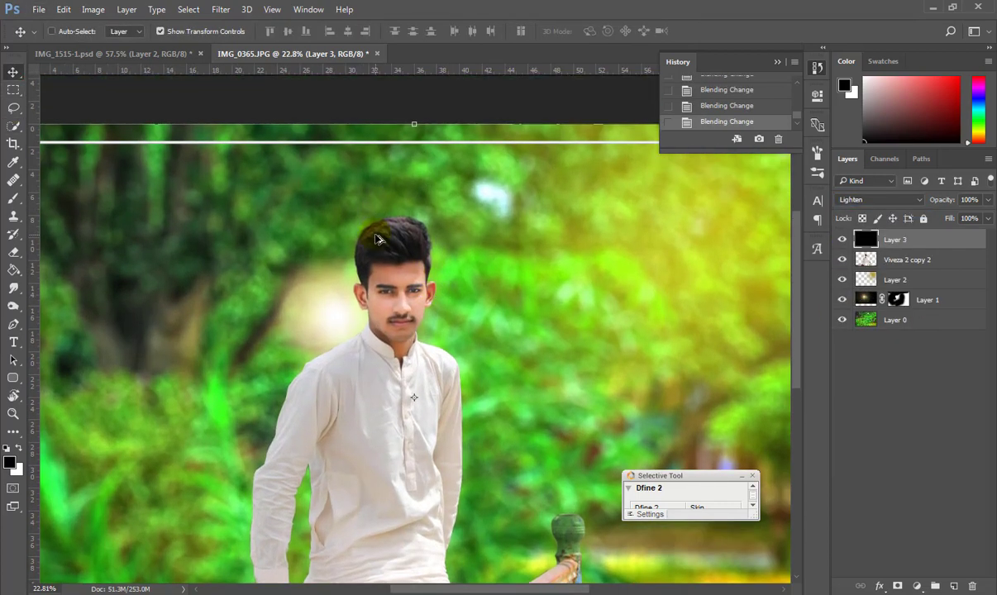
pyautogui.scroll(3, 413, 235)
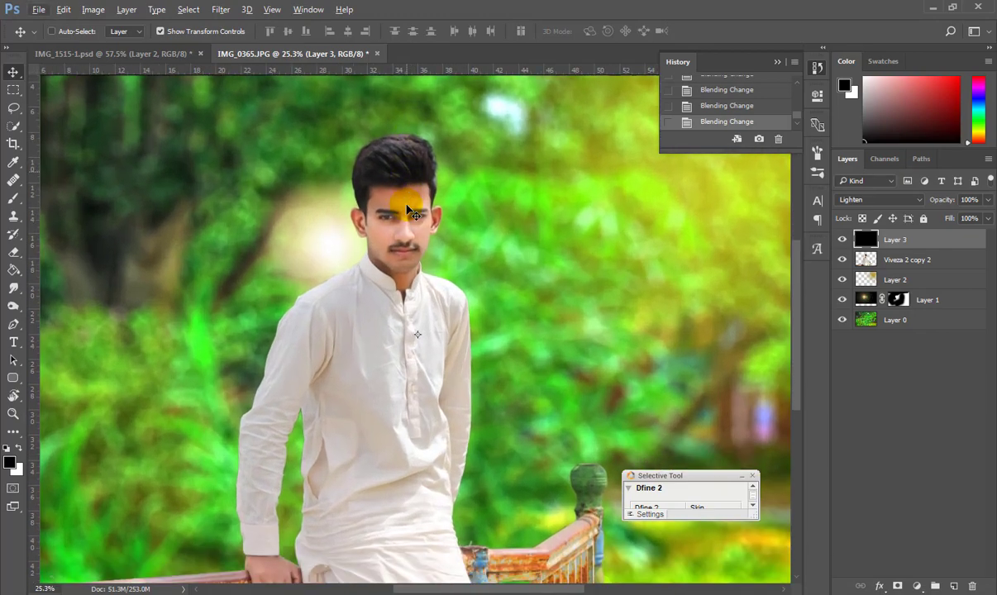
pyautogui.scroll(-2, 383, 383)
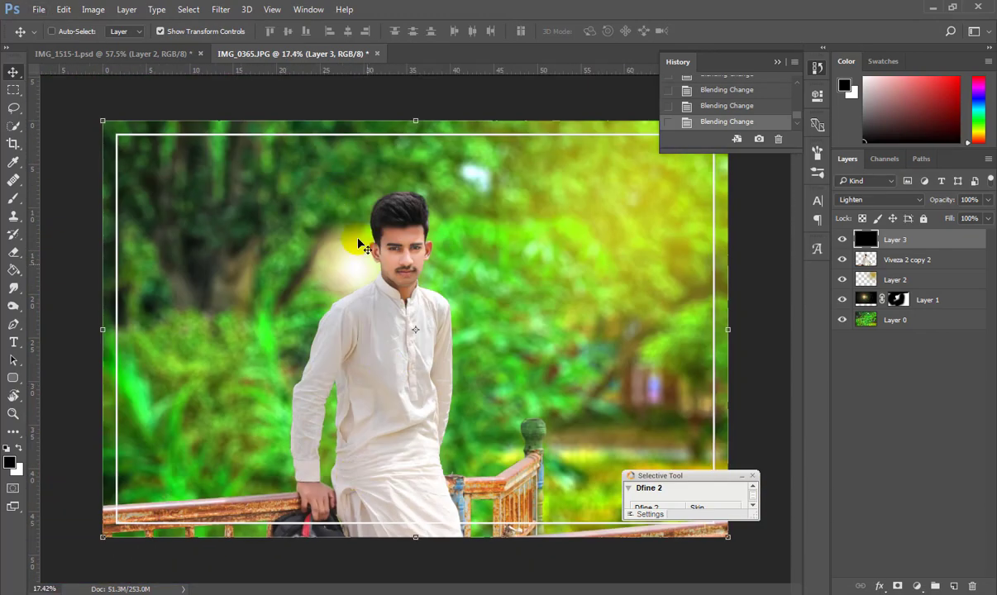
pyautogui.scroll(1, 362, 245)
pyautogui.press('t')
pyautogui.click(206, 310)
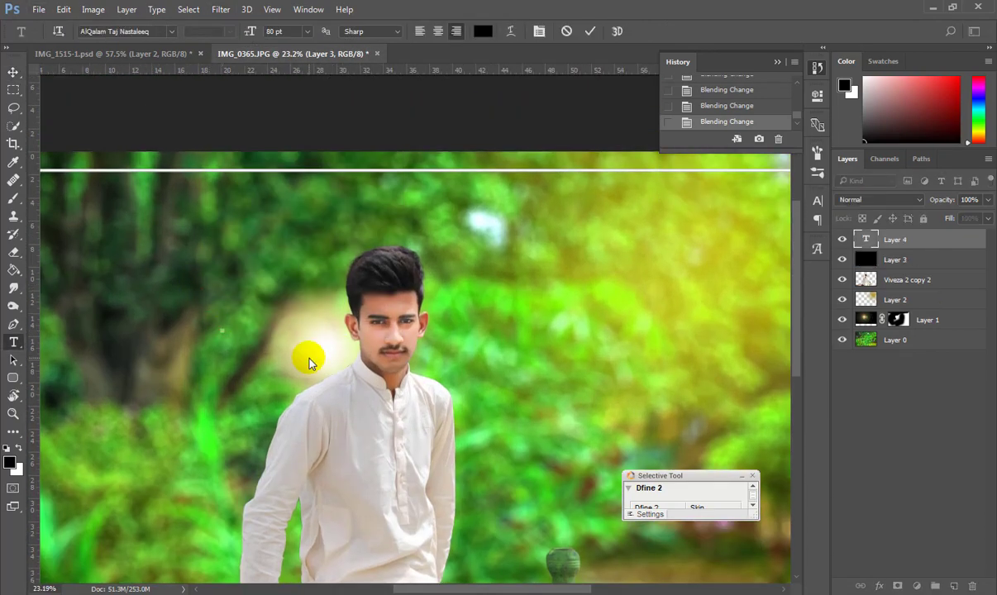
# Type the name title in white, then enlarge it proportionally and move it to the upper left.
pyautogui.write('Rohail')
pyautogui.hotkey('ctrl', 'a')
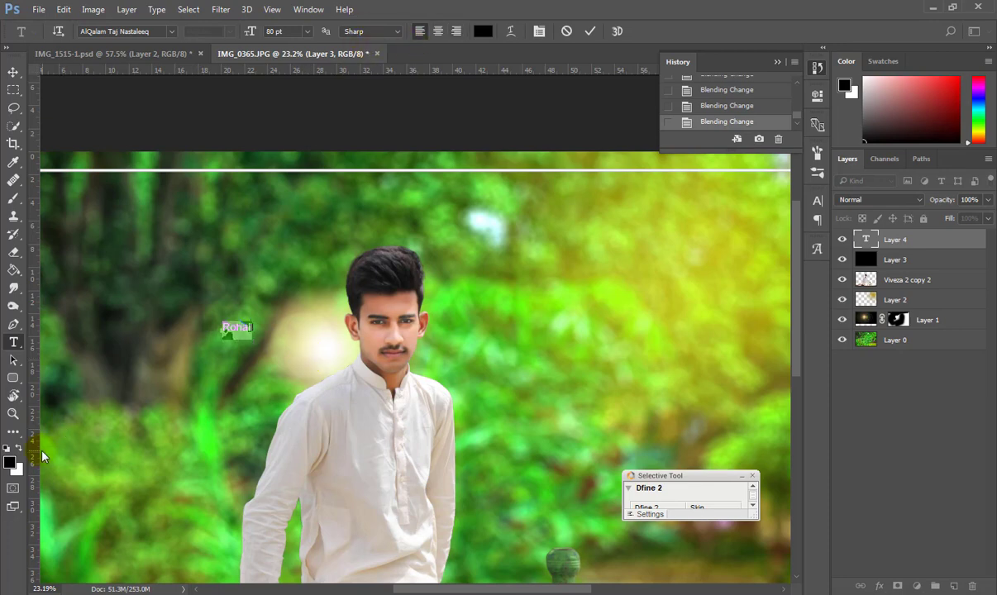
pyautogui.hotkey('ctrl', 'Return')
pyautogui.press('v')
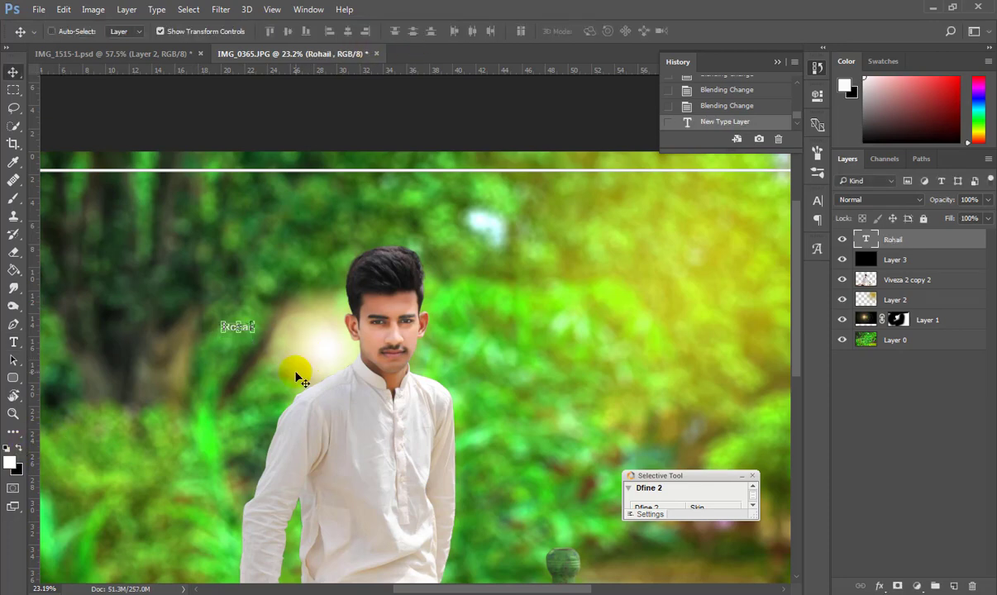
pyautogui.scroll(2, 245, 340)
pyautogui.moveTo(253, 327); pyautogui.dragTo(321, 358)
pyautogui.hotkey('ctrl', 'z')
pyautogui.moveTo(258, 342); pyautogui.dragTo(361, 405)
pyautogui.moveTo(310, 355); pyautogui.dragTo(267, 238)
pyautogui.click(14, 73)
pyautogui.click(401, 223)
# Replace the title text with the full name followed by 'Photography' as one word.
pyautogui.press('t')
pyautogui.click(261, 242)
pyautogui.press('Escape')
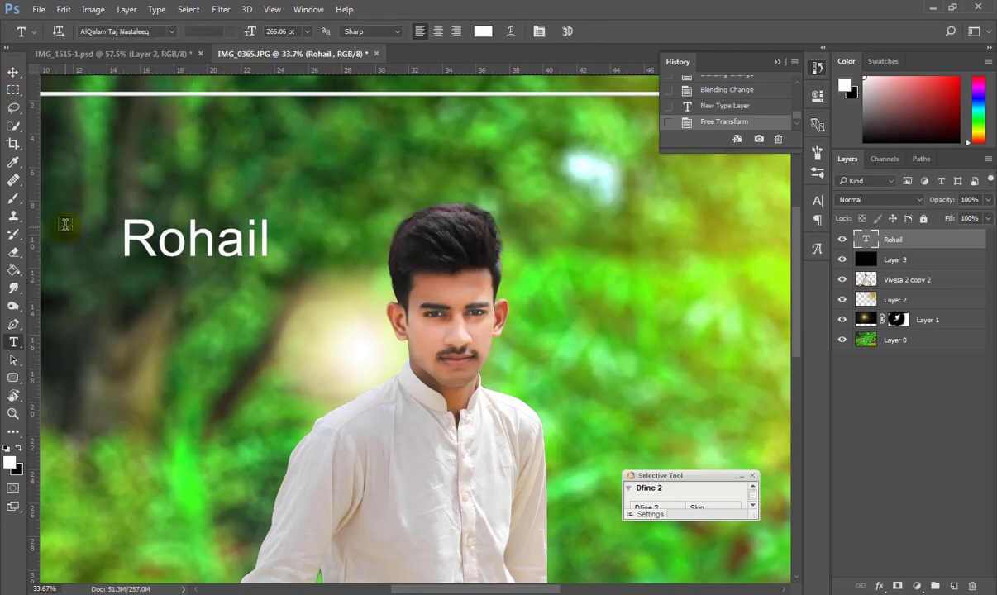
pyautogui.click(162, 246)
pyautogui.write('as')
pyautogui.press('BackSpace')
pyautogui.press('BackSpace')
pyautogui.hotkey('ctrl', 'a')
# Type 'RohailAkhtarPhotography' and set it in Bebas Neue Regular.
pyautogui.write('R')
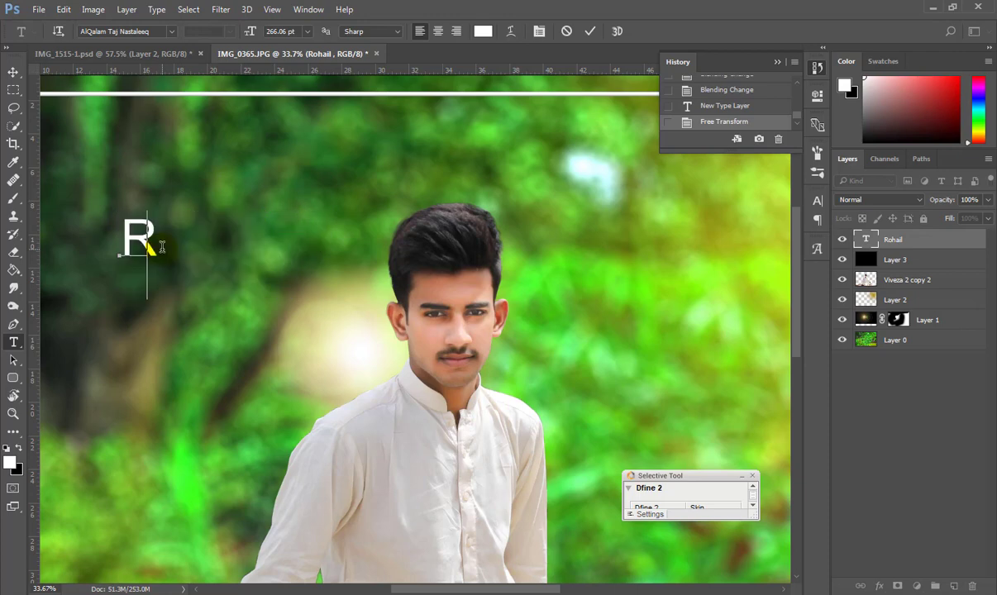
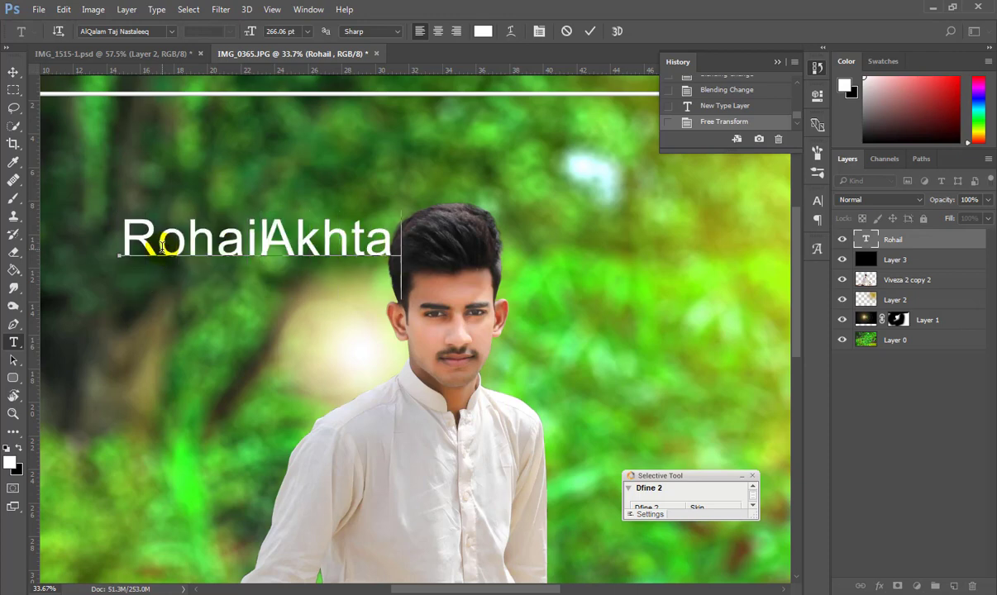
# Type 'RohailAkhtarPhotography' and set it in Bebas Neue Regular.
pyautogui.write('ohailAkhtarPhotography')
pyautogui.hotkey('ctrl', 'a')
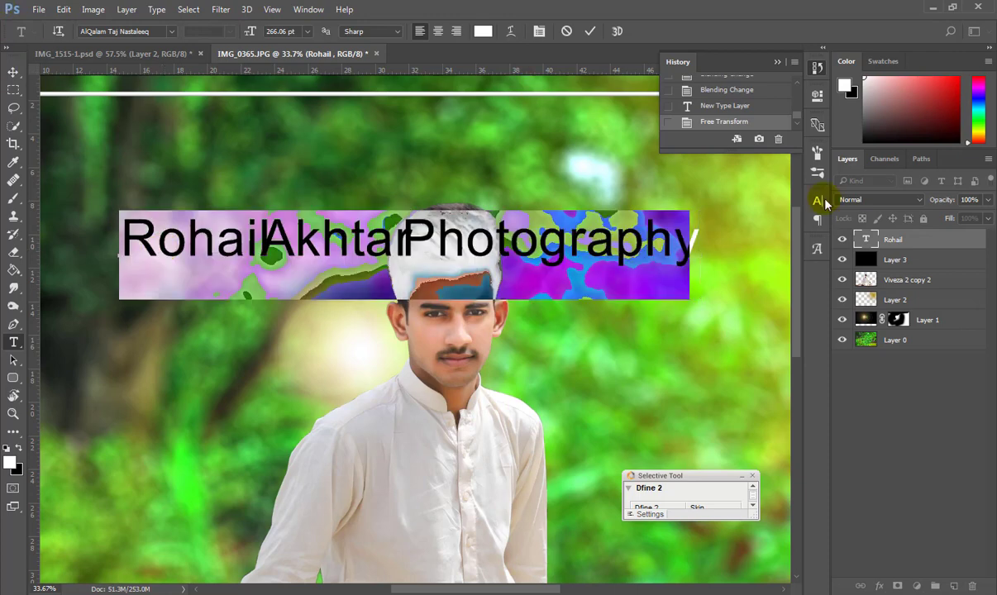
pyautogui.click(819, 201)
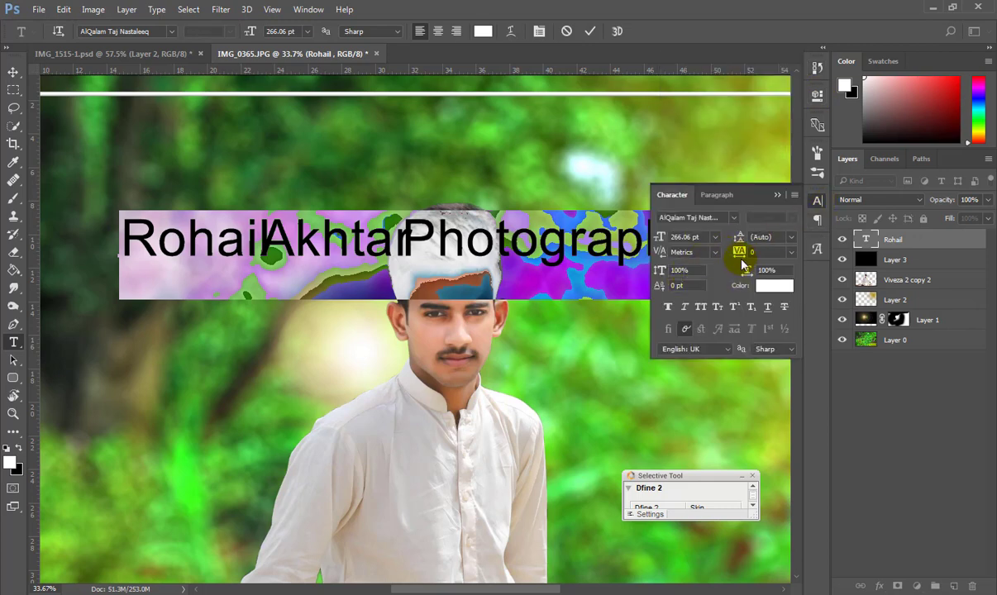
pyautogui.write('Bebas')
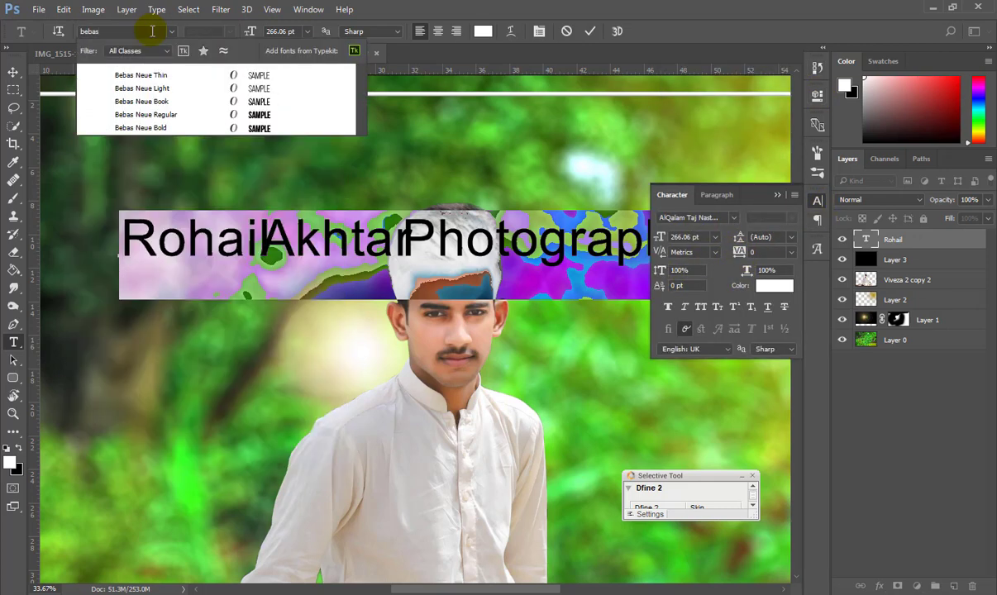
pyautogui.click(161, 113)
# Move the title to the top centre and scale it down to about 71%.
pyautogui.click(14, 73)
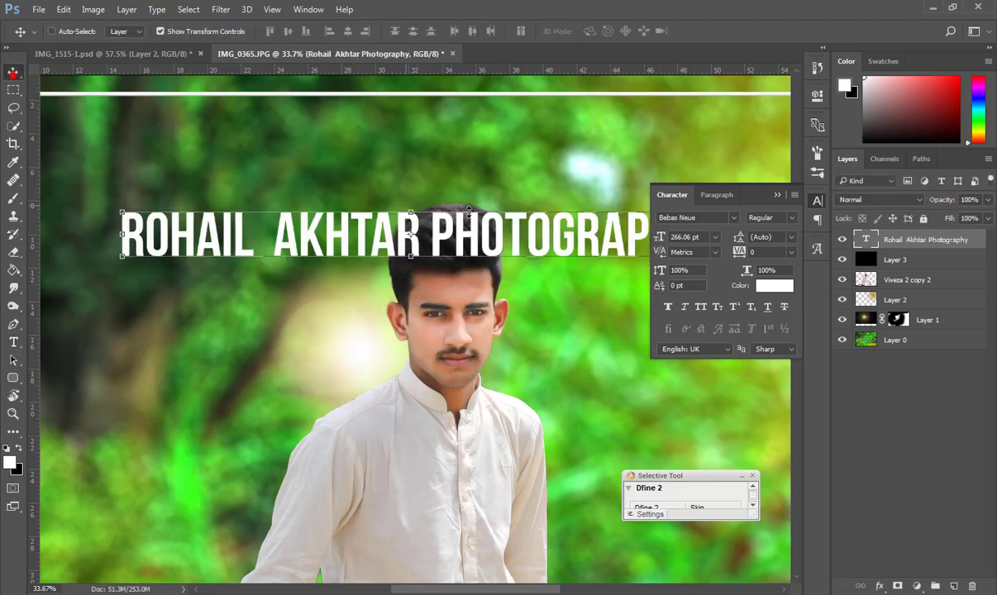
pyautogui.moveTo(578, 216); pyautogui.dragTo(590, 180)
pyautogui.scroll(-6, 477, 192)
pyautogui.scroll(3, 473, 192)
pyautogui.moveTo(473, 192); pyautogui.dragTo(519, 124)
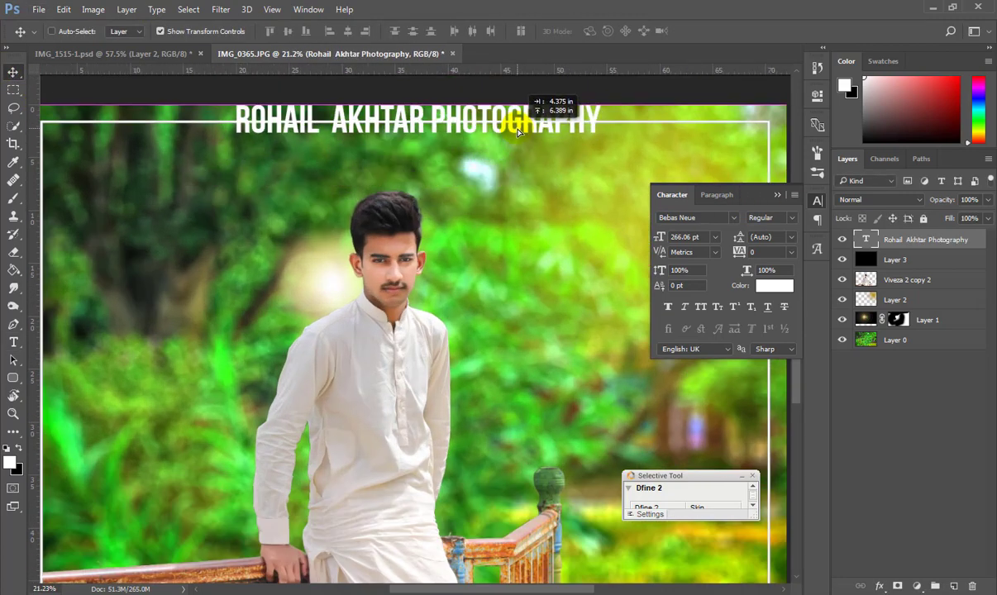
pyautogui.scroll(-3, 504, 112)
pyautogui.moveTo(566, 172); pyautogui.dragTo(502, 157)
pyautogui.moveTo(397, 148); pyautogui.dragTo(405, 133)
pyautogui.click(11, 65)
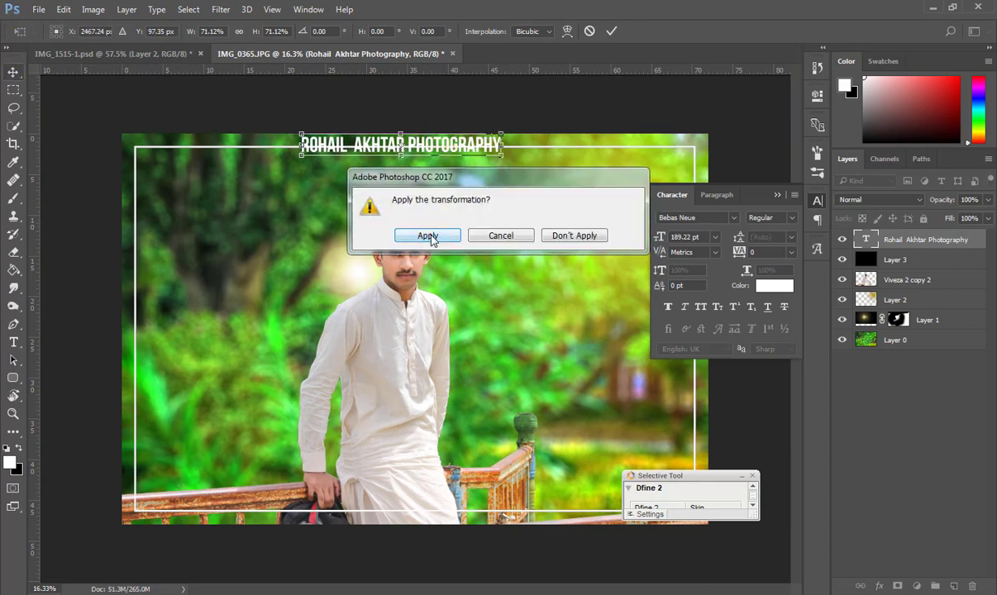
pyautogui.click(394, 233)
# Nudge the title into place and shrink it further to about 54%.
pyautogui.click(928, 341)
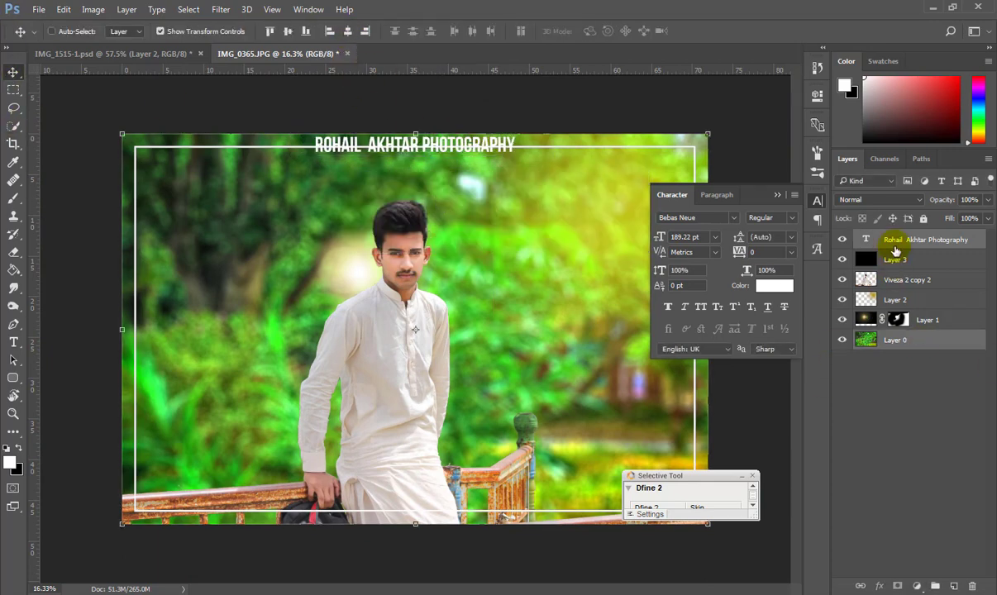
pyautogui.click(896, 246)
pyautogui.scroll(4, 423, 146)
pyautogui.click(778, 196)
pyautogui.scroll(2, 400, 157)
pyautogui.scroll(3, 396, 155)
pyautogui.moveTo(458, 160); pyautogui.dragTo(455, 161)
pyautogui.scroll(-2, 446, 160)
pyautogui.hotkey('ctrl', 't')
pyautogui.moveTo(634, 152); pyautogui.dragTo(414, 184)
pyautogui.click(14, 72)
pyautogui.click(411, 220)
# Centre the title horizontally on the image using Layer 0.
pyautogui.keyDown('ctrl'); pyautogui.click(926, 338); pyautogui.keyUp('ctrl')
pyautogui.click(350, 33)
pyautogui.click(924, 241)
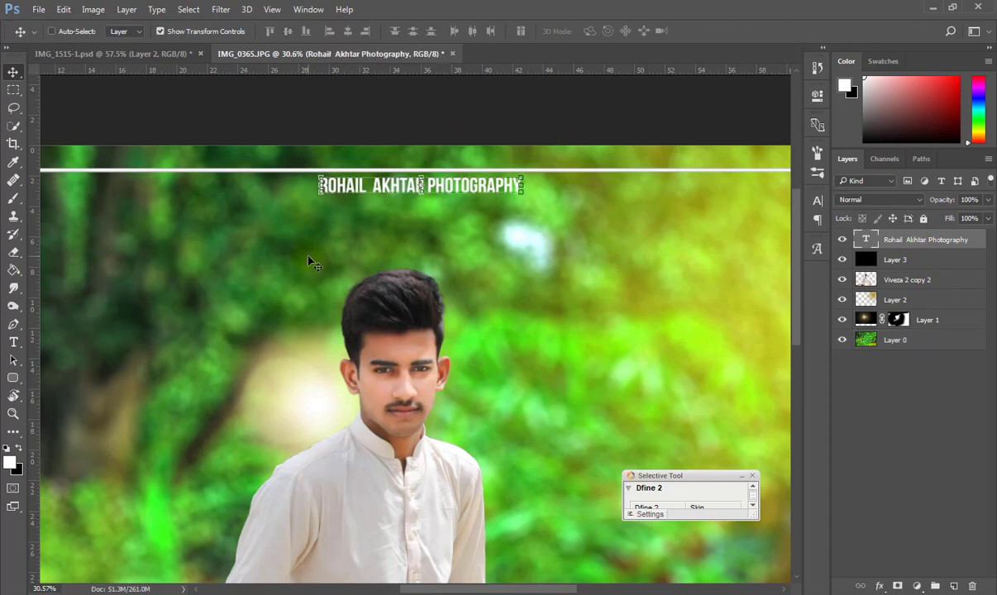
pyautogui.scroll(-2, 423, 262)
pyautogui.scroll(5, 426, 108)
pyautogui.scroll(-3, 686, 157)
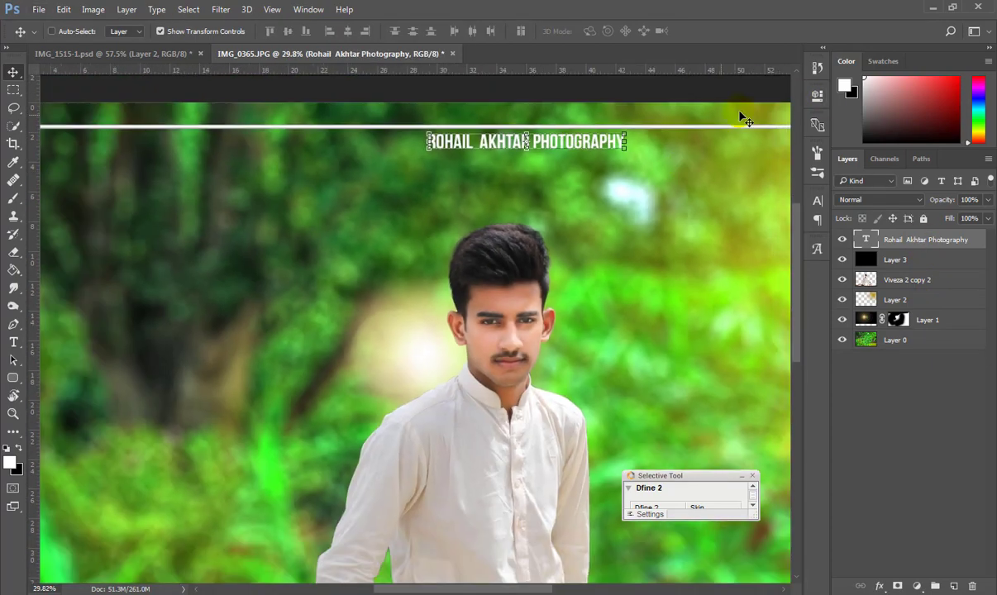
# Set the title's letter tracking to 560 in the Character panel.
pyautogui.click(820, 204)
pyautogui.press('Return')
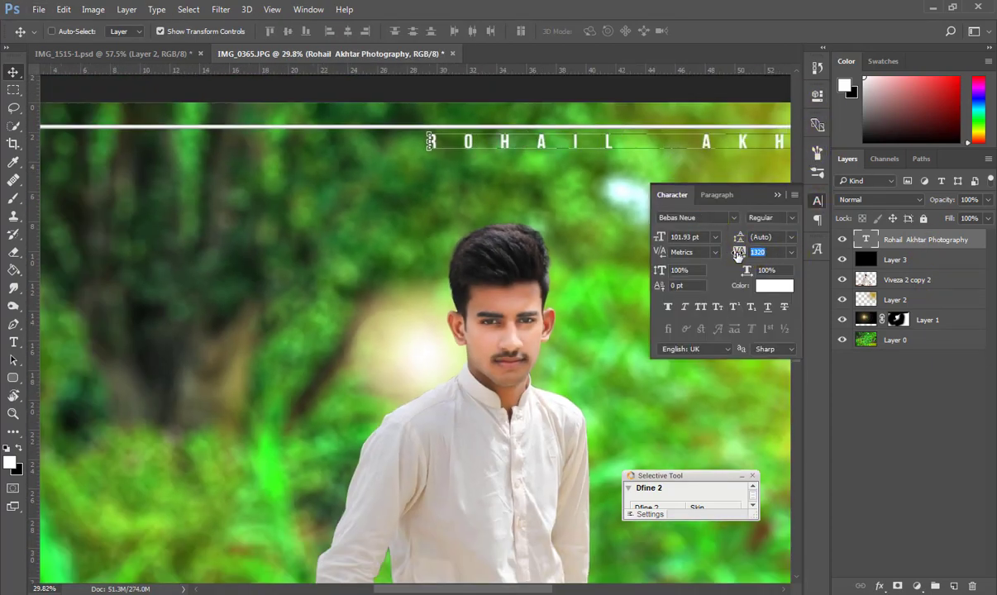
pyautogui.moveTo(738, 254); pyautogui.dragTo(749, 260)
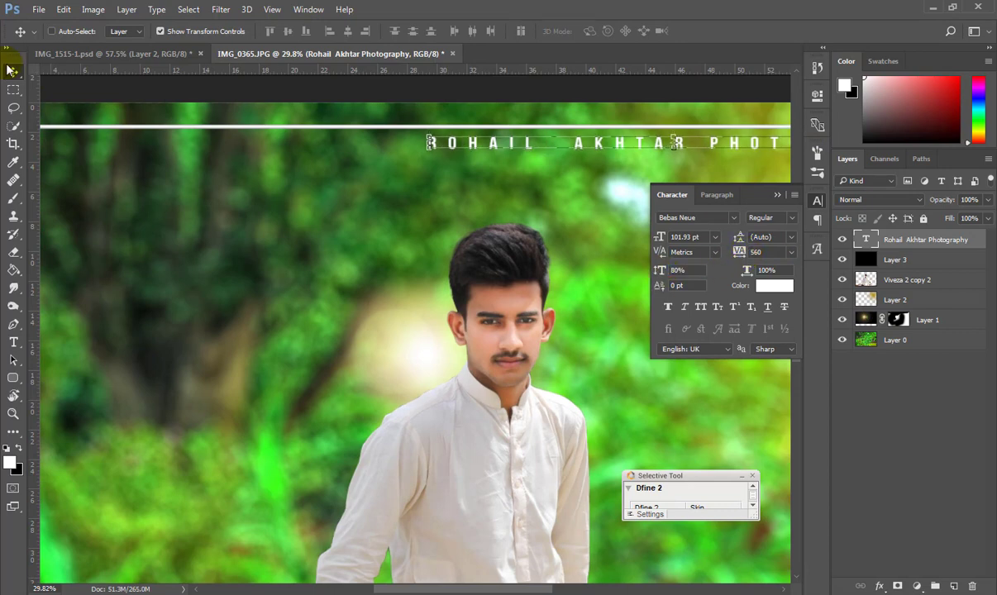
pyautogui.moveTo(441, 147); pyautogui.dragTo(232, 153)
# Position the title on the top white line and centre it horizontally.
pyautogui.click(948, 339)
pyautogui.keyDown('ctrl'); pyautogui.click(918, 242); pyautogui.keyUp('ctrl')
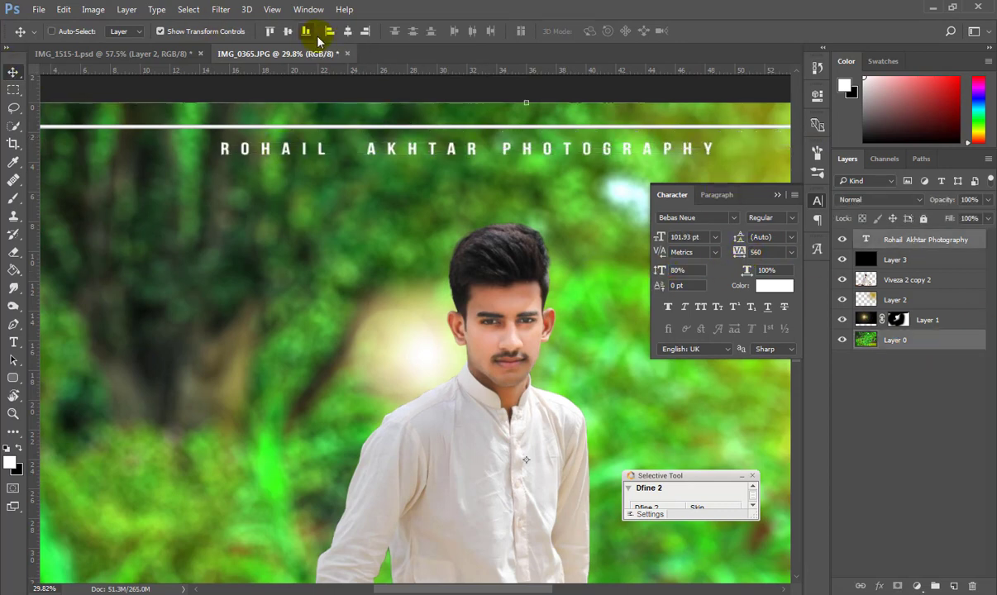
pyautogui.click(286, 31)
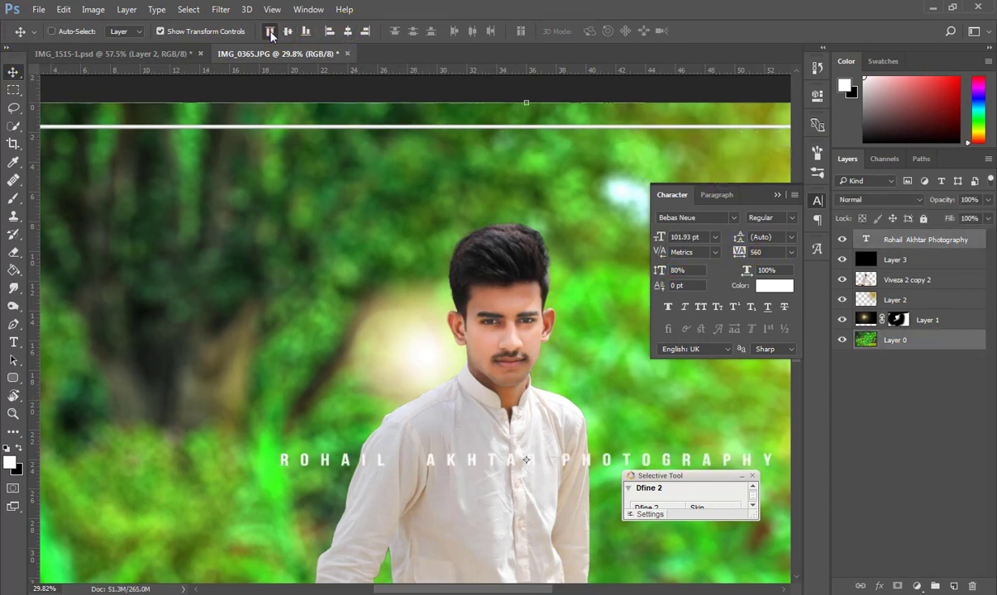
pyautogui.click(270, 31)
pyautogui.keyDown('ctrl'); pyautogui.click(891, 339); pyautogui.keyUp('ctrl')
pyautogui.moveTo(559, 109); pyautogui.dragTo(534, 129)
pyautogui.scroll(-7, 407, 161)
pyautogui.click(777, 195)
pyautogui.scroll(8, 403, 95)
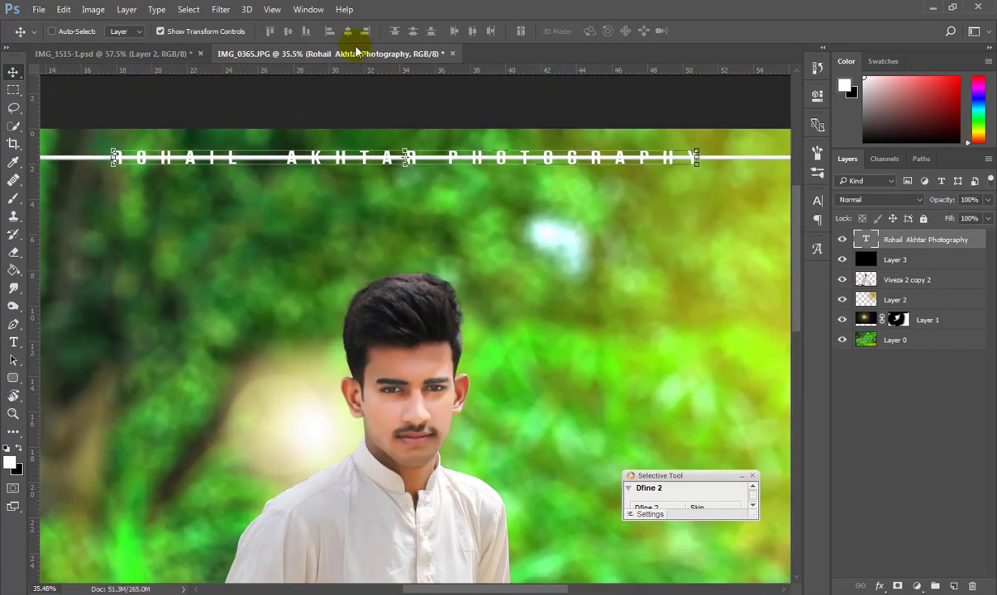
pyautogui.keyDown('ctrl'); pyautogui.click(935, 340); pyautogui.keyUp('ctrl')
pyautogui.click(351, 33)
# Paint out the strip of white line behind the title on Layer 3 in black.
pyautogui.click(913, 260)
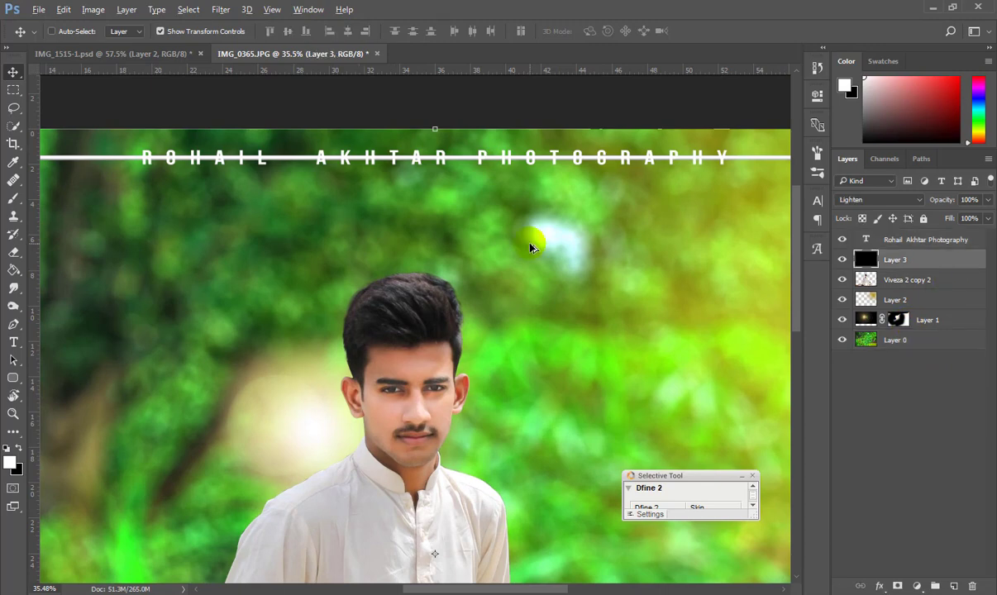
pyautogui.scroll(-8, 529, 241)
pyautogui.scroll(7, 357, 112)
pyautogui.click(12, 91)
pyautogui.moveTo(193, 157); pyautogui.dragTo(701, 209)
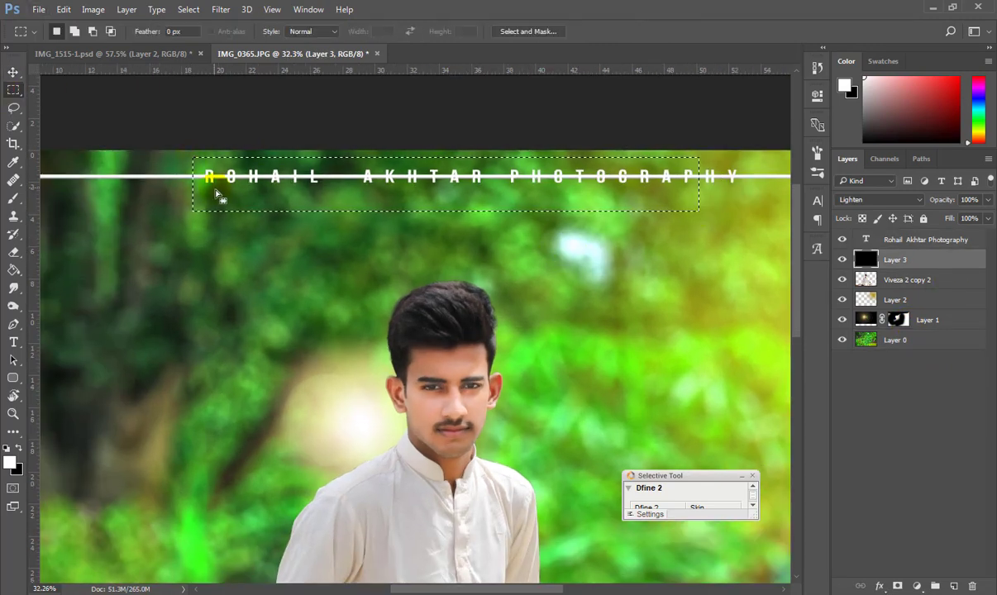
pyautogui.click(212, 187)
pyautogui.moveTo(302, 198); pyautogui.dragTo(742, 195)
pyautogui.press('x')
pyautogui.press('b')
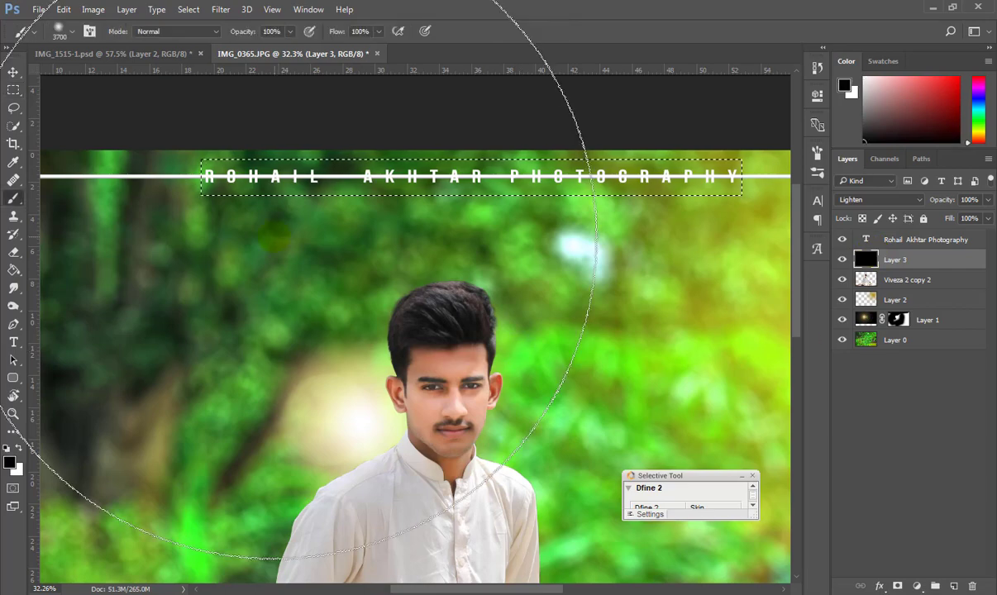
pyautogui.press('v')
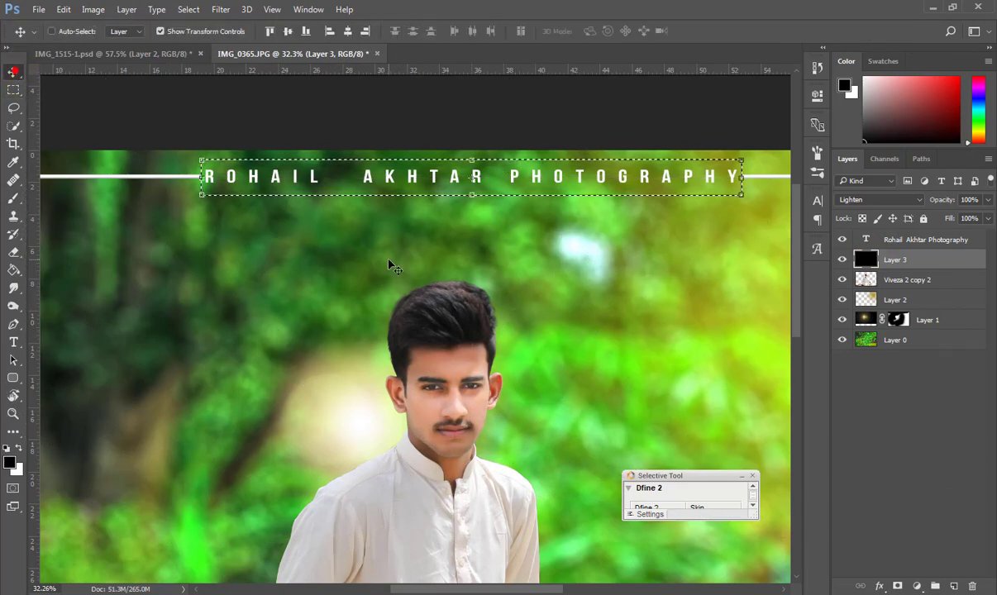
pyautogui.hotkey('ctrl', 'd')
# Add a Drop Shadow layer style to the title.
pyautogui.scroll(-1, 486, 201)
pyautogui.scroll(3, 569, 195)
pyautogui.keyDown('ctrl'); pyautogui.click(677, 198); pyautogui.keyUp('ctrl')
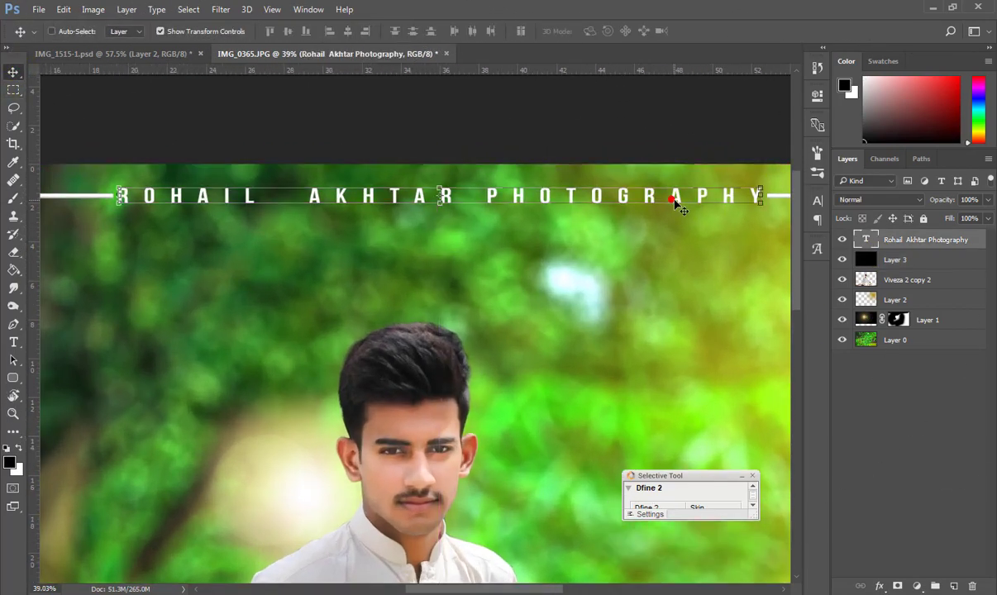
pyautogui.rightClick(910, 241)
pyautogui.click(662, 112)
pyautogui.click(481, 536)
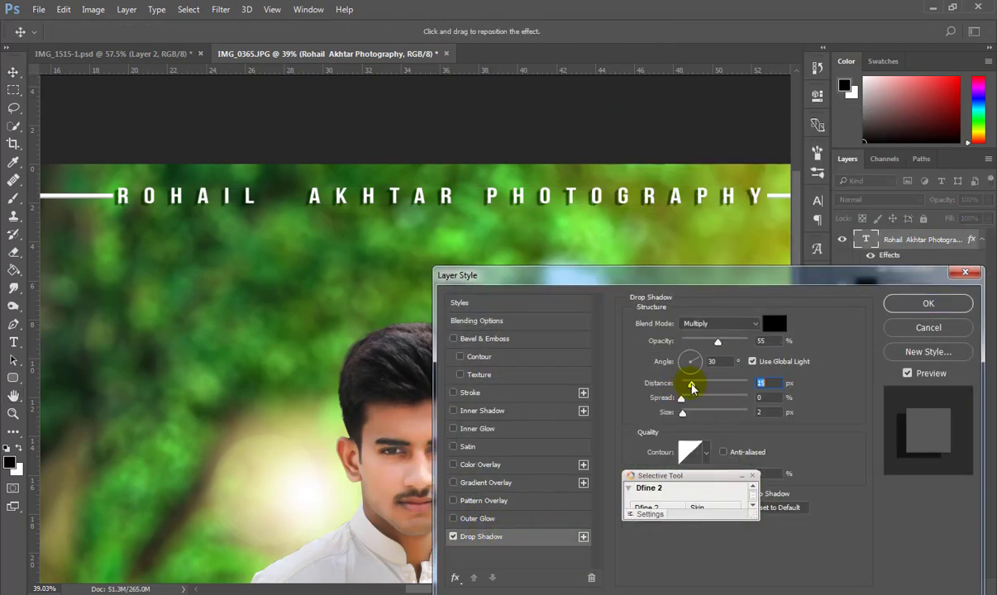
pyautogui.moveTo(683, 399); pyautogui.dragTo(685, 402)
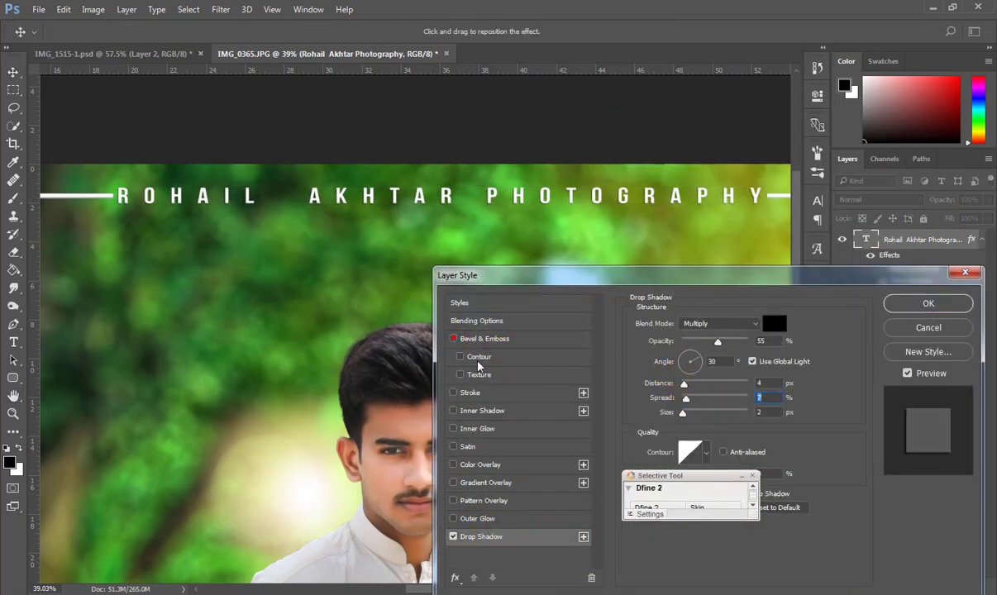
pyautogui.click(908, 307)
pyautogui.scroll(-5, 463, 444)
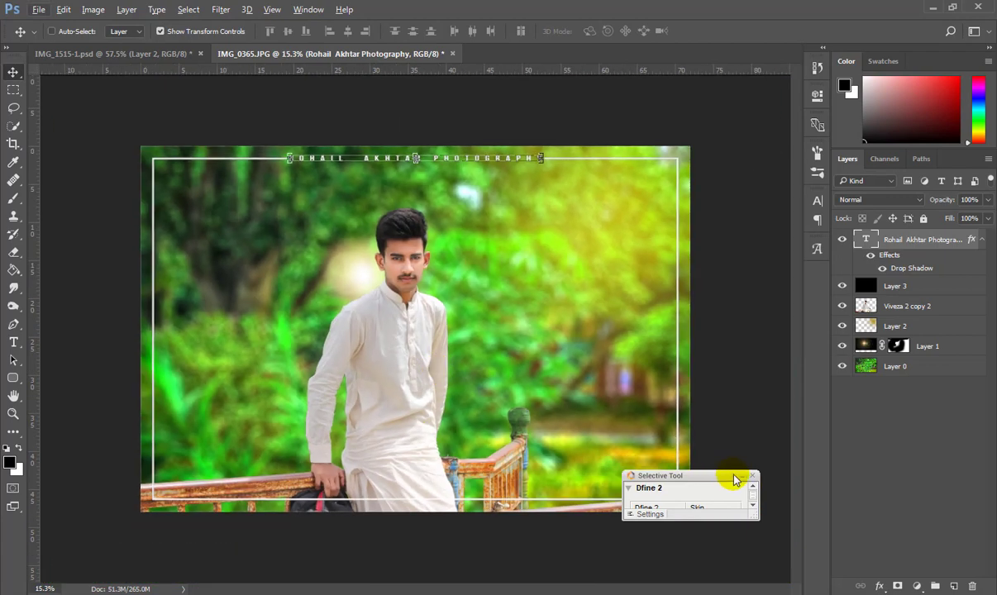
pyautogui.press('t')
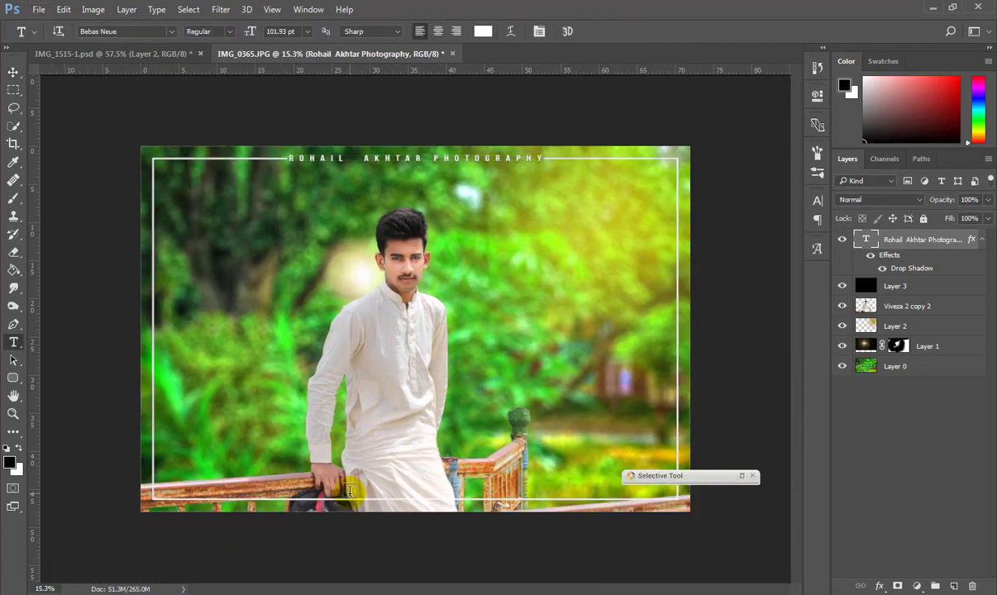
pyautogui.click(270, 267)
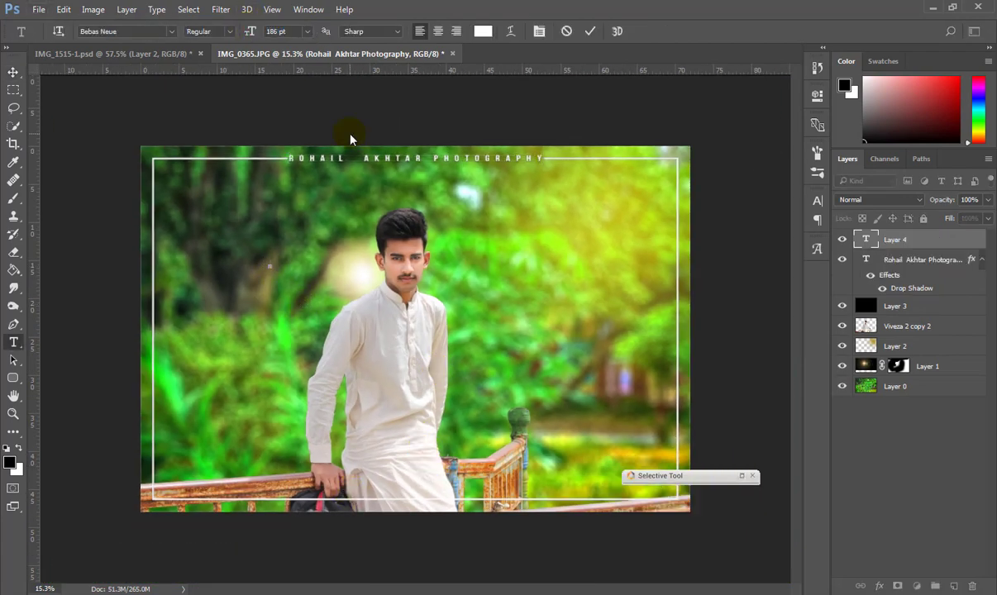
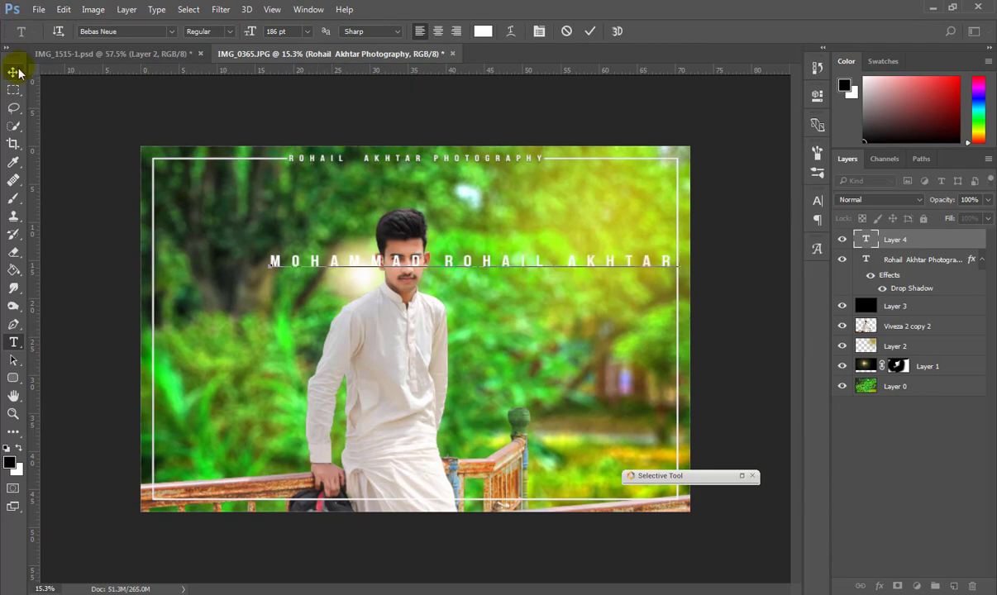
pyautogui.click(13, 72)
pyautogui.moveTo(518, 259); pyautogui.dragTo(476, 495)
pyautogui.moveTo(626, 502); pyautogui.dragTo(541, 486)
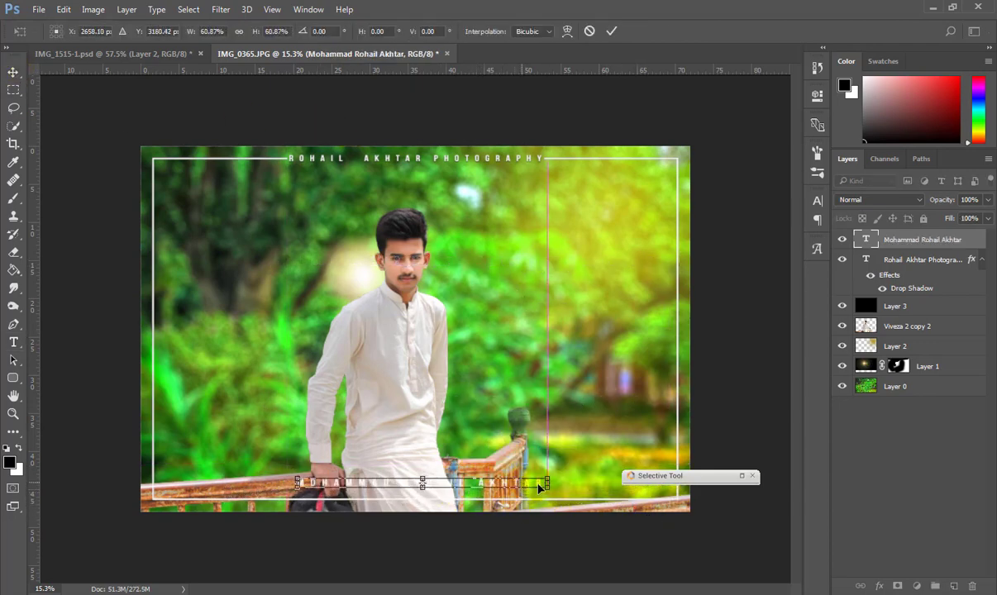
pyautogui.click(13, 75)
pyautogui.click(434, 234)
# Make the caption text black.
pyautogui.click(13, 342)
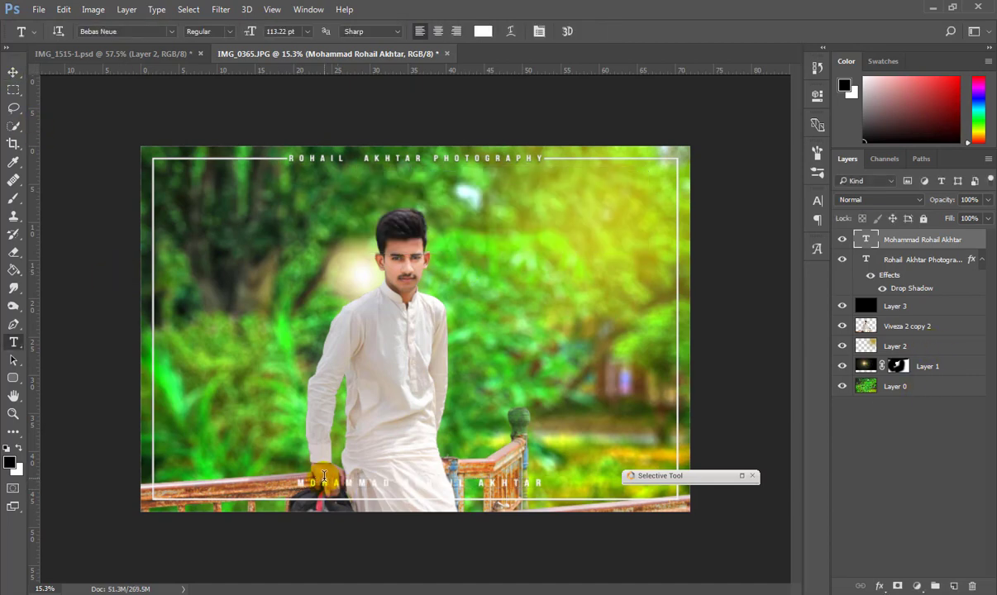
pyautogui.click(331, 481)
pyautogui.hotkey('ctrl', 'a')
pyautogui.click(19, 449)
pyautogui.click(13, 72)
pyautogui.scroll(3, 393, 463)
pyautogui.scroll(-1, 385, 453)
pyautogui.keyDown('ctrl'); pyautogui.click(936, 386); pyautogui.keyUp('ctrl')
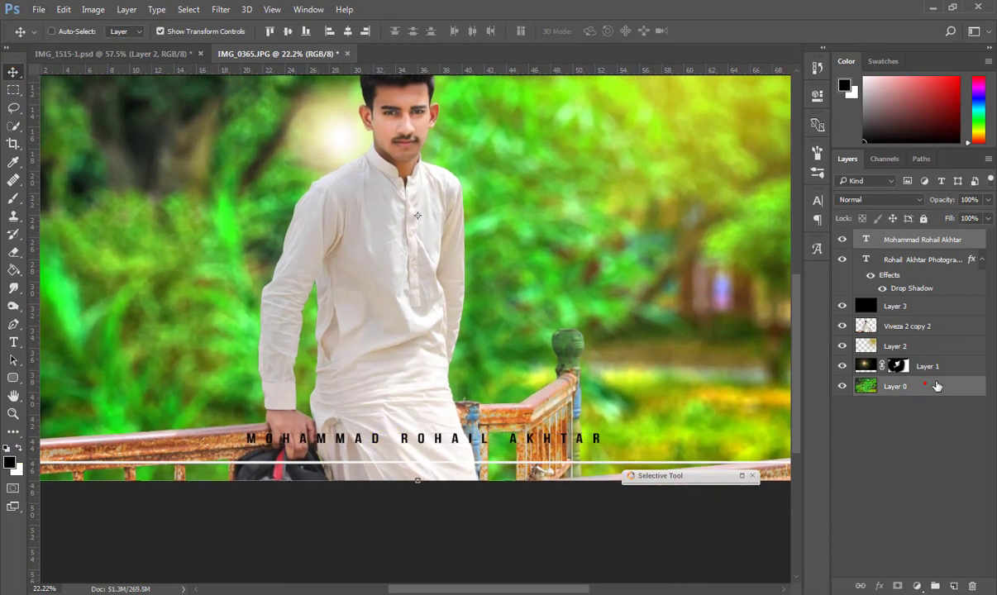
pyautogui.click(912, 242)
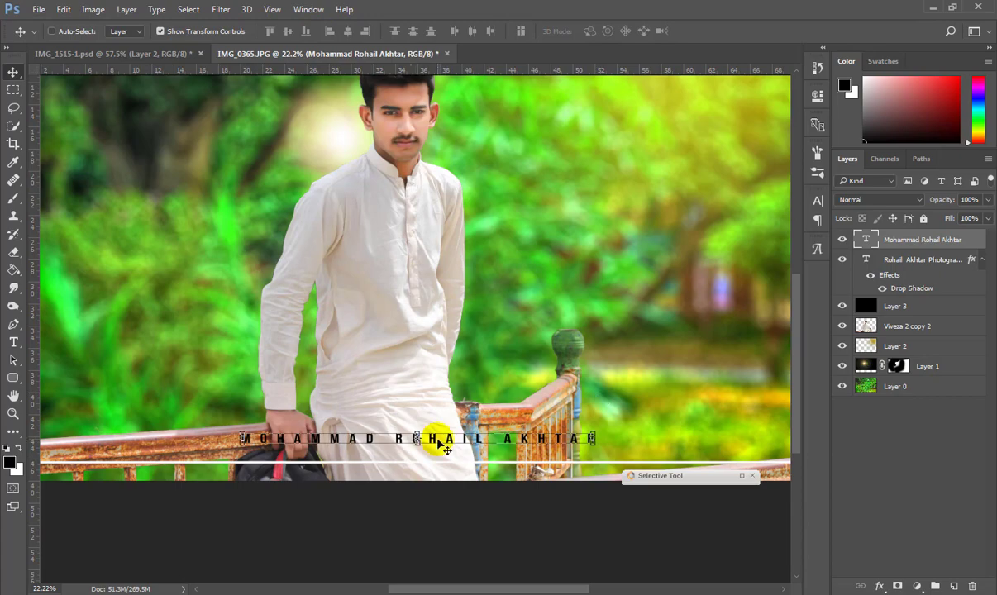
# Nudge the caption down onto the bottom white line and marquee a strip around it.
pyautogui.hotkey('shift', 'Down')
pyautogui.hotkey('shift', 'Down')
pyautogui.hotkey('shift', 'Down')
pyautogui.hotkey('shift', 'Down')
pyautogui.hotkey('shift', 'Down')
pyautogui.hotkey('shift', 'Down')
pyautogui.hotkey('shift', 'Down')
pyautogui.hotkey('shift', 'Down')
pyautogui.hotkey('shift', 'Down')
pyautogui.hotkey('shift', 'Down')
pyautogui.hotkey('shift', 'Down')
pyautogui.hotkey('shift', 'Down')
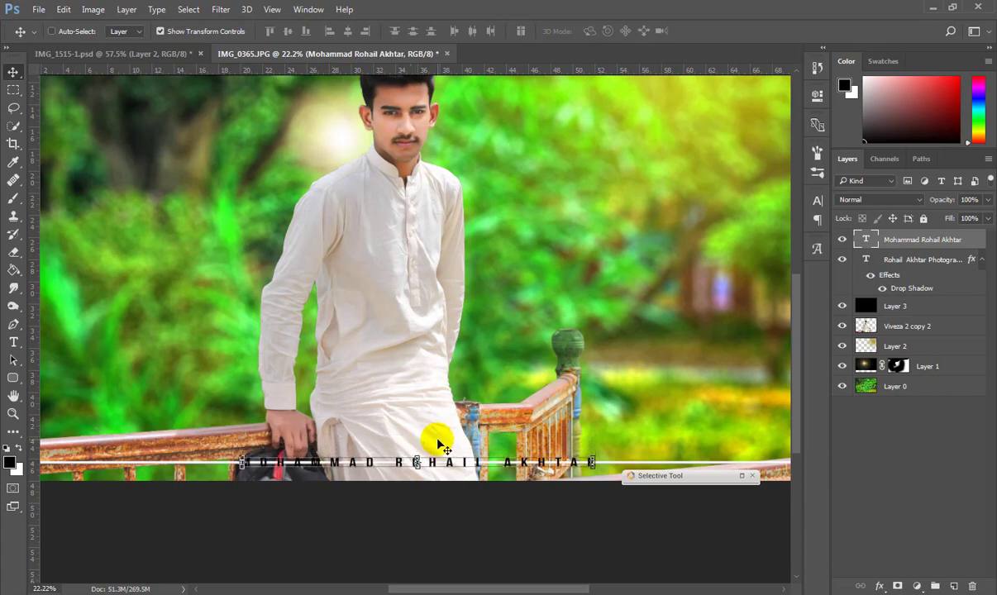
pyautogui.moveTo(700, 476); pyautogui.dragTo(729, 573)
pyautogui.scroll(-4, 421, 392)
pyautogui.scroll(4, 401, 426)
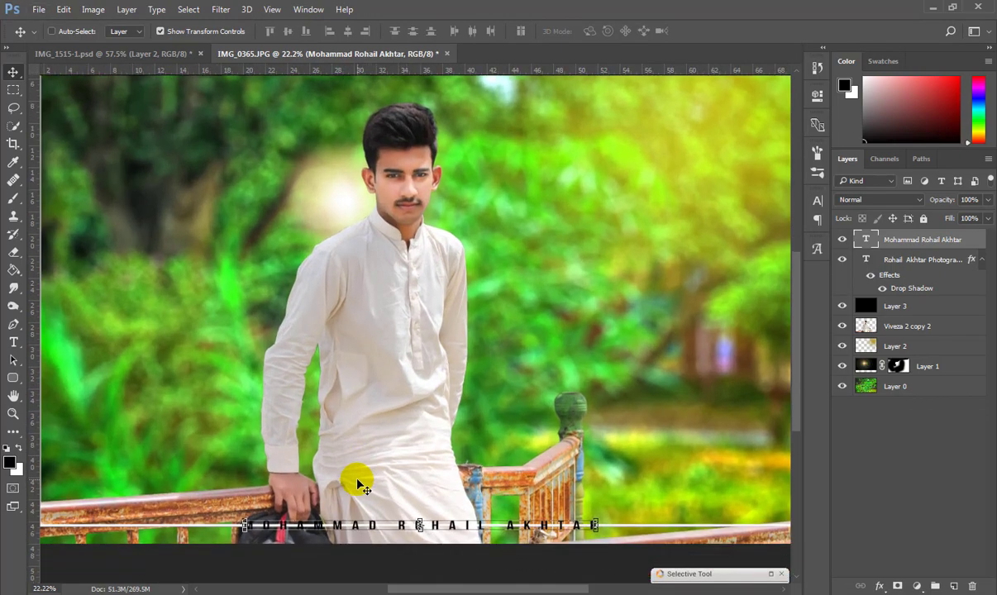
pyautogui.scroll(-1, 354, 477)
pyautogui.click(16, 90)
pyautogui.moveTo(240, 494); pyautogui.dragTo(604, 517)
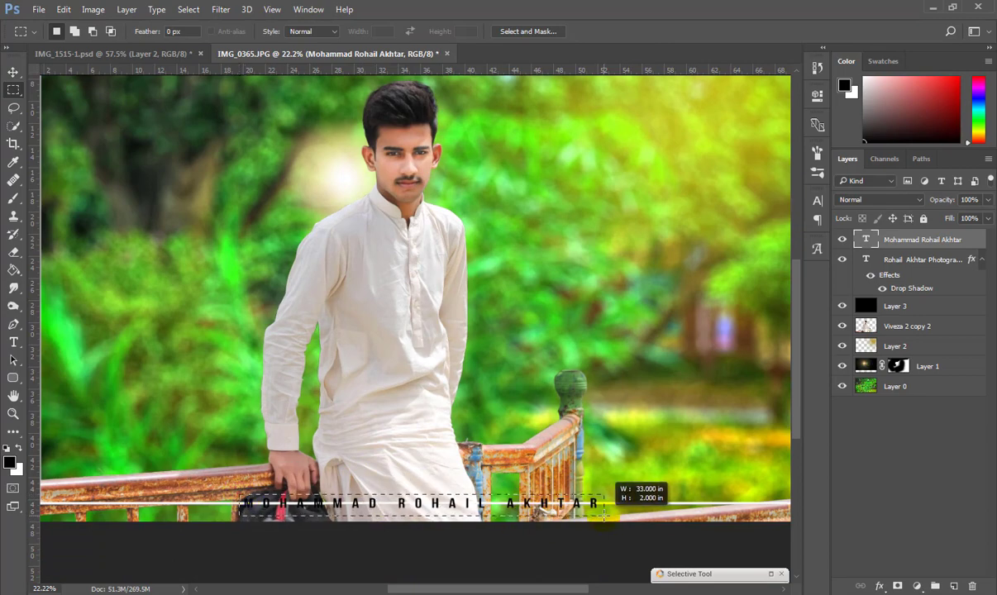
pyautogui.click(895, 306)
pyautogui.press('b')
pyautogui.click(11, 72)
# Give the caption a white Color Overlay and a Stroke layer style.
pyautogui.click(339, 303)
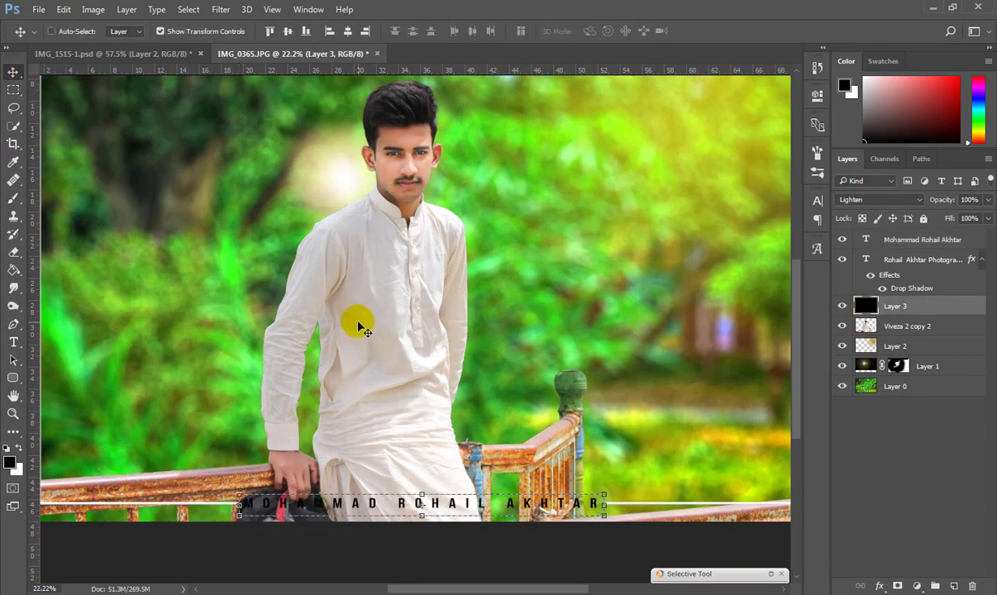
pyautogui.rightClick(905, 241)
pyautogui.click(649, 111)
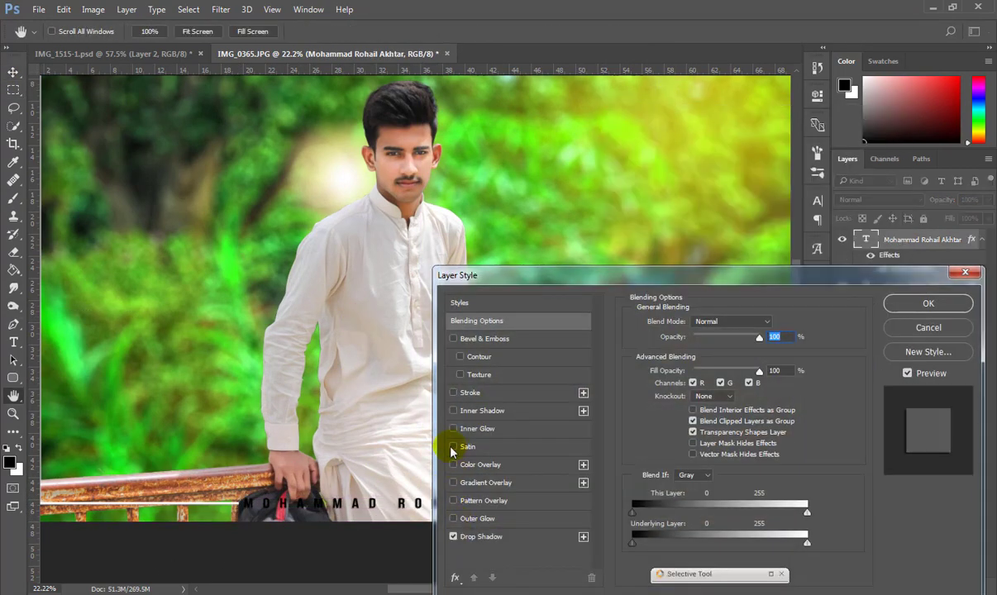
pyautogui.click(478, 465)
pyautogui.click(463, 395)
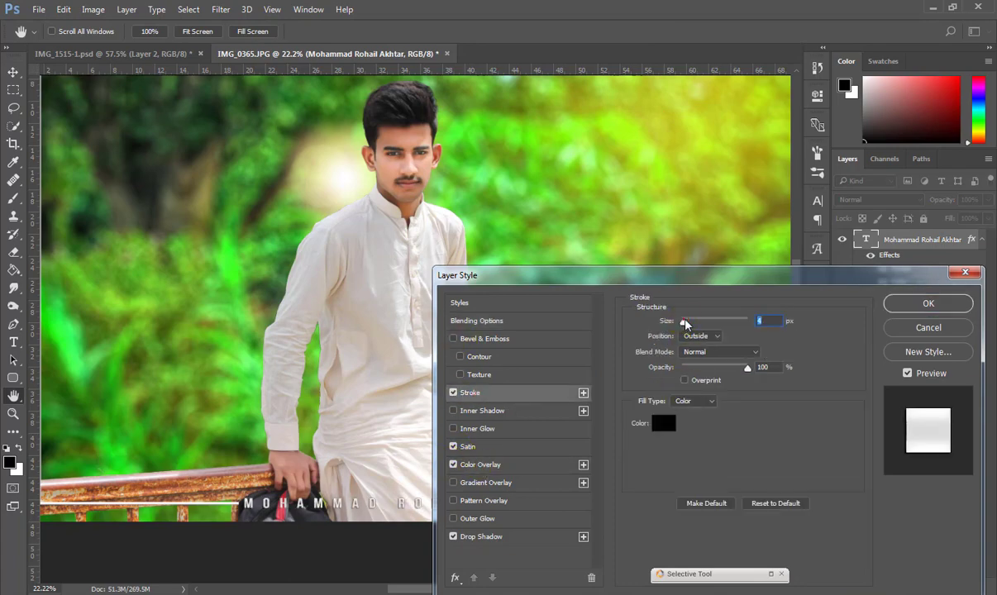
pyautogui.press('Return')
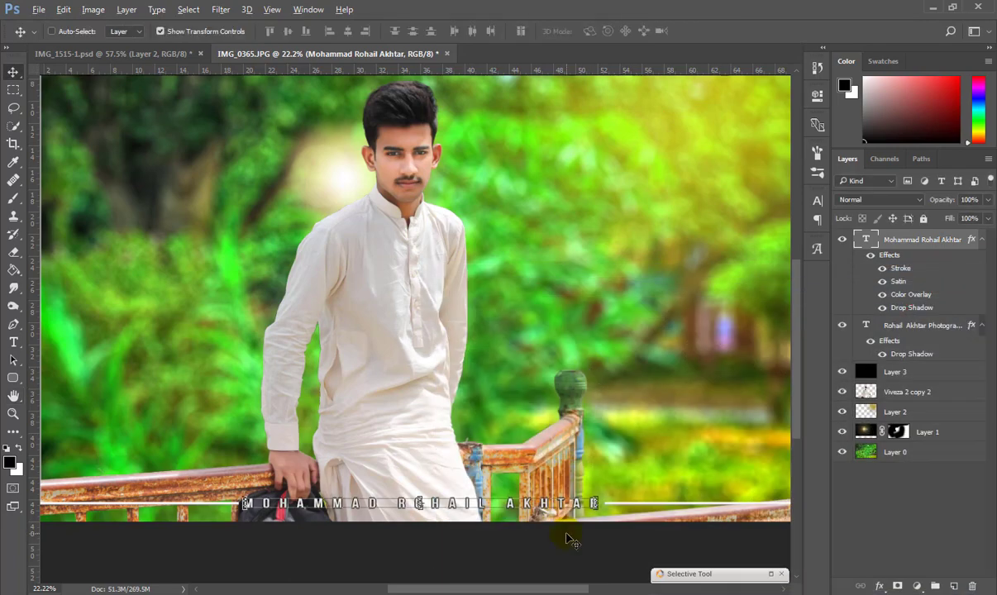
# Revert History to the Rectangular Marquee state on Layer 3 and deselect.
pyautogui.scroll(-4, 571, 538)
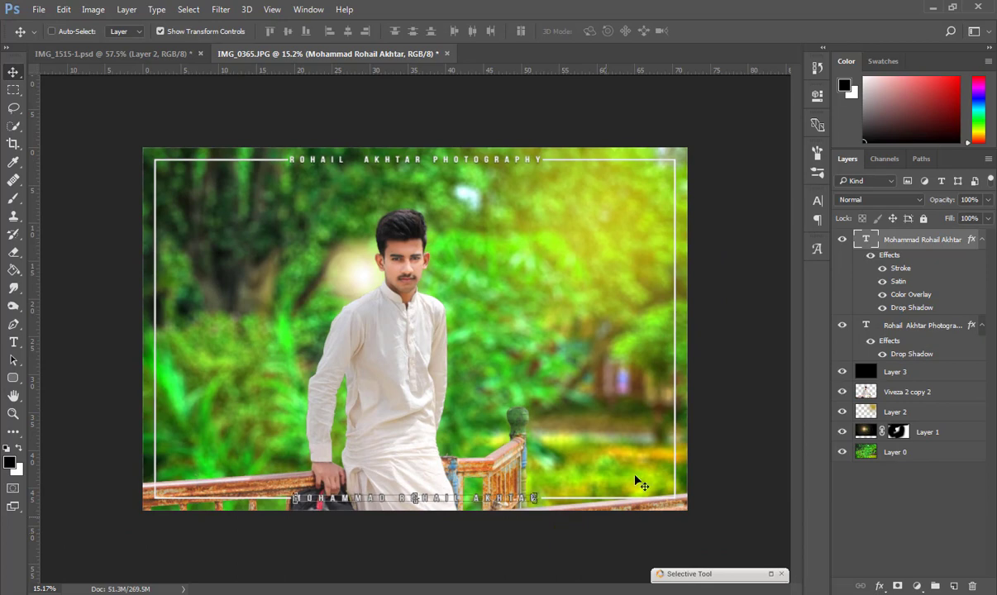
pyautogui.click(843, 242)
pyautogui.scroll(4, 367, 527)
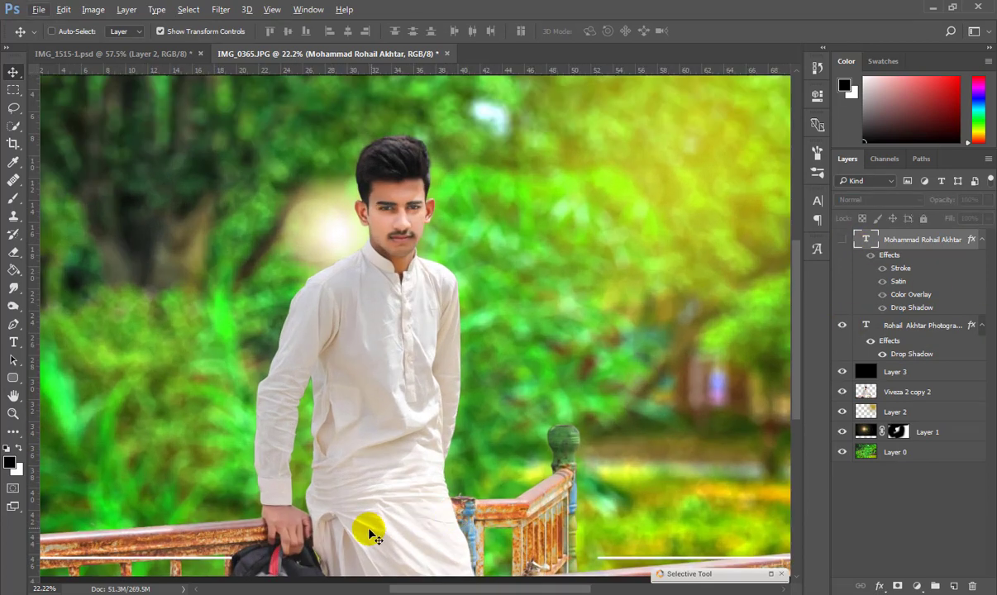
pyautogui.press('b')
pyautogui.click(915, 377)
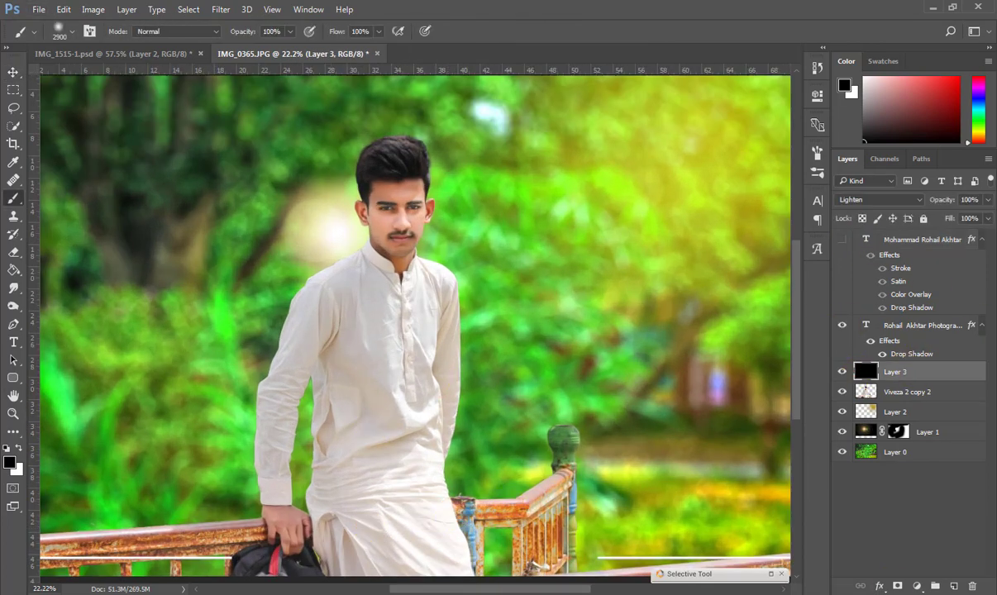
pyautogui.click(817, 67)
pyautogui.click(733, 93)
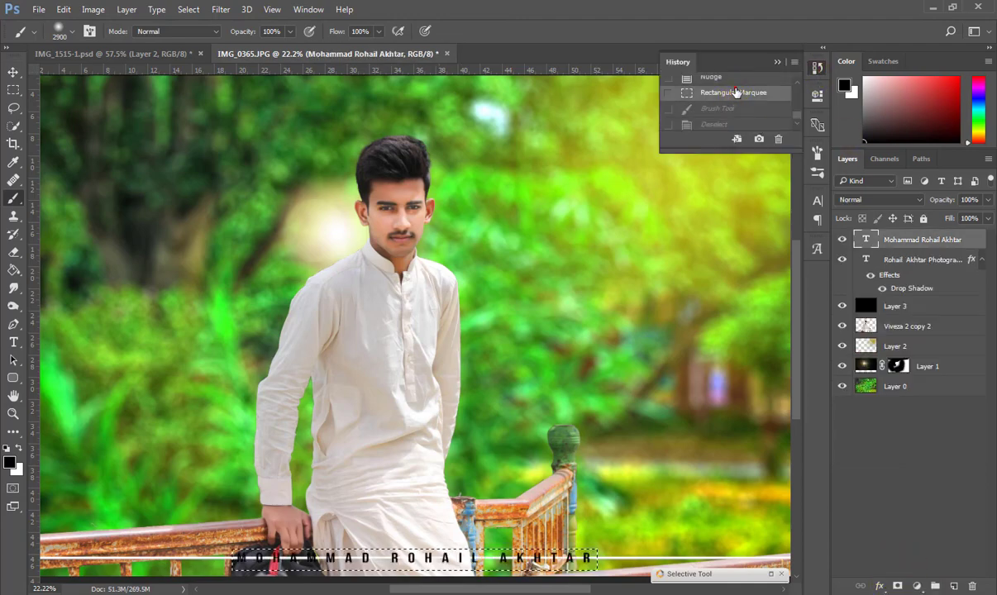
pyautogui.hotkey('ctrl', 'd')
pyautogui.click(842, 240)
pyautogui.scroll(-5, 580, 342)
pyautogui.press('v')
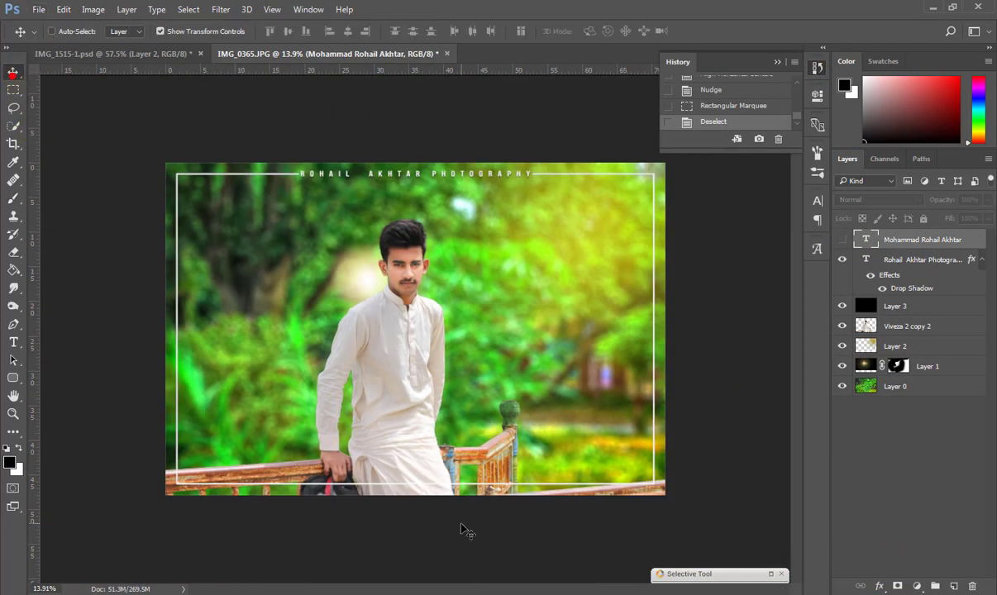
pyautogui.scroll(4, 332, 275)
pyautogui.press('t')
pyautogui.click(223, 354)
# Correct the text to ROHAIL with 100% vertical scale, 0 tracking and Rage Italic font.
pyautogui.write('ROHAI:')
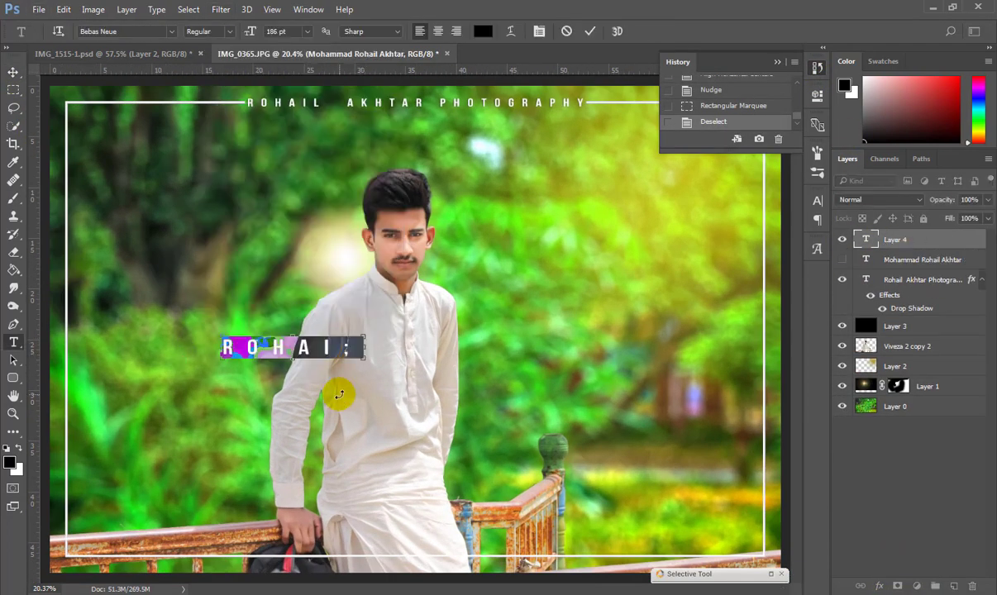
pyautogui.press('BackSpace')
pyautogui.write('L')
pyautogui.hotkey('ctrl', 'a')
pyautogui.click(817, 201)
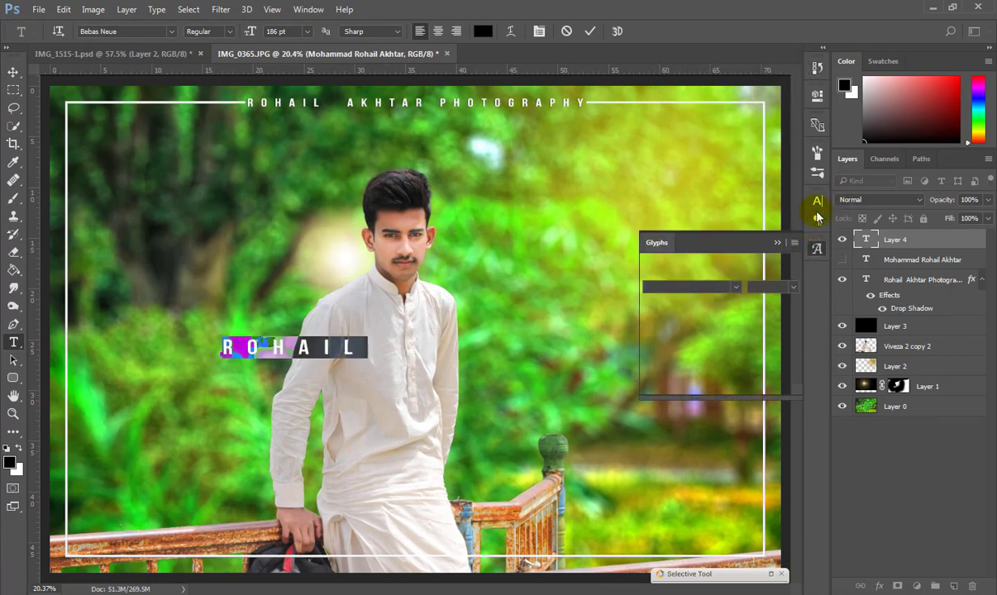
pyautogui.write('100')
pyautogui.press('Return')
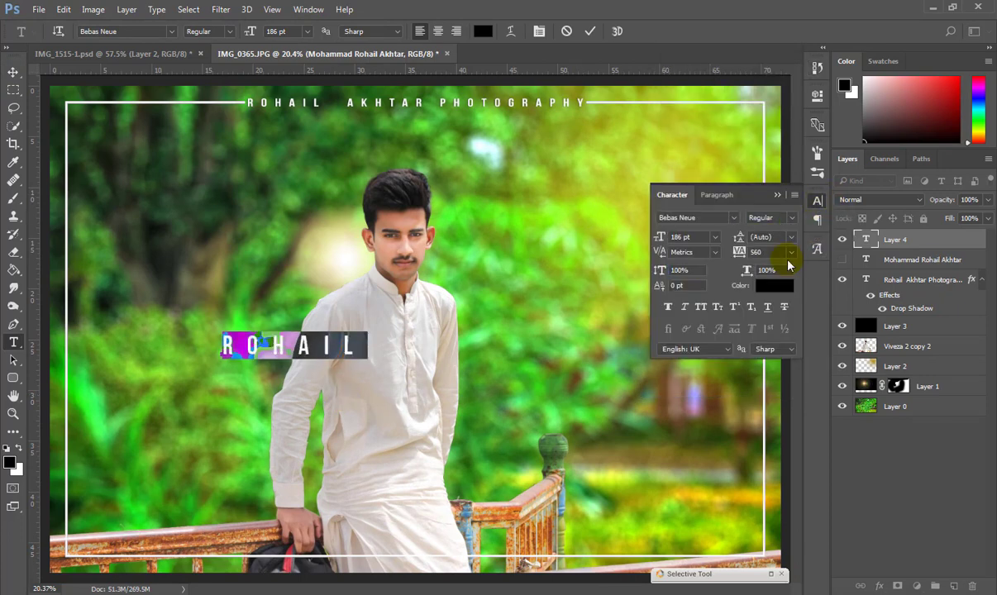
pyautogui.click(791, 252)
pyautogui.click(779, 358)
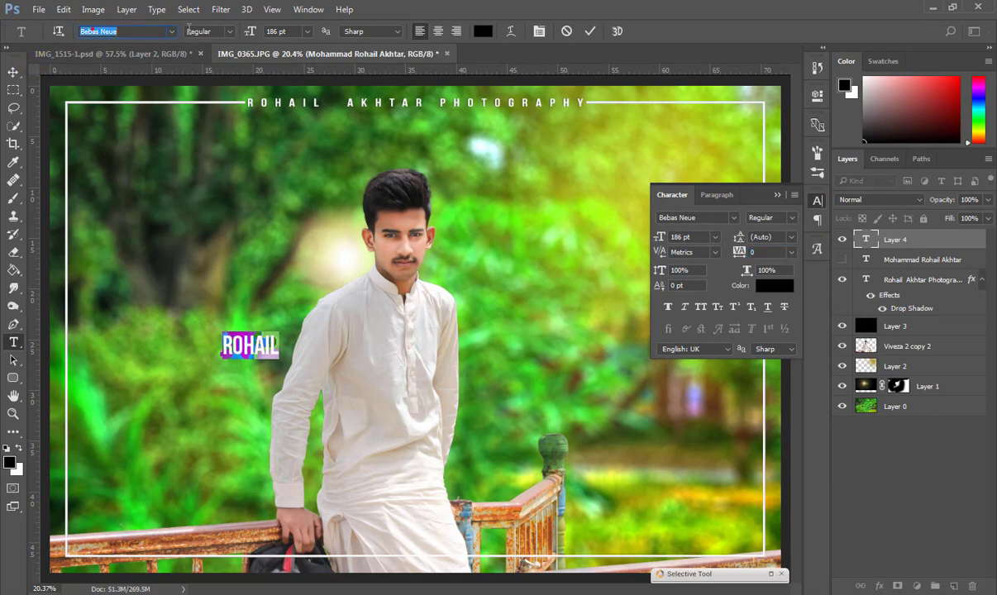
pyautogui.click(171, 32)
pyautogui.click(263, 127)
# Move and enlarge the Rohail text so it sits beside the railing post.
pyautogui.click(12, 73)
pyautogui.moveTo(270, 351); pyautogui.dragTo(452, 371)
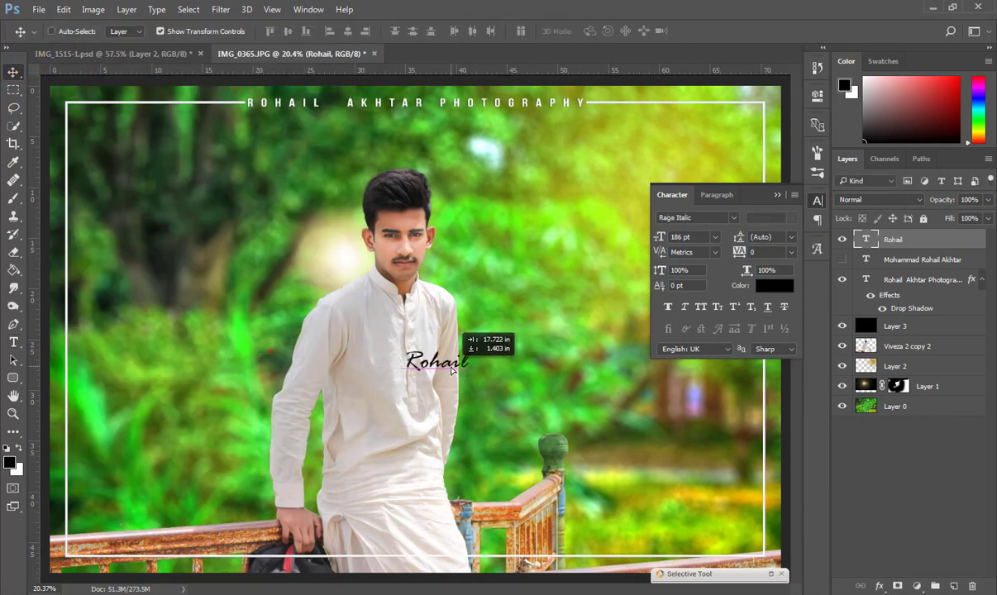
pyautogui.click(778, 196)
pyautogui.moveTo(555, 366); pyautogui.dragTo(683, 443)
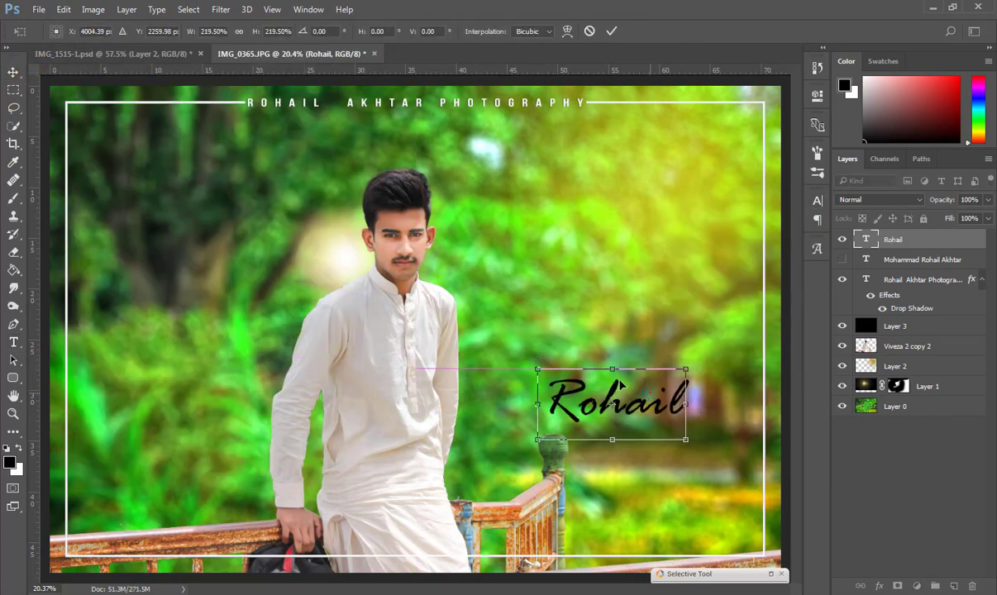
pyautogui.click(19, 76)
pyautogui.moveTo(614, 405)
pyautogui.mouseDown()
pyautogui.moveTo(571, 381)
pyautogui.moveTo(629, 392)
pyautogui.mouseUp()
pyautogui.press('Return')
pyautogui.press('t')
pyautogui.press('Return')
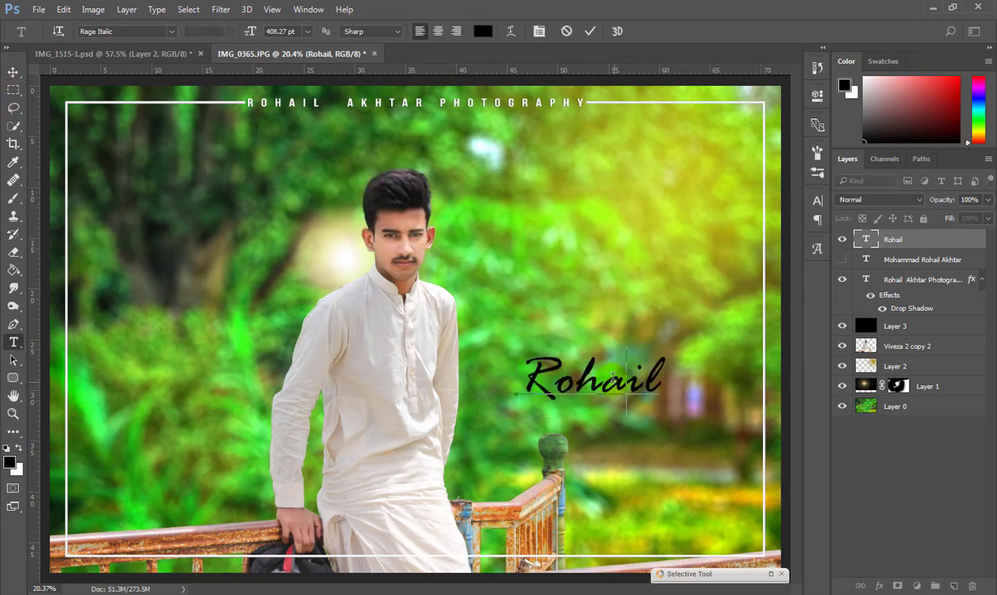
# Shorten the text to Rohi, apply the True Lies font and move it beside the head.
pyautogui.press('BackSpace')
pyautogui.hotkey('ctrl', 'Return')
pyautogui.press('v')
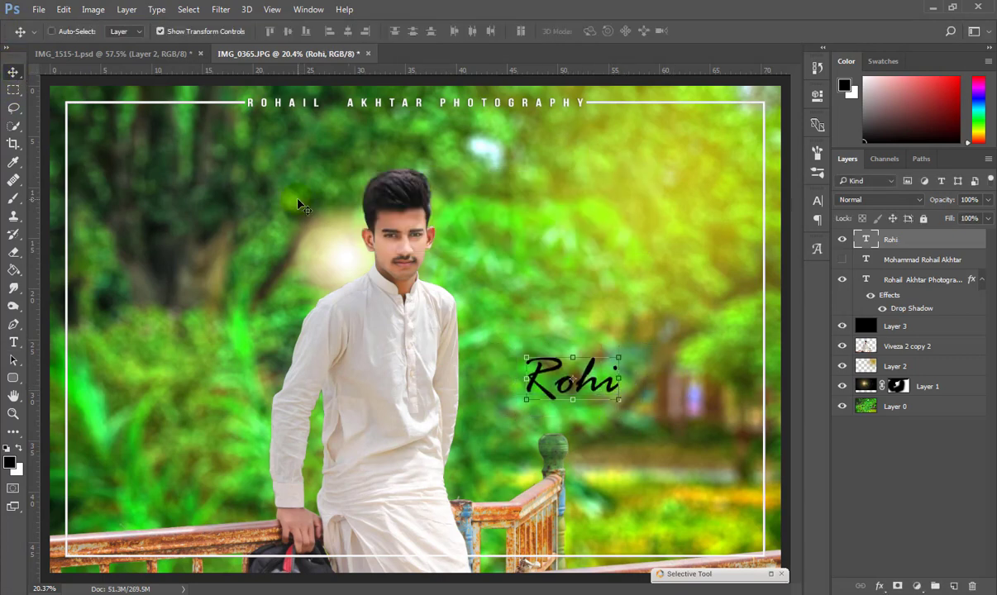
pyautogui.scroll(9, 583, 405)
pyautogui.scroll(-5, 597, 403)
pyautogui.press('t')
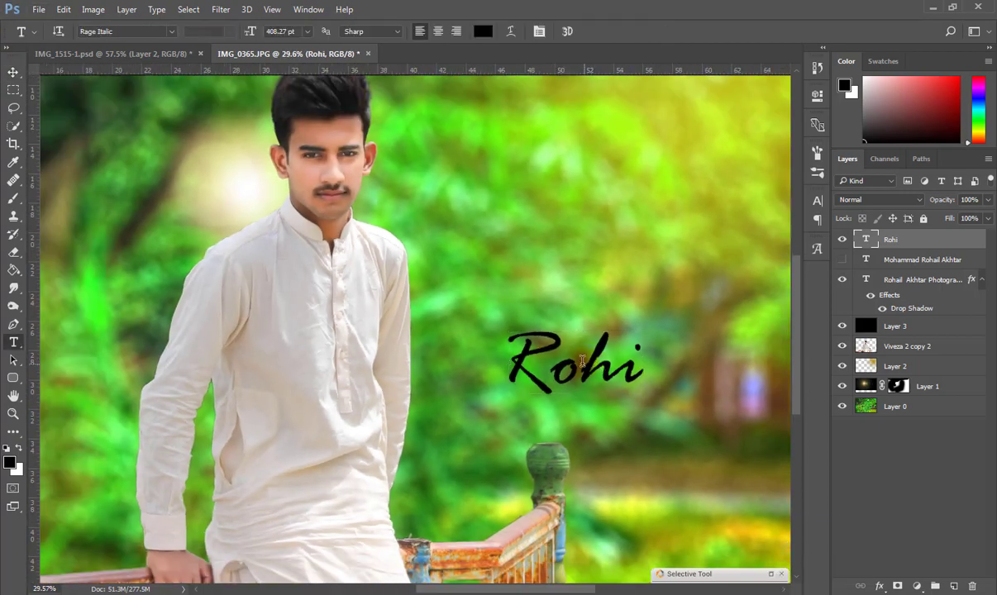
pyautogui.doubleClick(608, 370)
pyautogui.write('True')
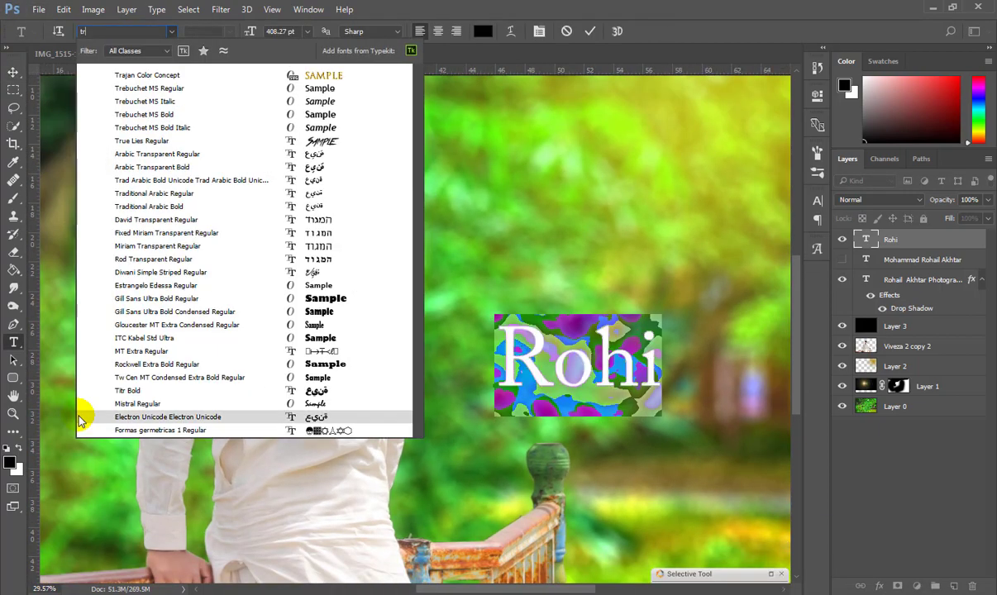
pyautogui.press('Return')
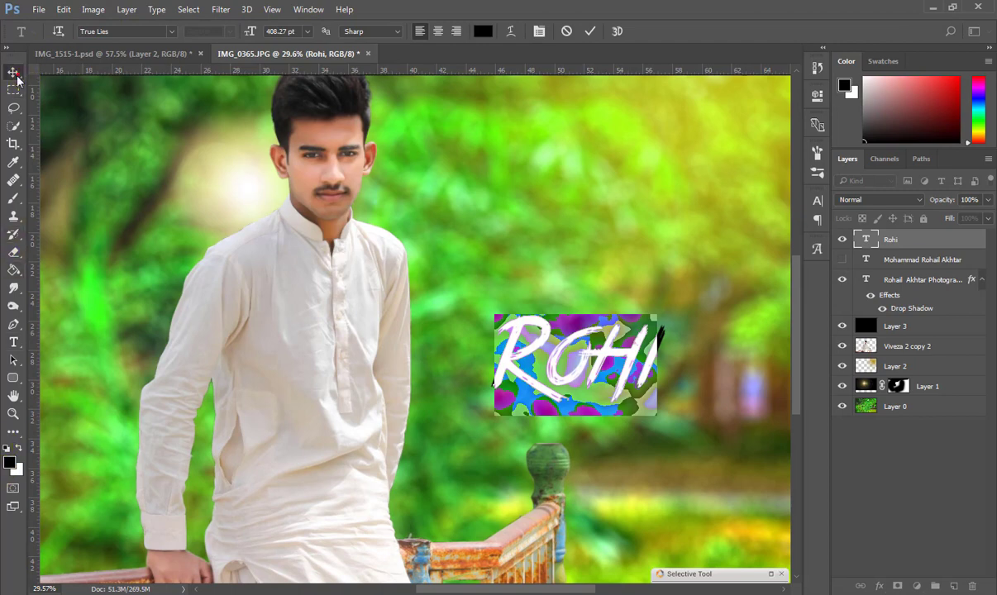
pyautogui.click(14, 73)
pyautogui.scroll(-7, 442, 238)
pyautogui.moveTo(538, 348); pyautogui.dragTo(551, 292)
# Add a new text line reading 'Rajput' below Rohi.
pyautogui.press('r')
pyautogui.press('t')
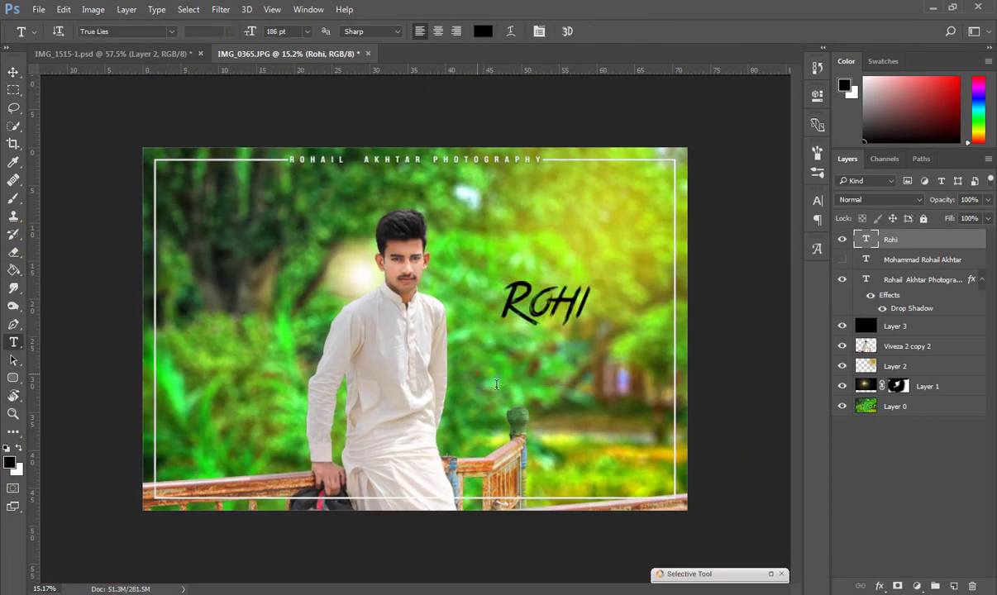
pyautogui.click(478, 372)
pyautogui.write('Rajpurt')
pyautogui.hotkey('ctrl', 'a')
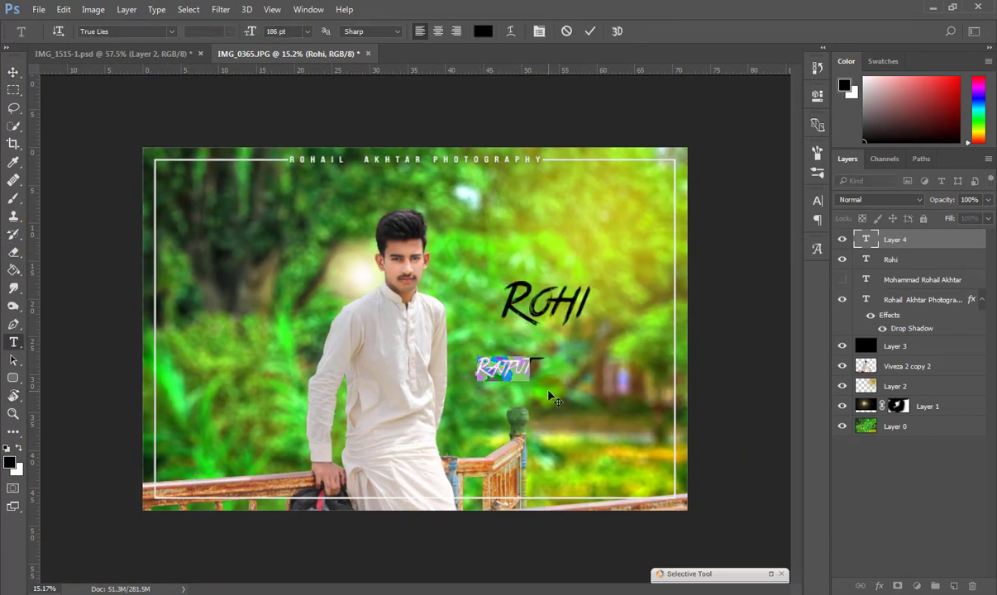
pyautogui.click(13, 73)
pyautogui.moveTo(518, 374); pyautogui.dragTo(624, 384)
pyautogui.press('Return')
pyautogui.scroll(4, 537, 302)
pyautogui.hotkey('ctrl', 't')
pyautogui.click(13, 73)
pyautogui.press('Return')
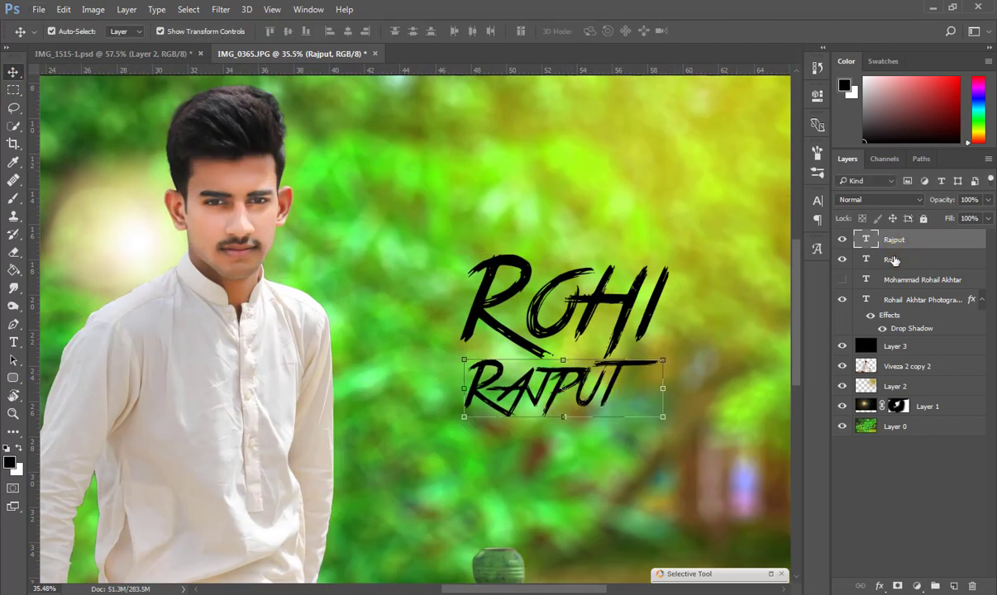
pyautogui.keyDown('shift'); pyautogui.click(891, 259); pyautogui.keyUp('shift')
pyautogui.scroll(-3, 555, 295)
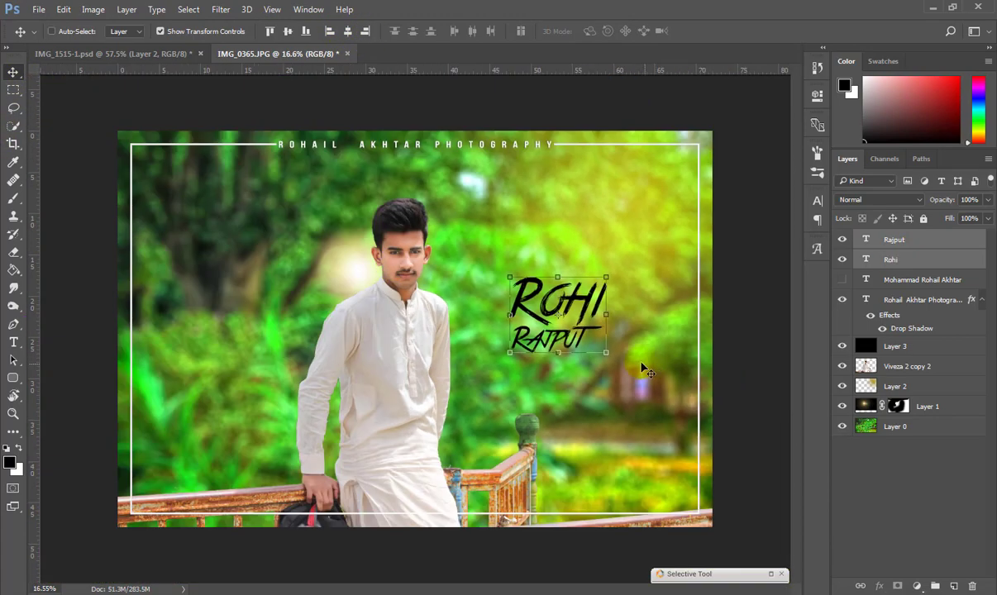
# Draw a custom heart shape to the right of Rohi.
pyautogui.press('t')
pyautogui.rightClick(14, 379)
pyautogui.click(64, 443)
pyautogui.click(523, 35)
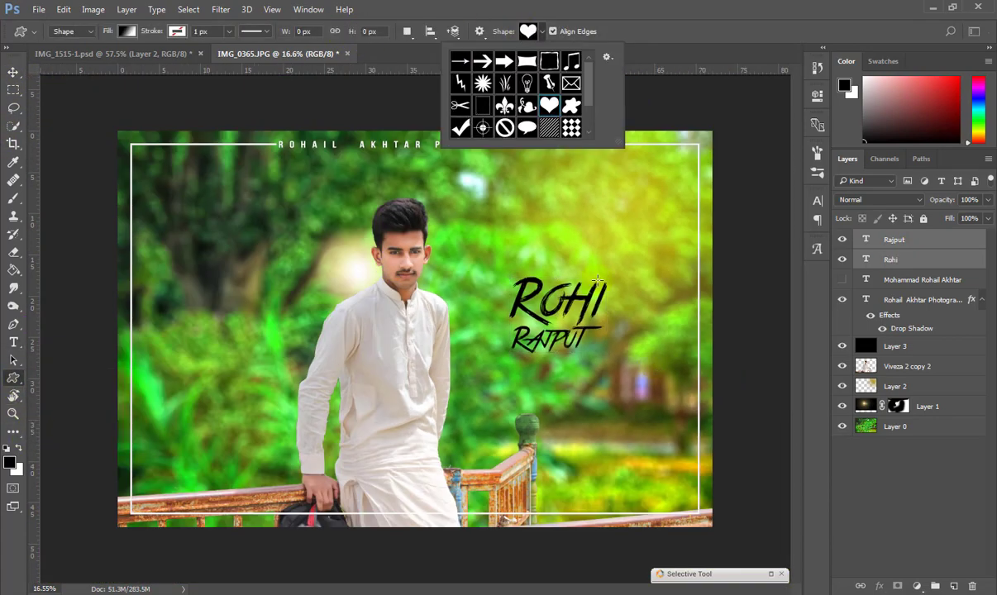
pyautogui.click(597, 281)
pyautogui.moveTo(618, 284); pyautogui.dragTo(693, 354)
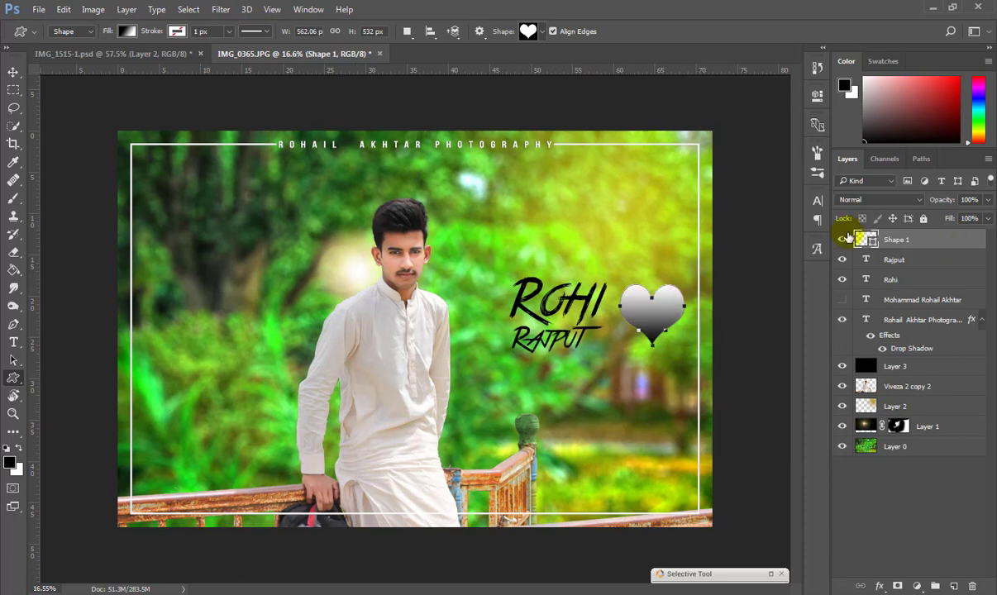
# Fill the heart with a gradient ending in dark red.
pyautogui.click(126, 32)
pyautogui.click(133, 111)
pyautogui.doubleClick(195, 201)
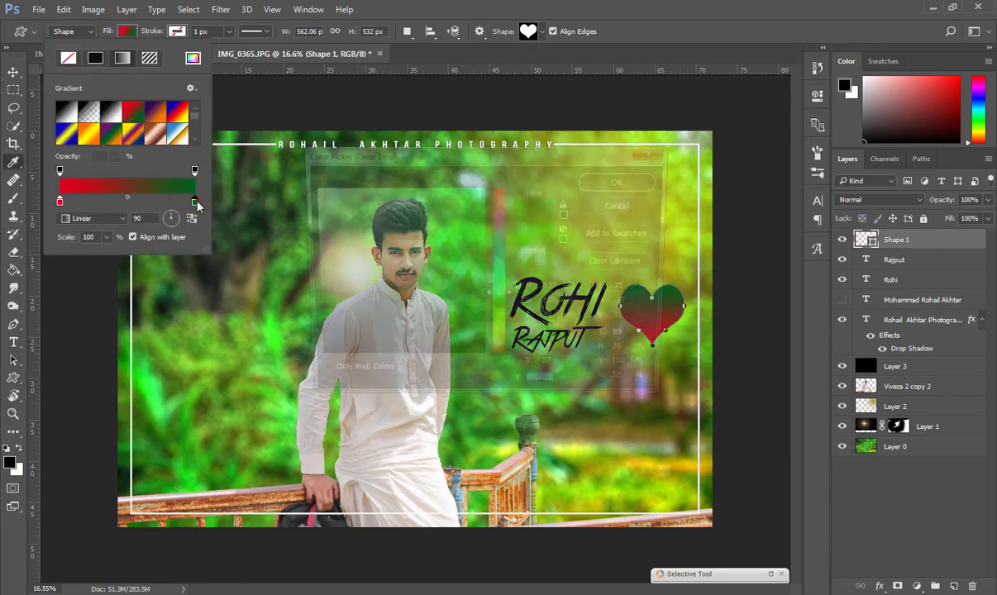
pyautogui.click(500, 188)
pyautogui.moveTo(482, 157); pyautogui.dragTo(310, 220)
pyautogui.moveTo(291, 275); pyautogui.dragTo(307, 307)
pyautogui.click(448, 240)
# Move the heart closer to Rohi, tilt it slightly and shrink it to about half size.
pyautogui.click(13, 73)
pyautogui.moveTo(665, 326); pyautogui.dragTo(653, 329)
pyautogui.moveTo(639, 277); pyautogui.dragTo(644, 277)
pyautogui.moveTo(667, 352); pyautogui.dragTo(639, 318)
pyautogui.click(13, 81)
pyautogui.click(507, 226)
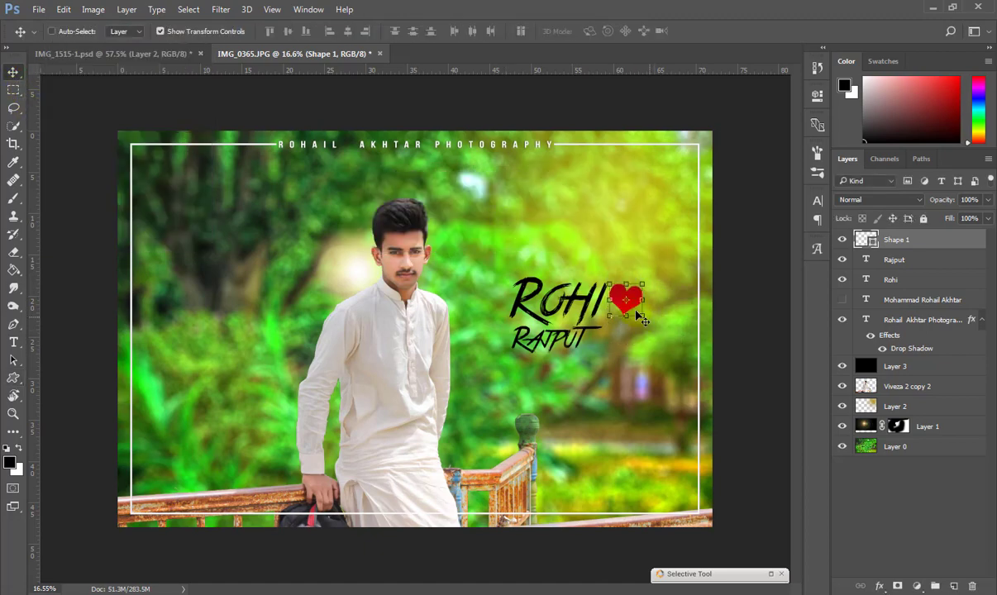
pyautogui.scroll(9, 588, 296)
pyautogui.scroll(-4, 592, 294)
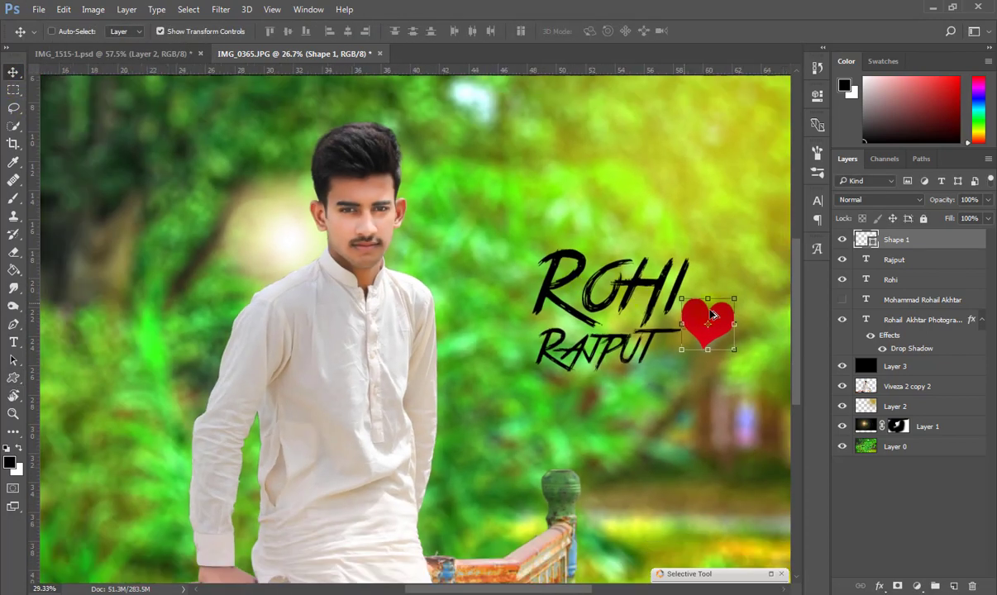
# Open Rohi's layer style and enable Color Overlay and Satin effects.
pyautogui.scroll(4, 693, 308)
pyautogui.click(899, 263)
pyautogui.click(907, 243)
pyautogui.rightClick(894, 279)
pyautogui.click(643, 111)
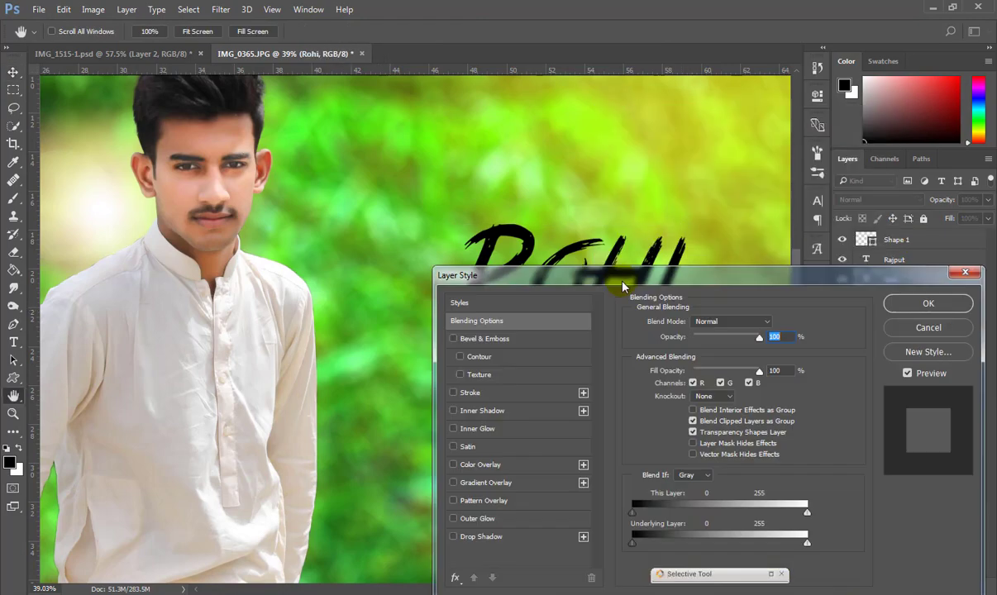
pyautogui.moveTo(621, 277); pyautogui.dragTo(851, 232)
pyautogui.click(685, 418)
pyautogui.click(686, 400)
pyautogui.click(697, 399)
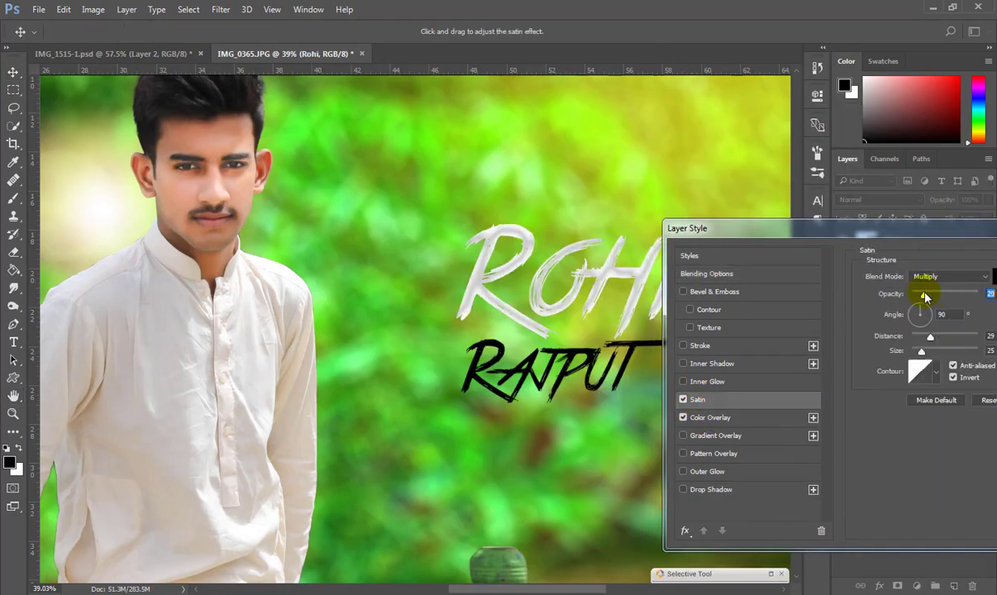
pyautogui.click(711, 418)
pyautogui.click(995, 277)
pyautogui.click(451, 246)
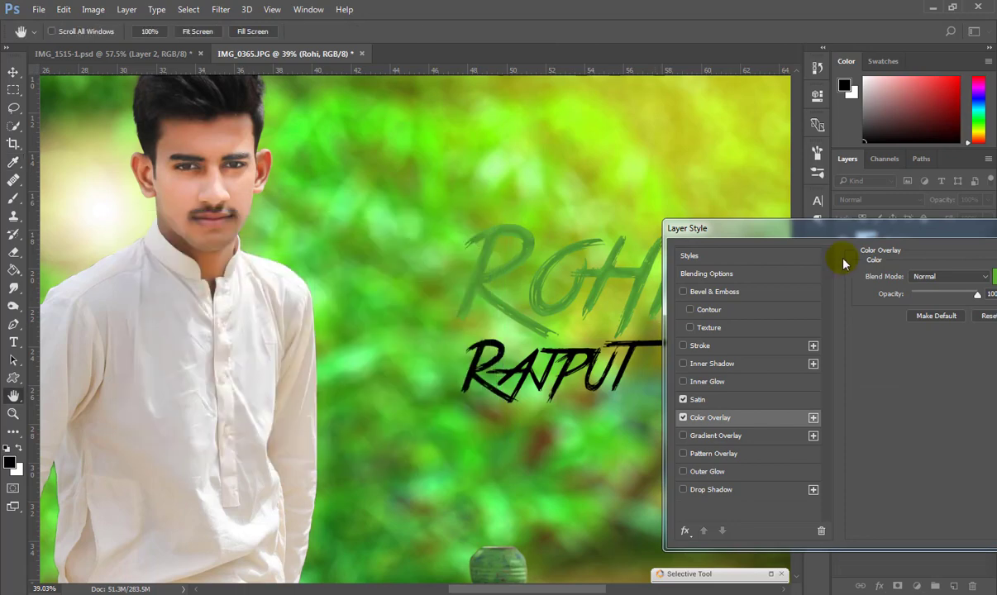
# Add a drop shadow and set Rohi's overlay colour to light blue.
pyautogui.moveTo(779, 232); pyautogui.dragTo(780, 205)
pyautogui.click(685, 466)
pyautogui.click(715, 397)
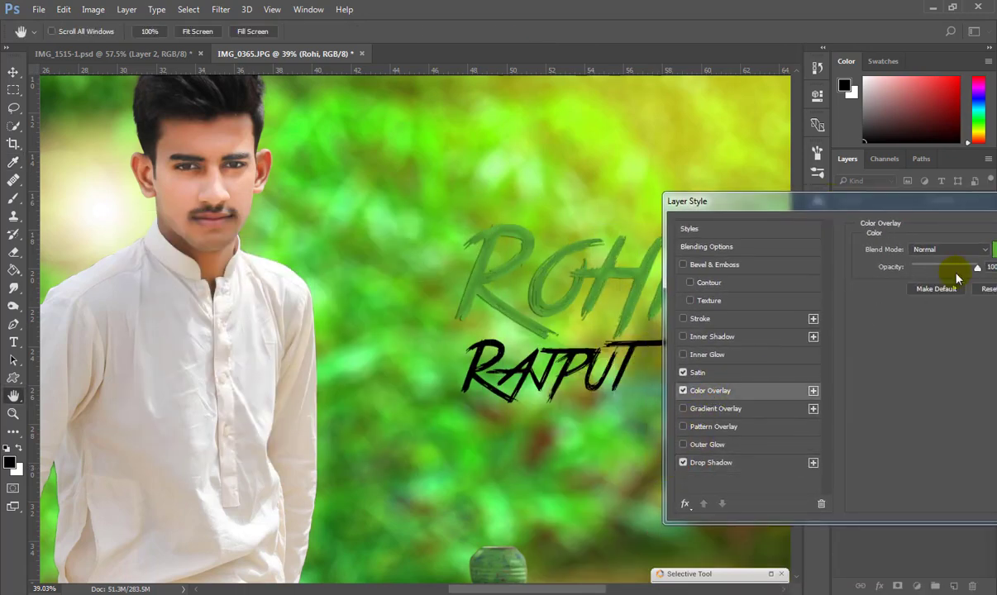
pyautogui.click(995, 251)
pyautogui.click(329, 397)
pyautogui.moveTo(310, 291); pyautogui.dragTo(322, 242)
pyautogui.click(453, 245)
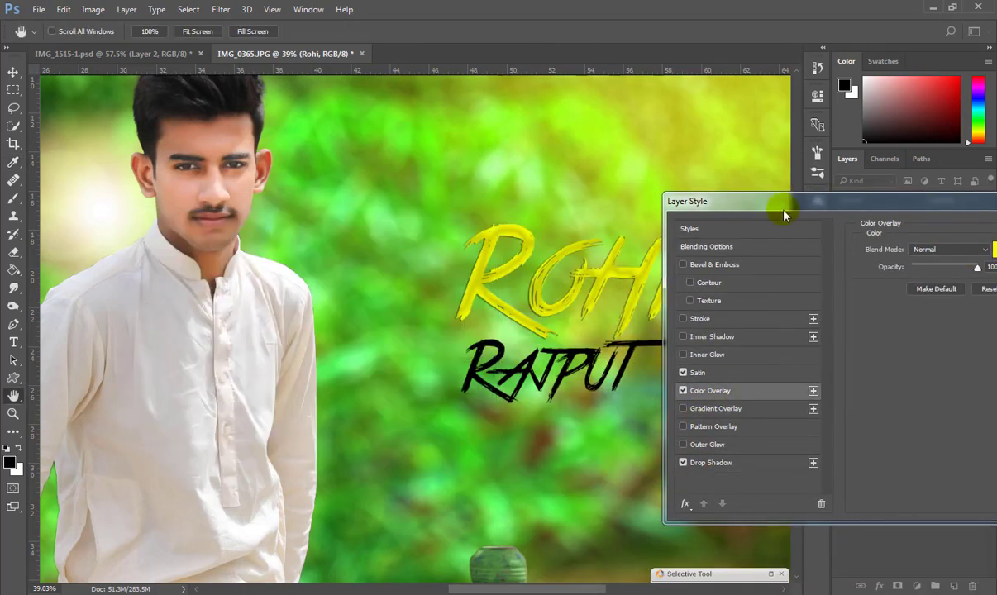
pyautogui.moveTo(782, 207); pyautogui.dragTo(247, 343)
pyautogui.moveTo(422, 348); pyautogui.dragTo(324, 329)
pyautogui.click(382, 377)
pyautogui.click(478, 247)
pyautogui.click(536, 357)
pyautogui.scroll(-5, 461, 374)
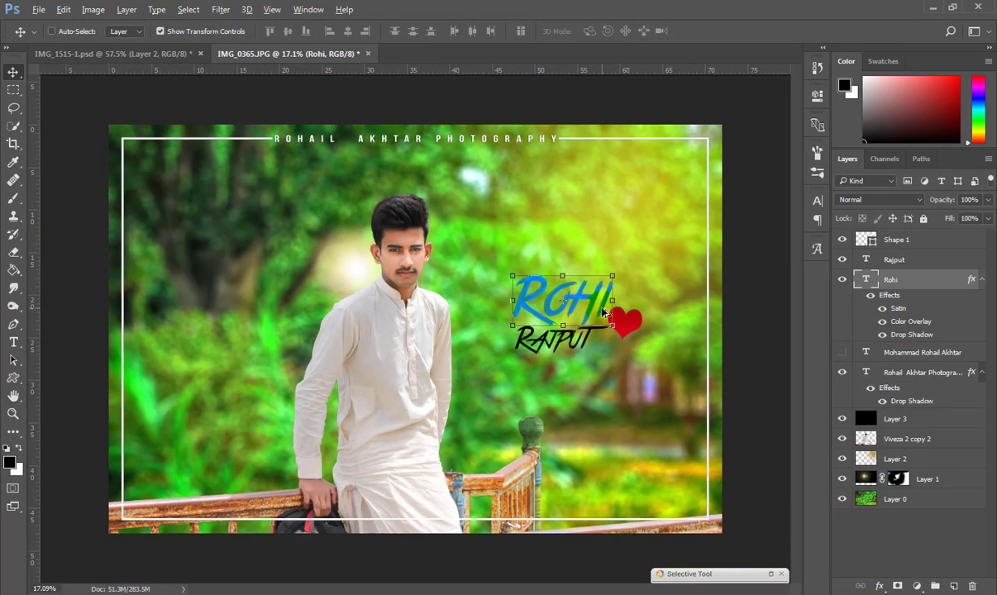
# Copy Rohi's layer style and paste it onto Rajput.
pyautogui.rightClick(927, 282)
pyautogui.click(680, 553)
pyautogui.rightClick(895, 261)
pyautogui.click(674, 565)
pyautogui.click(626, 454)
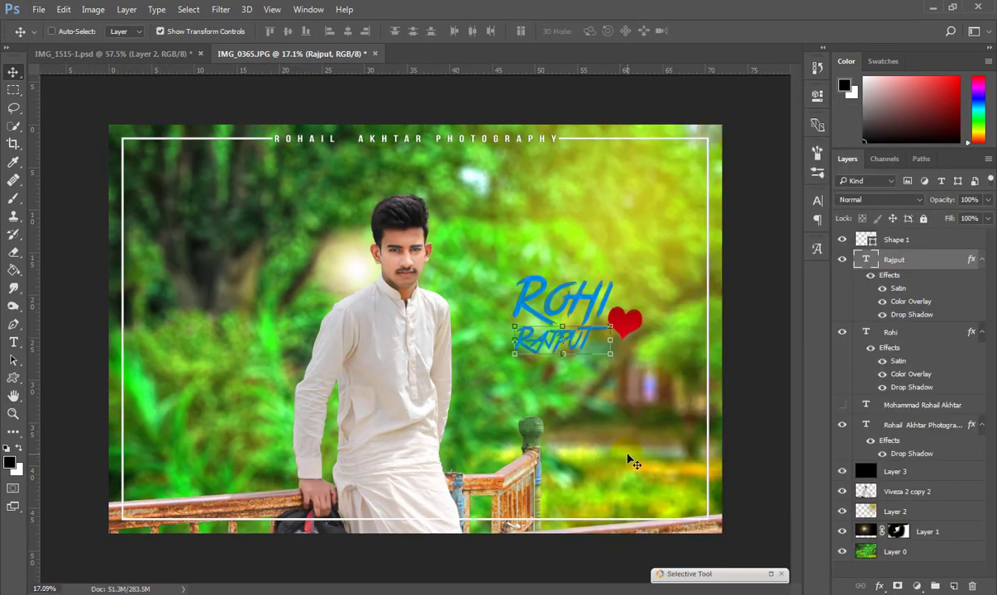
# Rotate the heart upright, enlarge it over the words and move its layer below Rohi.
pyautogui.click(896, 239)
pyautogui.hotkey('ctrl', 't')
pyautogui.moveTo(638, 297); pyautogui.dragTo(628, 296)
pyautogui.moveTo(631, 323); pyautogui.dragTo(567, 322)
pyautogui.moveTo(579, 333); pyautogui.dragTo(592, 349)
pyautogui.click(13, 73)
pyautogui.click(404, 234)
pyautogui.moveTo(869, 288); pyautogui.dragTo(916, 382)
# Rotate the heart slightly clockwise and shift it a little to the left.
pyautogui.scroll(5, 547, 301)
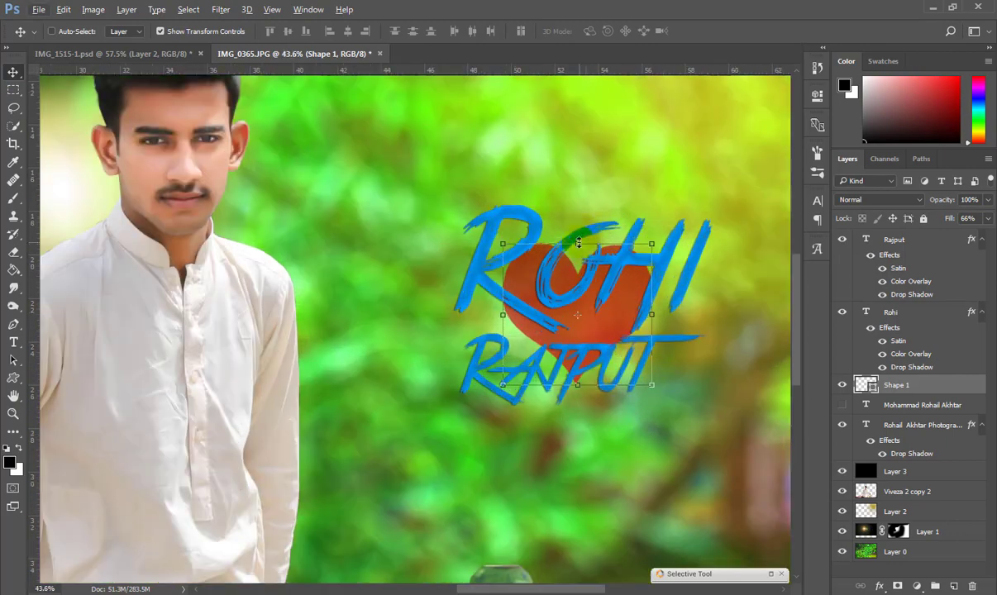
pyautogui.moveTo(583, 232); pyautogui.dragTo(595, 235)
pyautogui.moveTo(618, 317); pyautogui.dragTo(609, 316)
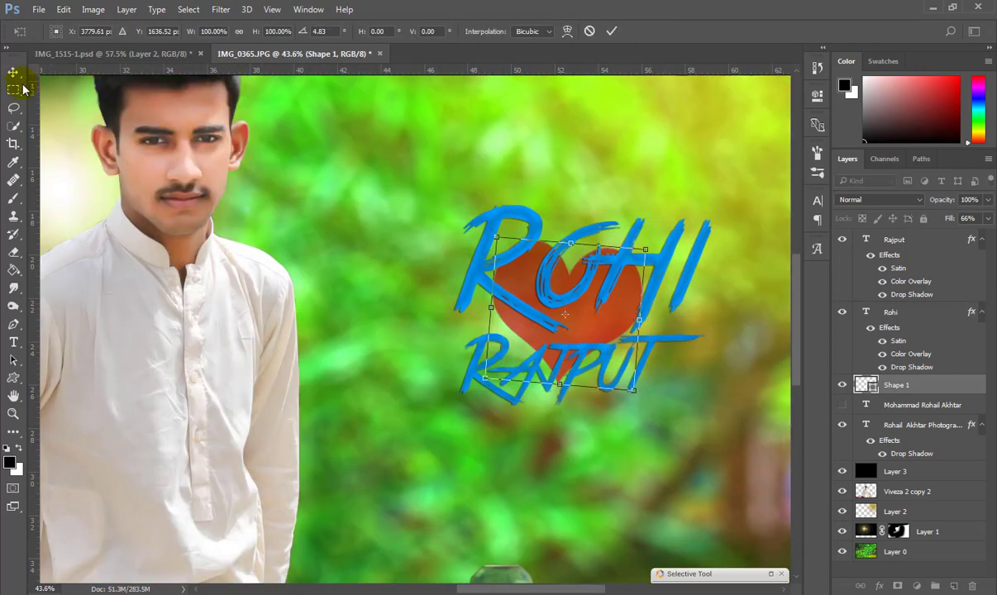
pyautogui.click(14, 75)
pyautogui.click(441, 234)
pyautogui.scroll(-2, 338, 284)
pyautogui.scroll(-3, 338, 283)
pyautogui.scroll(5, 589, 307)
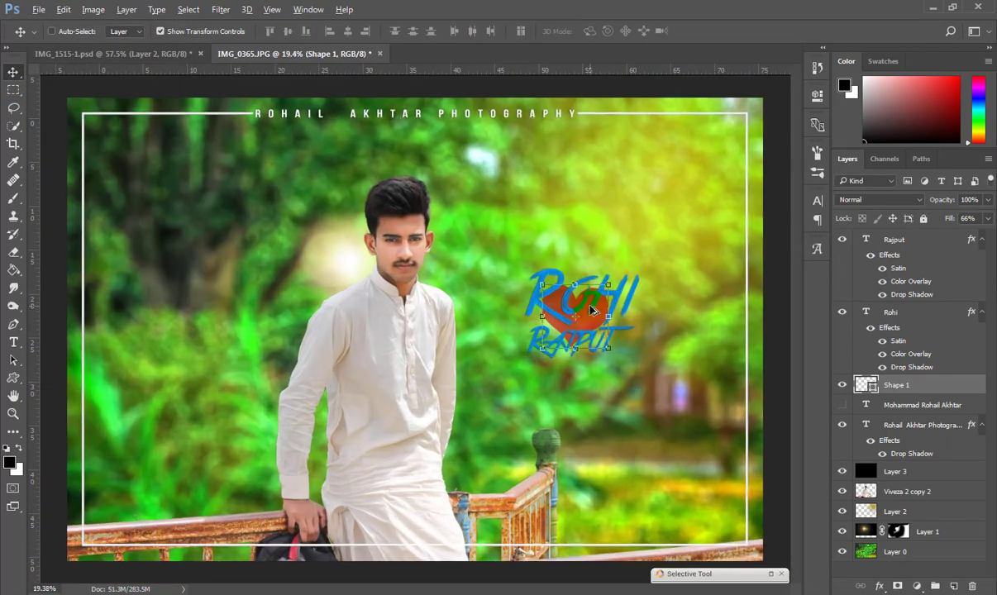
# Set Rajput's colour overlay to white in its layer style.
pyautogui.rightClick(906, 241)
pyautogui.click(616, 108)
pyautogui.moveTo(525, 96); pyautogui.dragTo(955, 244)
pyautogui.click(703, 410)
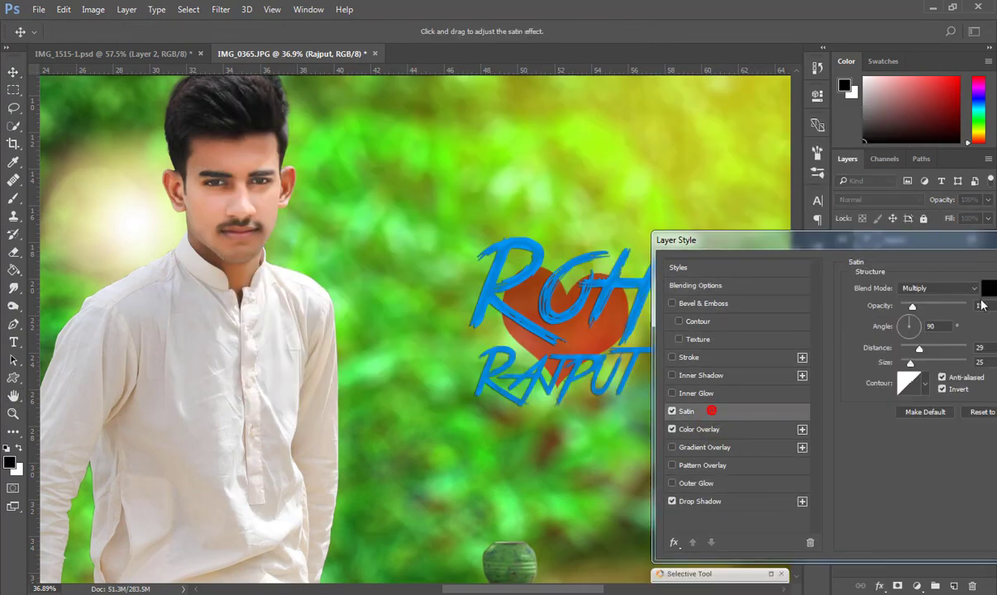
pyautogui.click(989, 288)
pyautogui.click(453, 244)
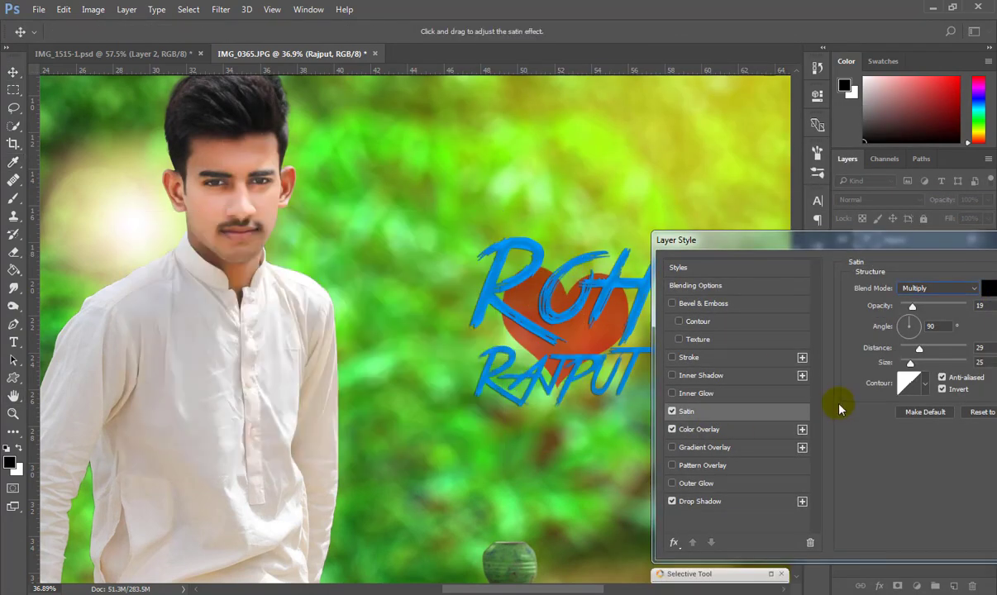
pyautogui.click(699, 429)
pyautogui.click(989, 288)
pyautogui.click(261, 287)
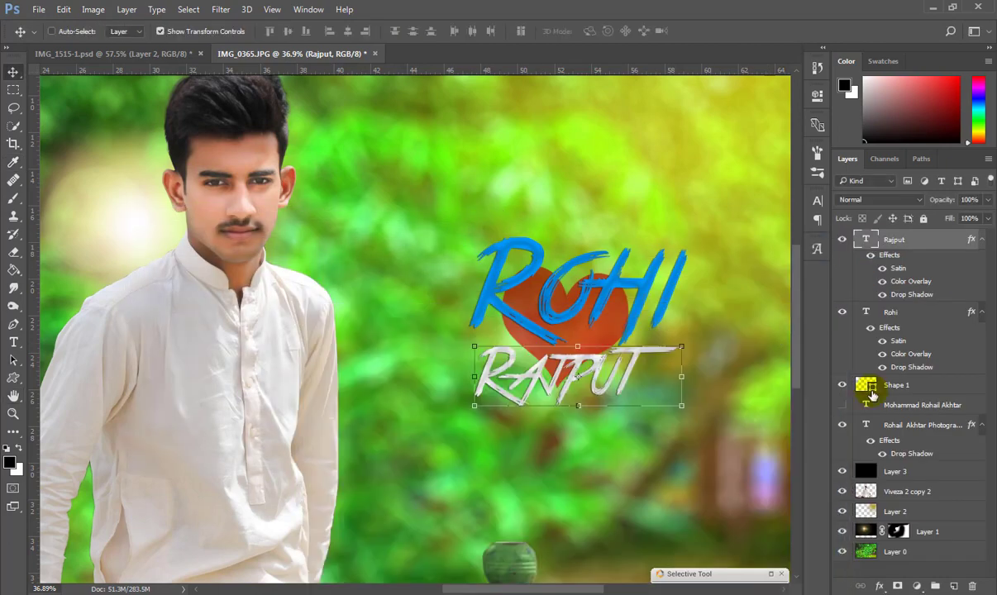
# Change Rohi's colour overlay to near-black.
pyautogui.rightClick(910, 317)
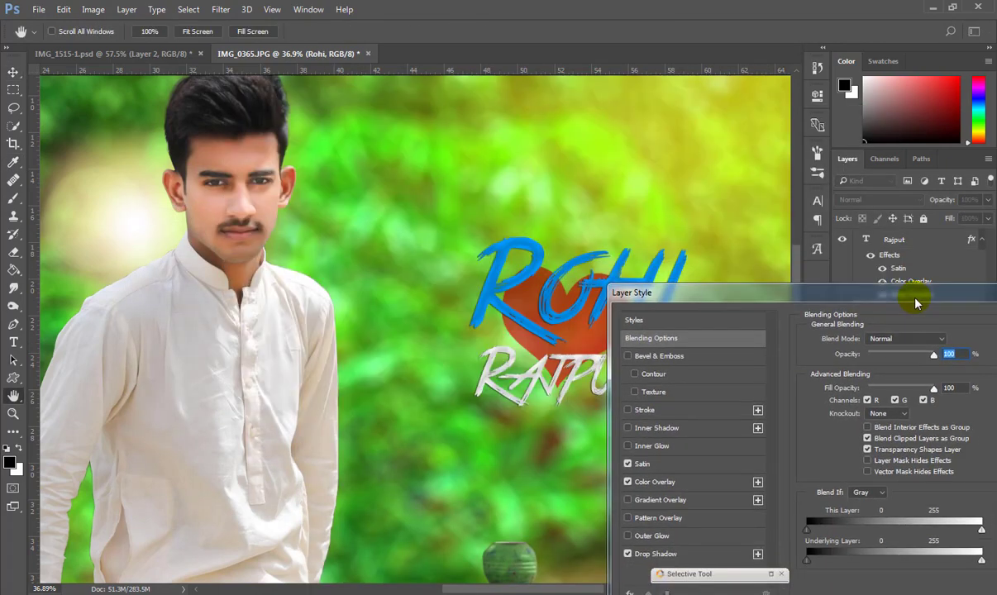
pyautogui.click(655, 481)
pyautogui.click(948, 341)
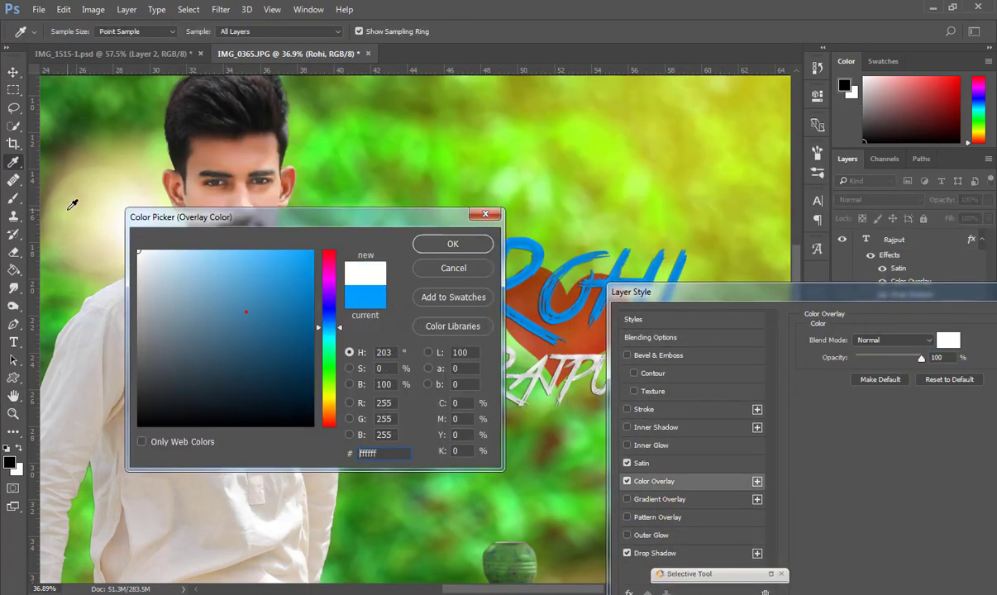
pyautogui.click(271, 311)
pyautogui.click(160, 408)
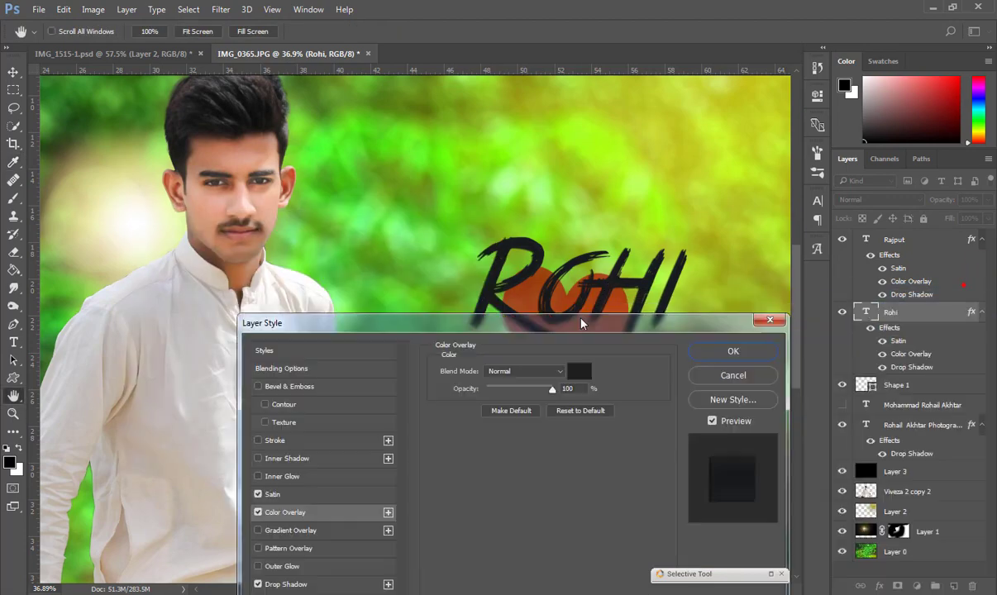
pyautogui.press('Return')
pyautogui.scroll(-4, 622, 340)
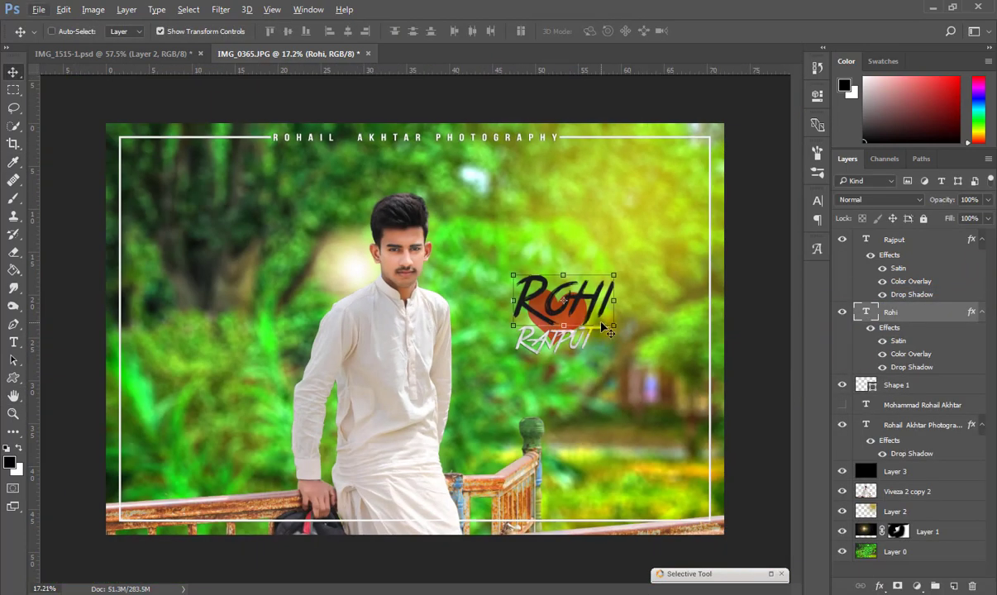
# Combine the Rajput text and heart layers into one smart object.
pyautogui.keyDown('ctrl'); pyautogui.click(916, 240); pyautogui.keyUp('ctrl')
pyautogui.keyDown('ctrl'); pyautogui.click(900, 386); pyautogui.keyUp('ctrl')
pyautogui.rightClick(898, 386)
pyautogui.click(645, 246)
# Move the combined title to the upper right and enlarge it to about 121%.
pyautogui.moveTo(570, 307); pyautogui.dragTo(562, 266)
pyautogui.moveTo(608, 315); pyautogui.dragTo(681, 417)
pyautogui.click(13, 72)
pyautogui.click(423, 234)
pyautogui.scroll(4, 651, 392)
pyautogui.scroll(-6, 583, 382)
pyautogui.moveTo(583, 383); pyautogui.dragTo(575, 383)
pyautogui.click(13, 72)
pyautogui.click(433, 236)
pyautogui.scroll(4, 652, 380)
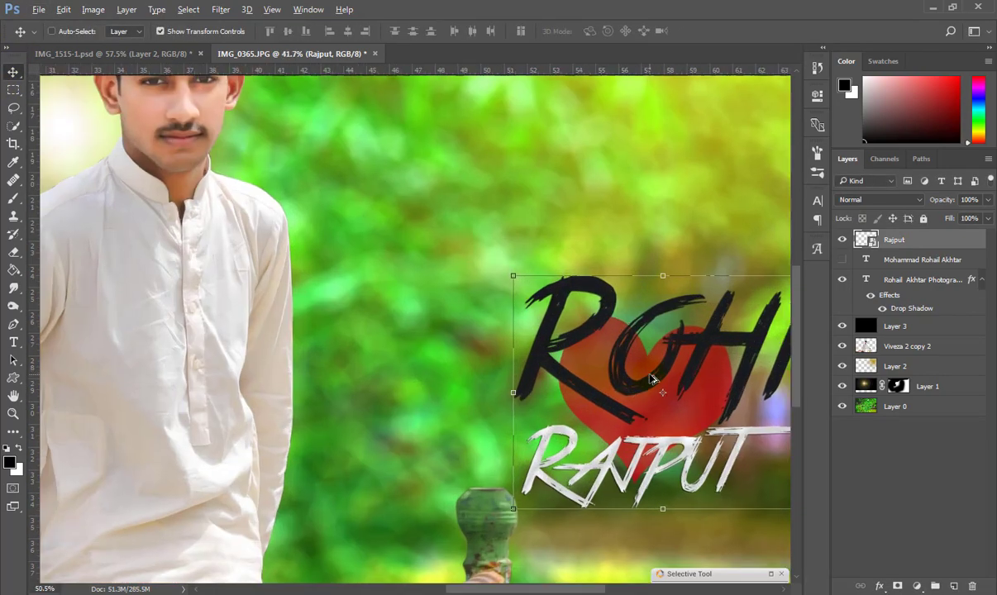
pyautogui.scroll(-1, 652, 379)
# Give the combined title layer a drop shadow and a stroke.
pyautogui.rightClick(902, 237)
pyautogui.click(635, 83)
pyautogui.click(242, 356)
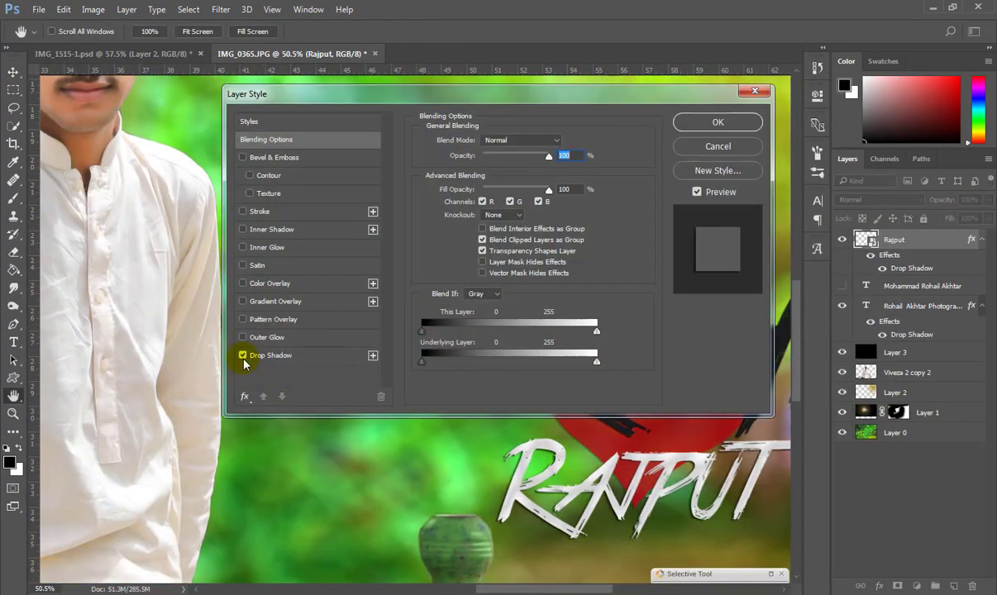
pyautogui.moveTo(586, 93)
pyautogui.mouseDown()
pyautogui.moveTo(395, 199)
pyautogui.moveTo(165, 275)
pyautogui.moveTo(190, 274)
pyautogui.mouseUp()
pyautogui.click(51, 318)
pyautogui.click(303, 288)
pyautogui.scroll(-6, 278, 367)
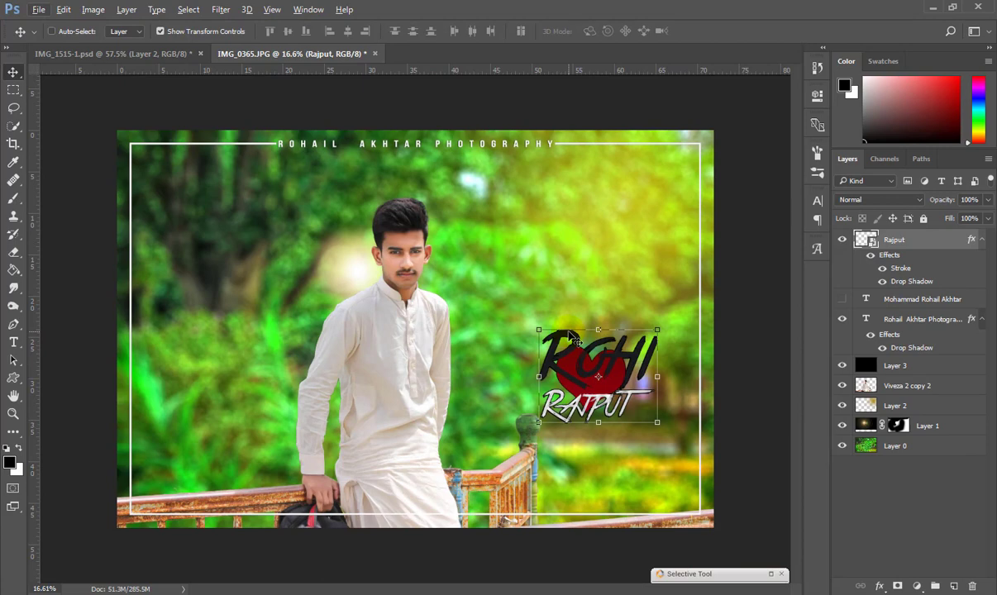
# Shrink the logo slightly and shift it up and to the right.
pyautogui.moveTo(623, 378); pyautogui.dragTo(623, 362)
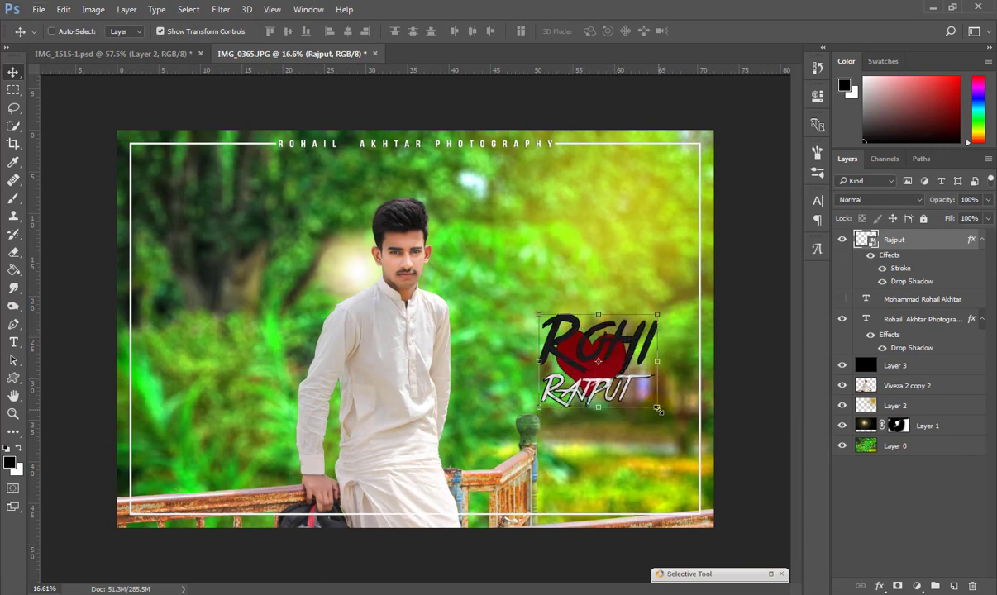
pyautogui.moveTo(658, 406); pyautogui.dragTo(618, 376)
pyautogui.moveTo(607, 359); pyautogui.dragTo(653, 364)
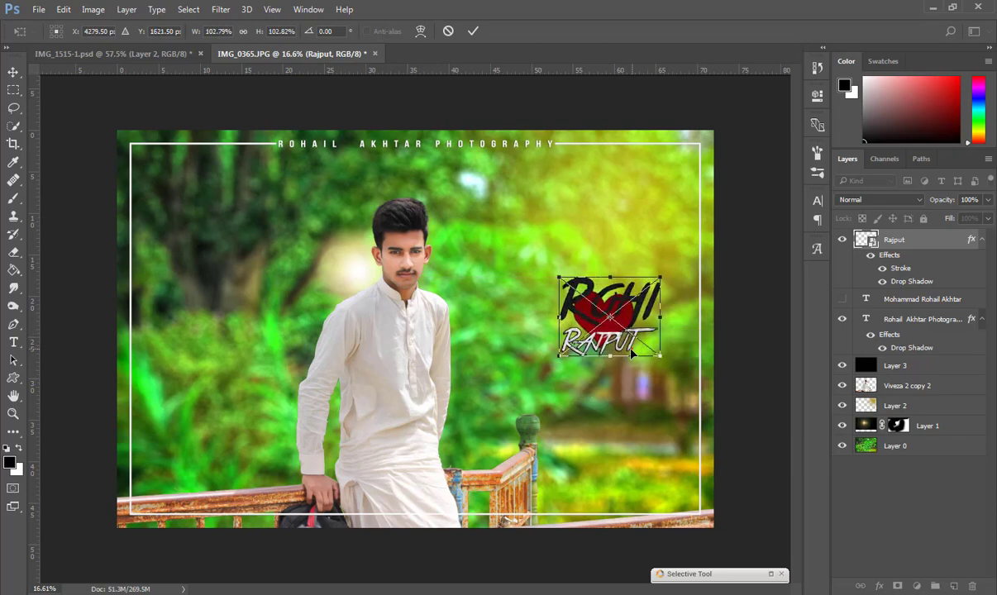
pyautogui.click(13, 72)
# Select and duplicate the Viveza 2 copy 2 layer, undoing an accidental colour inversion.
pyautogui.scroll(8, 402, 256)
pyautogui.click(901, 386)
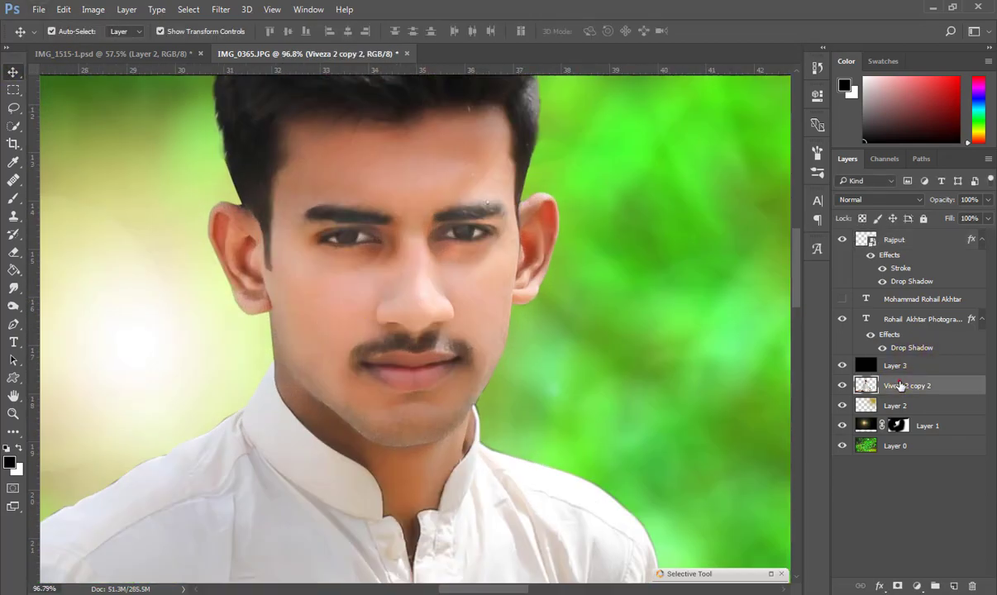
pyautogui.hotkey('ctrl', 'i')
pyautogui.hotkey('ctrl', 'z')
# Apply Camera Raw to the copy with Vibrance +28 and Reds hue -25.
pyautogui.hotkey('ctrl', 'shift', 'a')
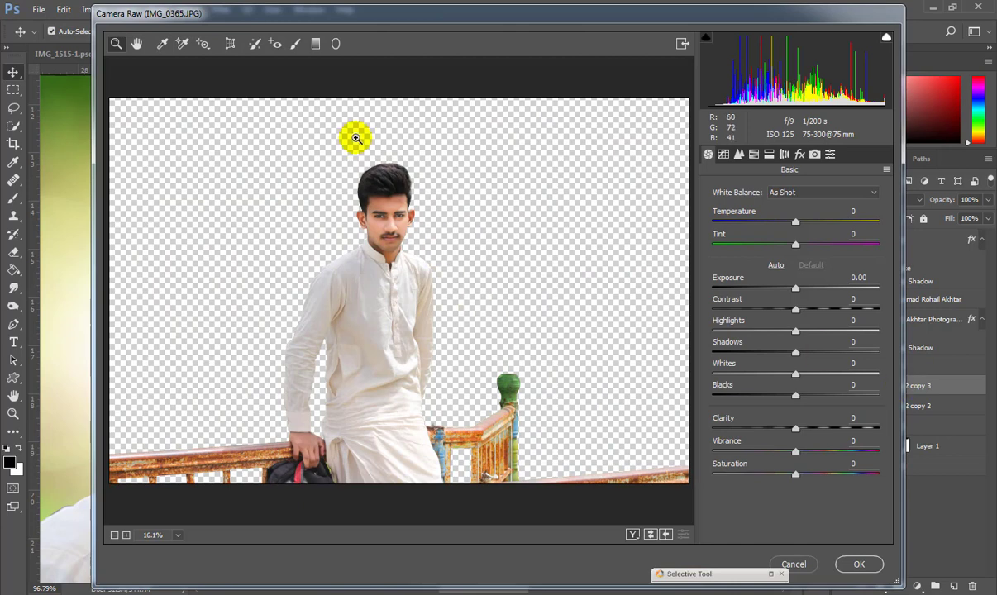
pyautogui.scroll(8, 368, 186)
pyautogui.moveTo(796, 430); pyautogui.dragTo(820, 456)
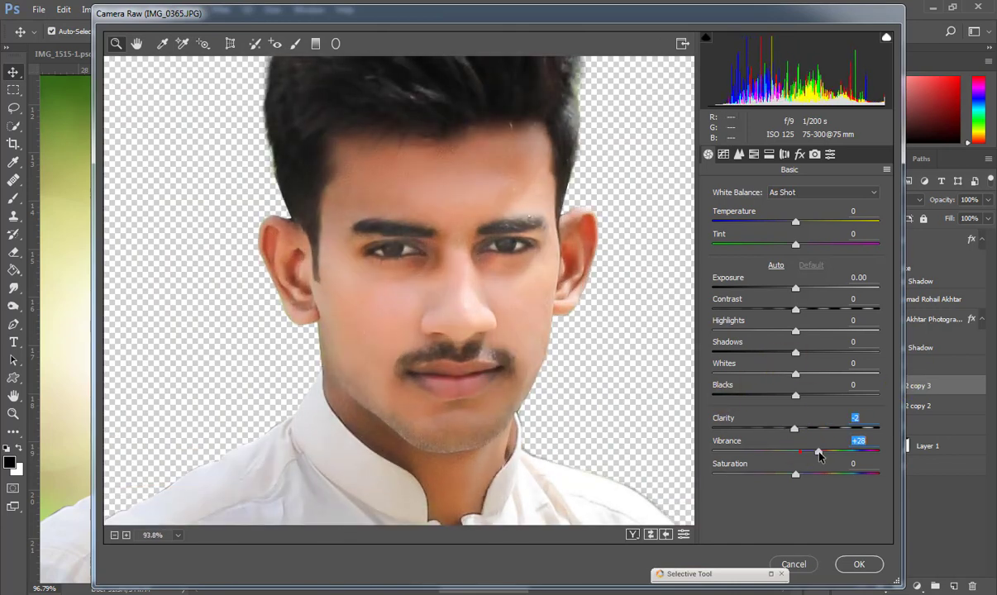
pyautogui.click(741, 155)
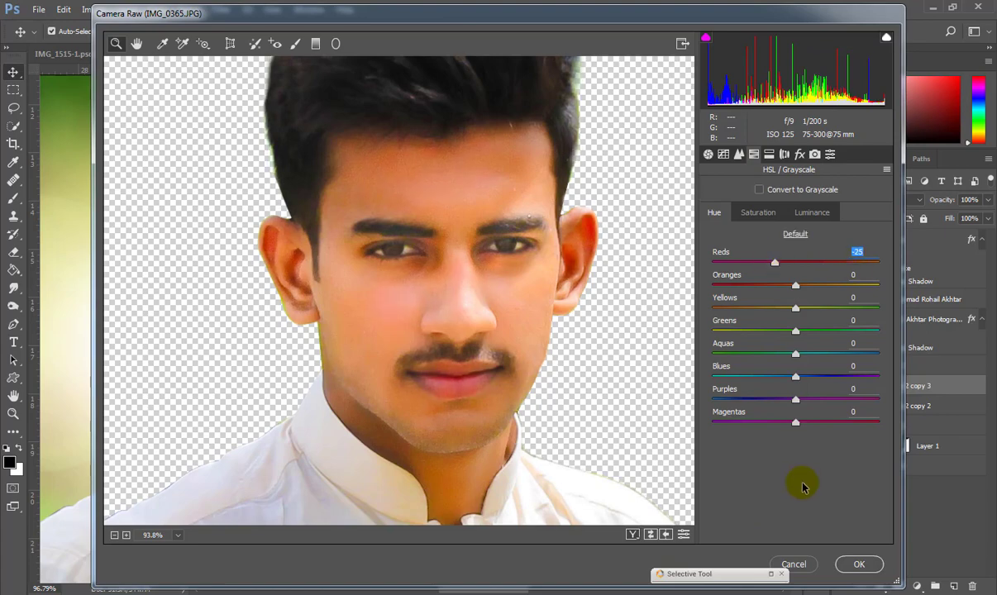
pyautogui.click(859, 563)
# Hide the adjustment with a black layer mask and ready a smaller white brush.
pyautogui.press('b')
pyautogui.press('x')
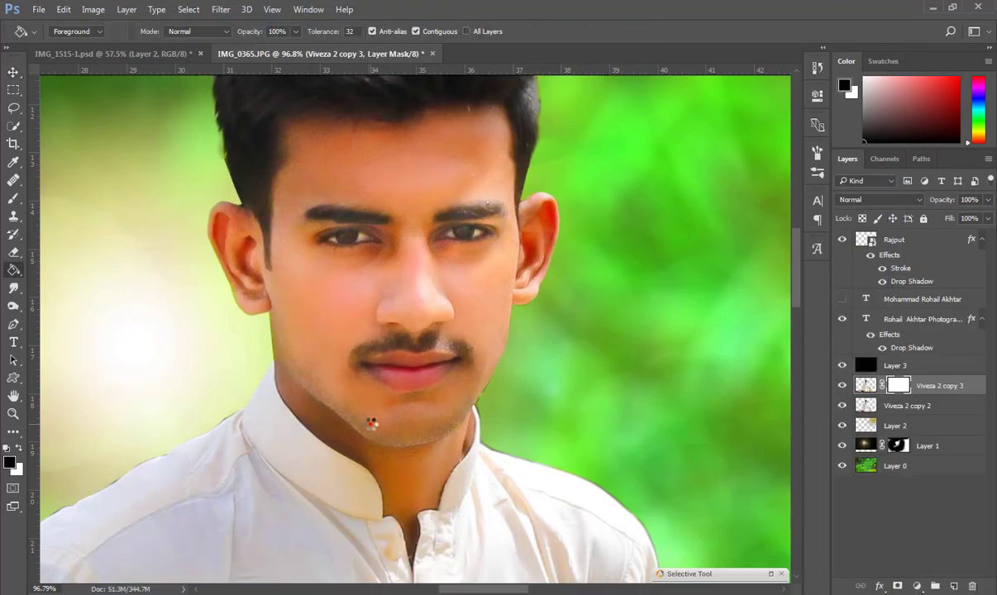
pyautogui.hotkey('ctrl', 'i')
pyautogui.press('[')
pyautogui.press('[')
pyautogui.press('[')
pyautogui.press('[')
pyautogui.press('[')
pyautogui.press('[')
pyautogui.press('[')
pyautogui.press('[')
pyautogui.press('[')
pyautogui.press('[')
pyautogui.press('[')
pyautogui.press('[')
pyautogui.press('[')
pyautogui.press('[')
pyautogui.press('[')
pyautogui.press('[')
pyautogui.press('[')
pyautogui.press('[')
pyautogui.press('[')
pyautogui.press('[')
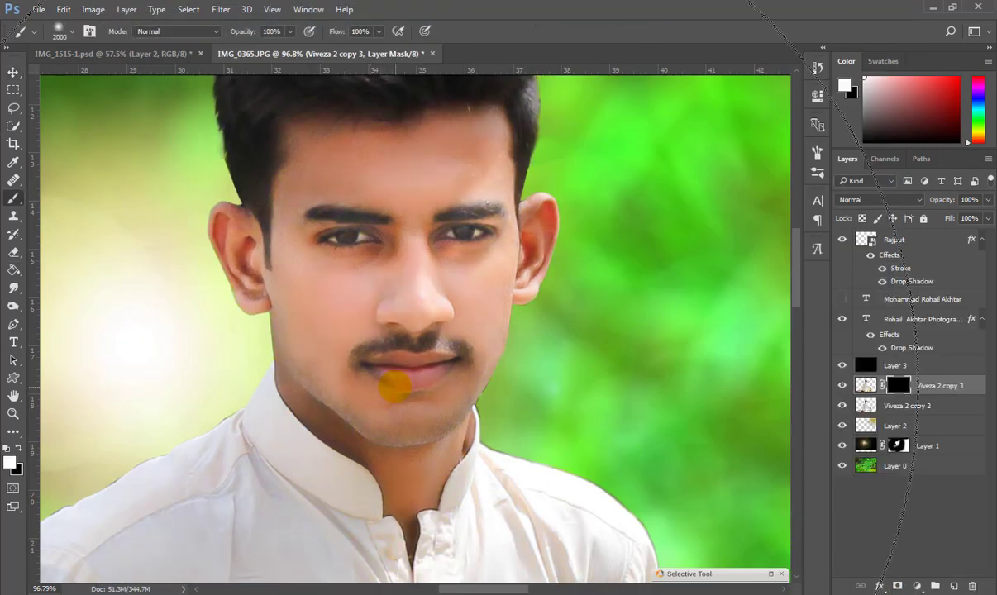
pyautogui.scroll(-10, 379, 431)
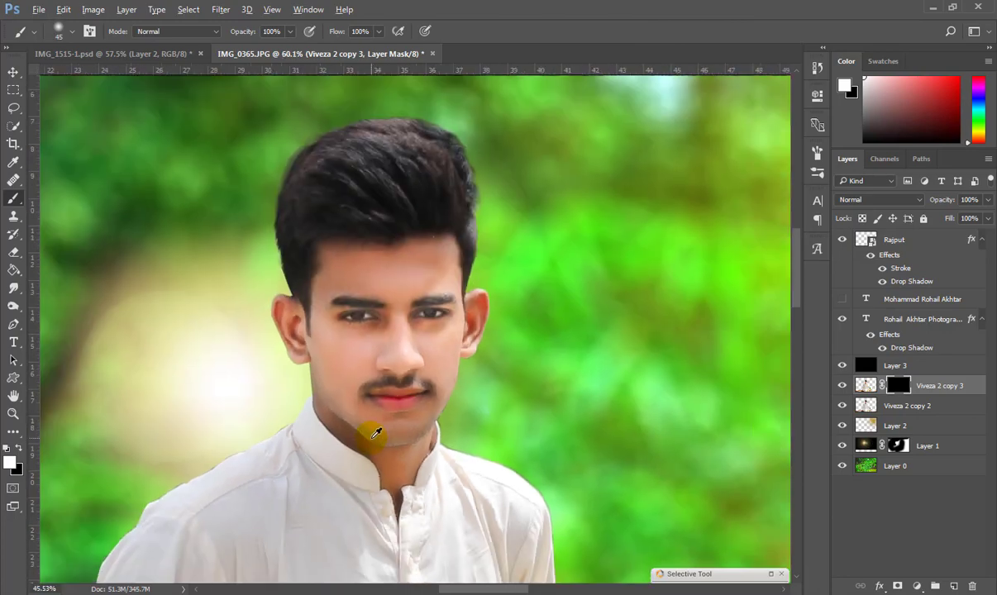
pyautogui.hotkey('ctrl', '0')
pyautogui.click(14, 72)
pyautogui.press('ctrl')
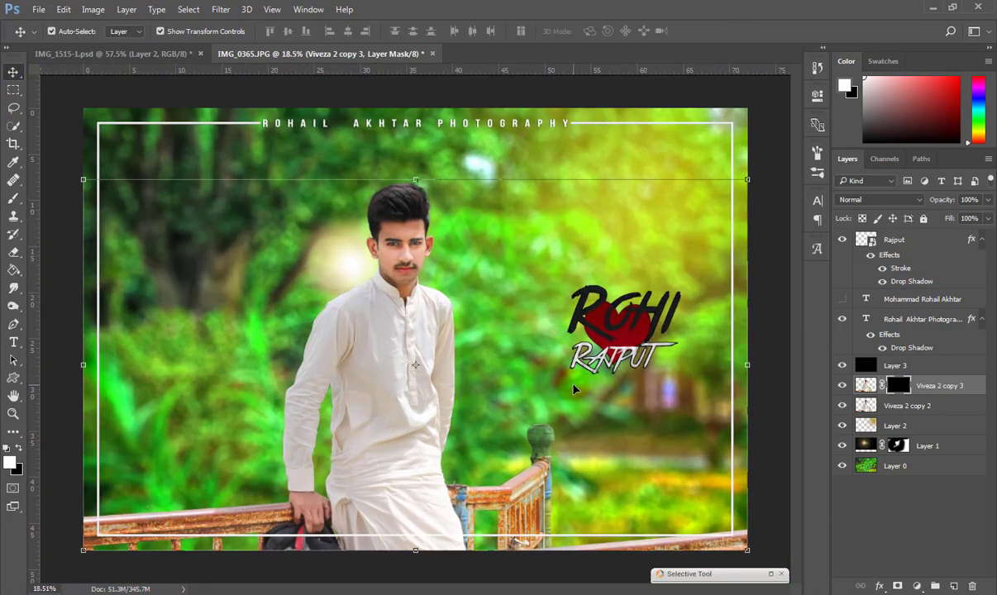
# Save the project as IMG_0365.psd with Maximize Compatibility.
pyautogui.hotkey('ctrl', 'shift', 's')
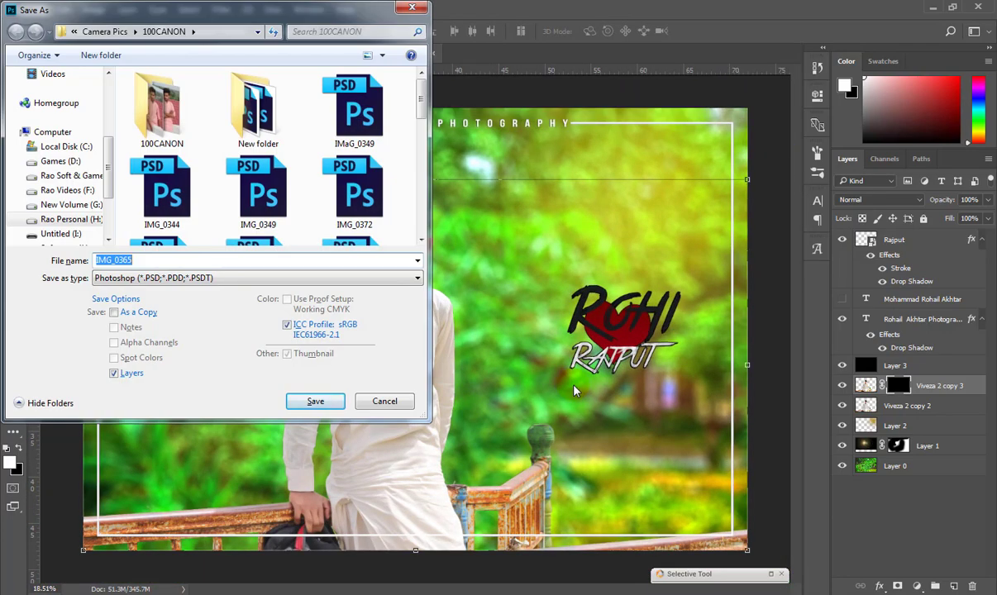
pyautogui.click(325, 405)
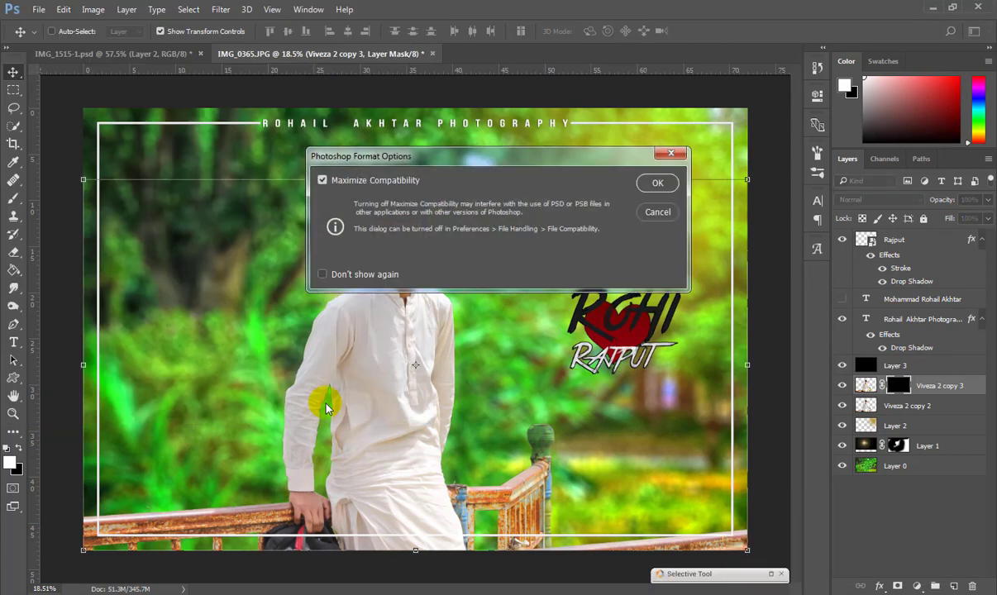
pyautogui.click(655, 181)
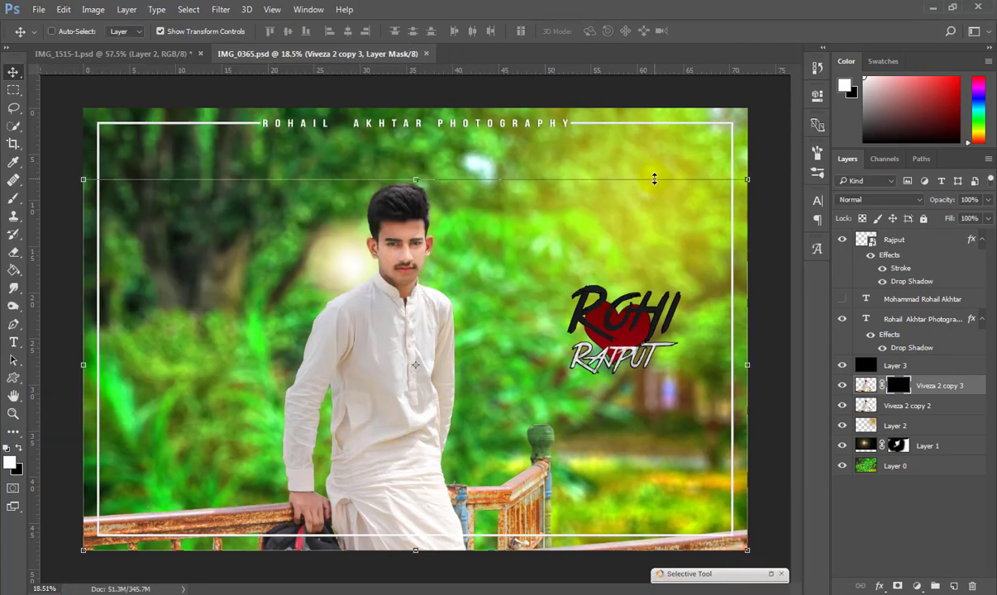
# Move the ROHI RAJPUT logo left, then check its layer options and effects.
pyautogui.moveTo(642, 342); pyautogui.dragTo(591, 331)
pyautogui.rightClick(861, 295)
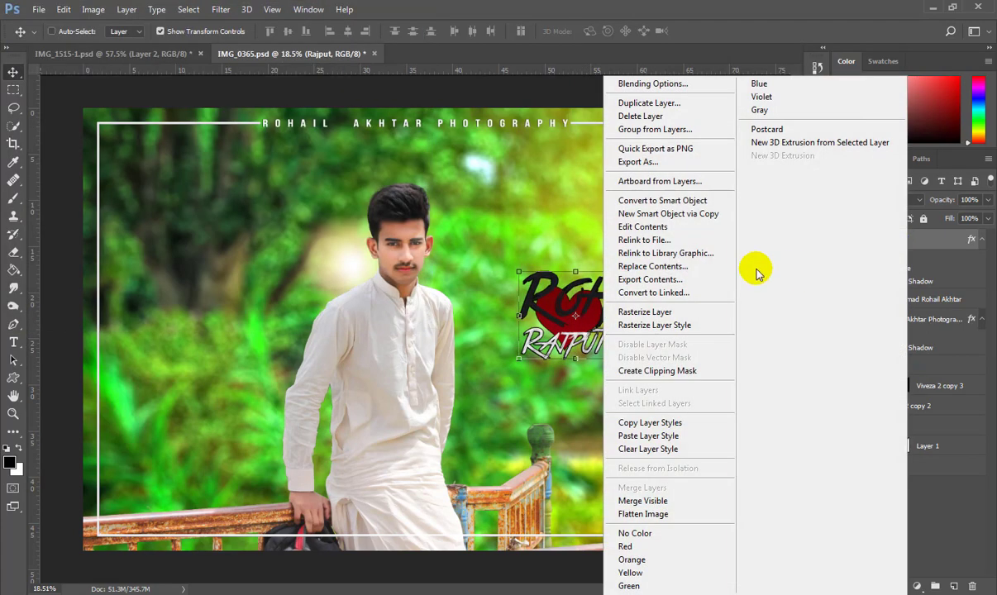
pyautogui.click(649, 279)
pyautogui.click(335, 317)
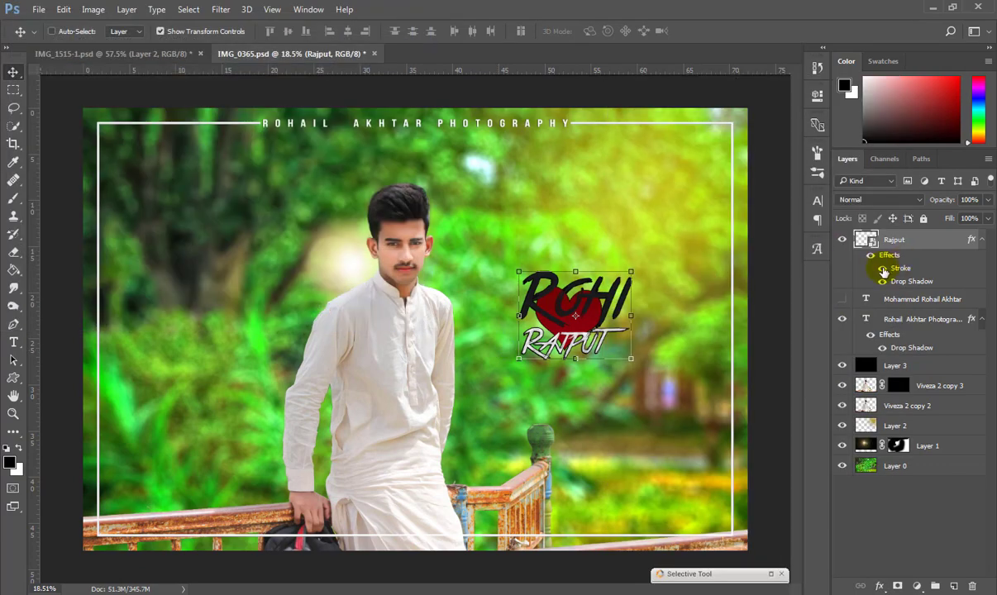
pyautogui.scroll(6, 571, 306)
pyautogui.scroll(-3, 597, 300)
pyautogui.click(871, 256)
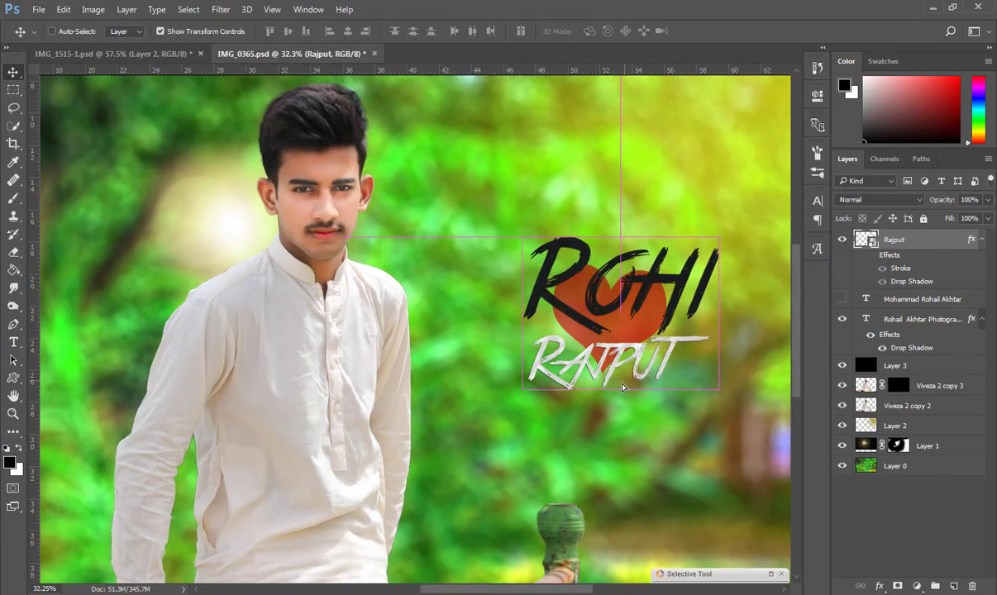
pyautogui.scroll(-2, 615, 392)
pyautogui.scroll(1, 614, 395)
pyautogui.click(882, 270)
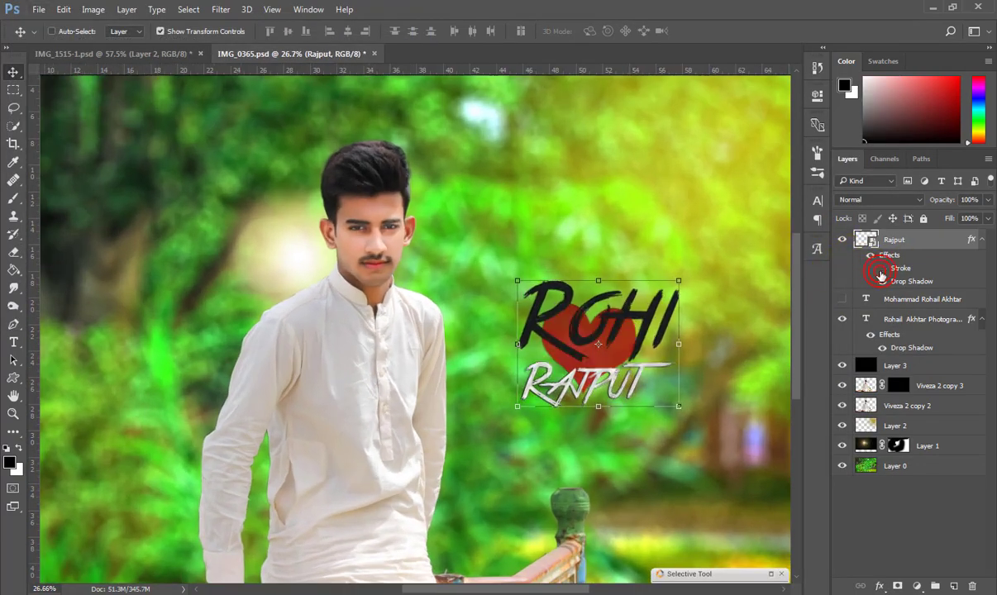
pyautogui.scroll(-2, 635, 389)
# Move the logo away from the man and shrink it to about 35%.
pyautogui.moveTo(589, 364); pyautogui.dragTo(678, 516)
pyautogui.hotkey('ctrl', 's')
pyautogui.moveTo(596, 449); pyautogui.dragTo(676, 168)
pyautogui.click(15, 72)
# Start an 'R' text line, discard it, and save the project.
pyautogui.press('t')
pyautogui.click(515, 320)
pyautogui.write('ROHAIL')
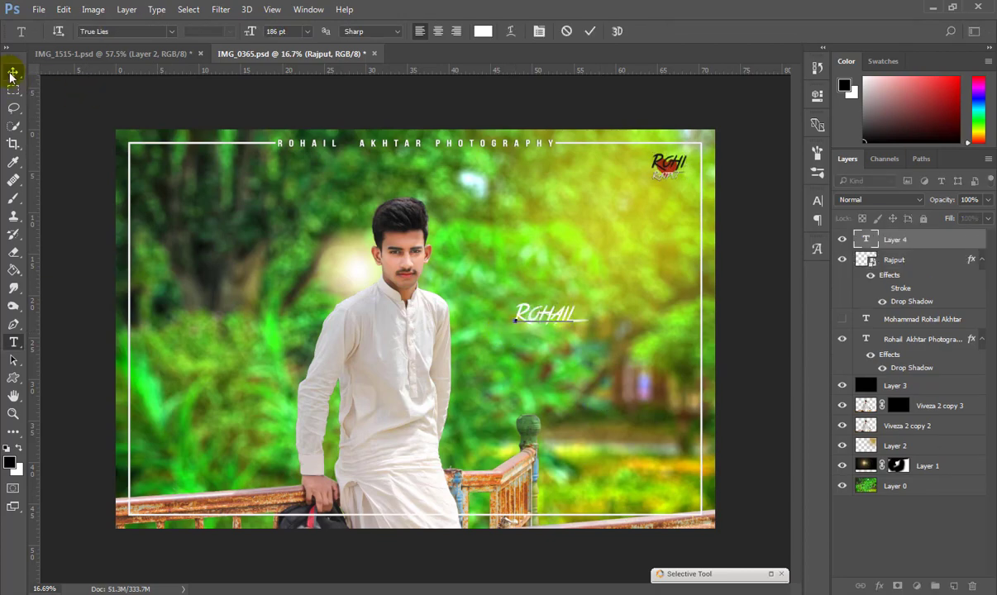
pyautogui.press('Escape')
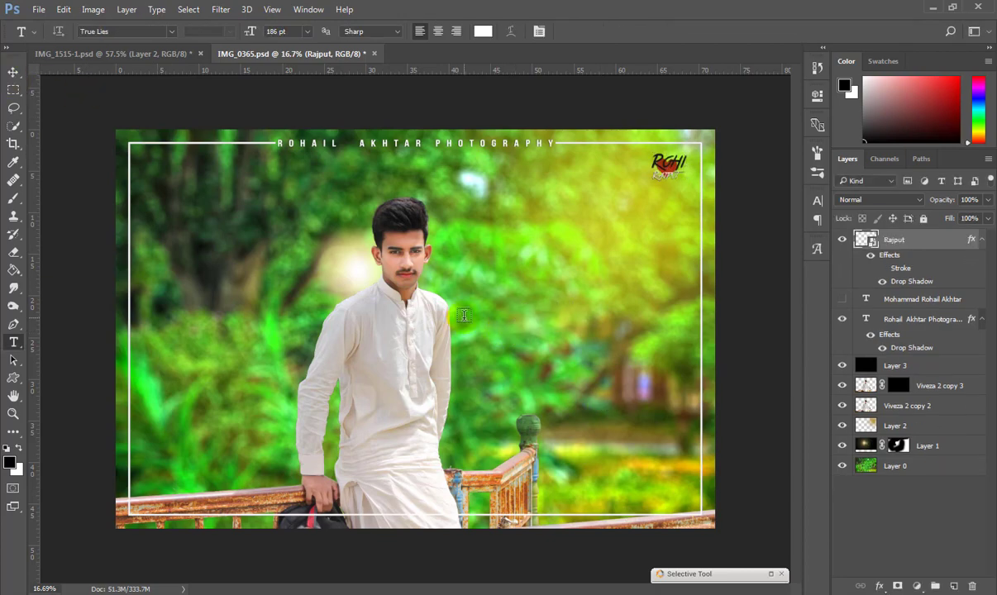
pyautogui.hotkey('ctrl', 's')
# Enlarge the logo and place it beside the man, discarding an accidental narrowing.
pyautogui.scroll(3, 575, 192)
pyautogui.scroll(-4, 676, 157)
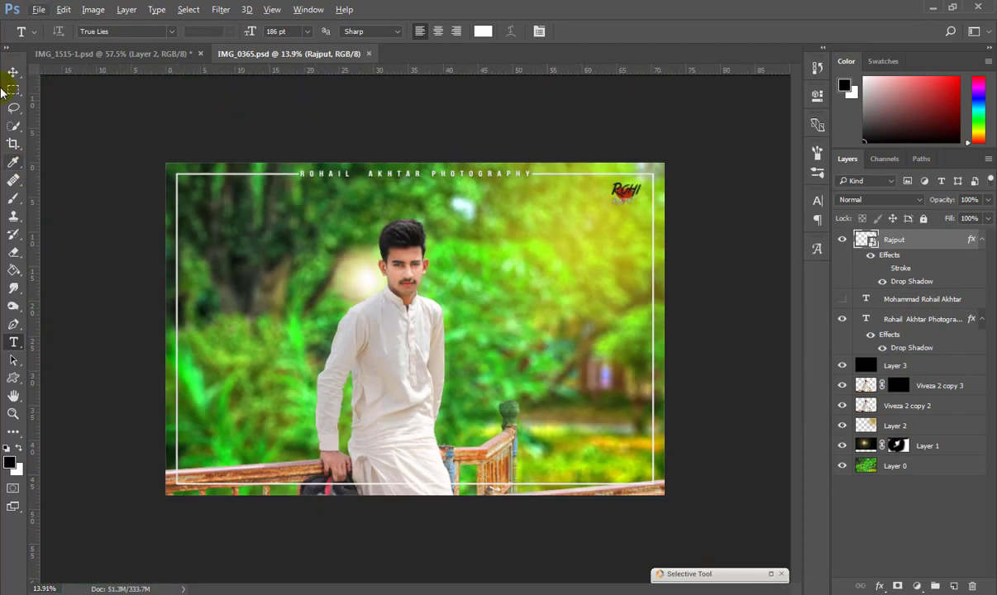
pyautogui.click(13, 73)
pyautogui.moveTo(641, 196); pyautogui.dragTo(468, 388)
pyautogui.click(13, 73)
pyautogui.click(580, 238)
pyautogui.moveTo(552, 371); pyautogui.dragTo(579, 339)
pyautogui.click(13, 73)
pyautogui.click(407, 231)
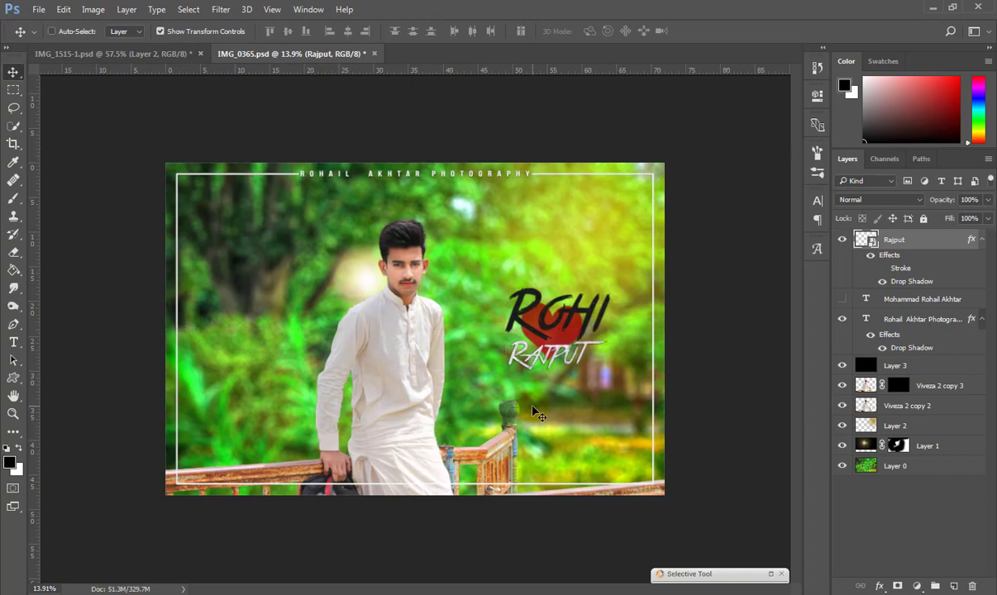
# Save a JPEG copy named IMG_0365-a.
pyautogui.hotkey('ctrl', 'shift', 's')
pyautogui.click(166, 277)
pyautogui.click(167, 423)
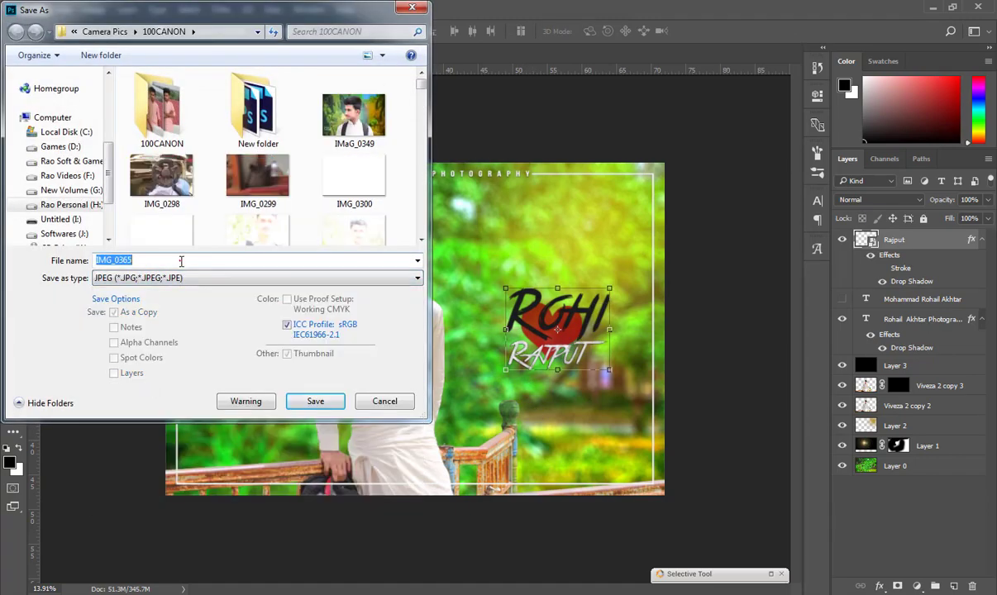
pyautogui.click(203, 261)
pyautogui.write('-a')
pyautogui.press('Return')
pyautogui.click(579, 157)
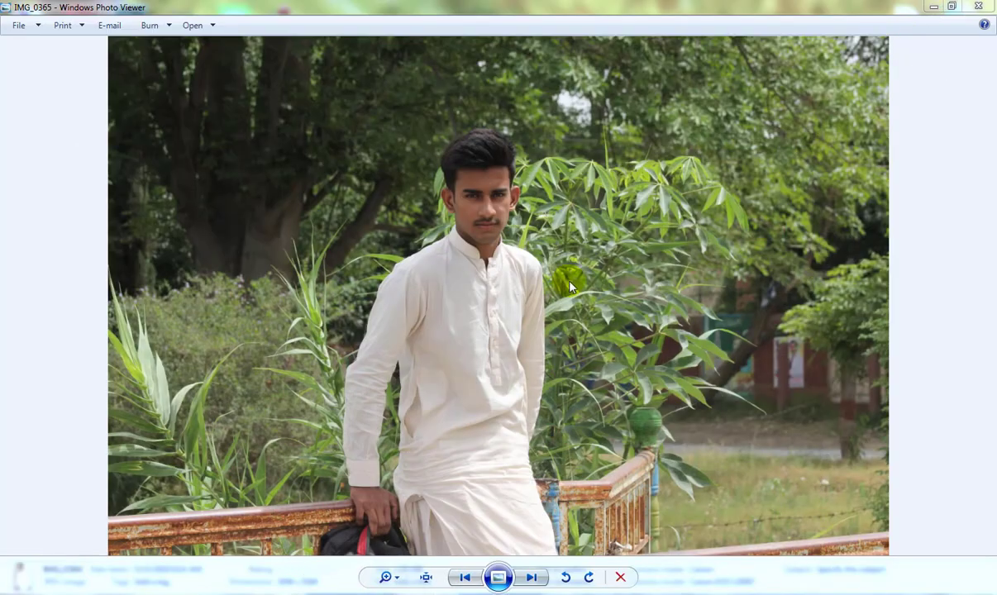
# Close the photo viewer and reopen IMG_0365 from Explorer.
pyautogui.click(531, 577)
pyautogui.click(978, 6)
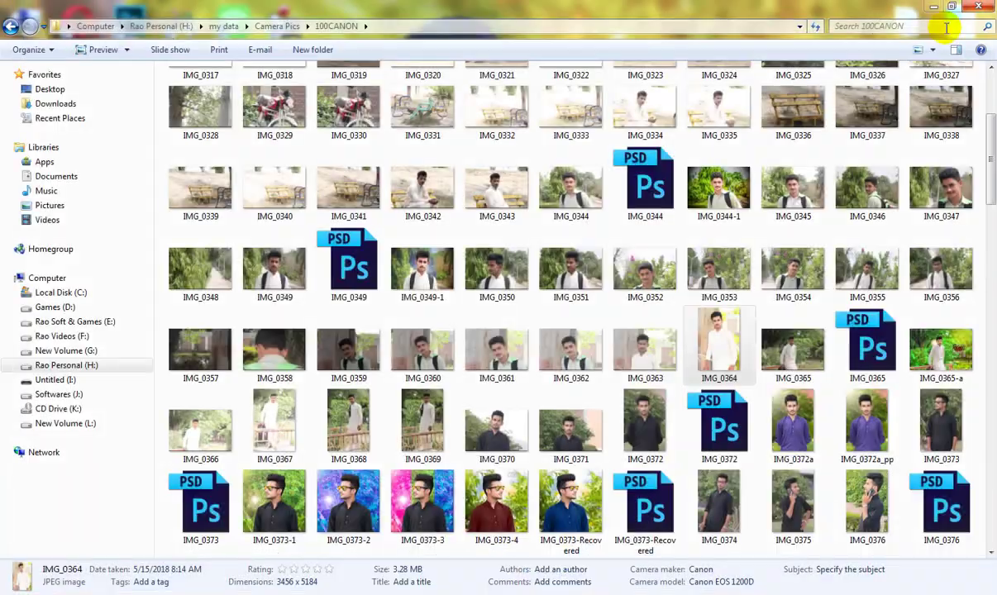
pyautogui.doubleClick(804, 354)
# Flip between the original IMG_0365 and the edited IMG_0365-a, ending on IMG_0365-a.
pyautogui.press('Right')
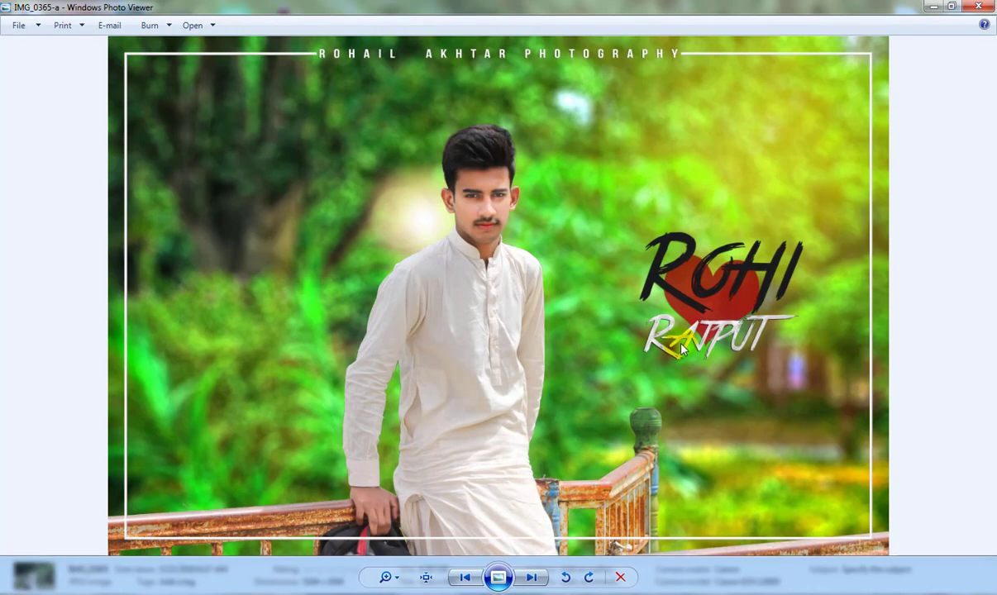
pyautogui.press('Left')
pyautogui.press('Right')
pyautogui.scroll(4, 462, 154)
pyautogui.press('Left')
pyautogui.press('Right')
pyautogui.press('Left')
pyautogui.press('Right')
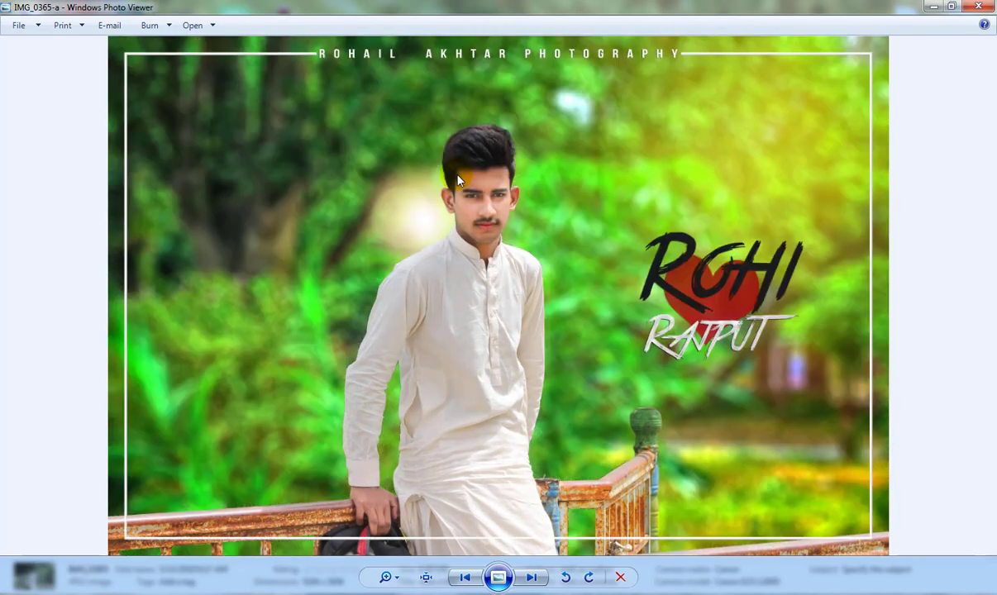